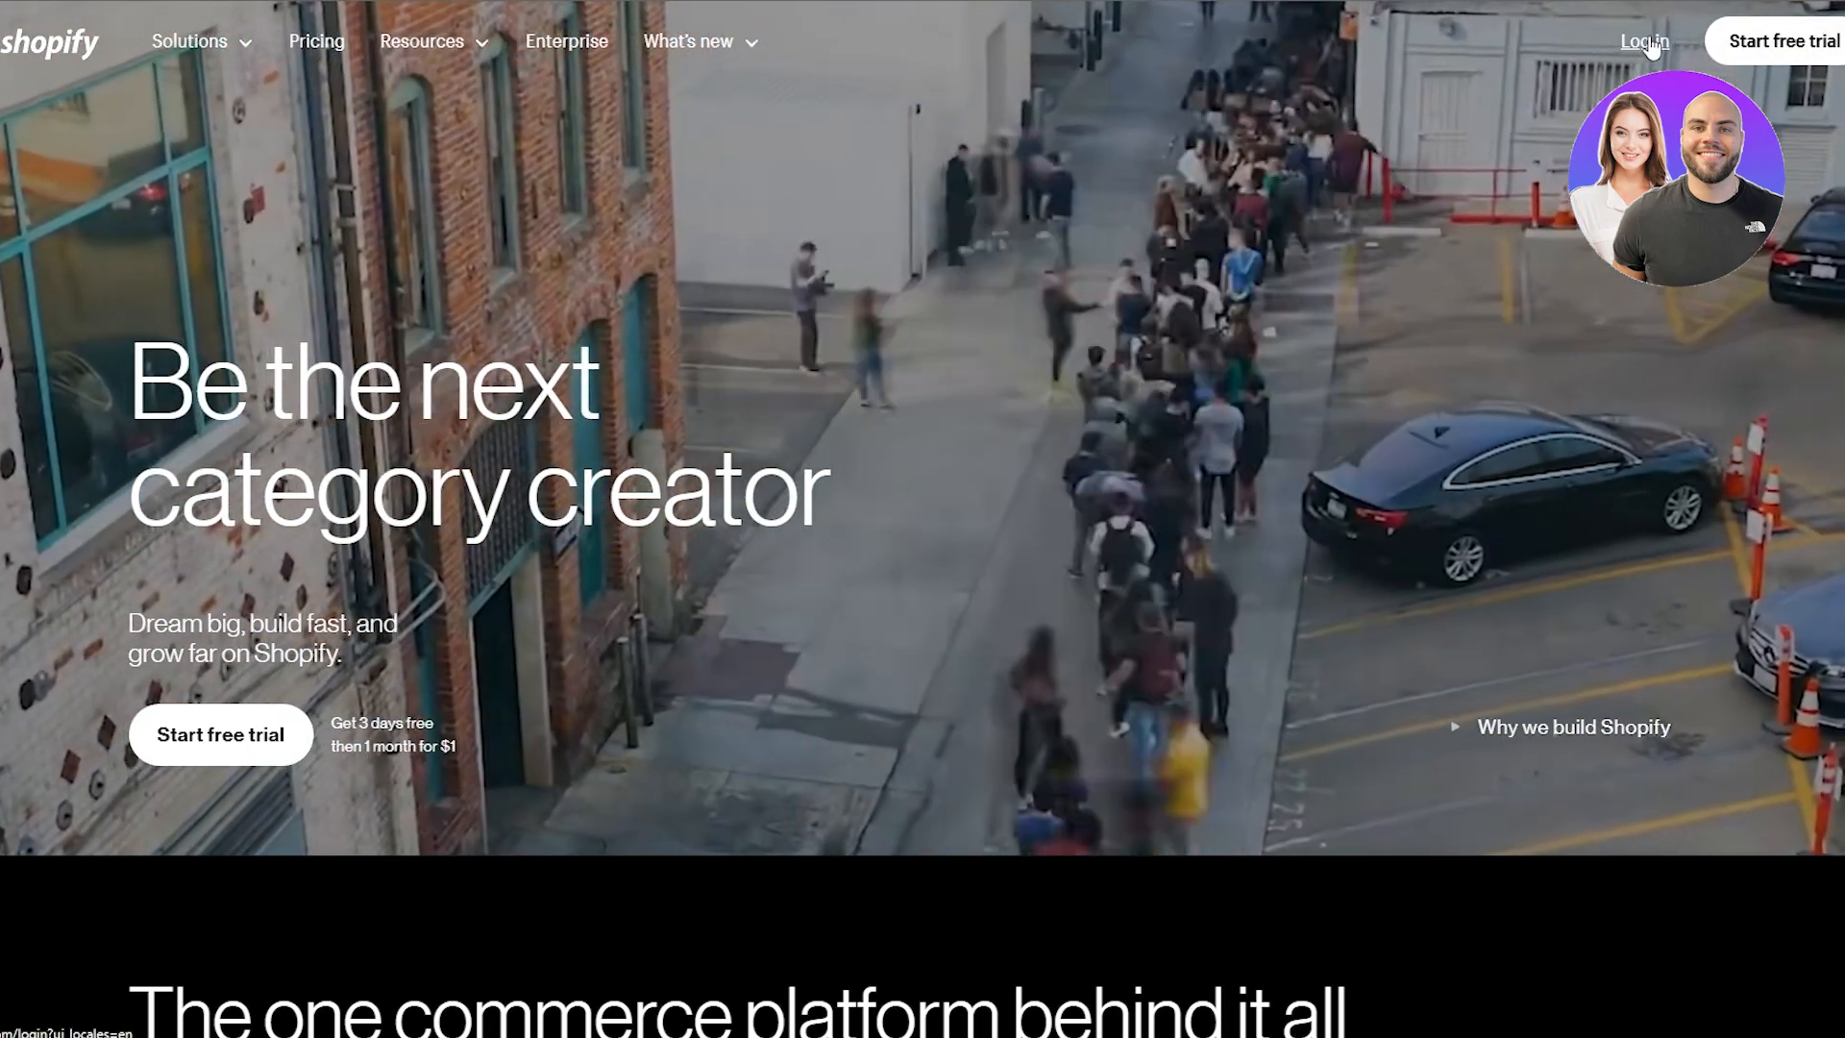
Log in to the Shopify store admin and look through the uploaded content files.
left_click(1647, 42)
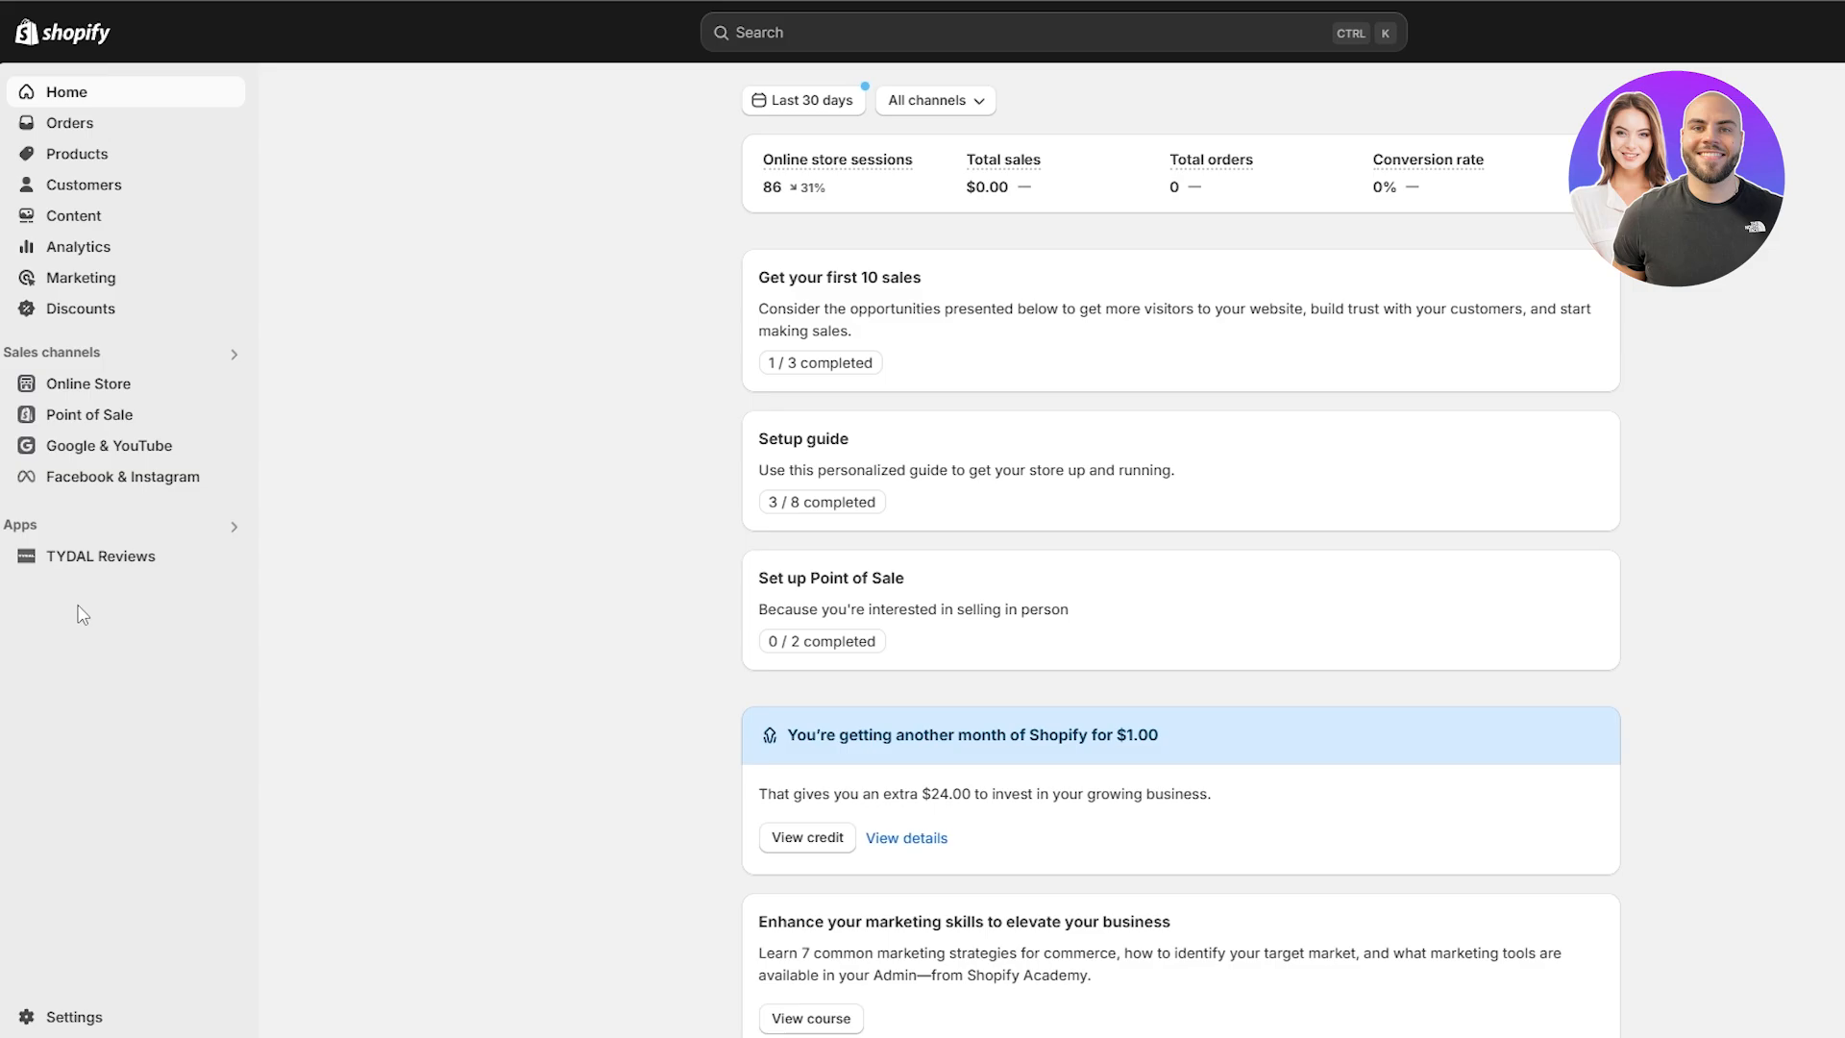
left_click(114, 231)
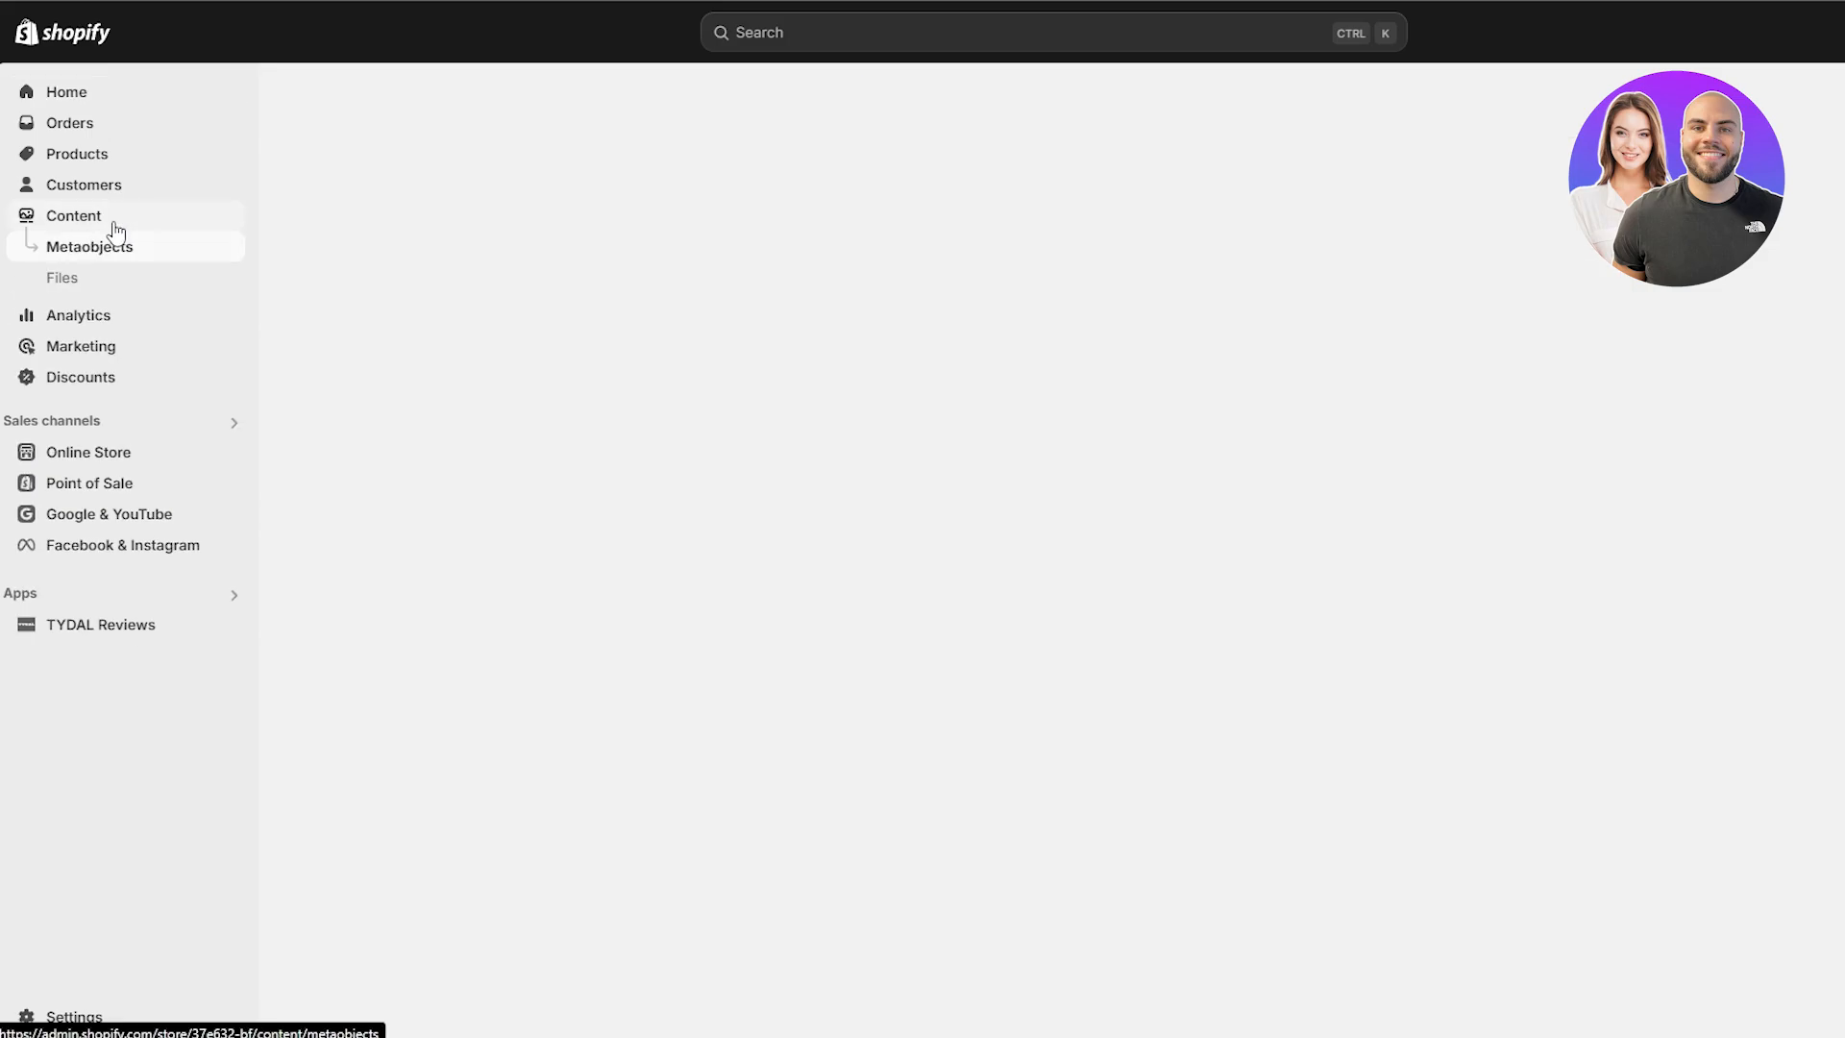
left_click(100, 288)
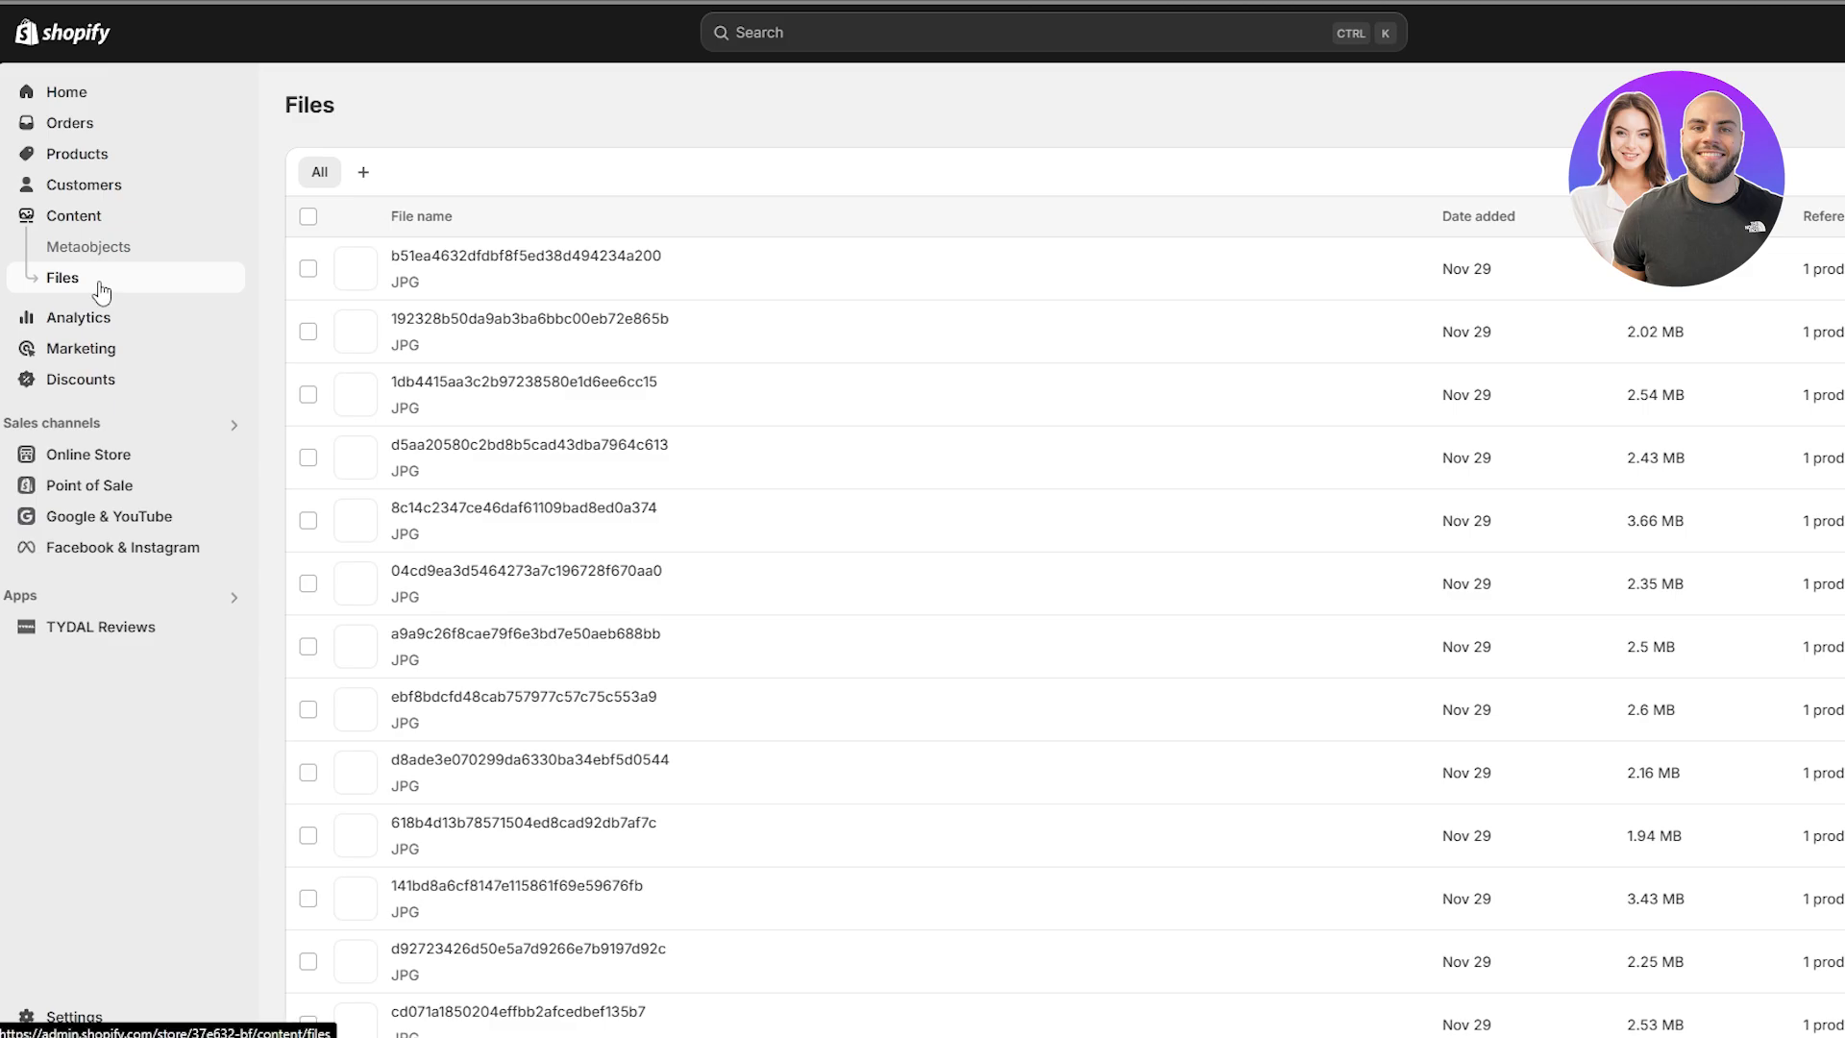
scroll(1681, 484, "down", 15)
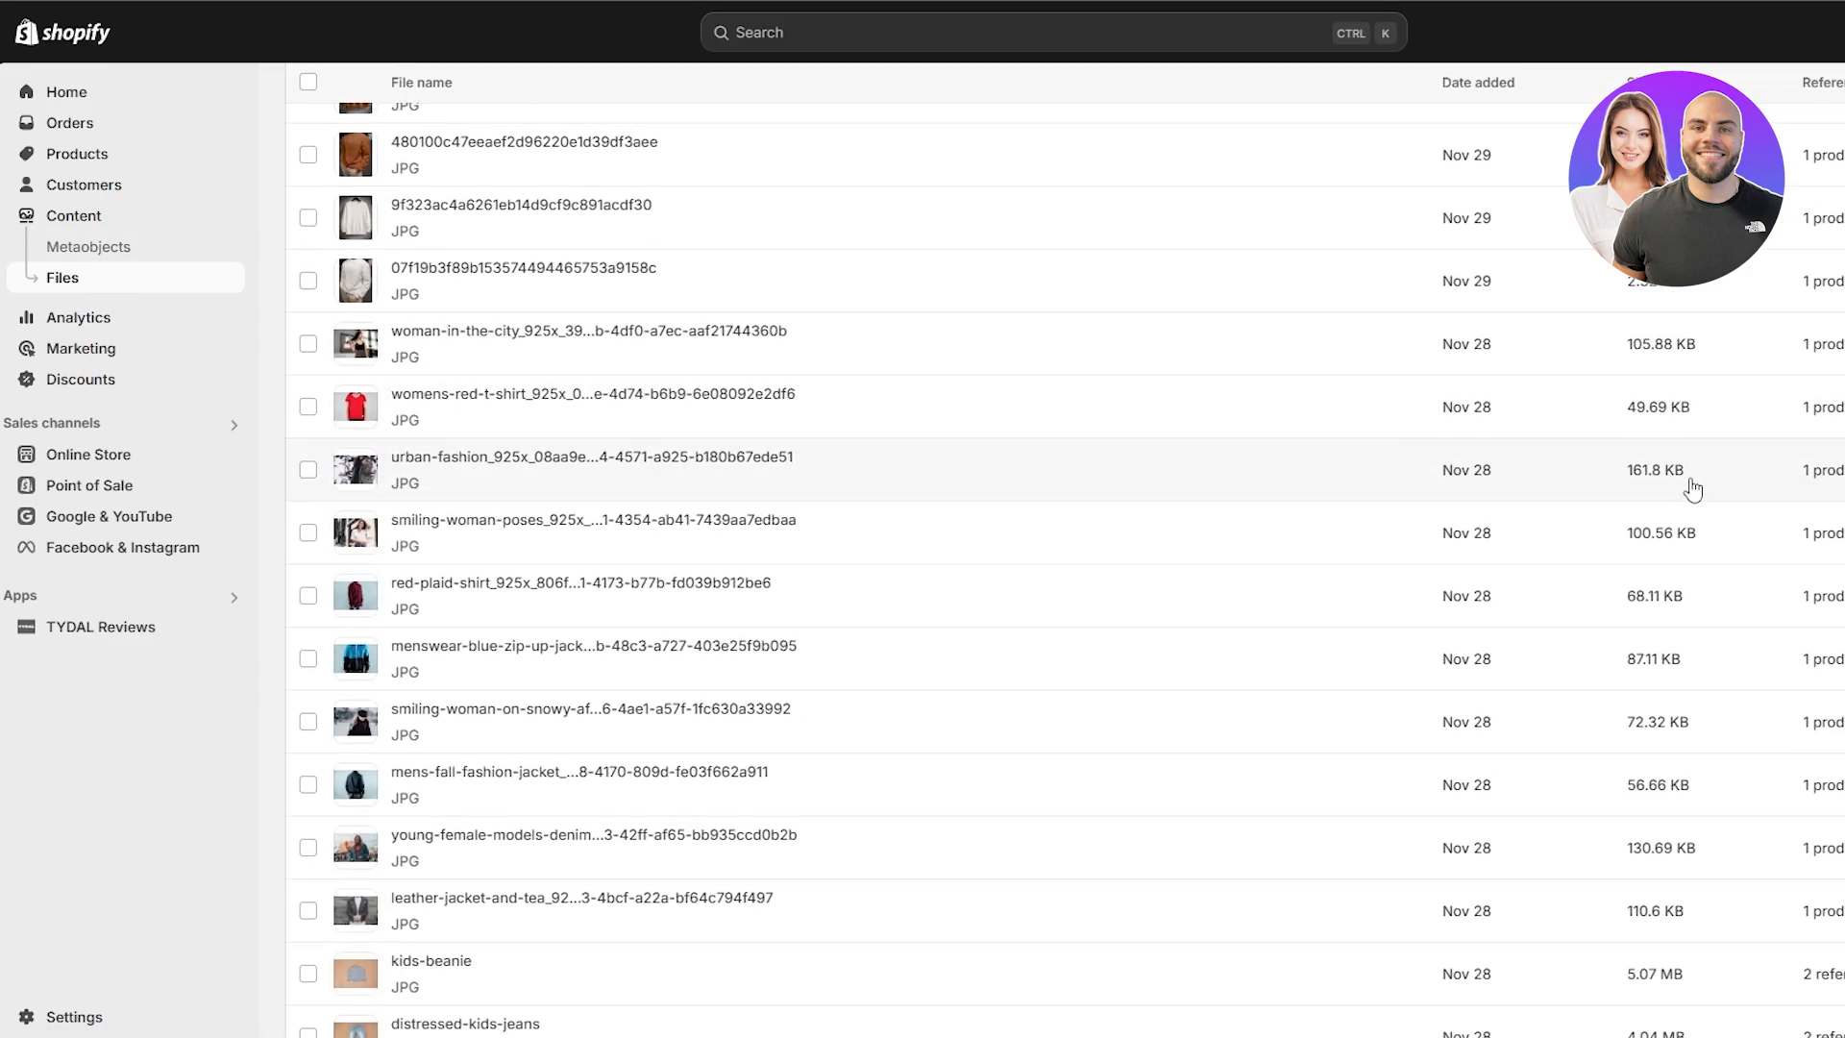
scroll(1693, 490, "down", 4)
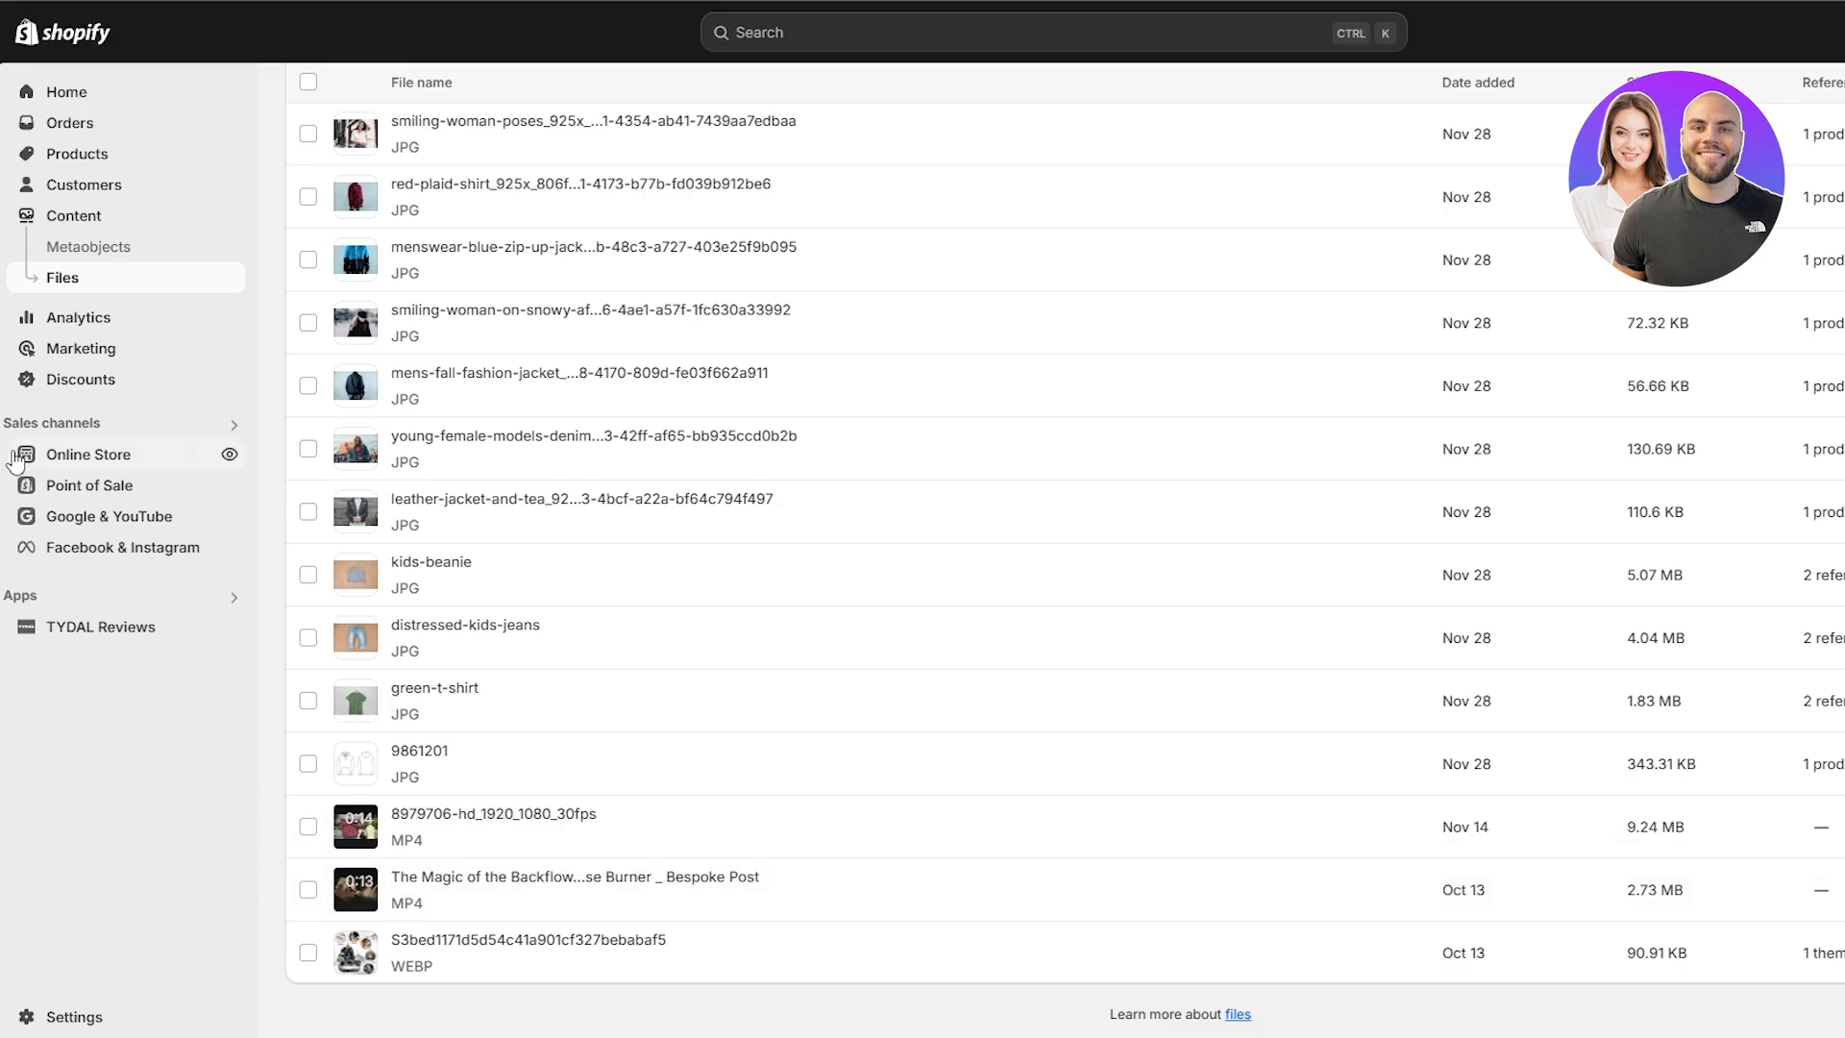
Open the current Dawn theme of the online store for customization and review its home page.
left_click(67, 453)
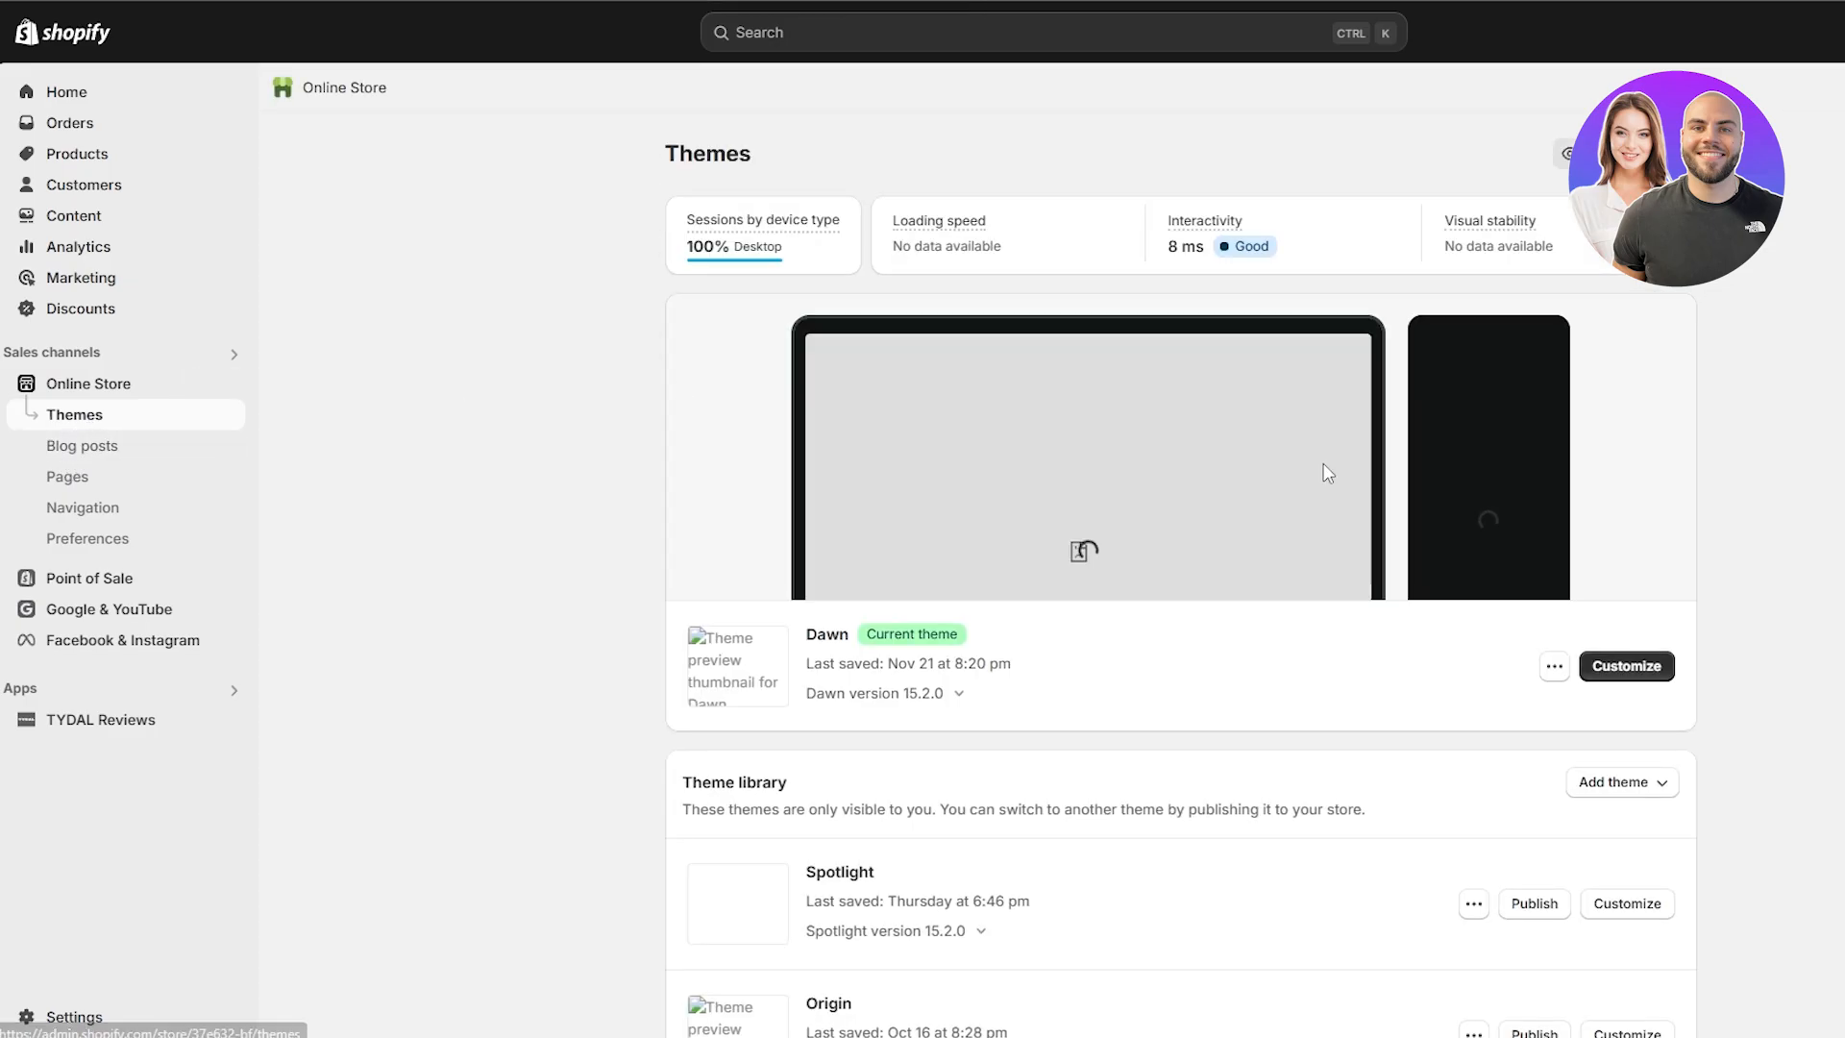
left_click(1622, 668)
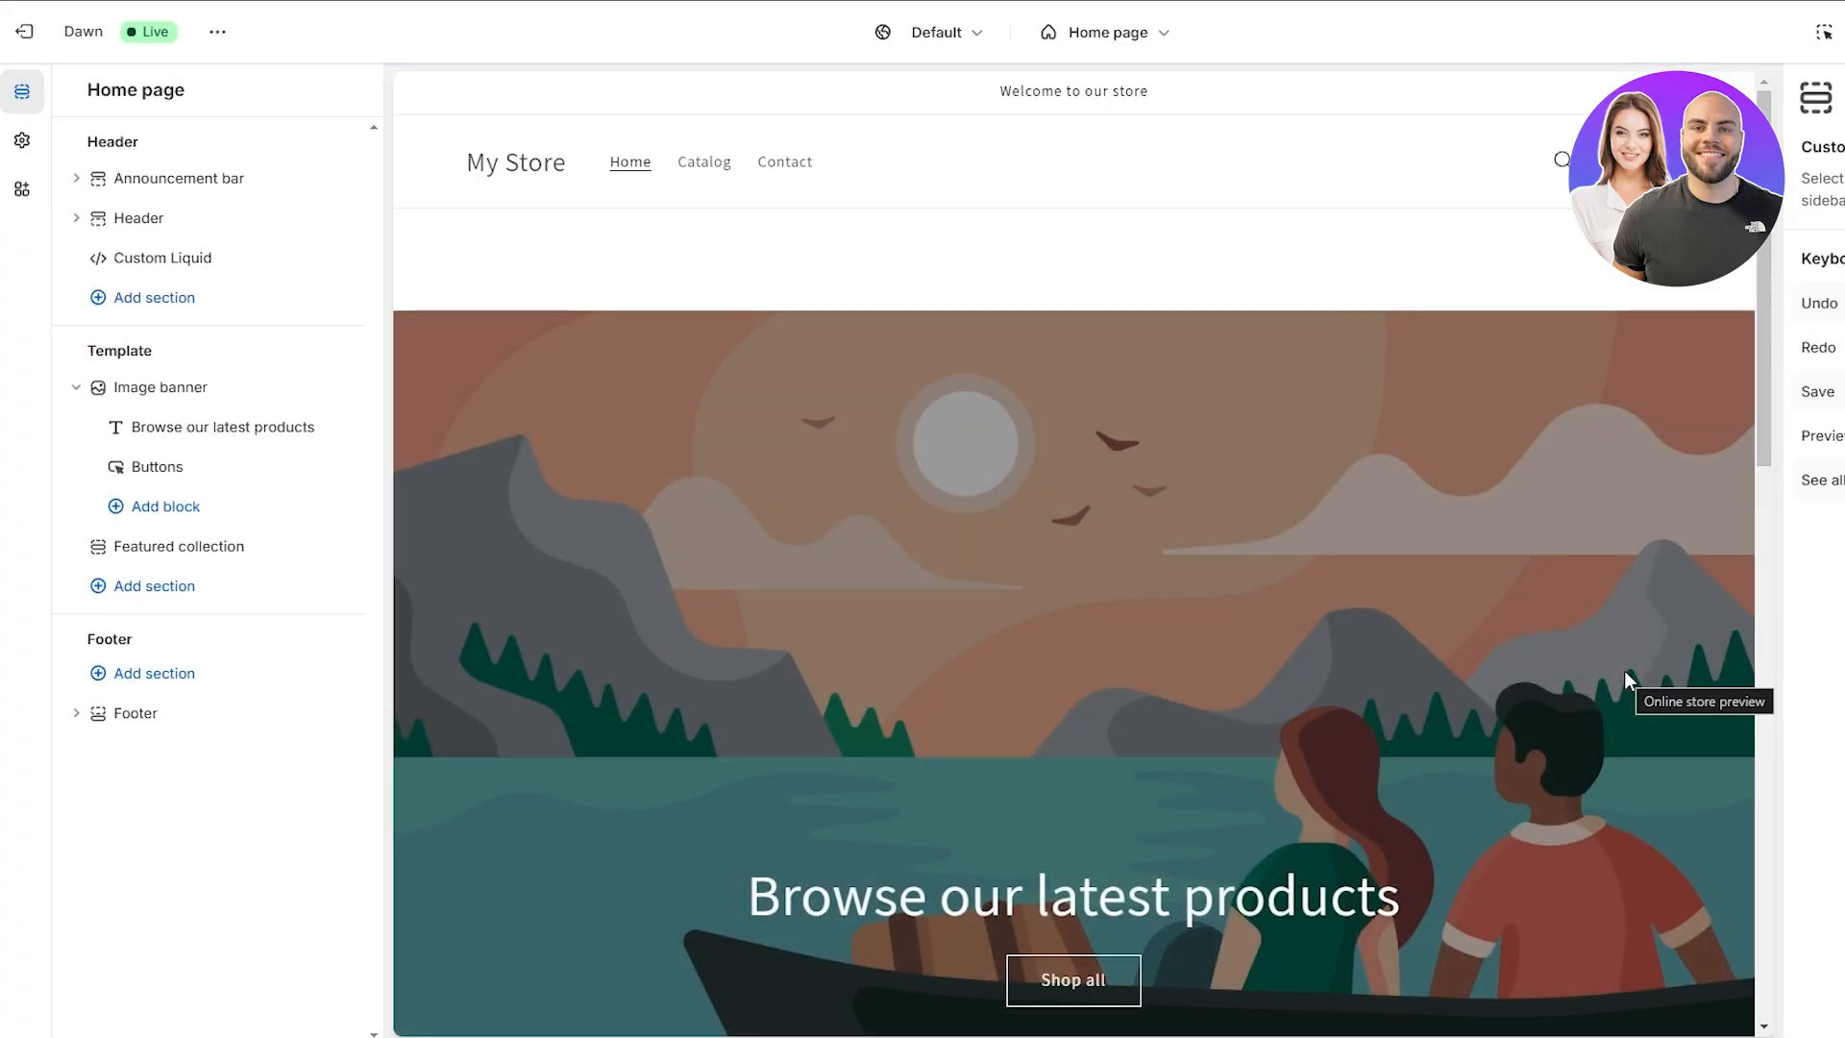
scroll(1270, 671, "down", 7)
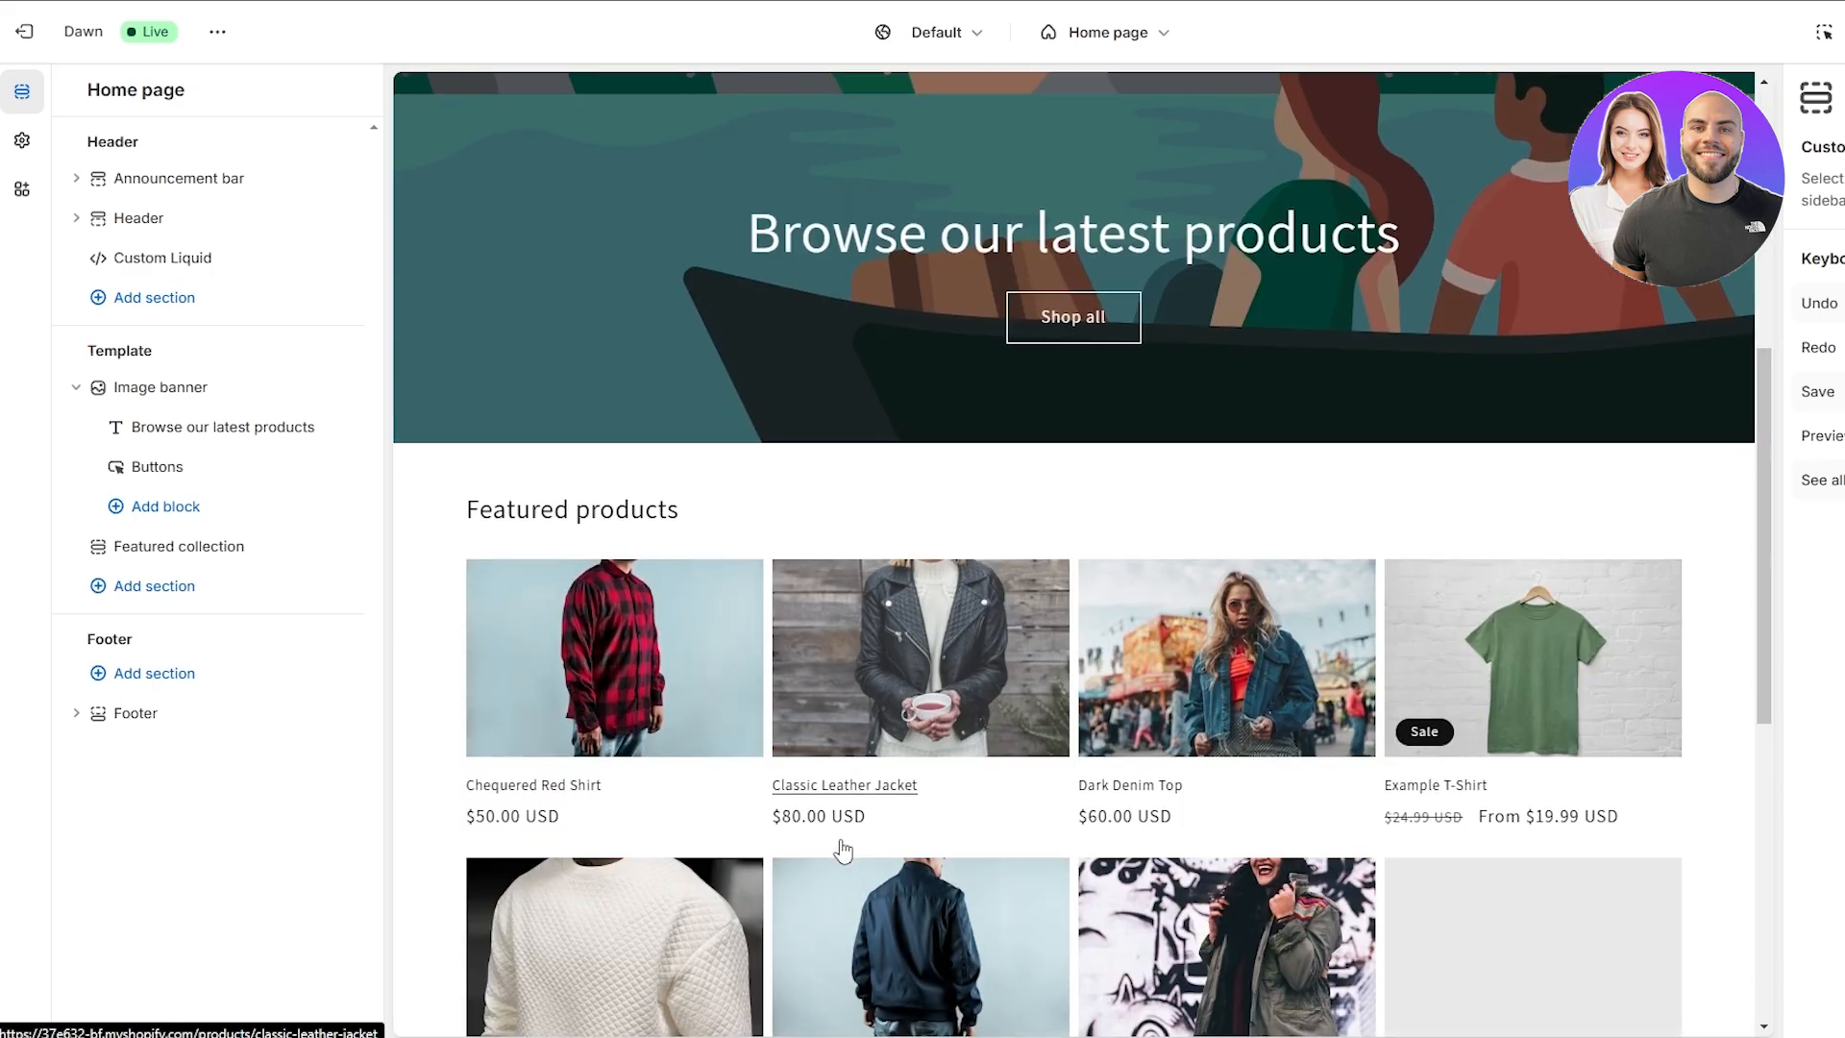
scroll(980, 659, "up", 6)
scroll(980, 660, "down", 1)
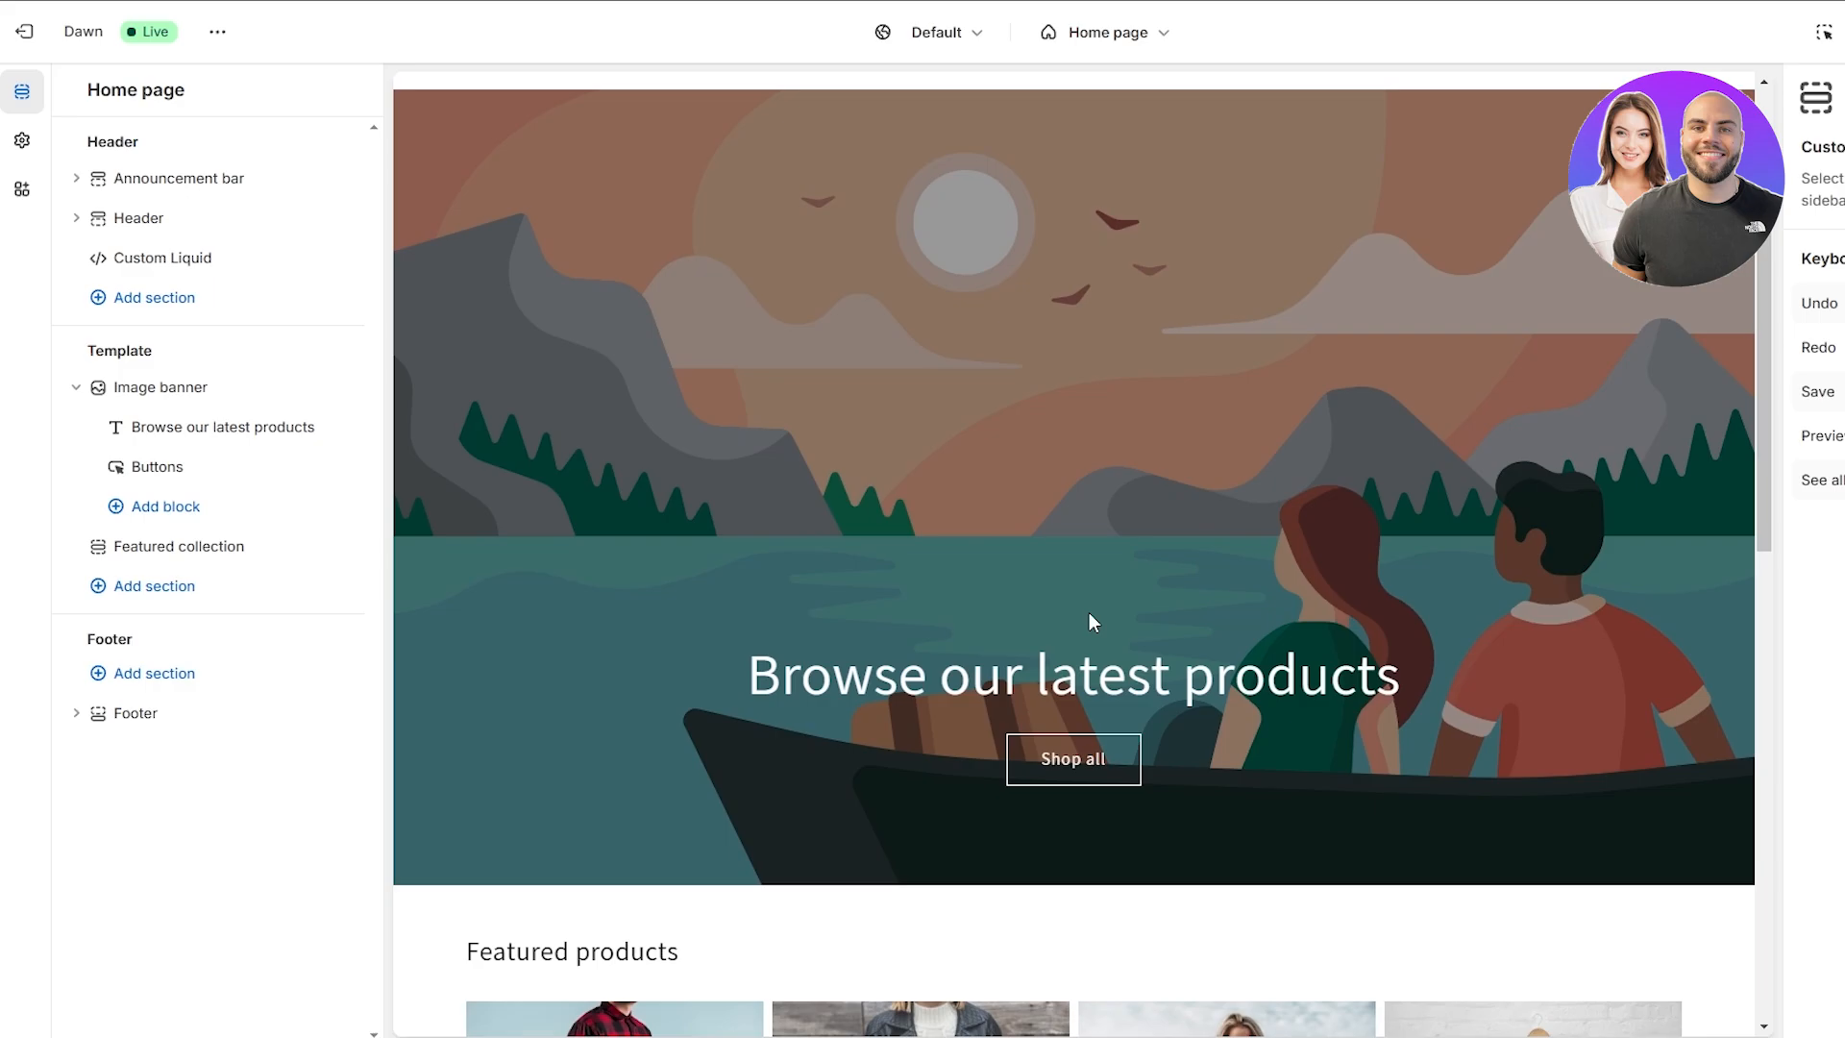
Open the Image banner section's settings and examine which files are offered for its first image.
left_click(227, 406)
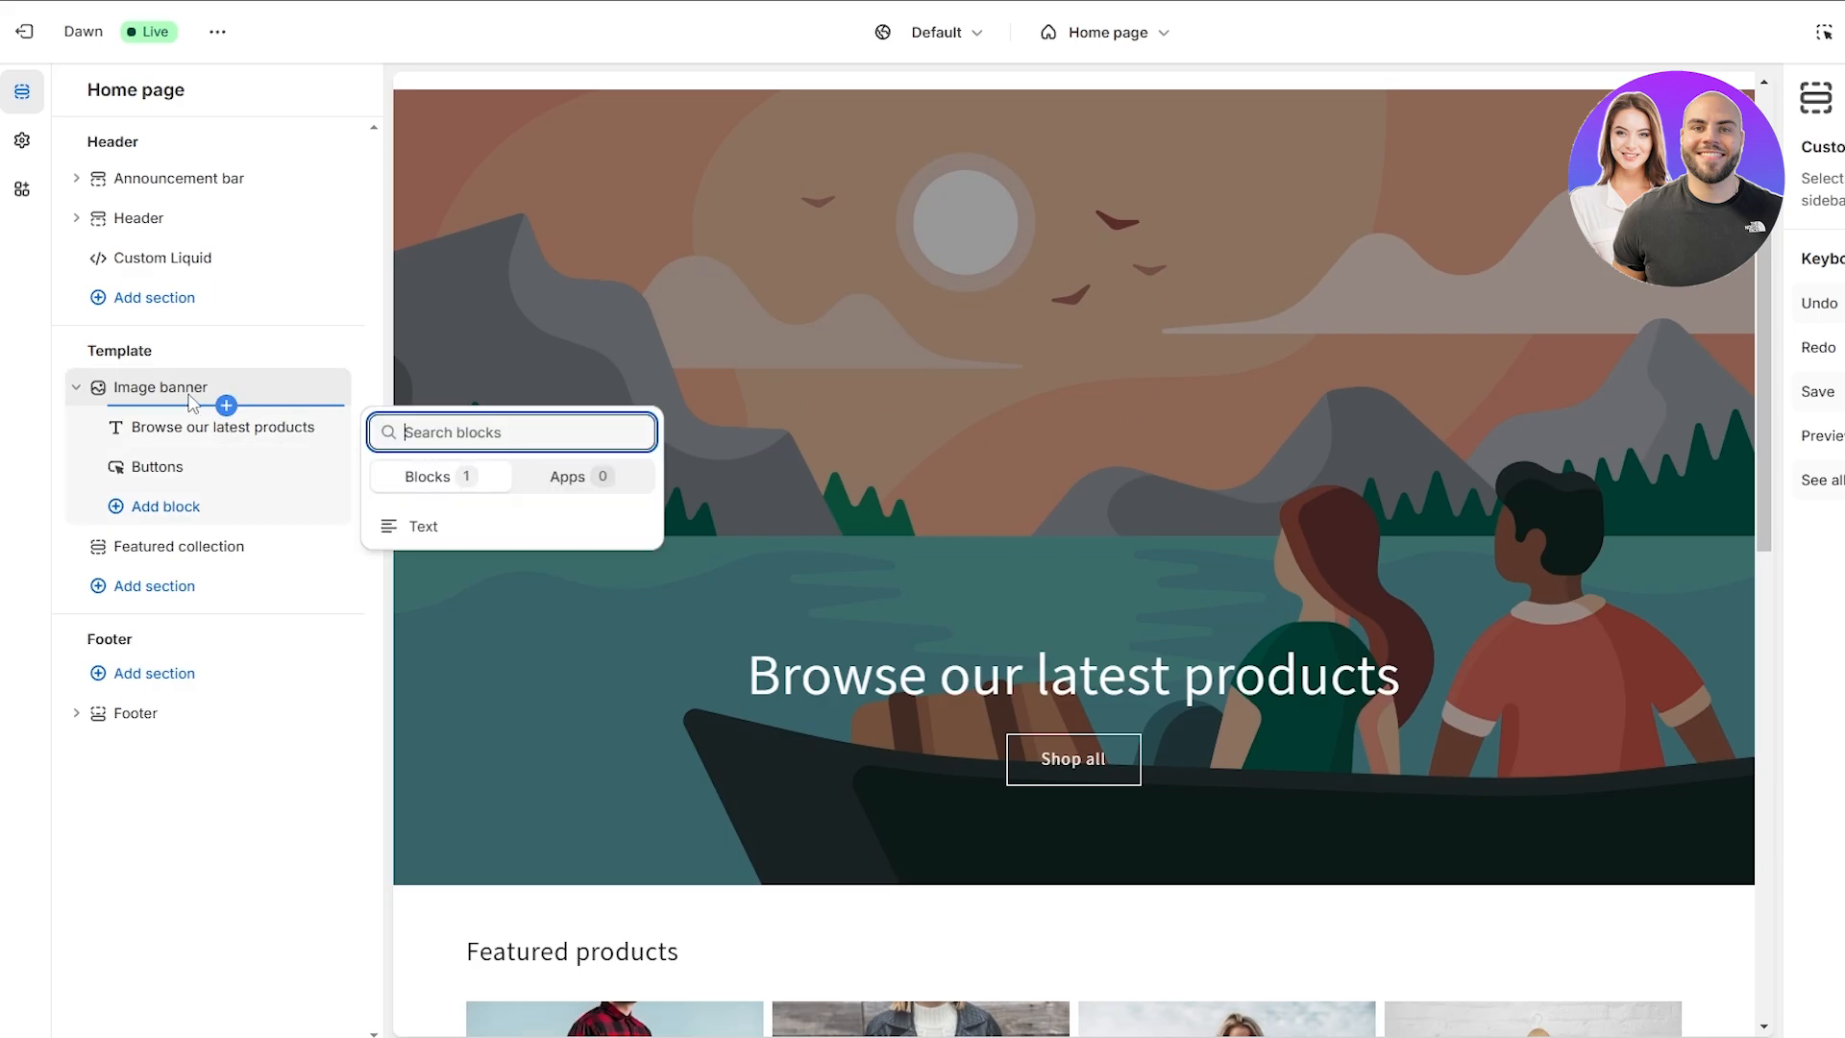
left_click(227, 407)
left_click(161, 441)
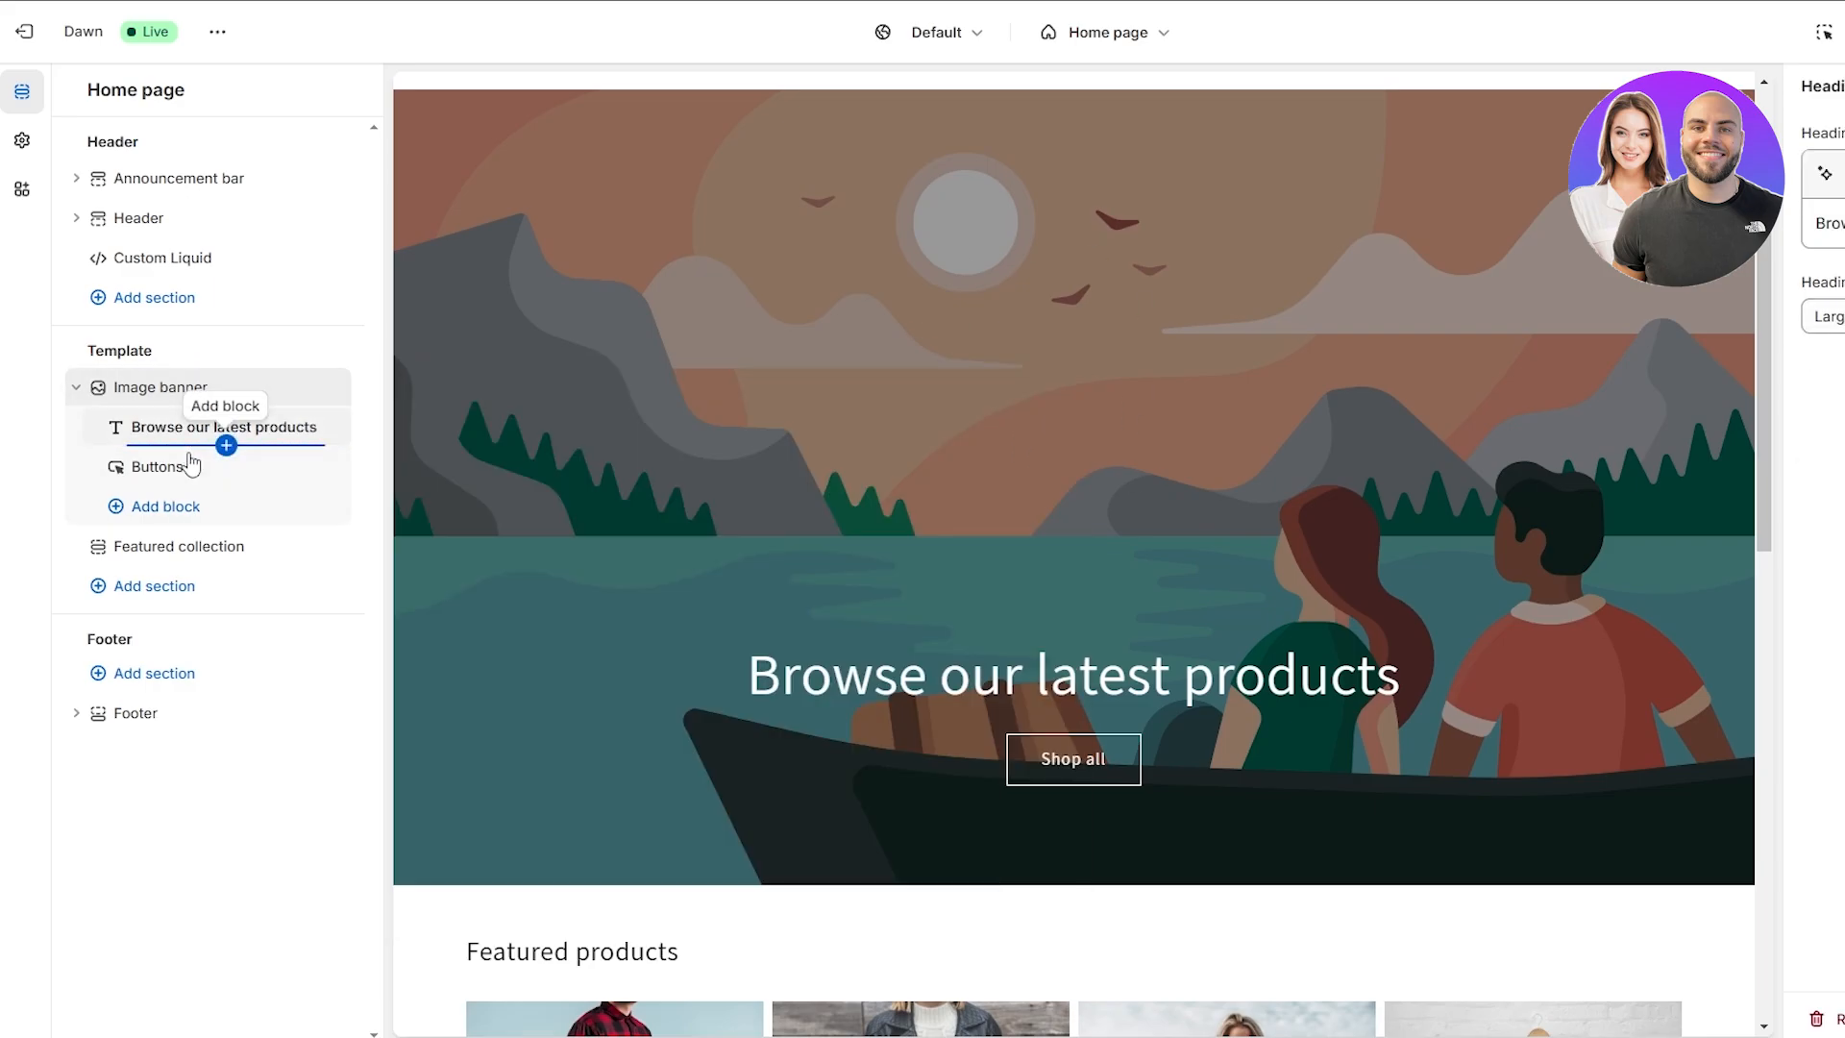
left_click(134, 387)
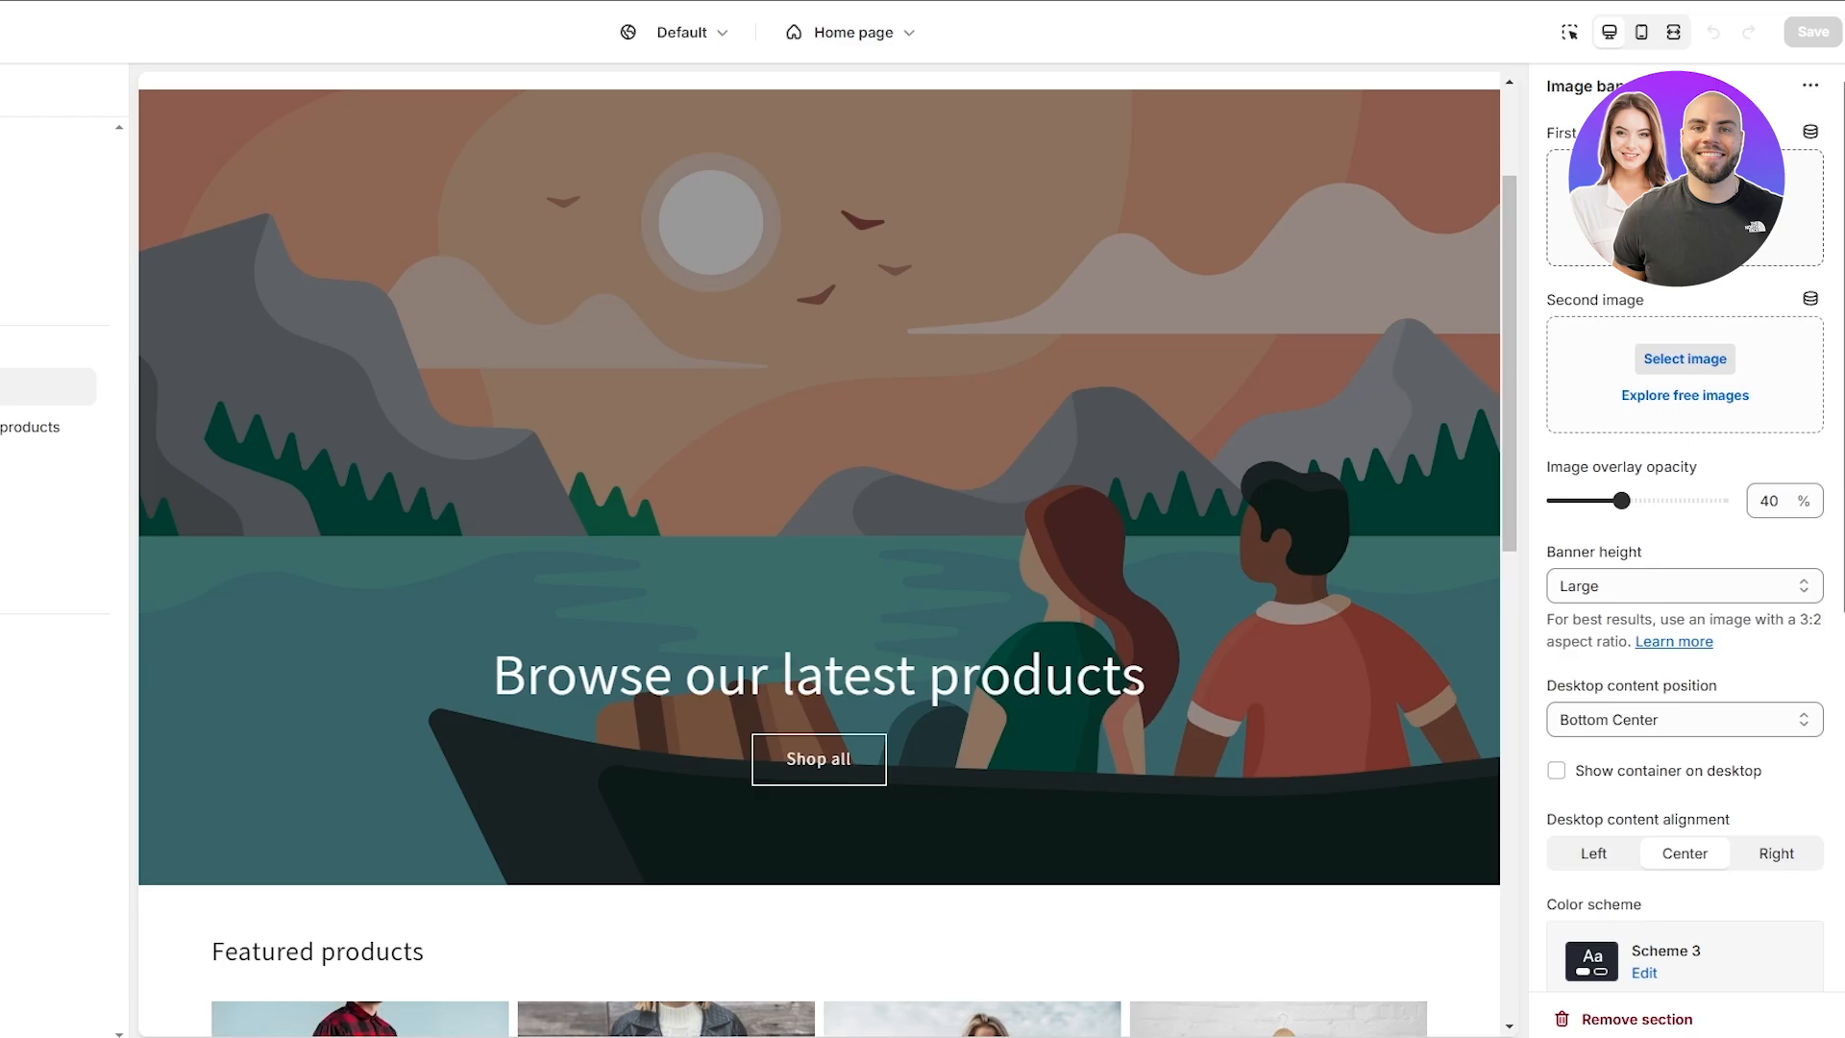
left_click(1684, 192)
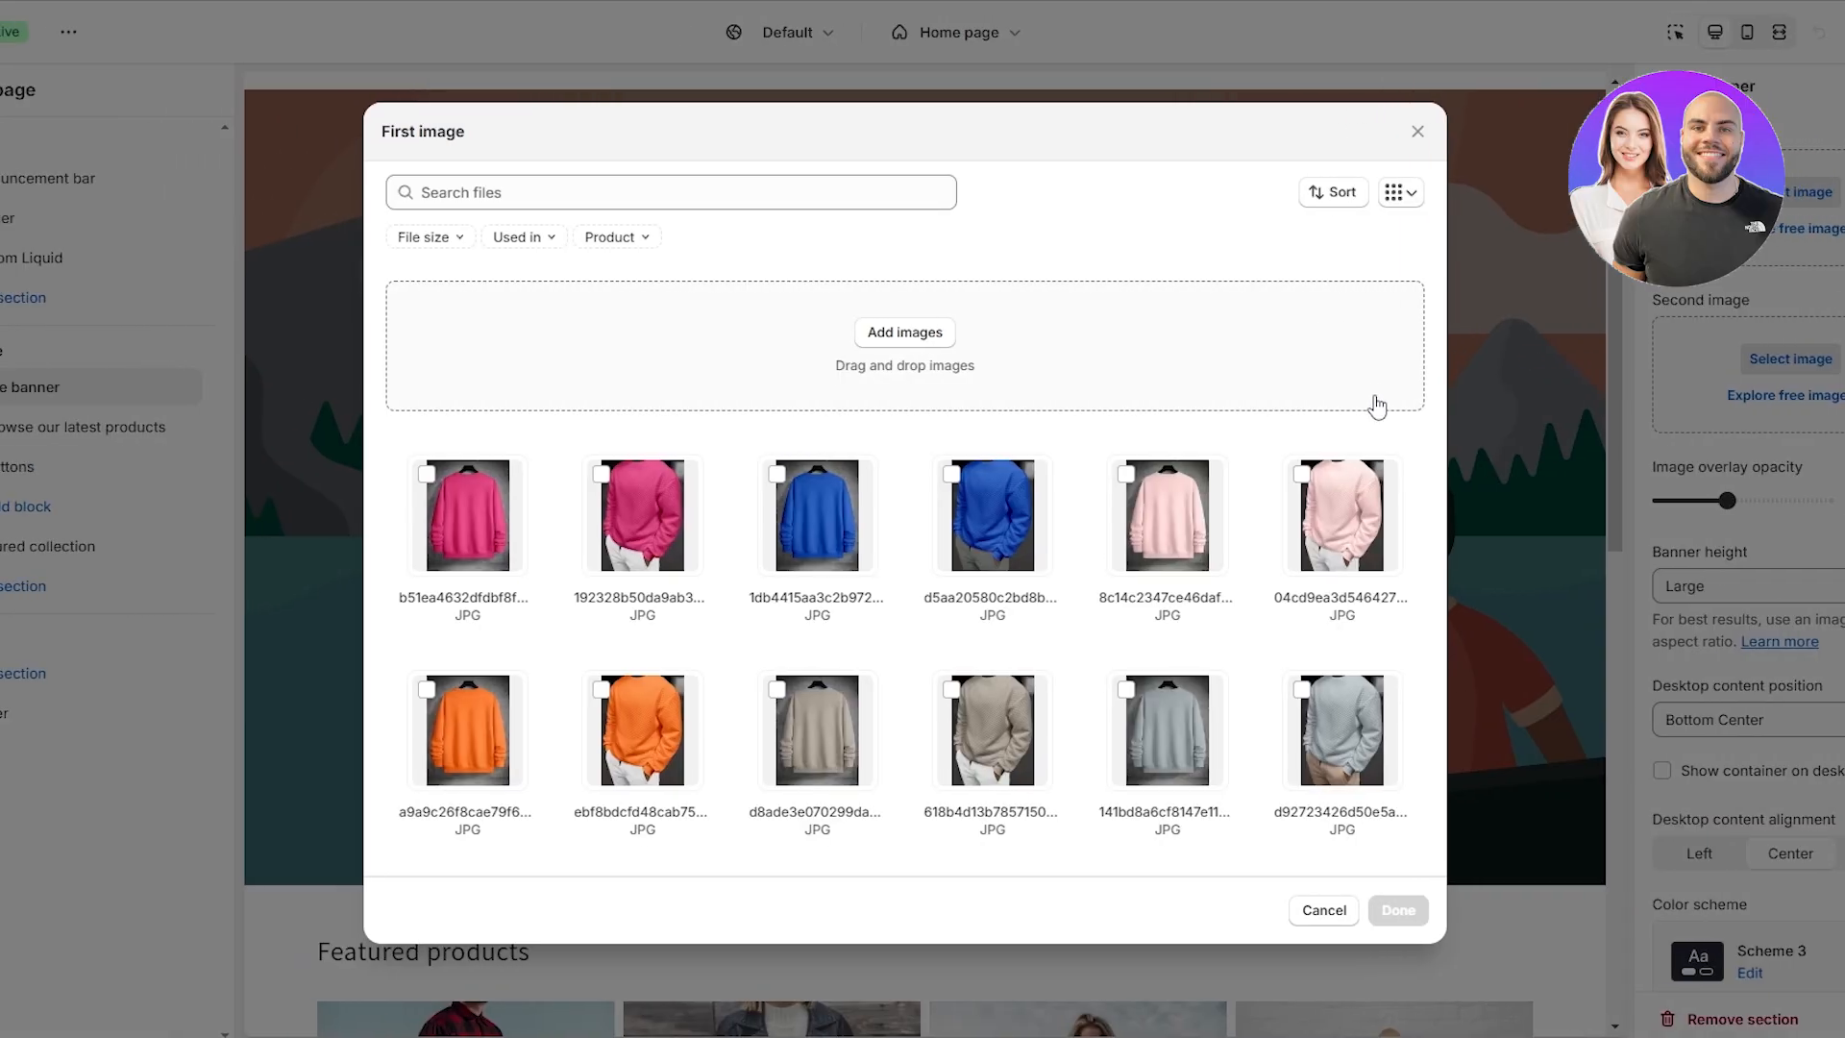
scroll(1374, 509, "down", 5)
scroll(1379, 514, "down", 3)
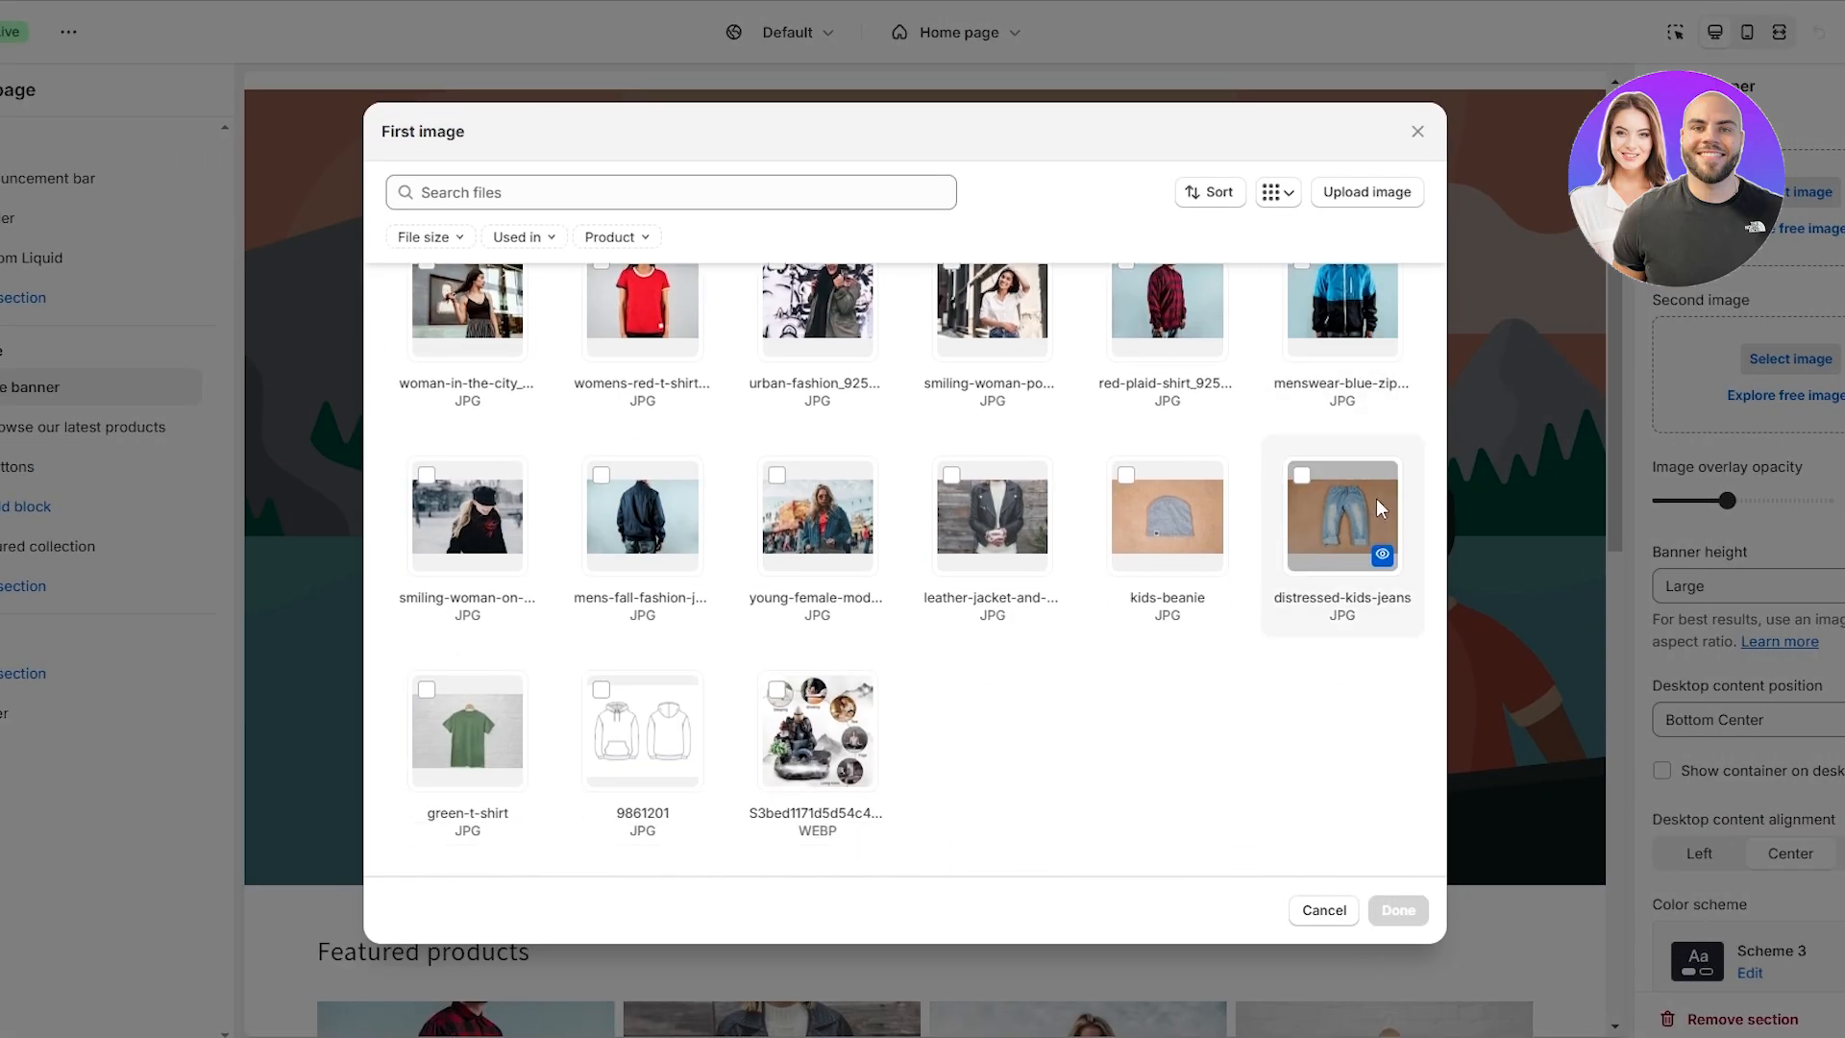
left_click(1417, 135)
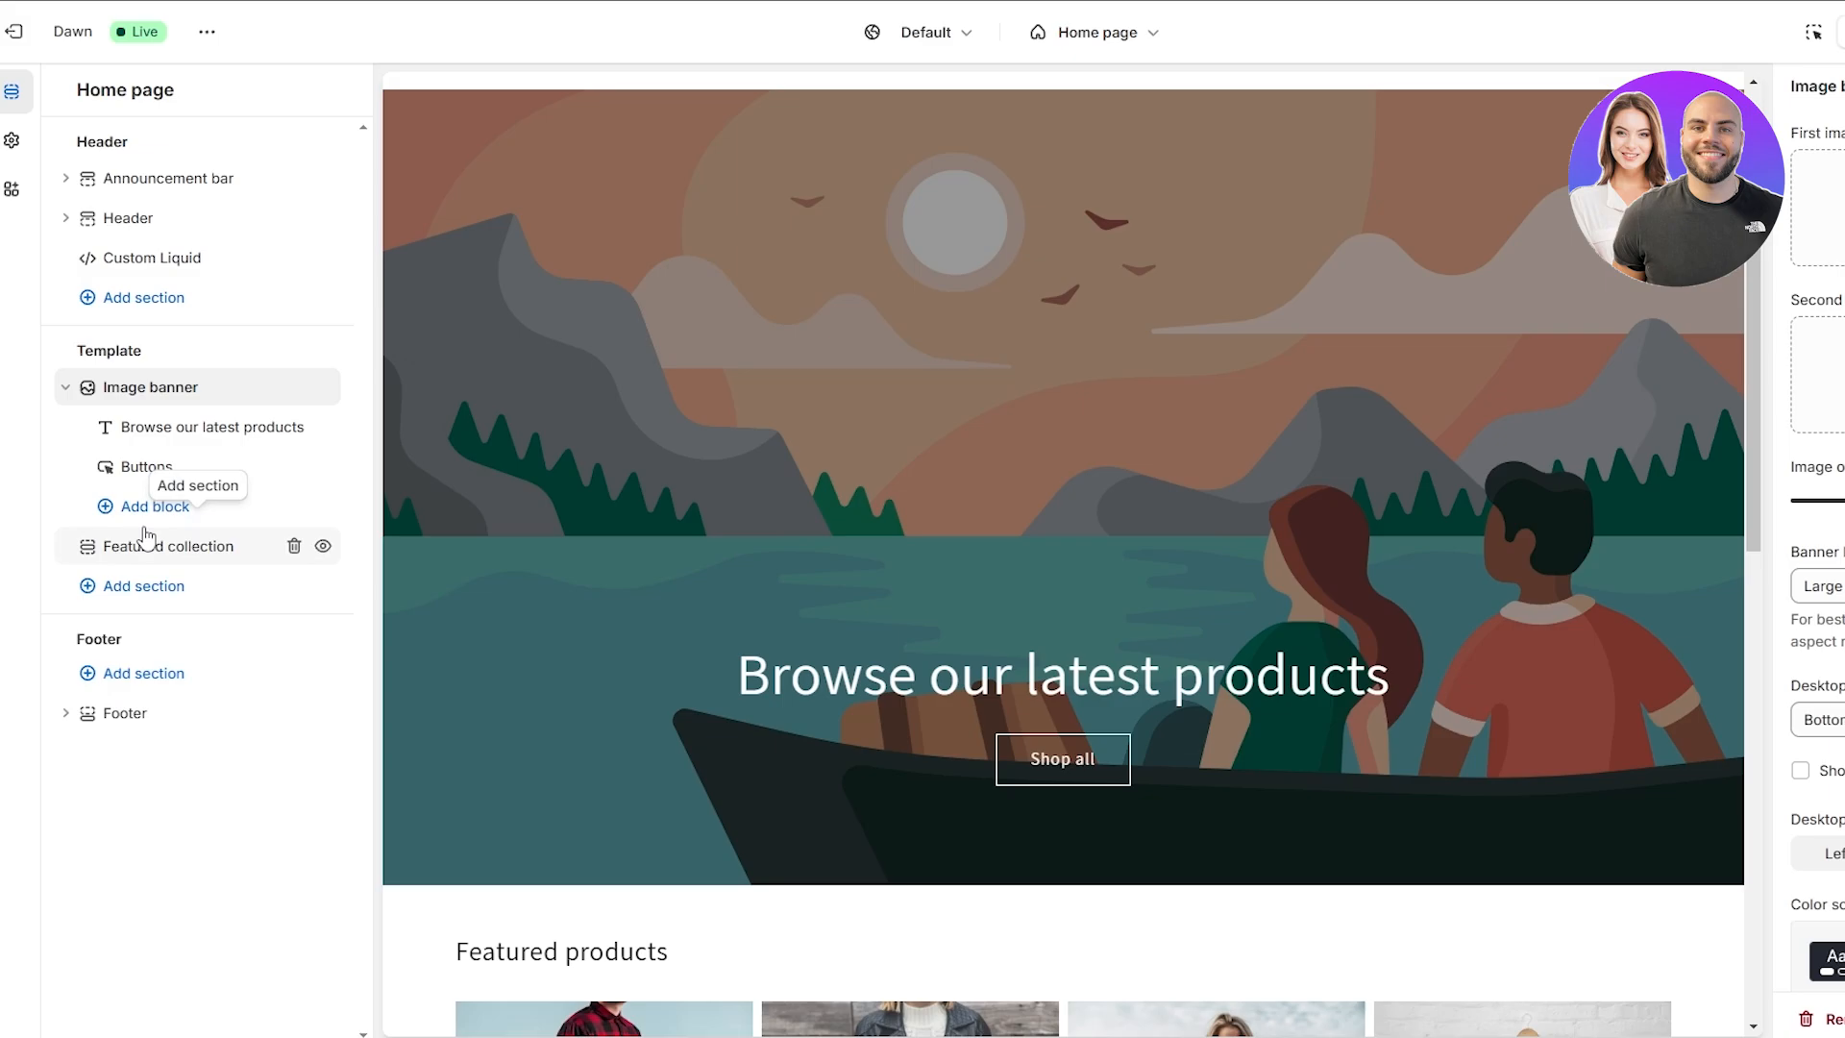
Add a Video section between the Image banner and the Featured collection on the home page.
left_click(198, 524)
scroll(552, 908, "down", 1)
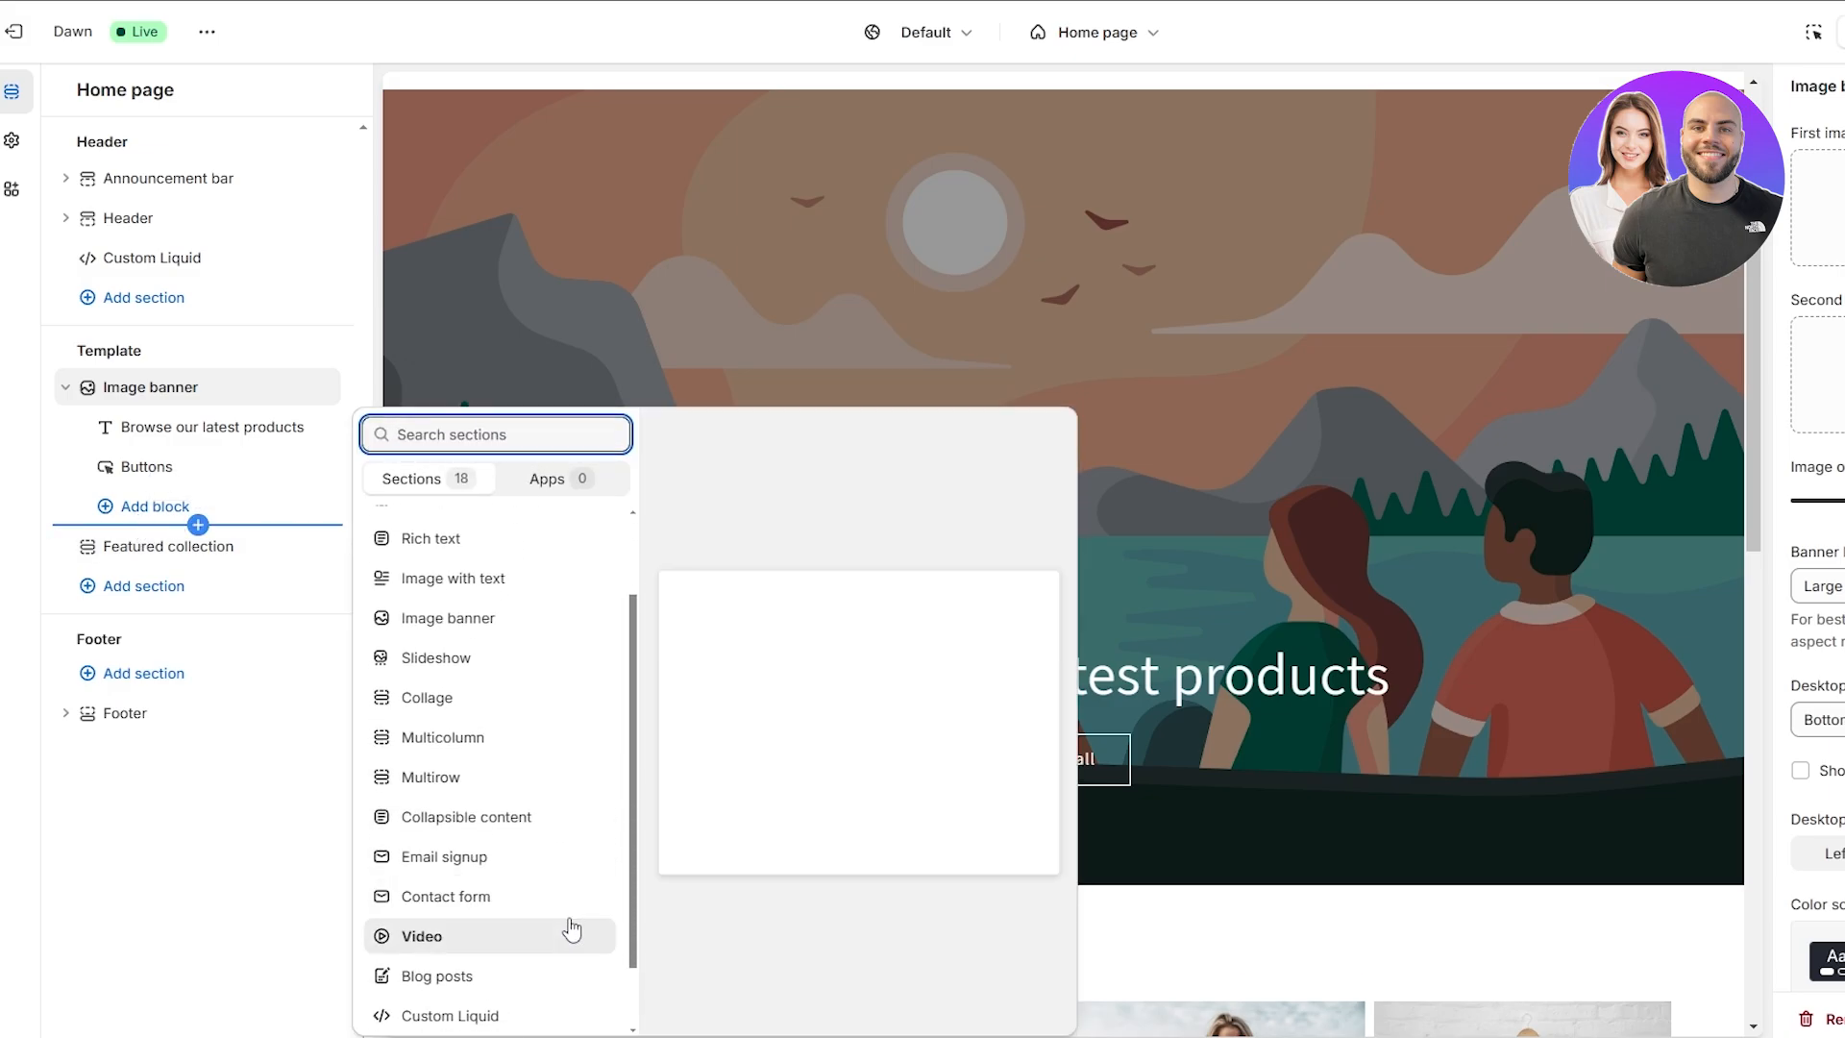
key("Escape")
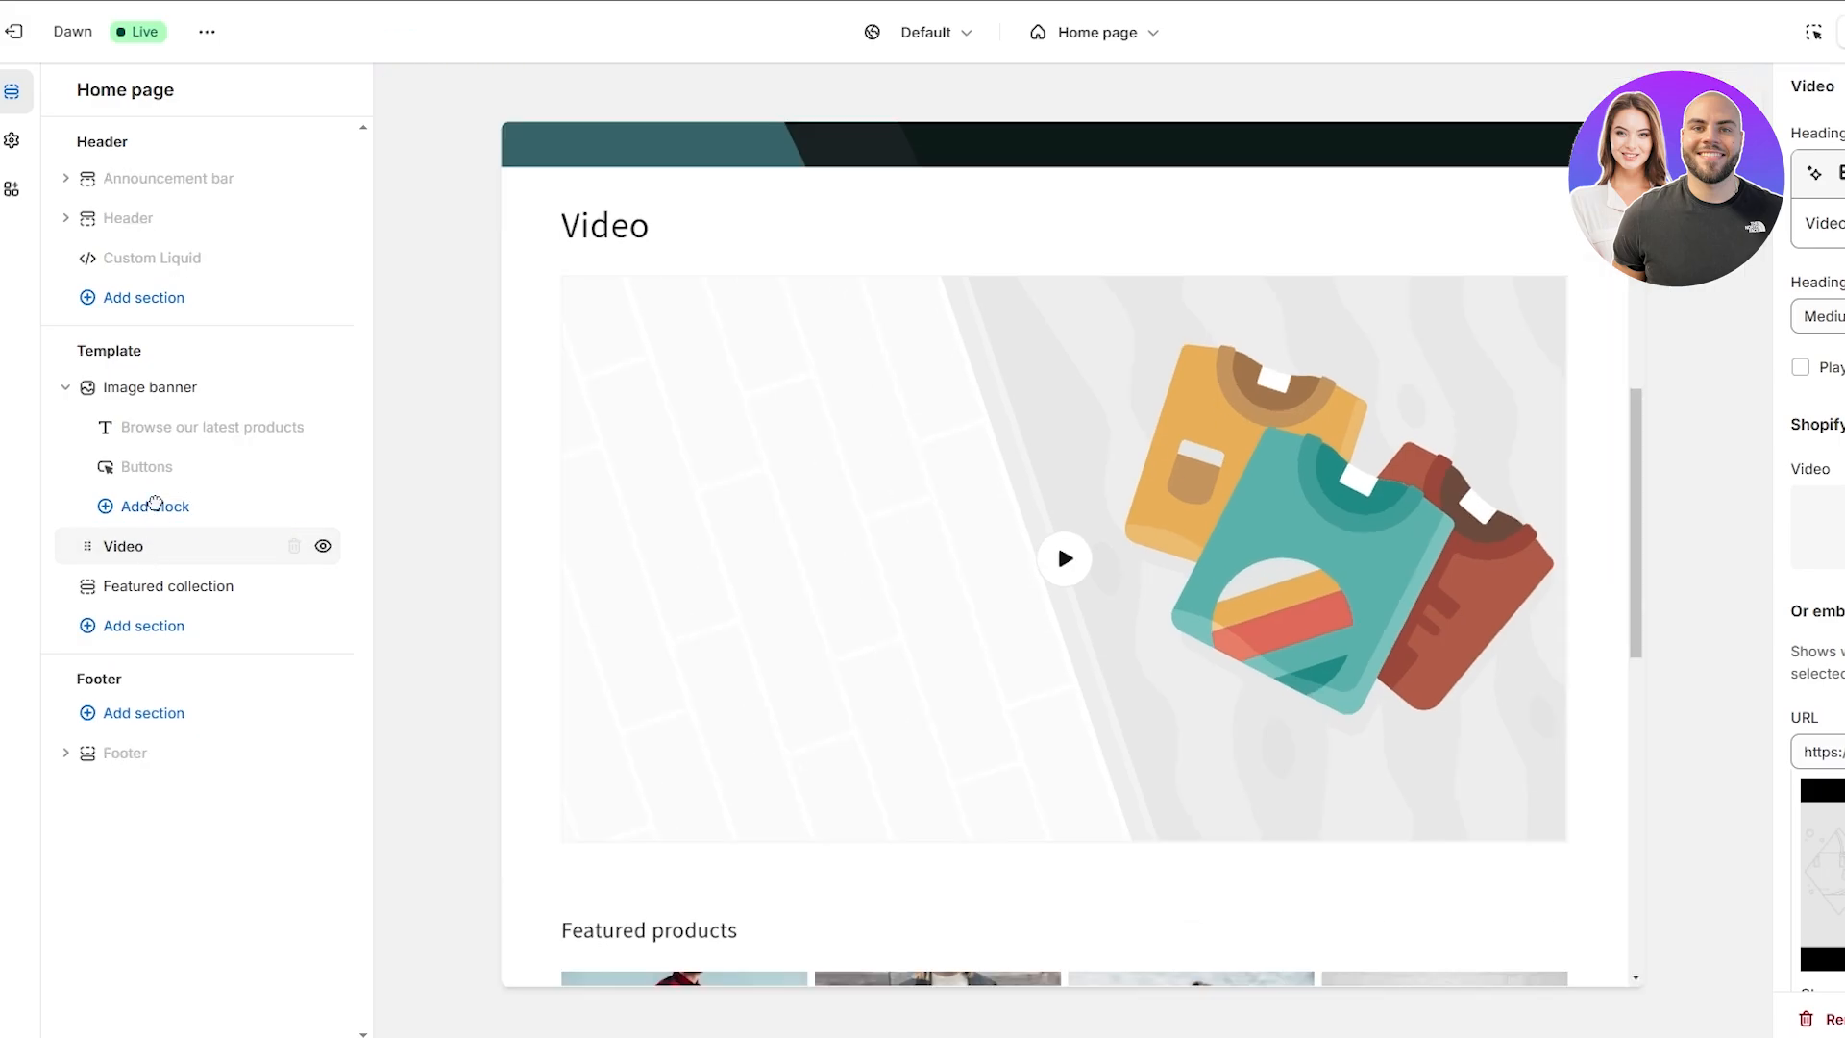
left_click_drag(157, 545, 655, 588)
scroll(659, 596, "down", 10)
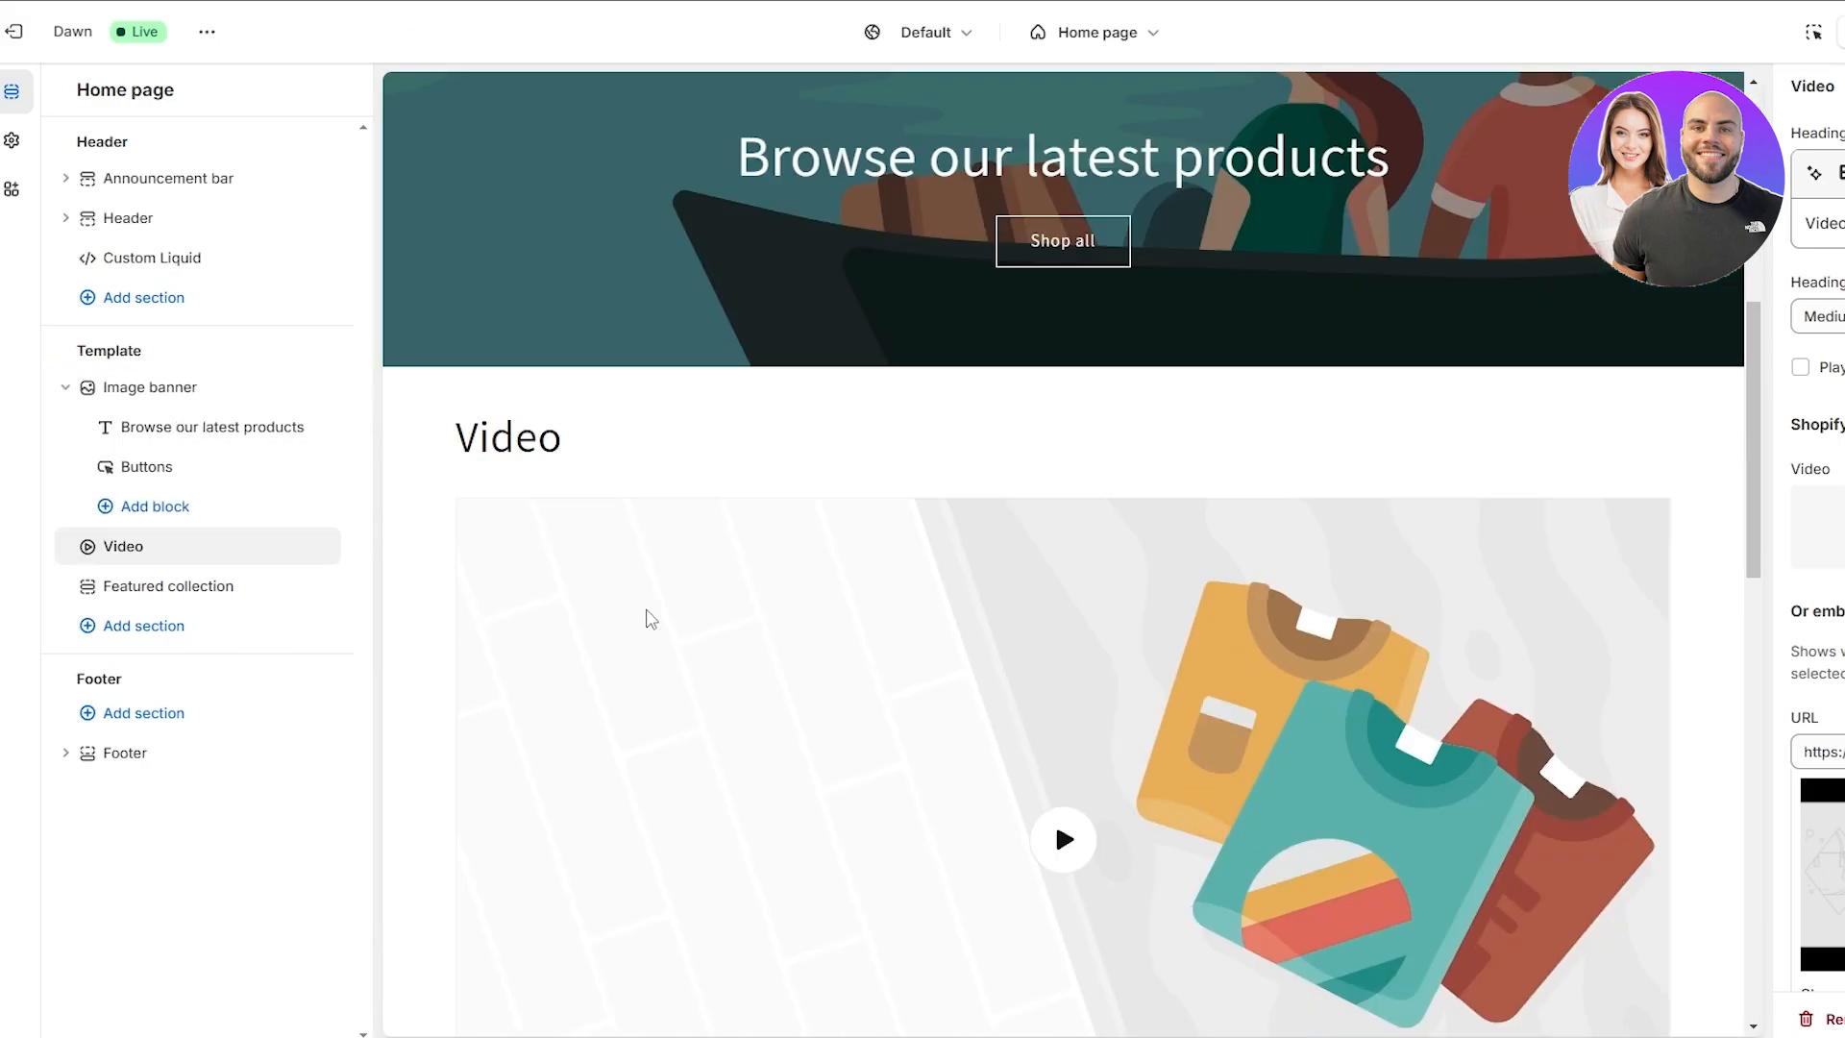
scroll(886, 624, "up", 6)
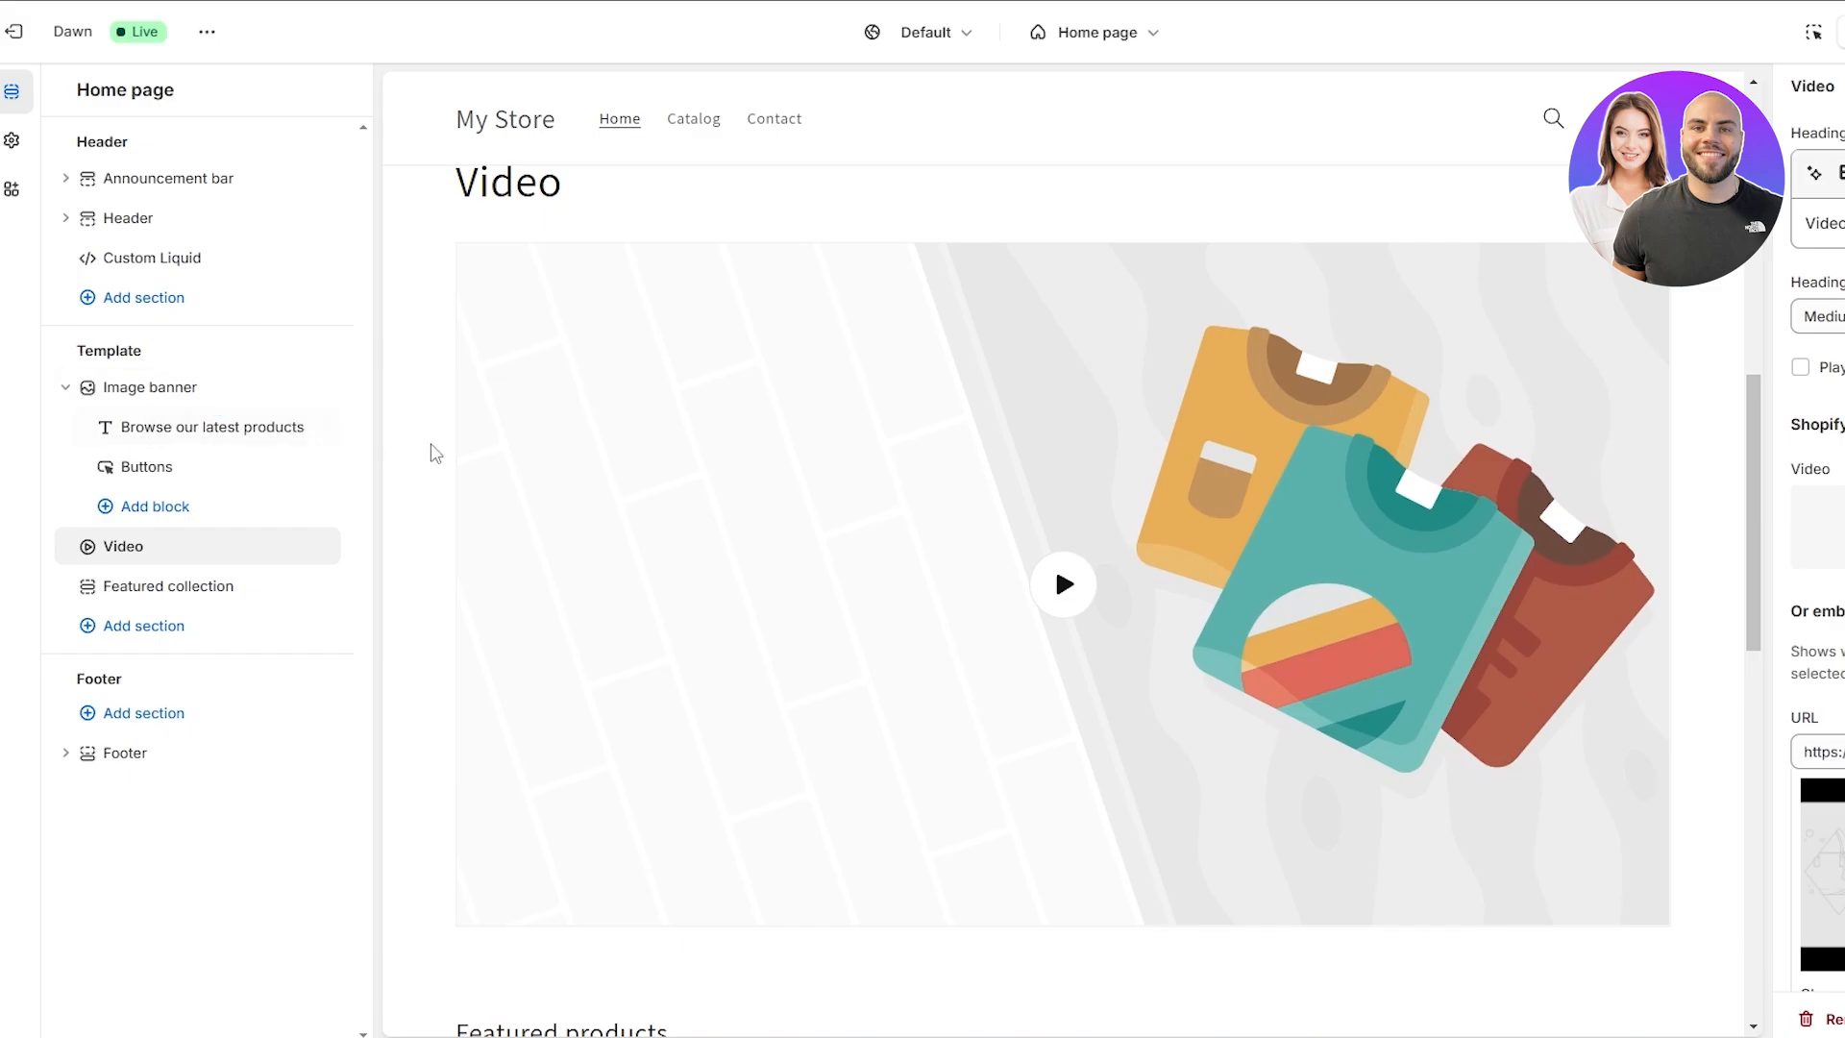
Remove the Image banner section from the home page template and check the page preview.
left_click(292, 426)
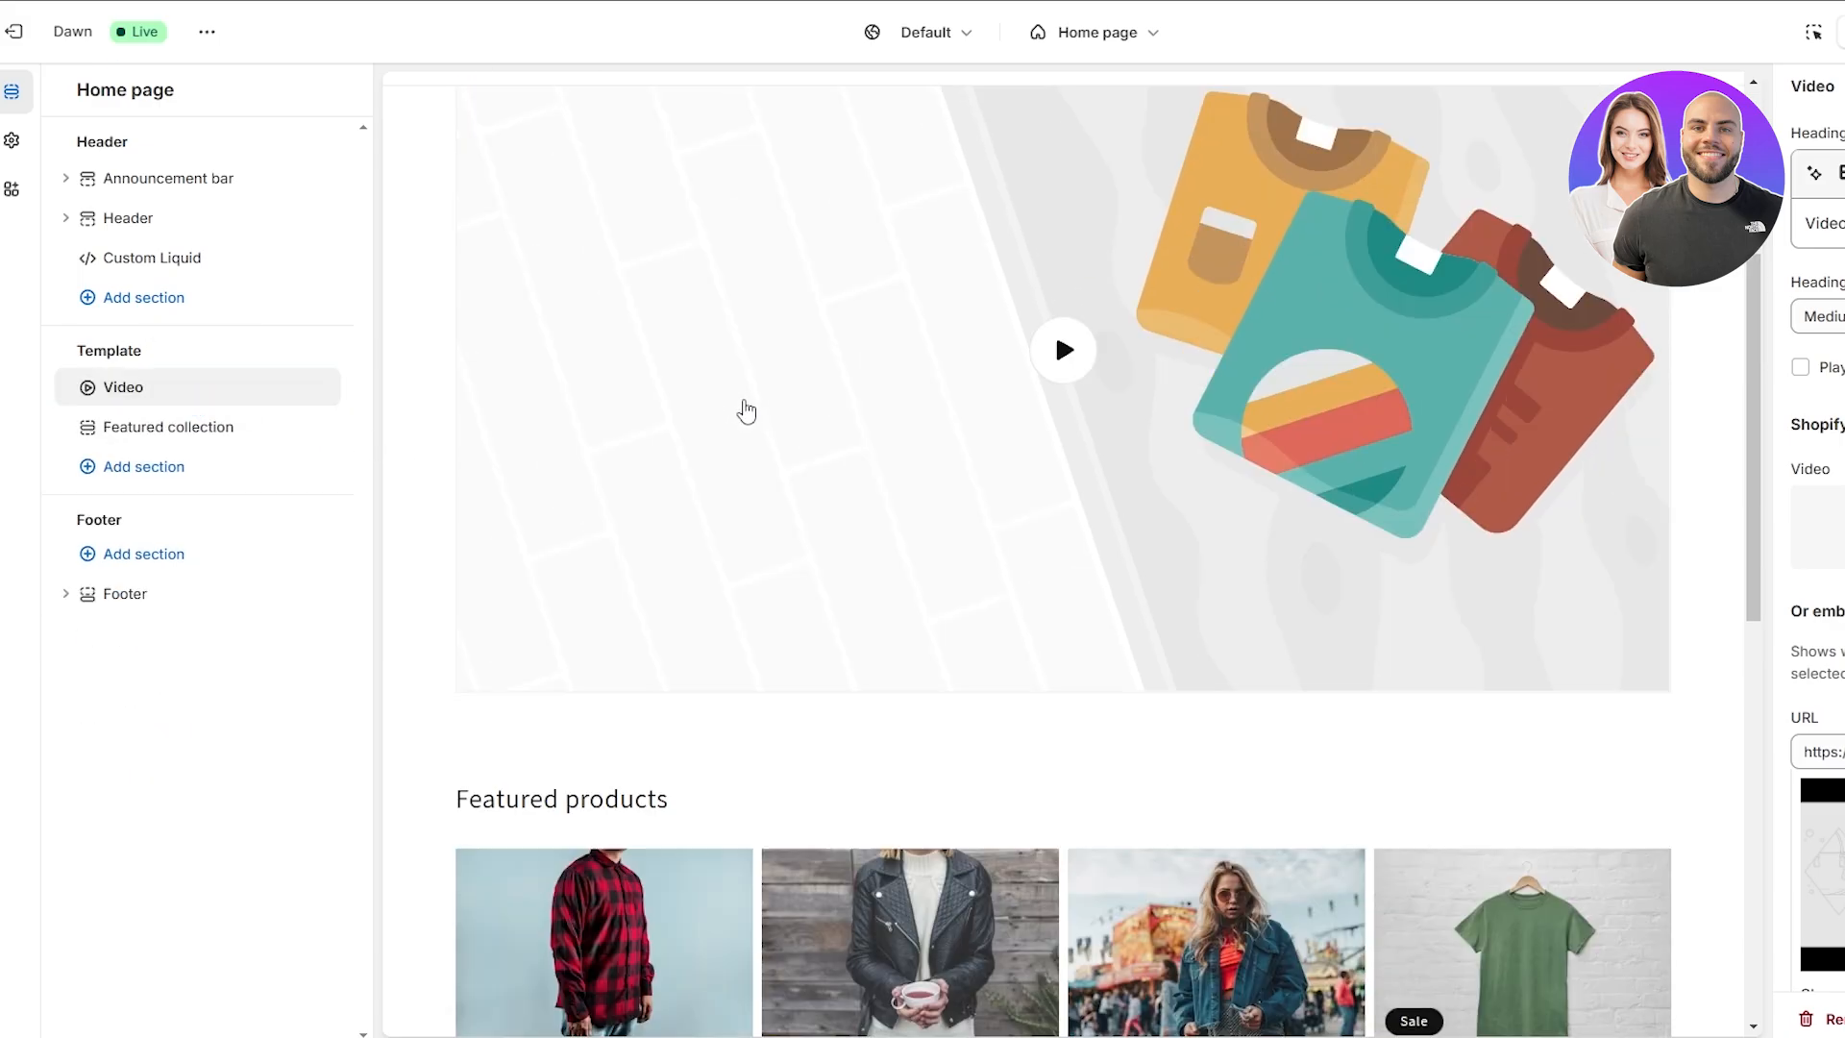
scroll(746, 408, "down", 3)
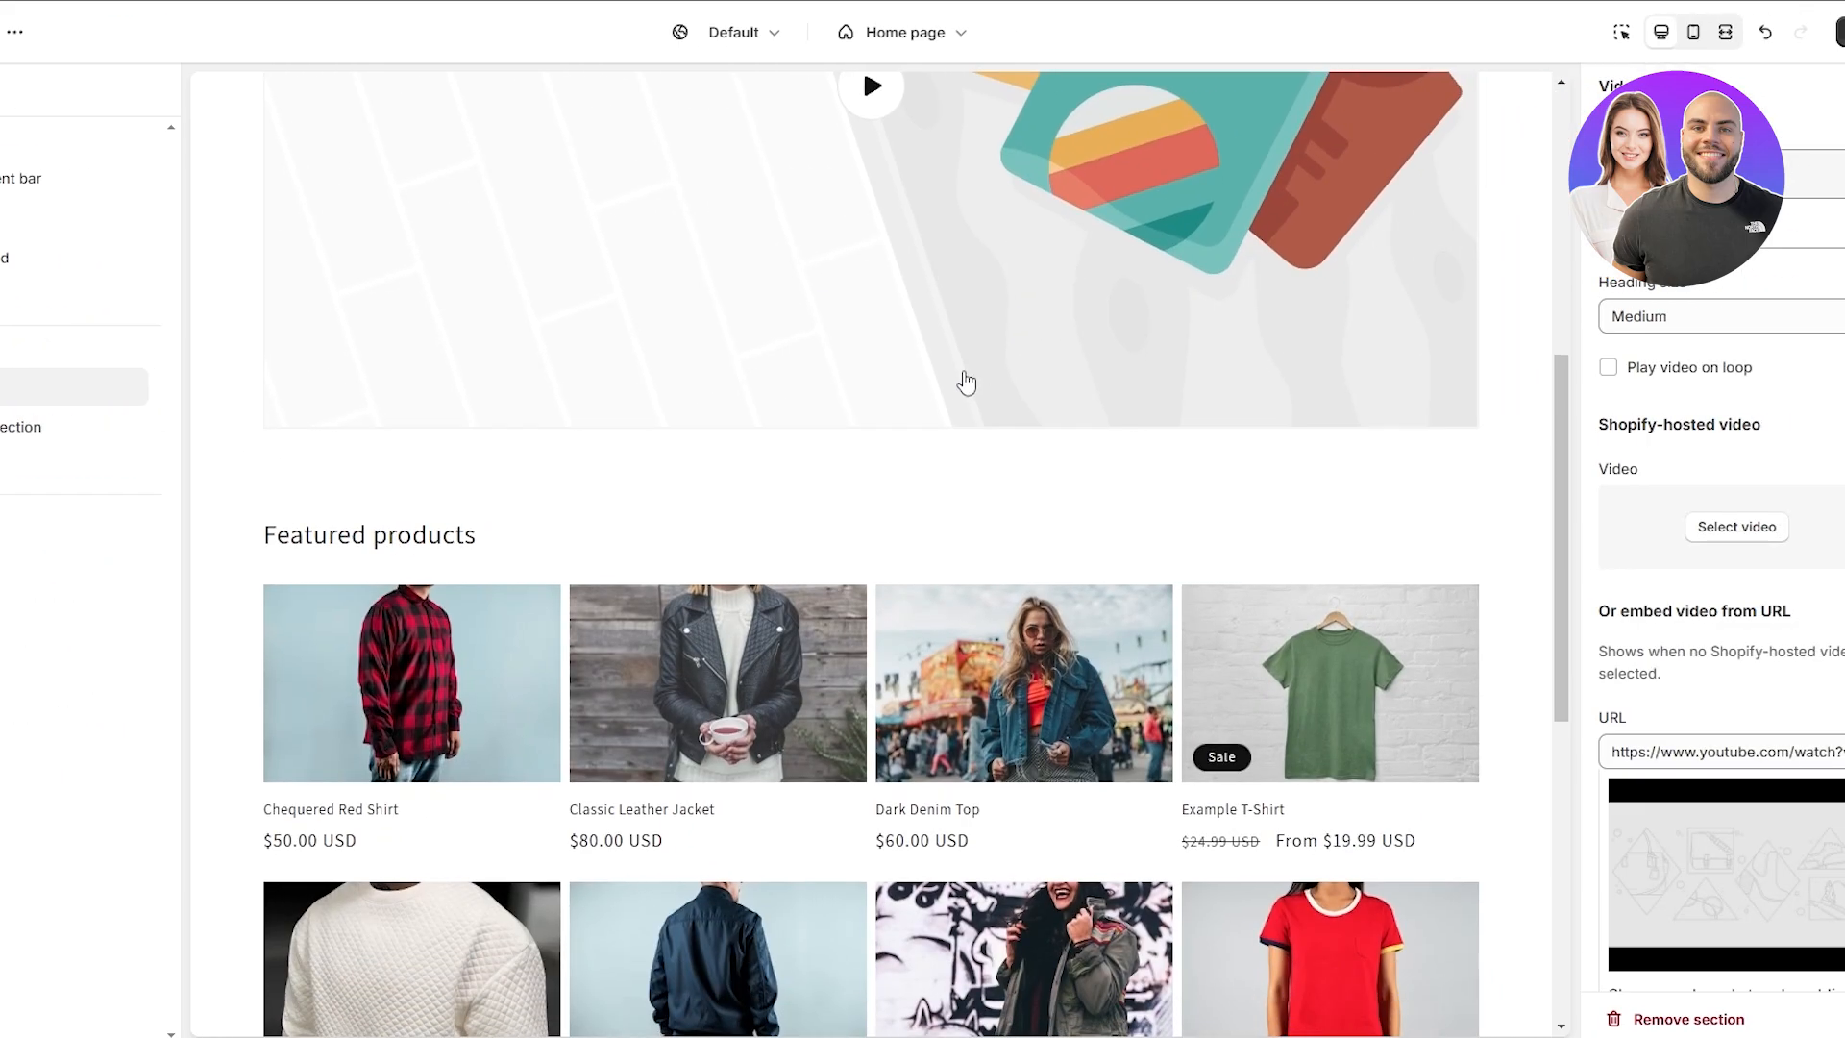
scroll(1205, 384, "up", 7)
scroll(1122, 548, "down", 2)
scroll(886, 550, "up", 2)
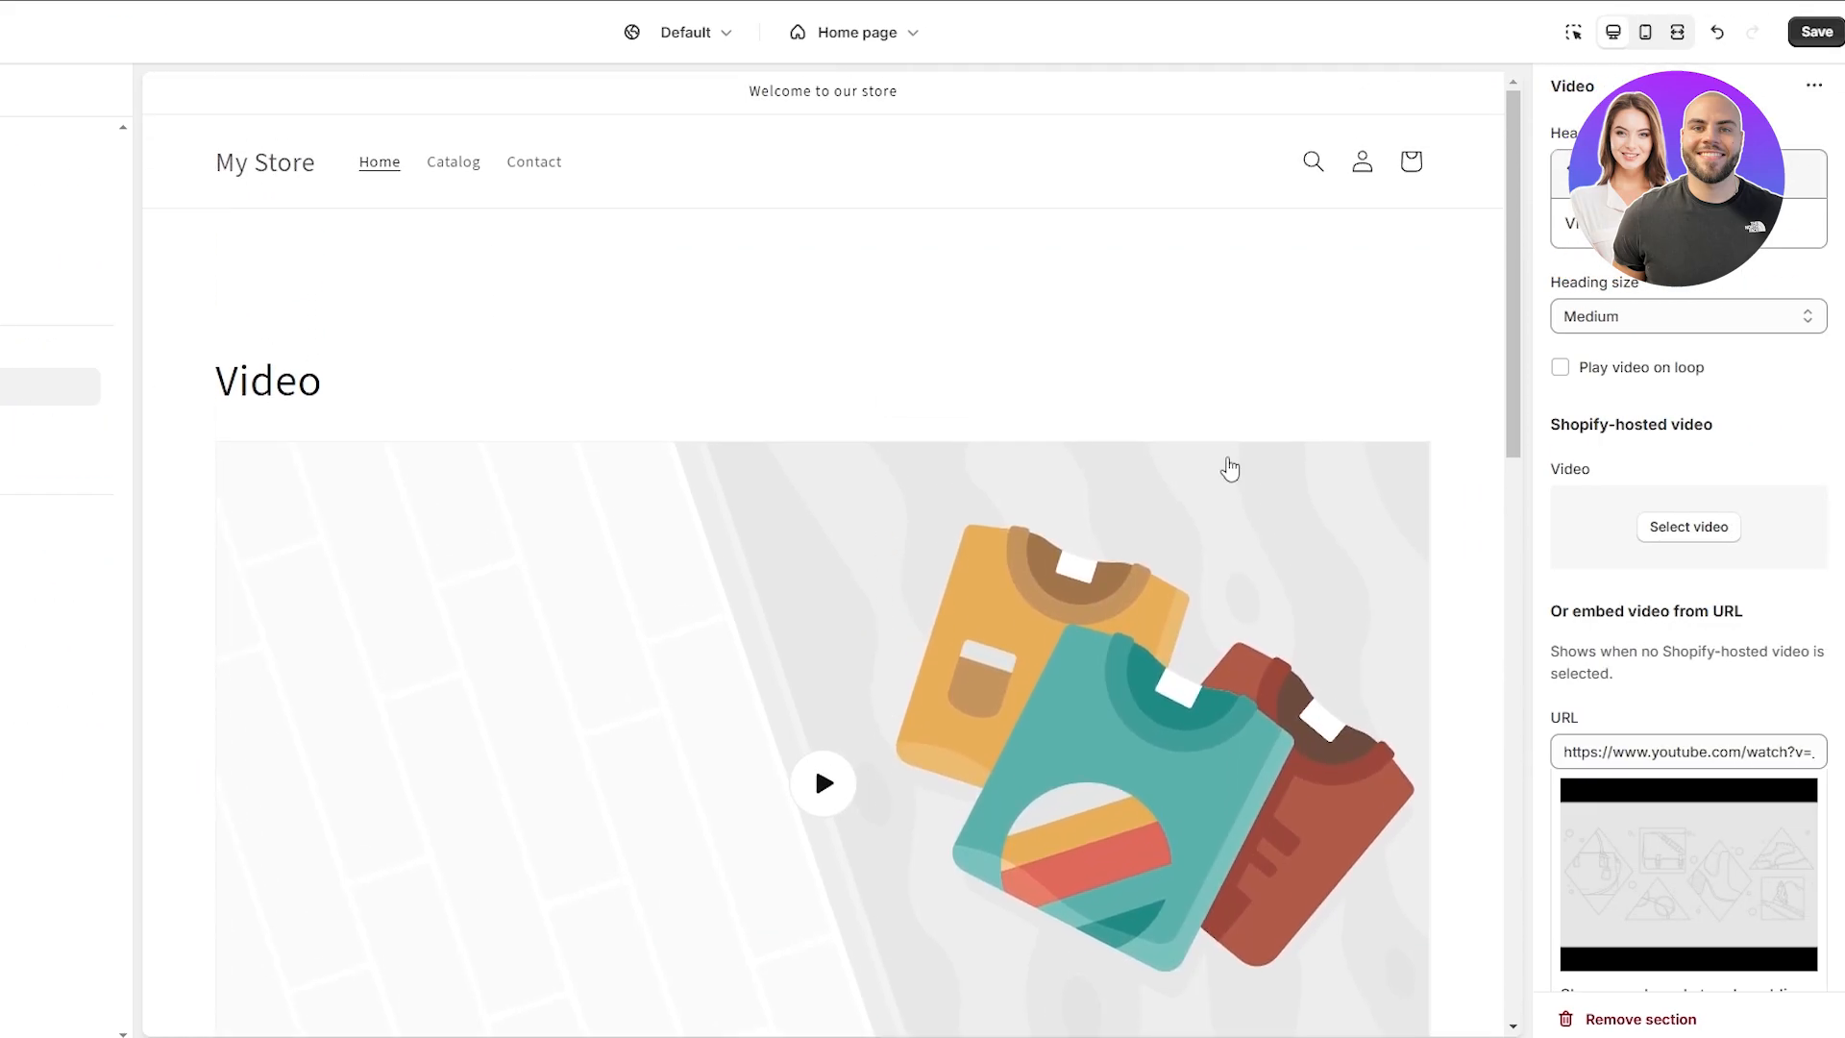
Configure the Video section with an empty heading, Small heading size and looped playback.
double_click(1572, 223)
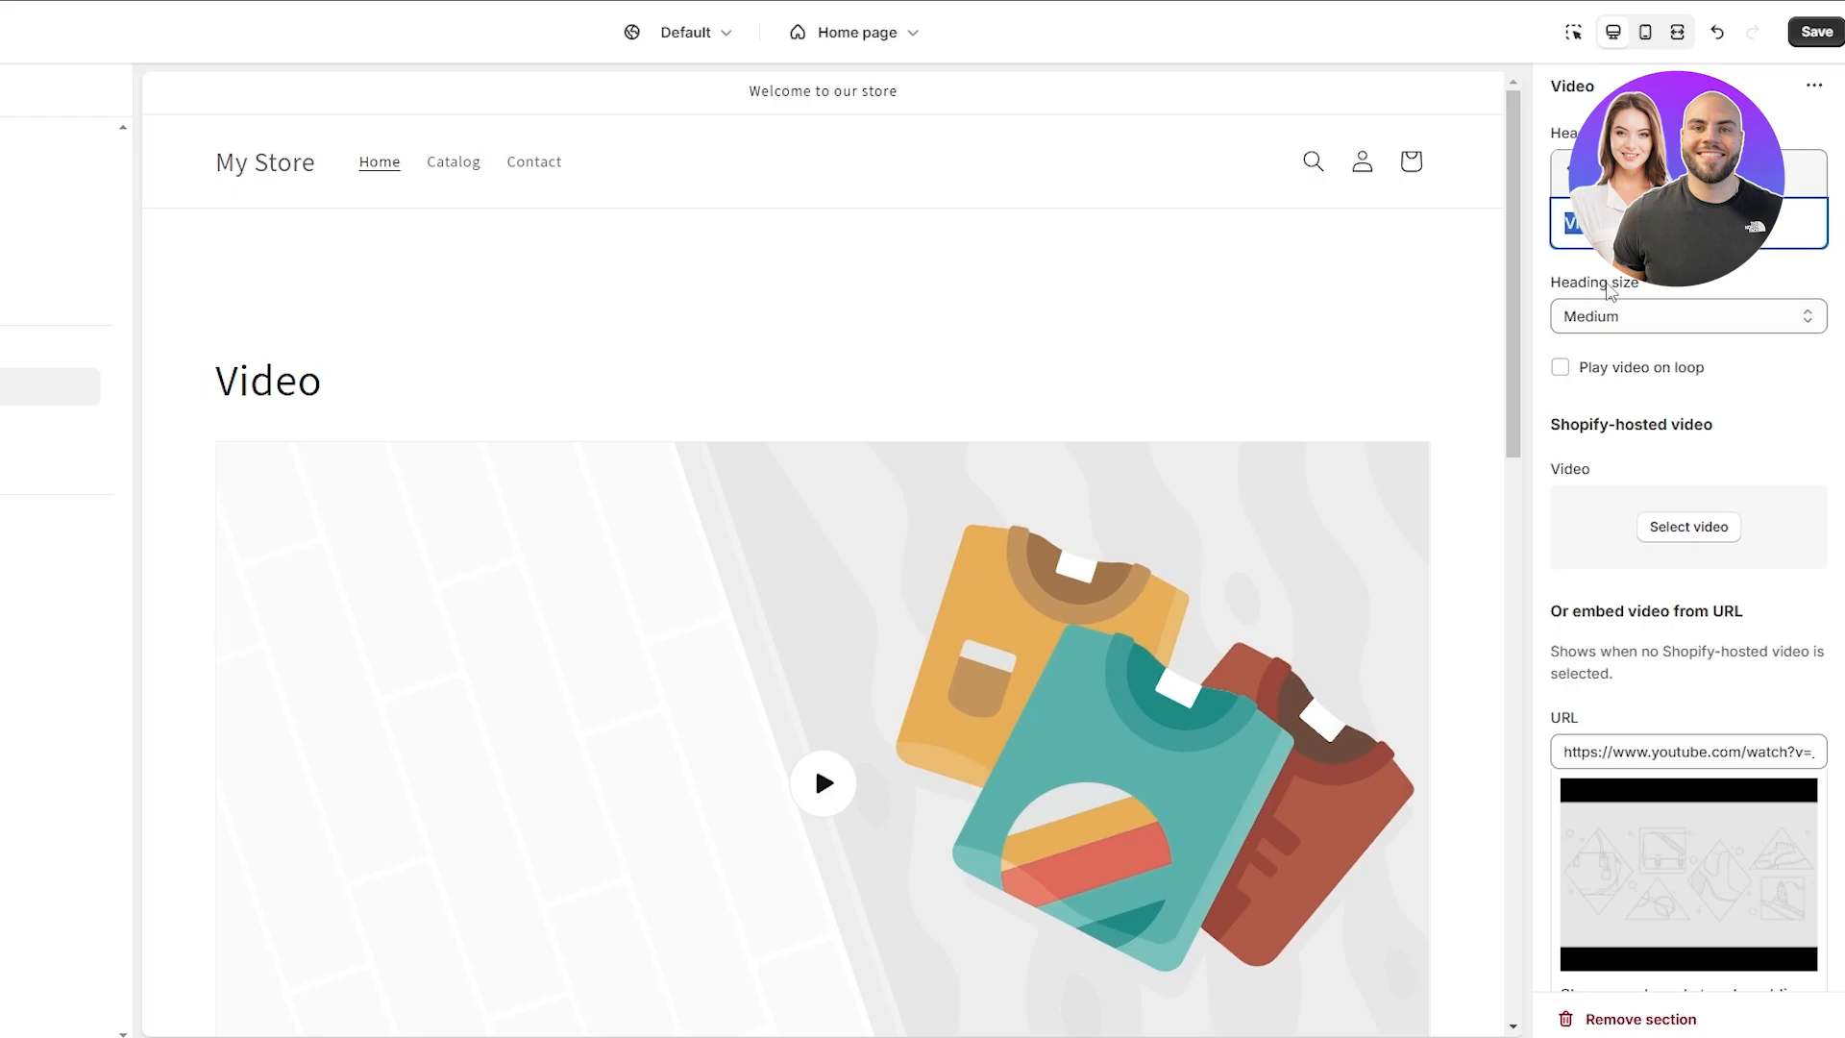
key("BackSpace")
left_click(1595, 322)
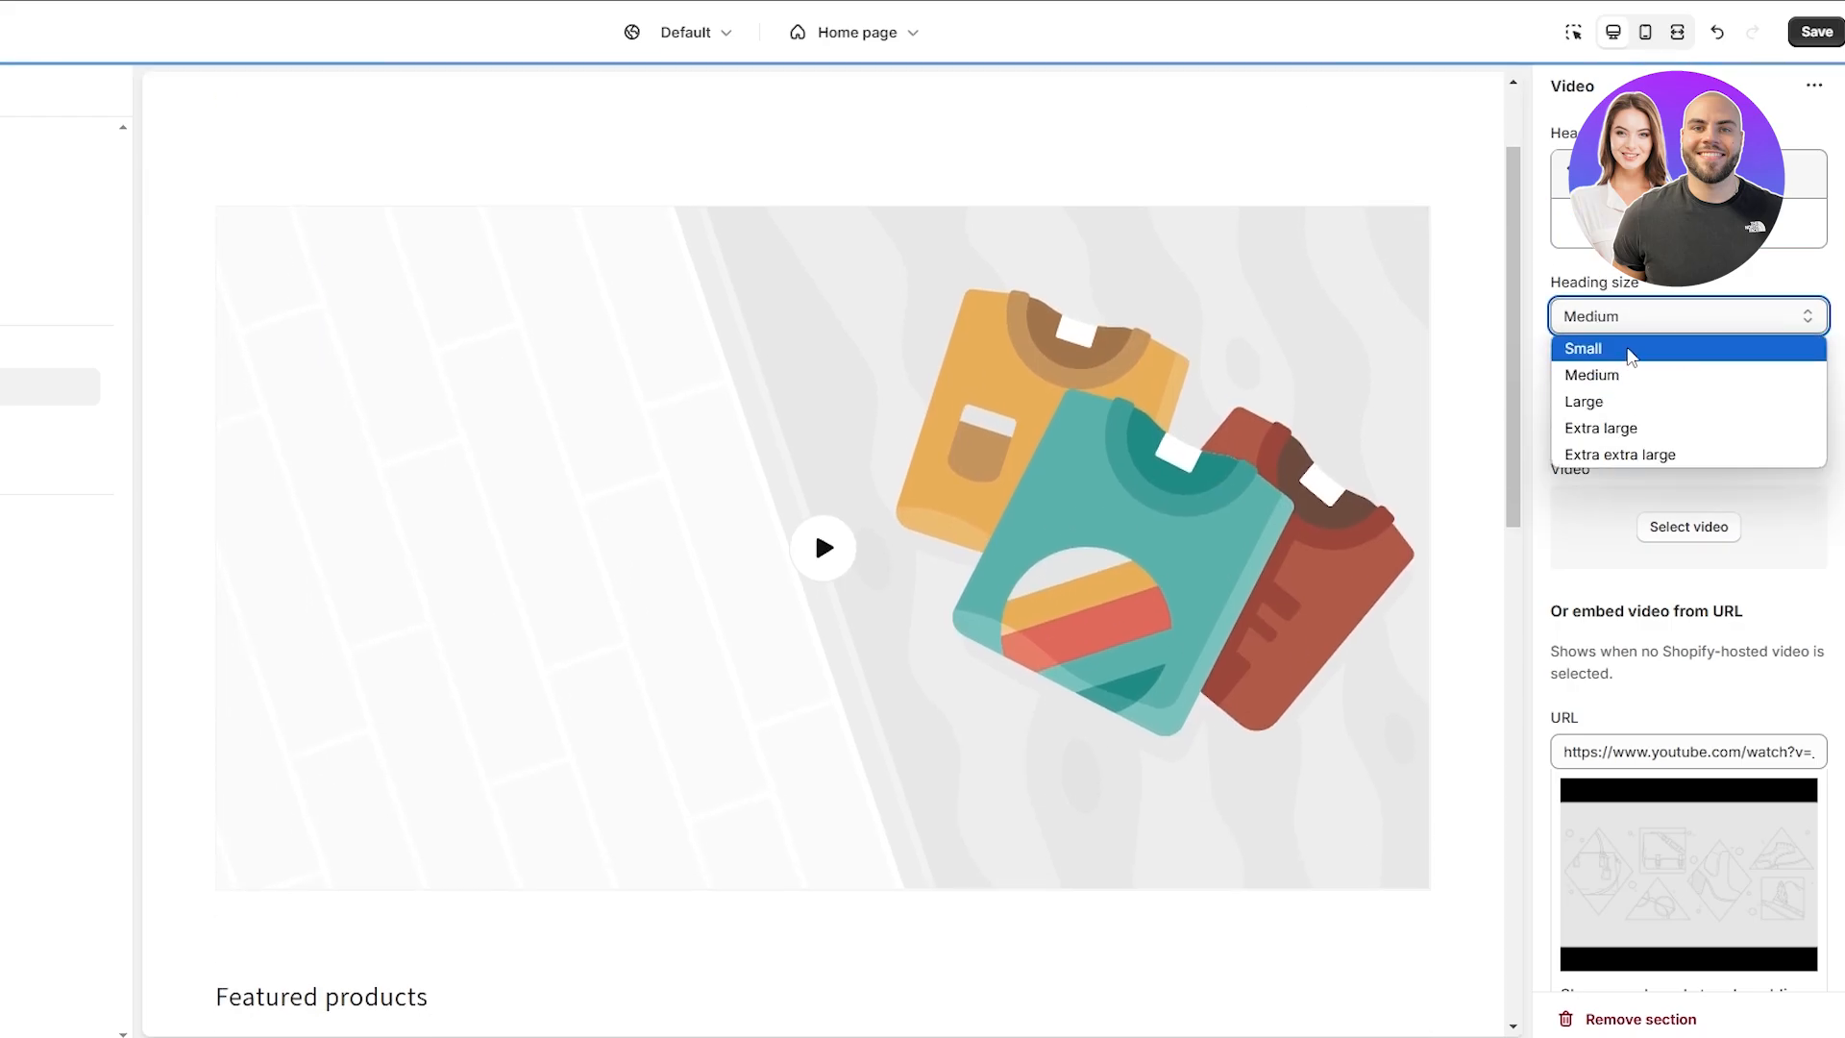
left_click(1628, 348)
left_click(1614, 375)
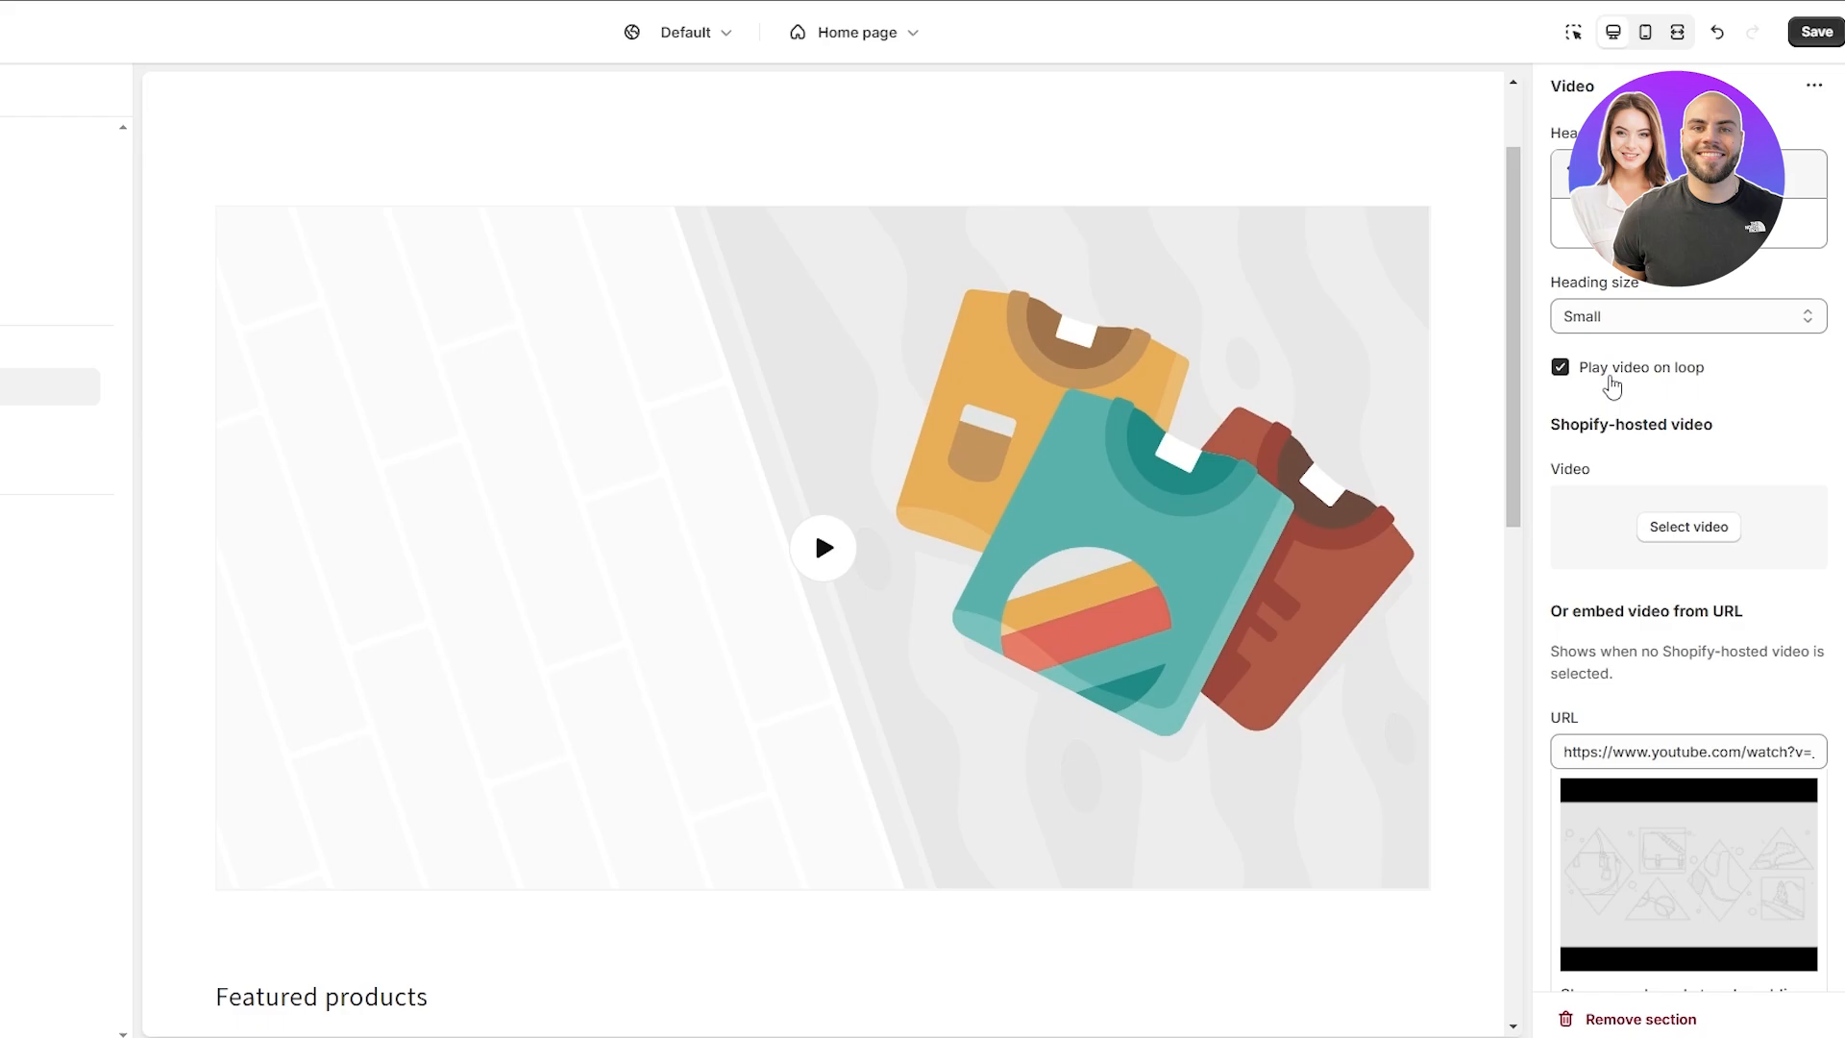
Examine the Video section's embed URL, cover image, alt text and style settings.
scroll(1688, 465, "down", 3)
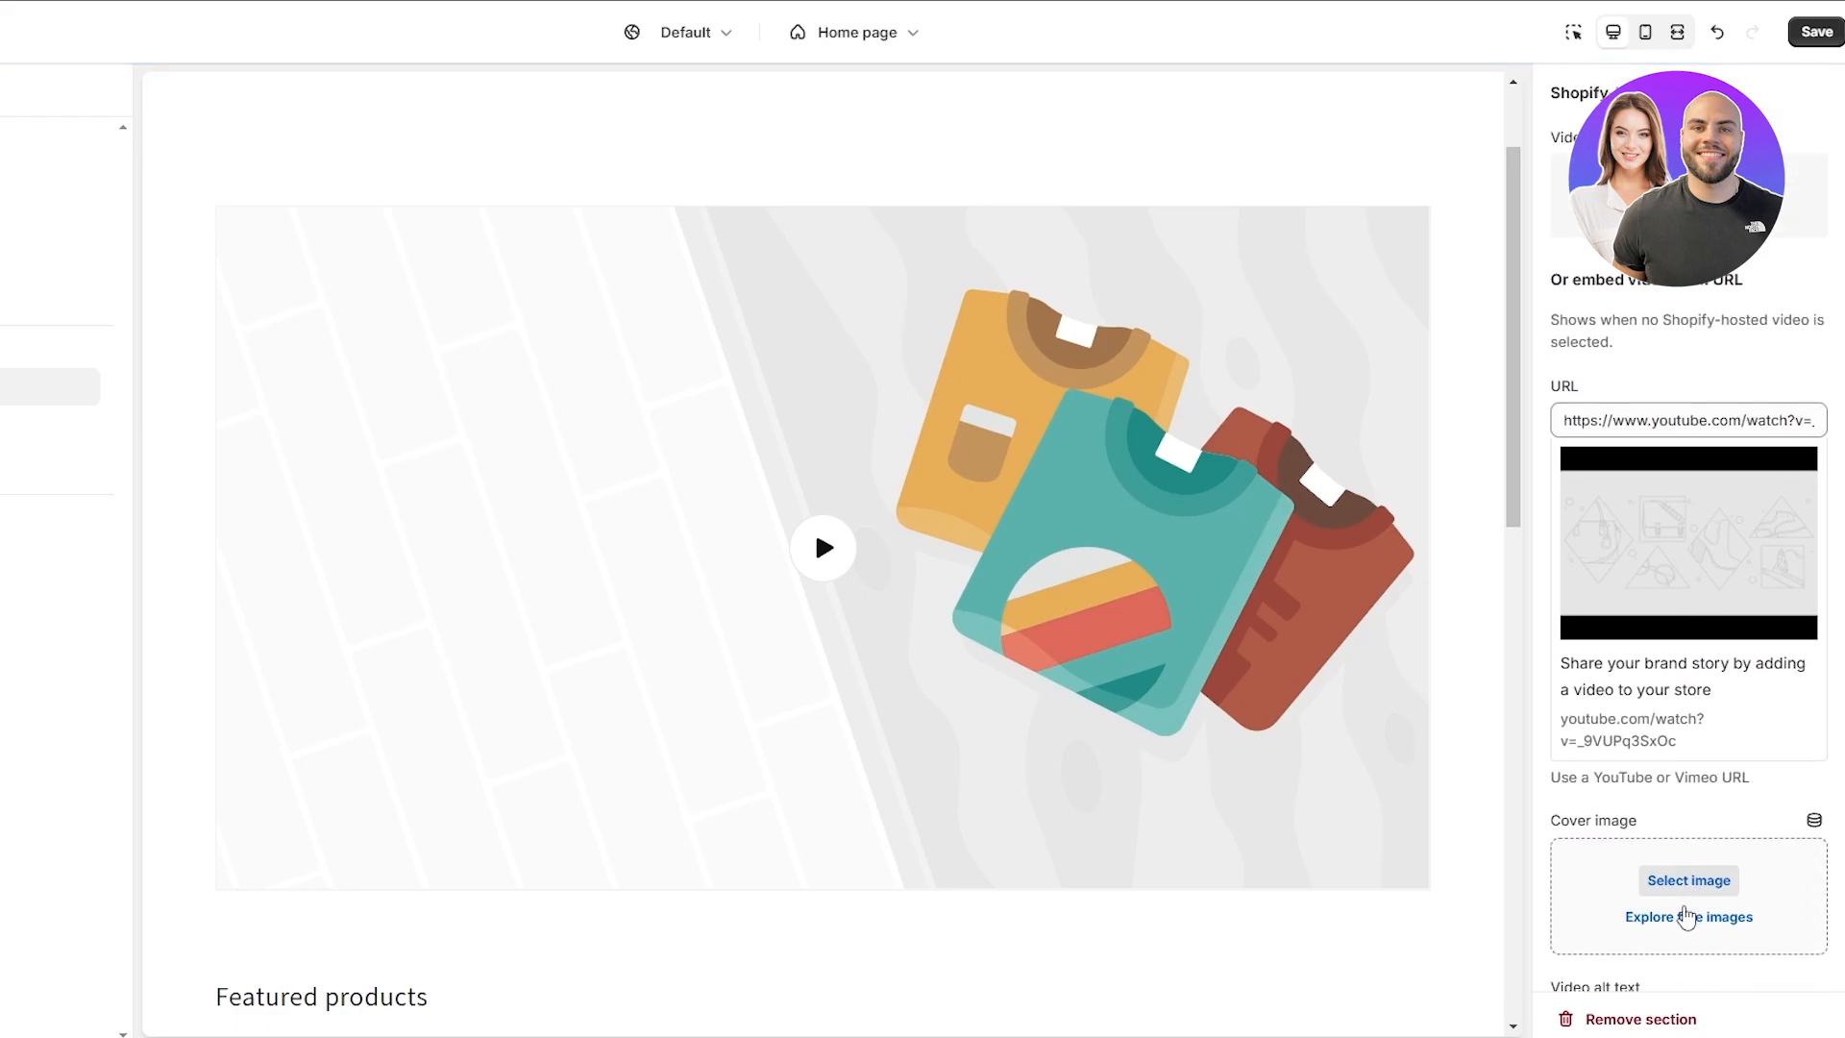
scroll(1689, 913, "down", 3)
scroll(1672, 701, "down", 2)
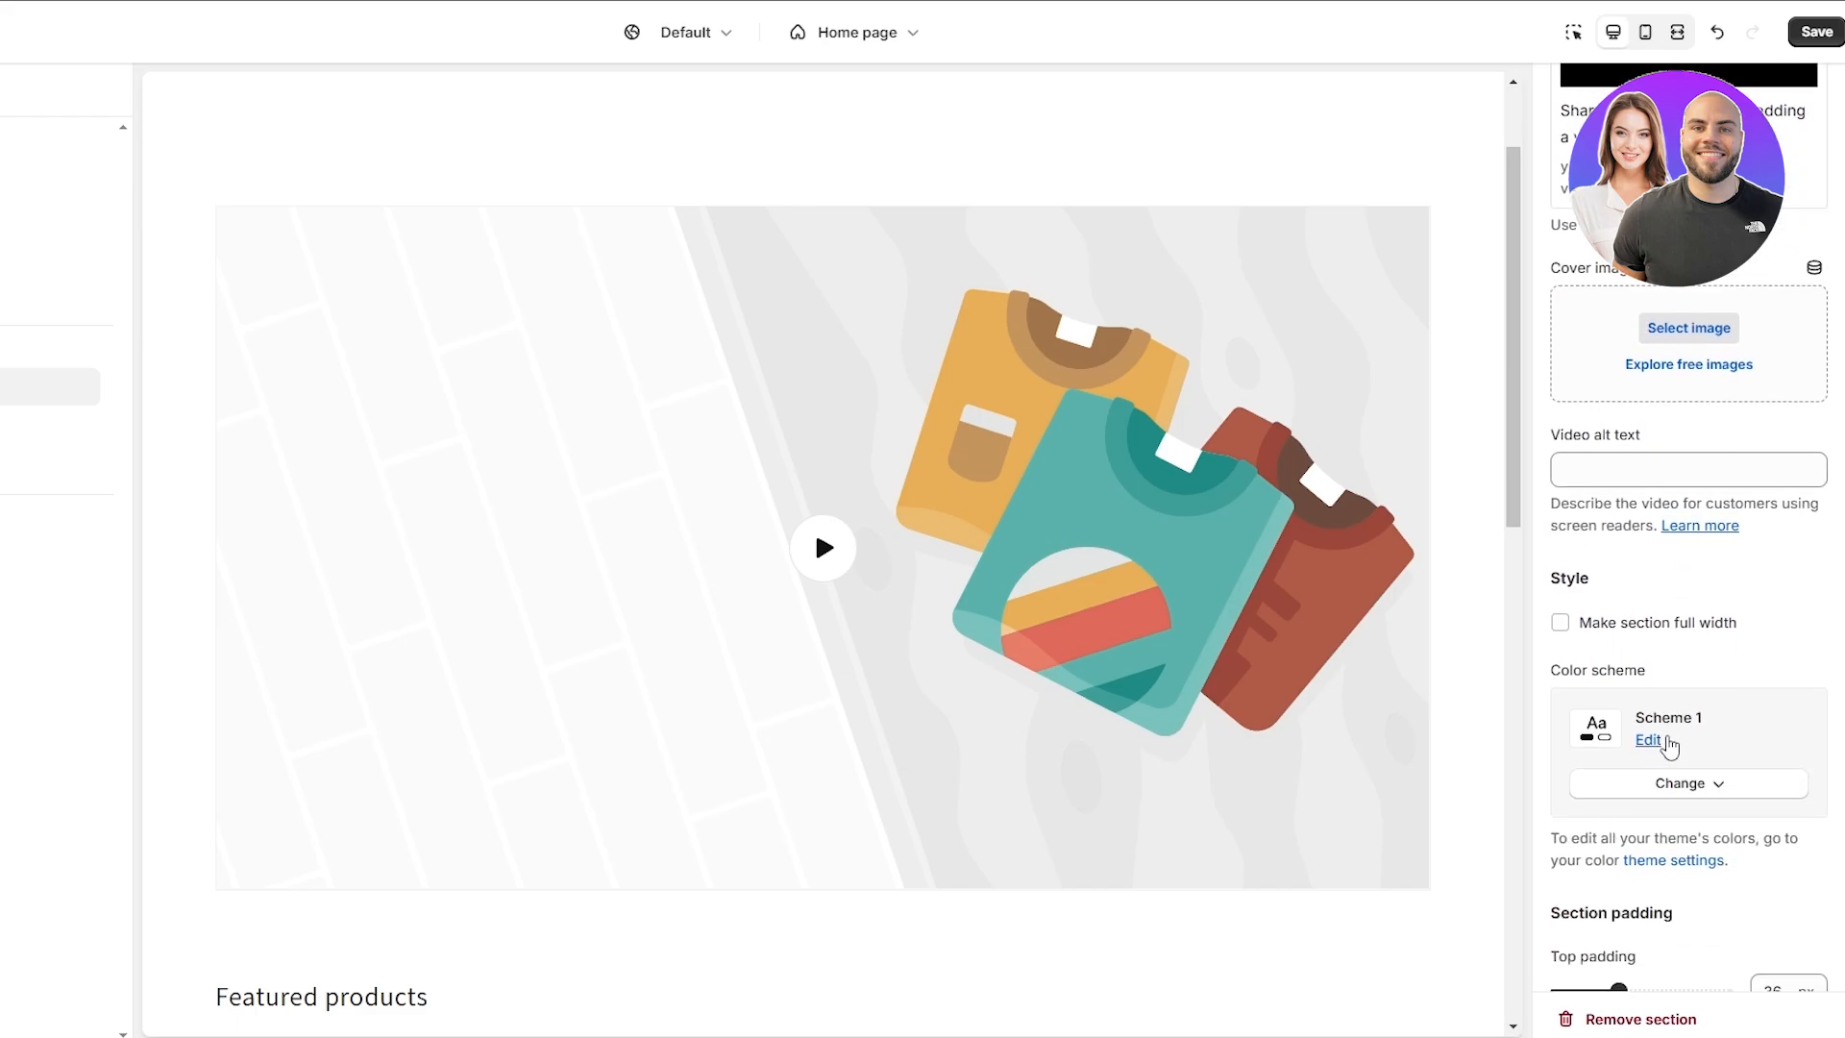
scroll(1667, 625, "up", 5)
left_click(1660, 422)
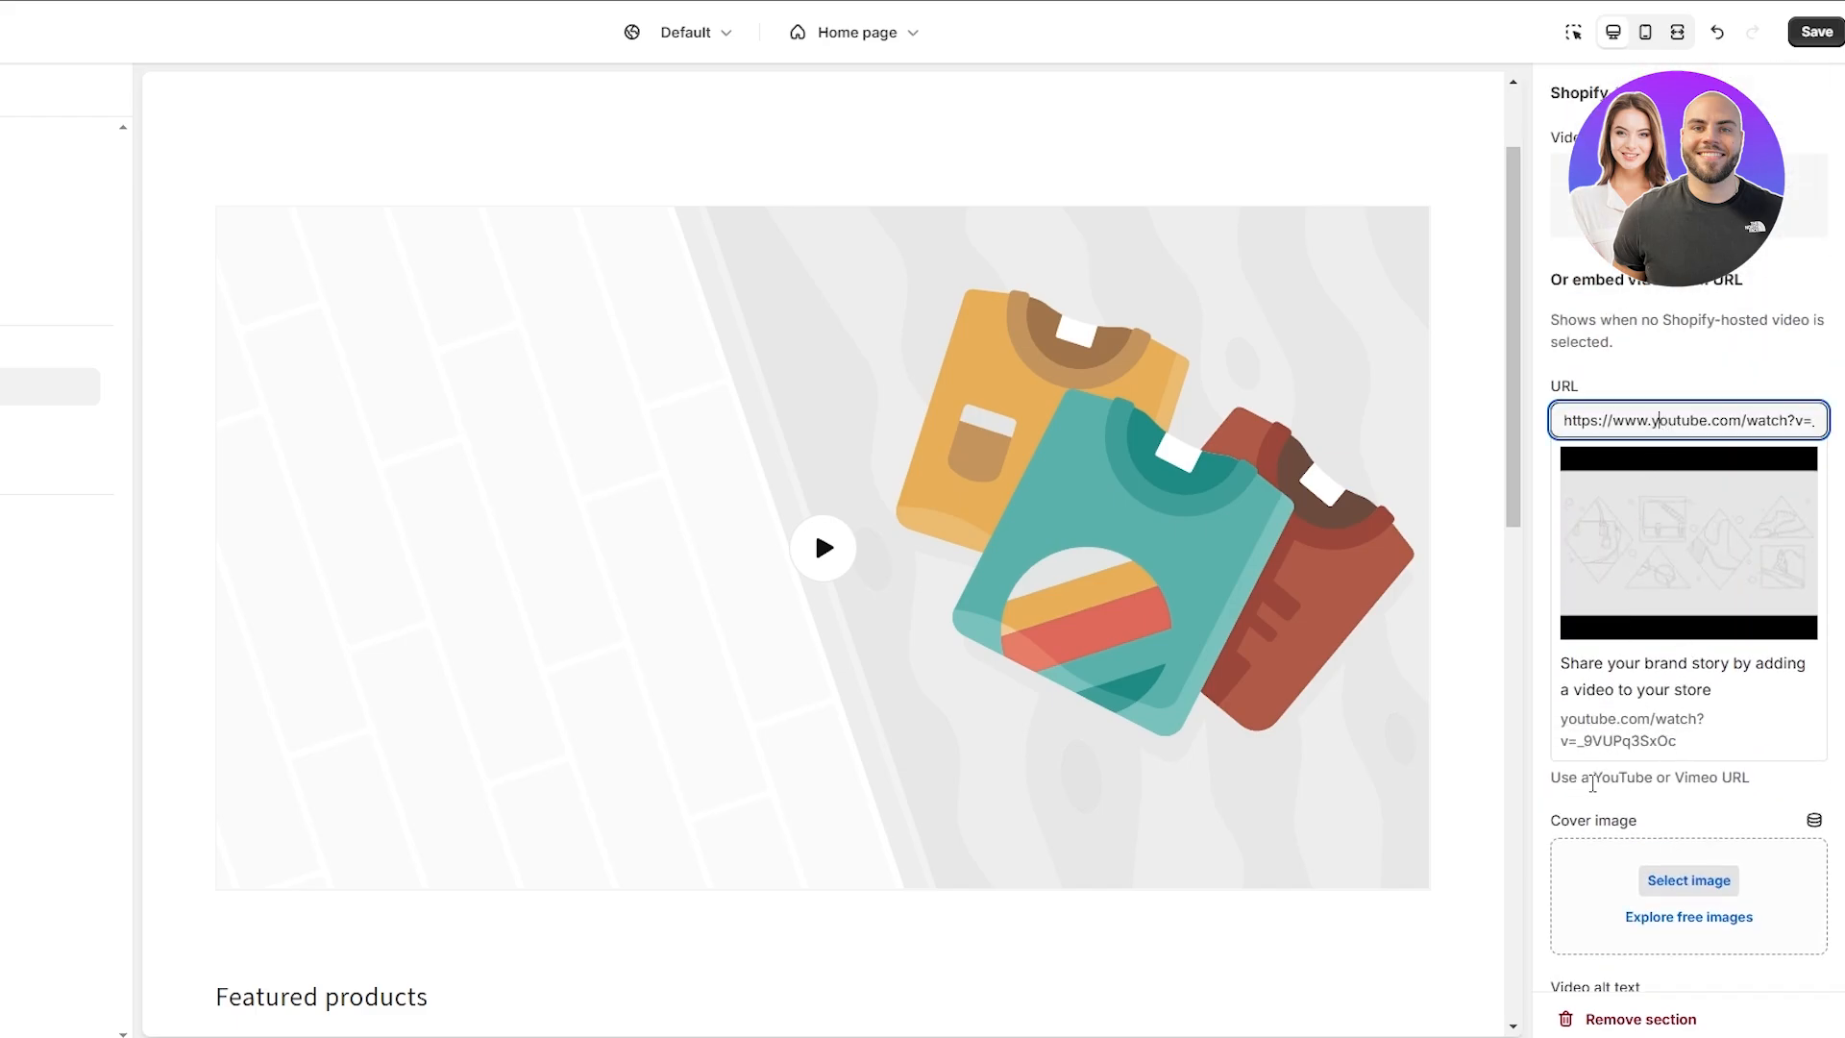
left_click_drag(1603, 776, 1697, 782)
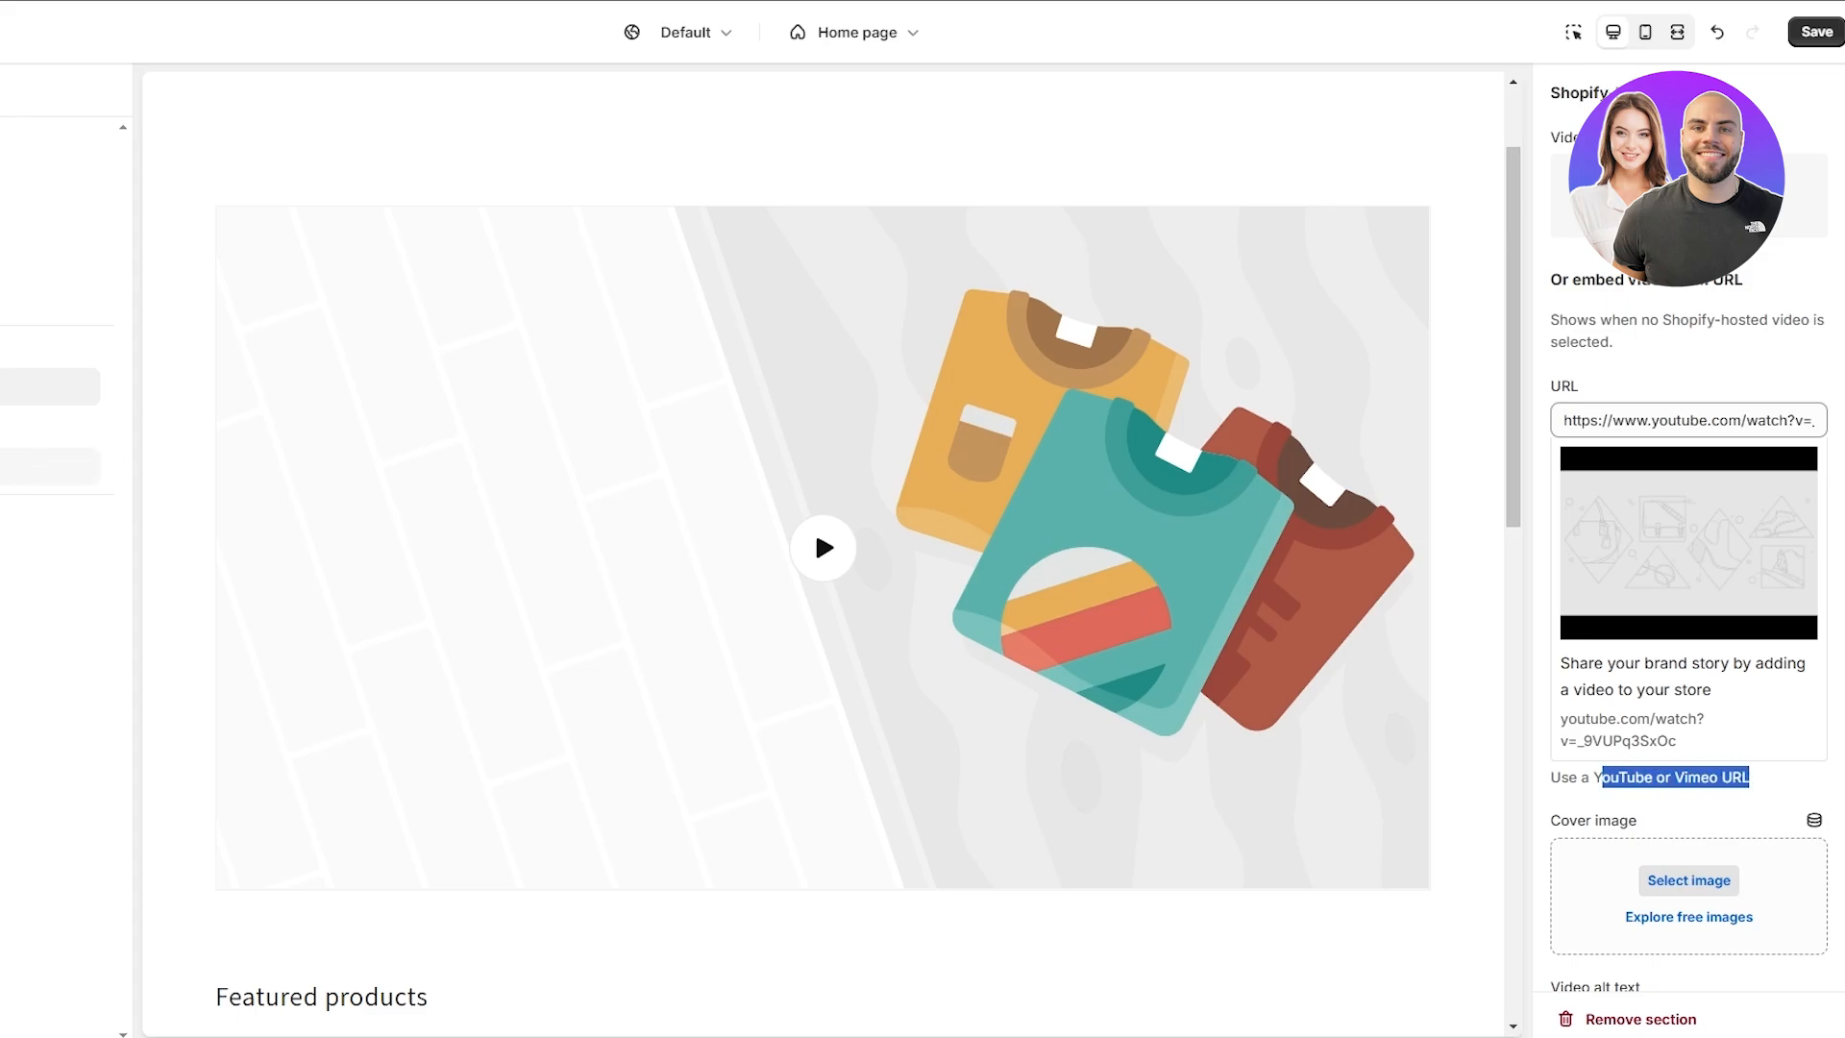
left_click(4, 445)
left_click(3, 413)
left_click(20, 466)
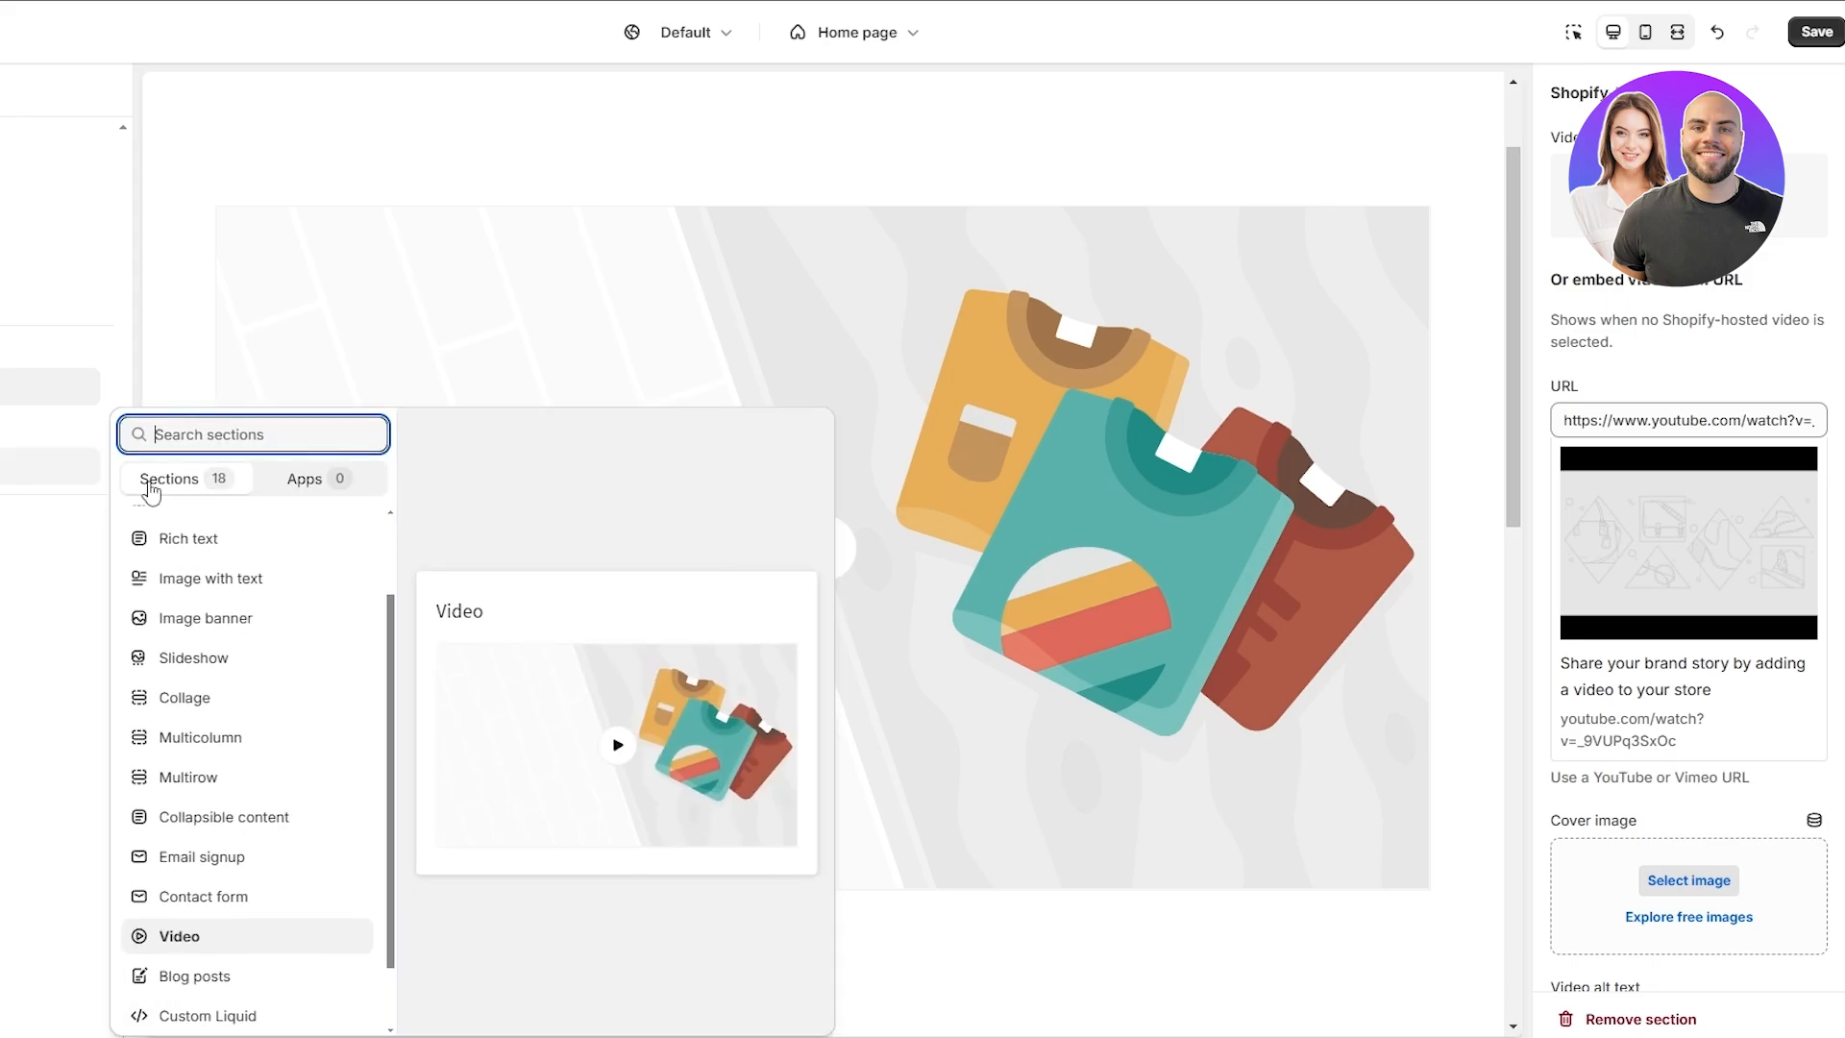
Assign the Shopify-hosted video "The Magic of the Backflow Incense Burner _ Bespoke Post" to the Video section.
scroll(235, 523, "down", 1)
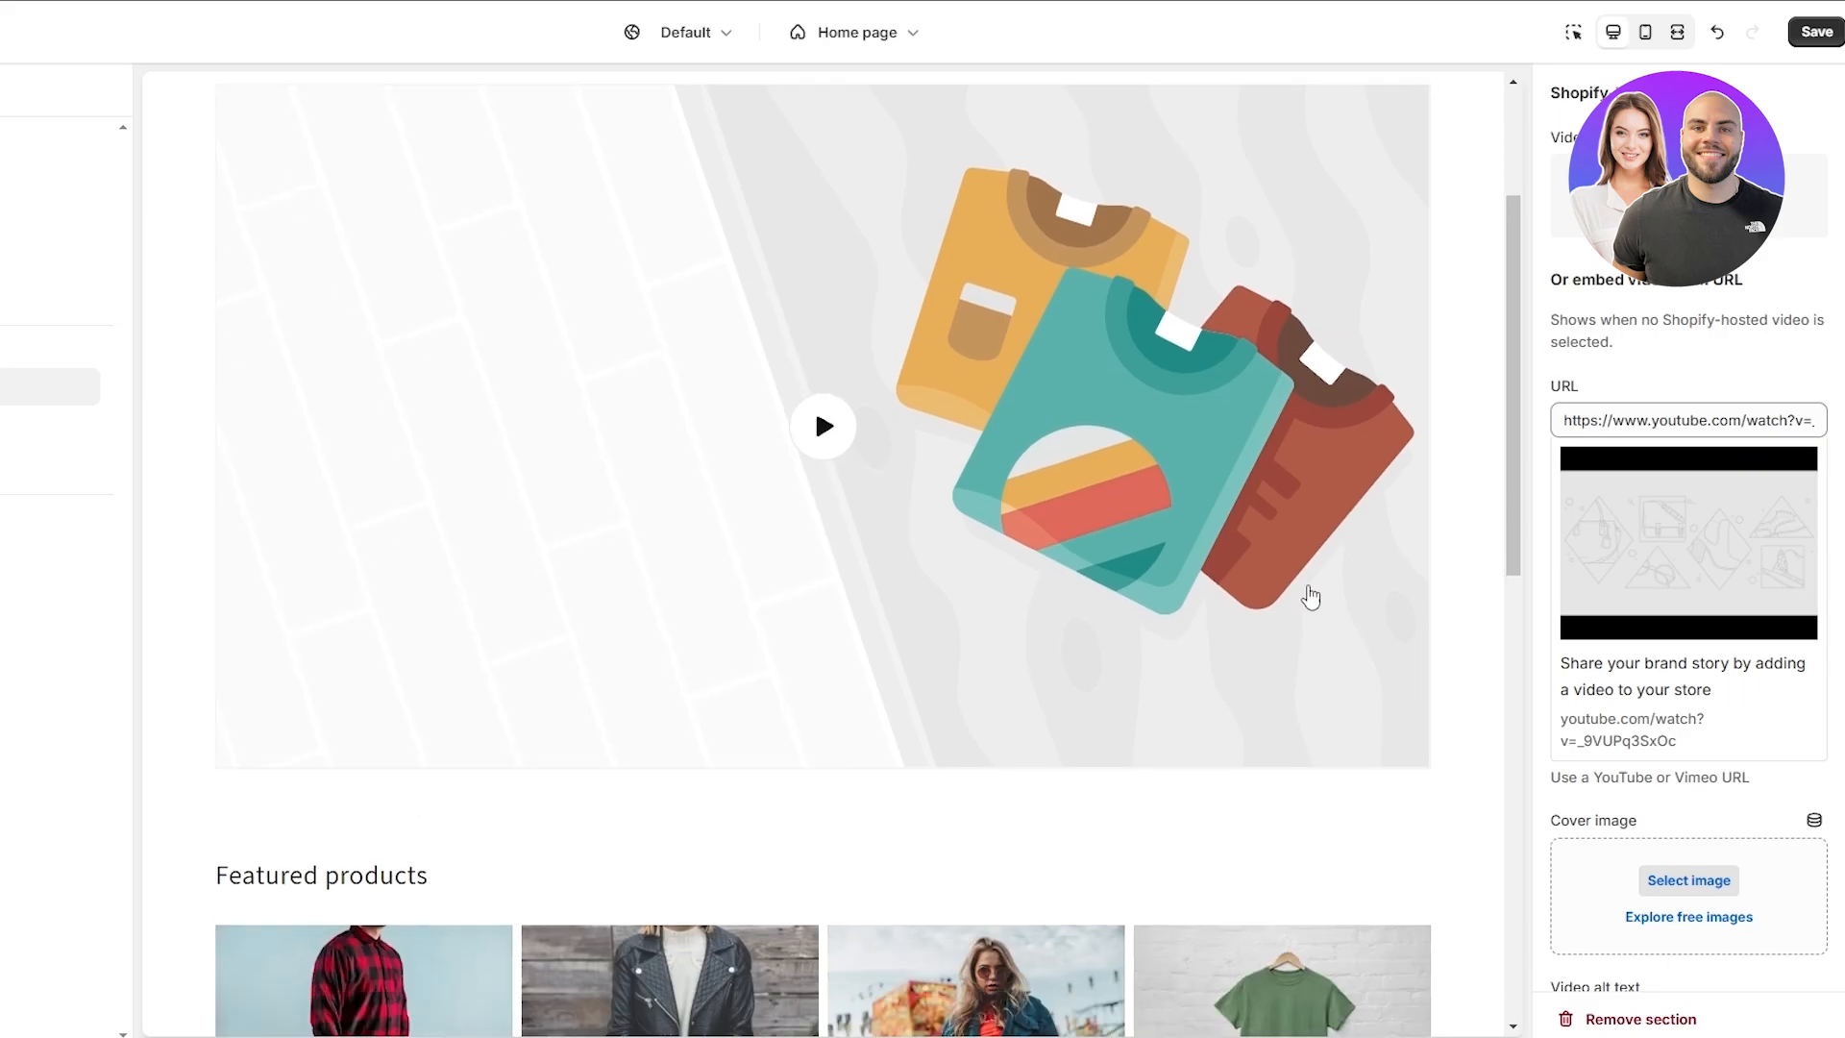
scroll(1309, 597, "down", 2)
scroll(1128, 418, "up", 3)
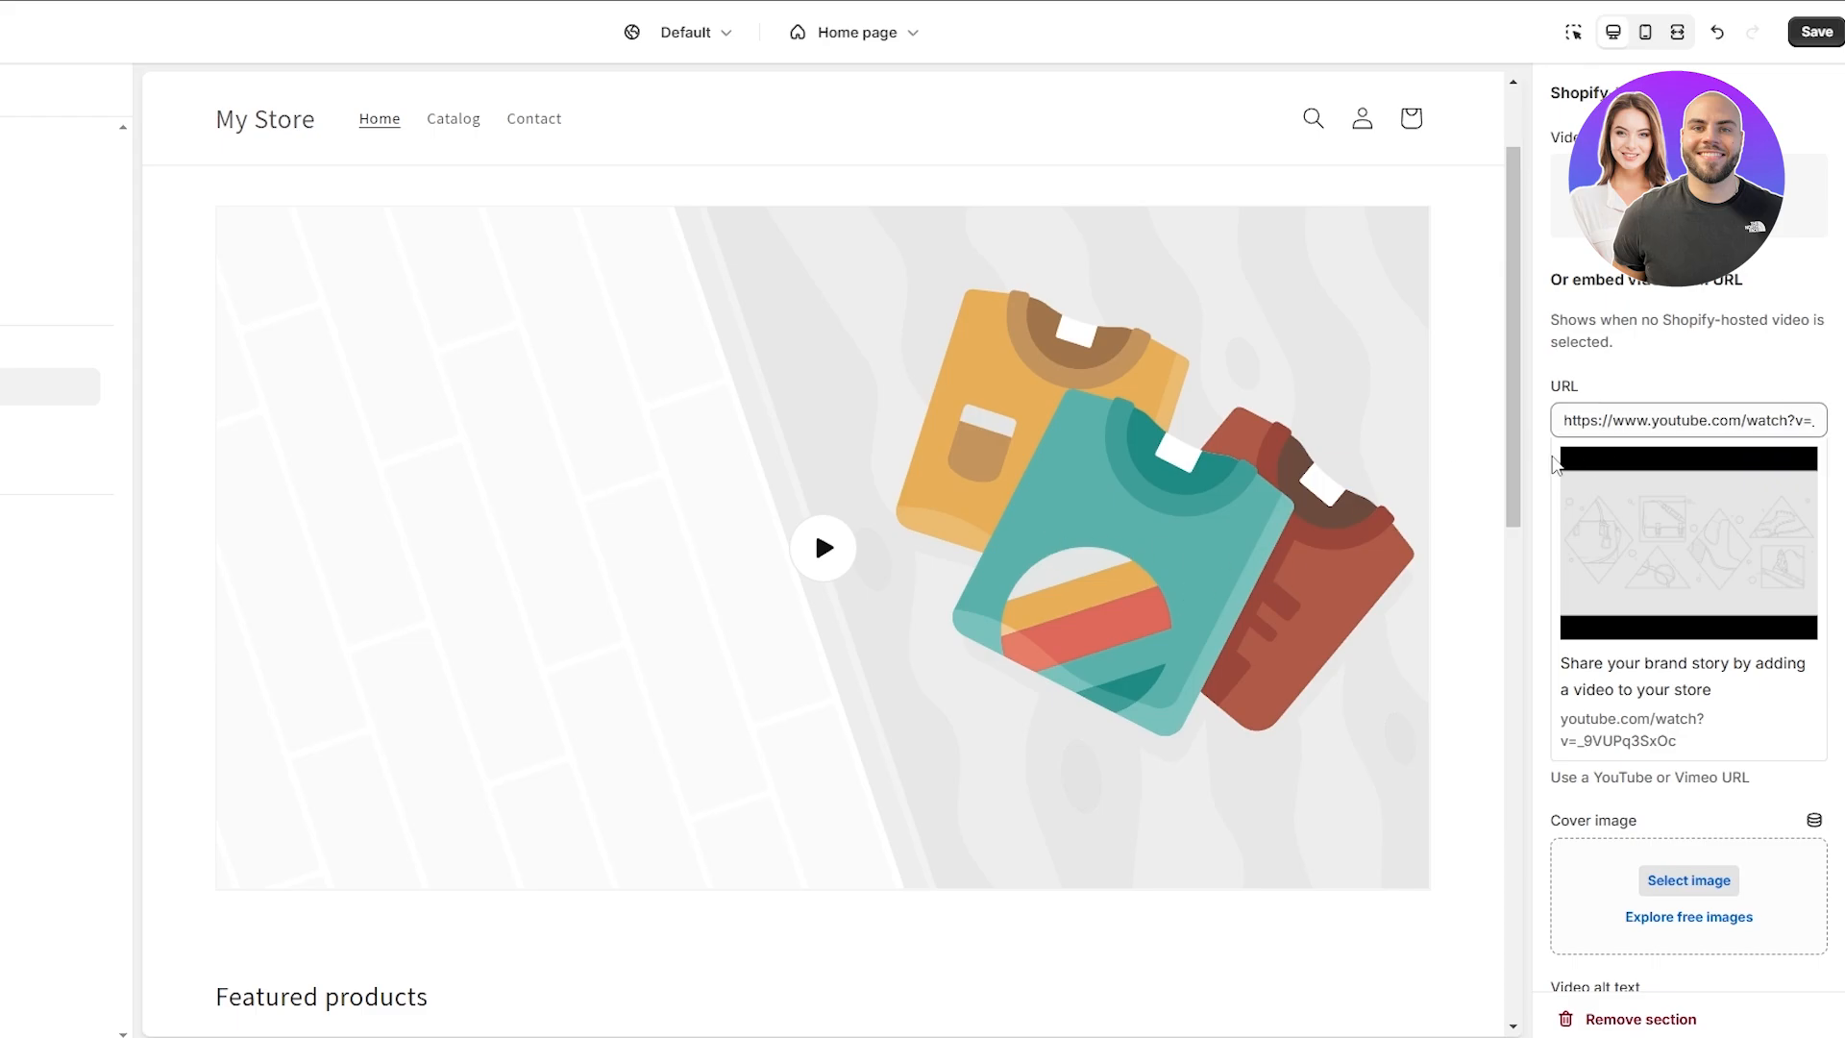
scroll(1670, 440, "down", 1)
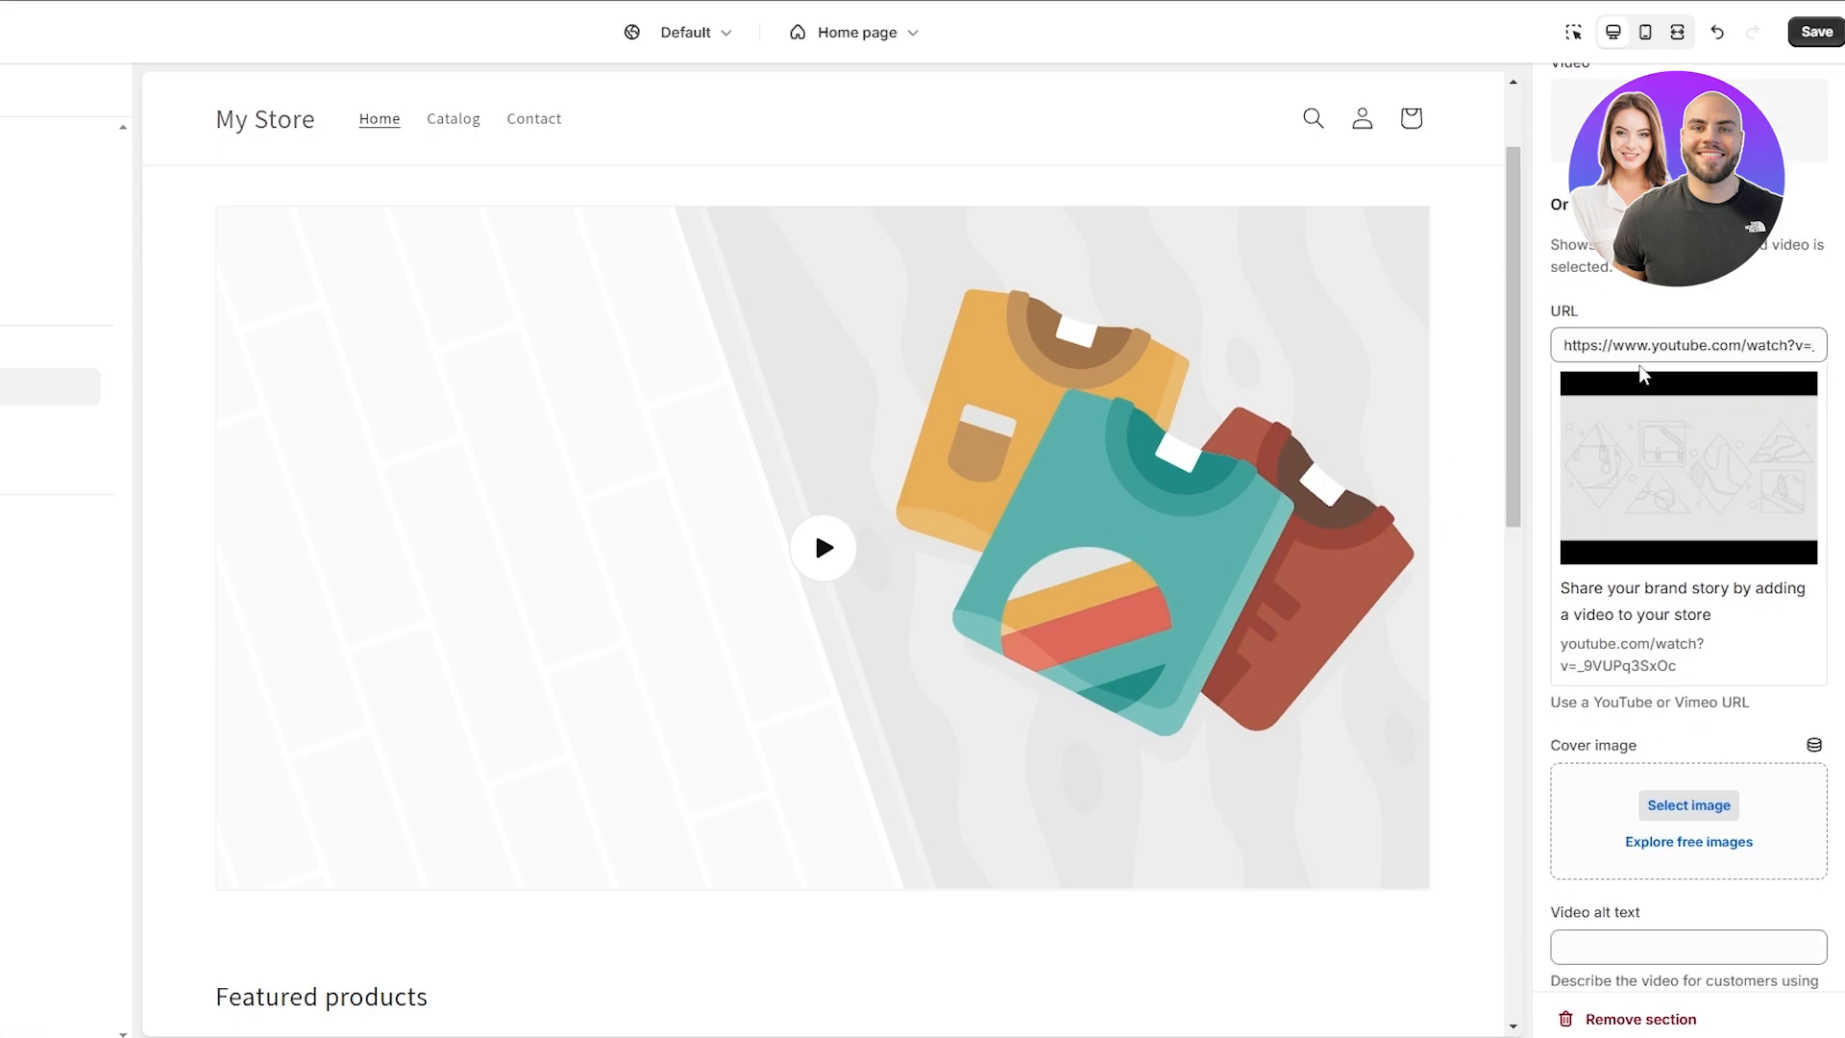
scroll(1670, 439, "up", 1)
left_click(1704, 194)
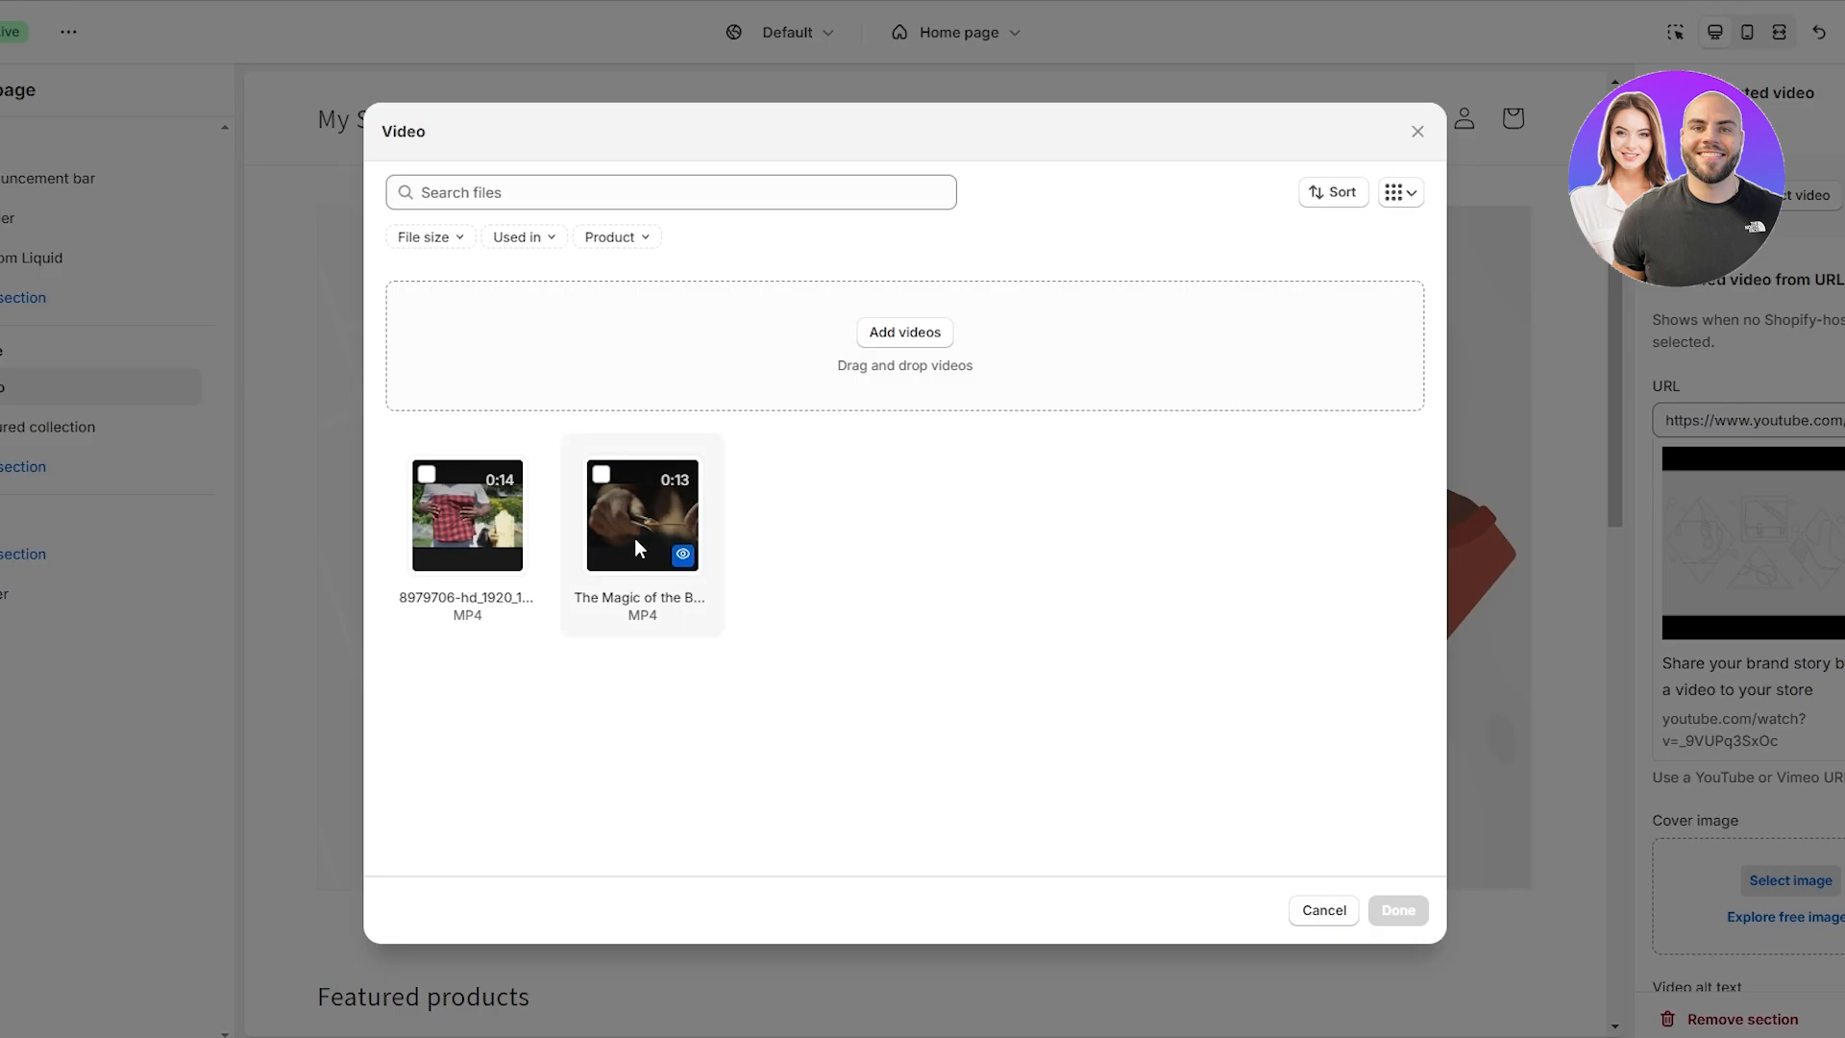
left_click(600, 475)
left_click(1398, 910)
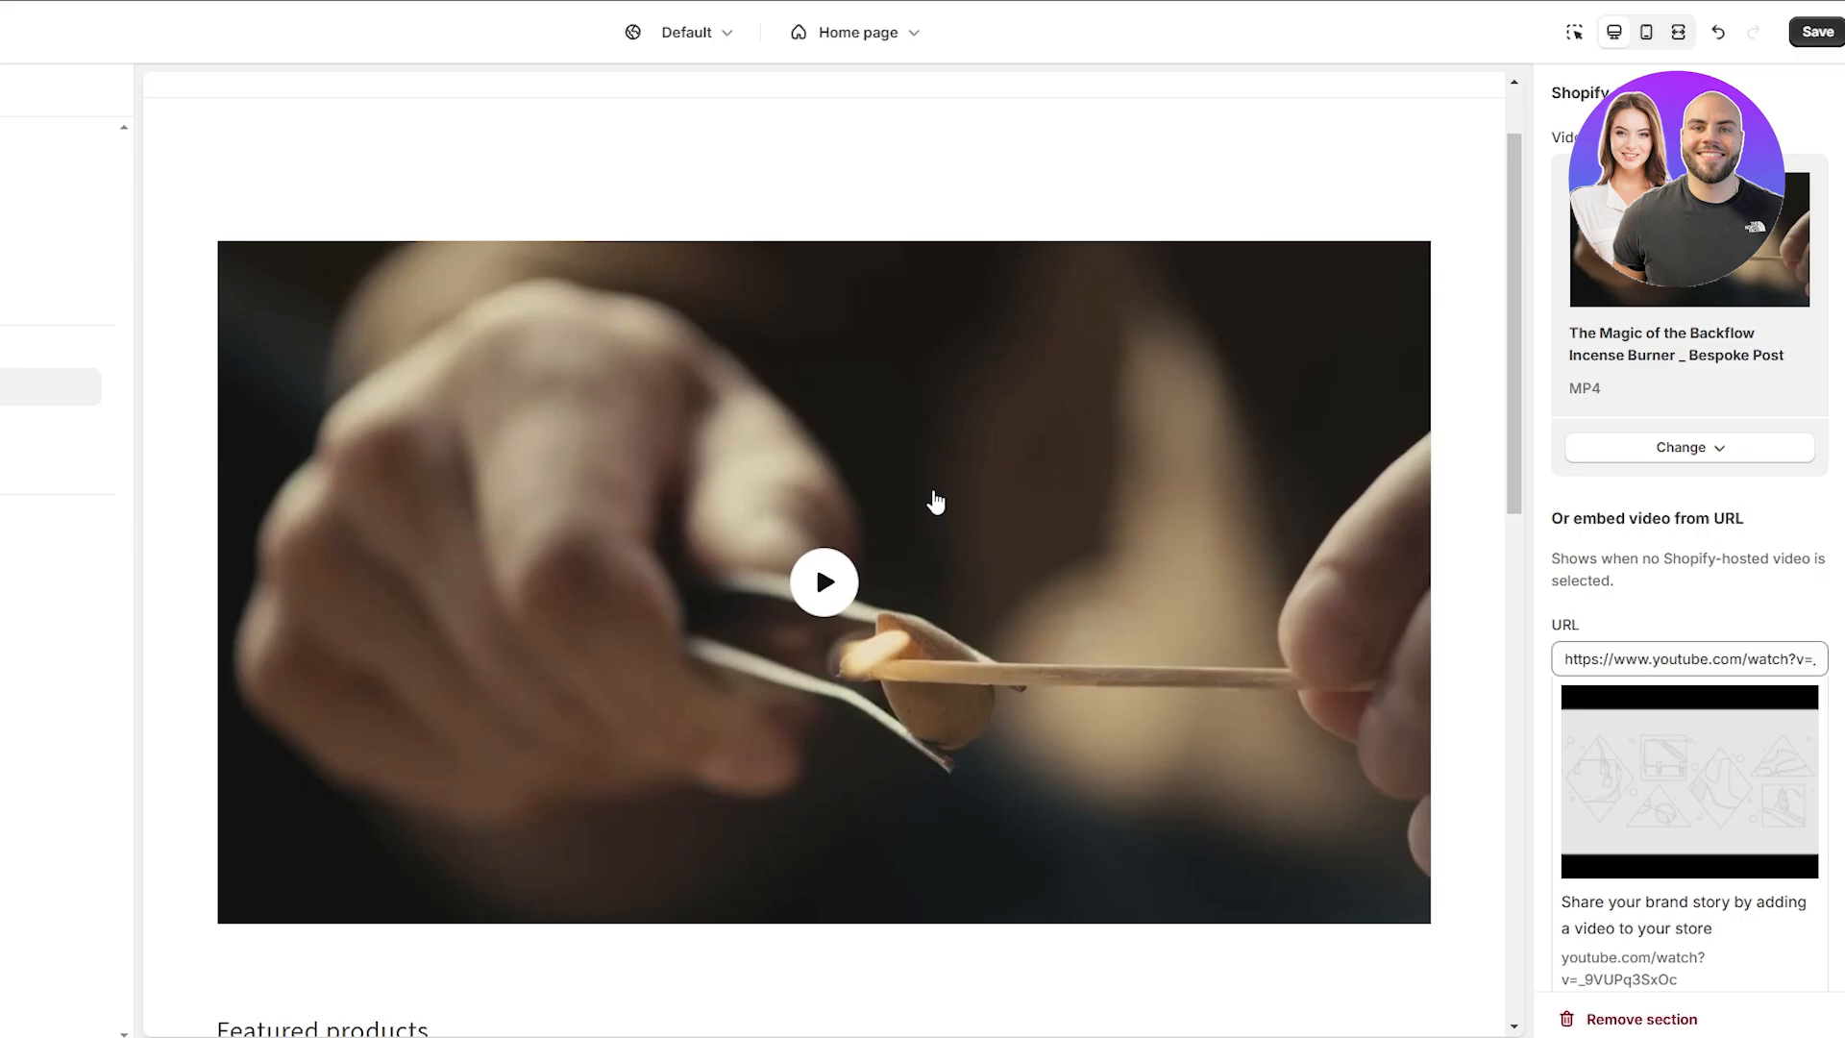
Play the video in the page preview and save the home page with its Video section.
left_click(931, 502)
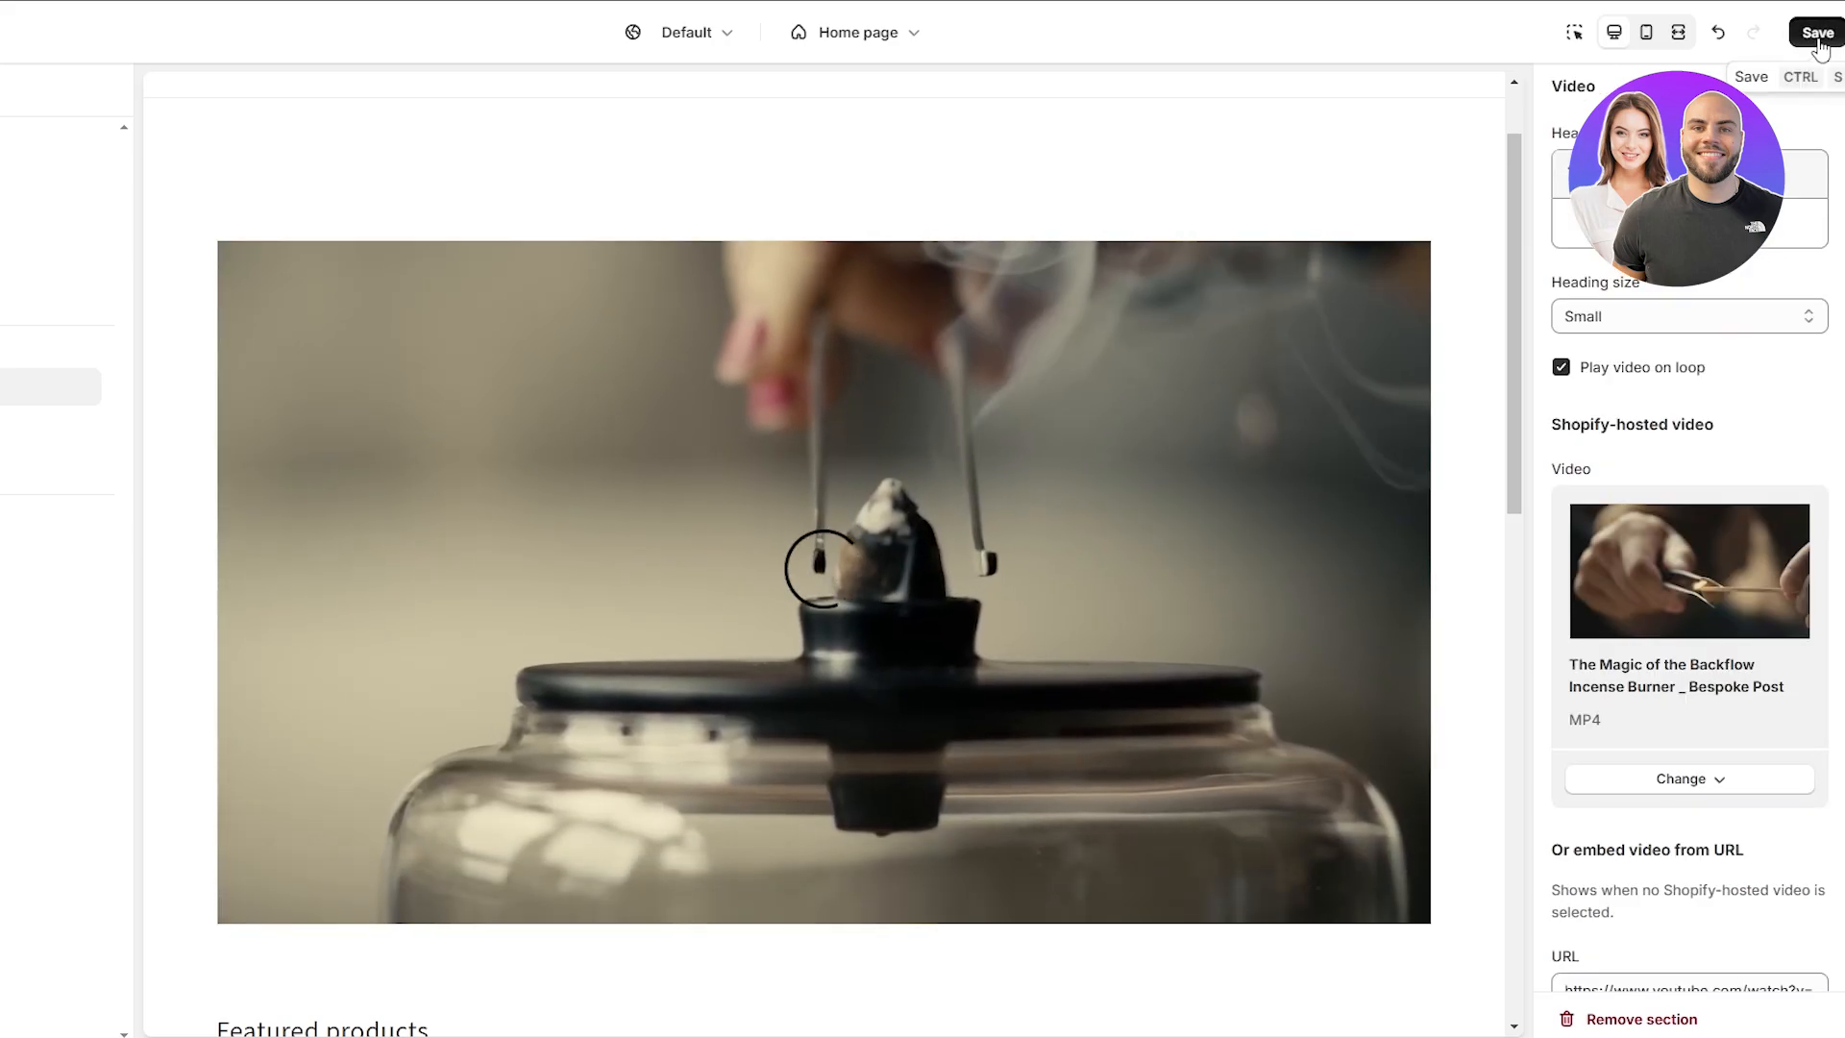
left_click(1817, 32)
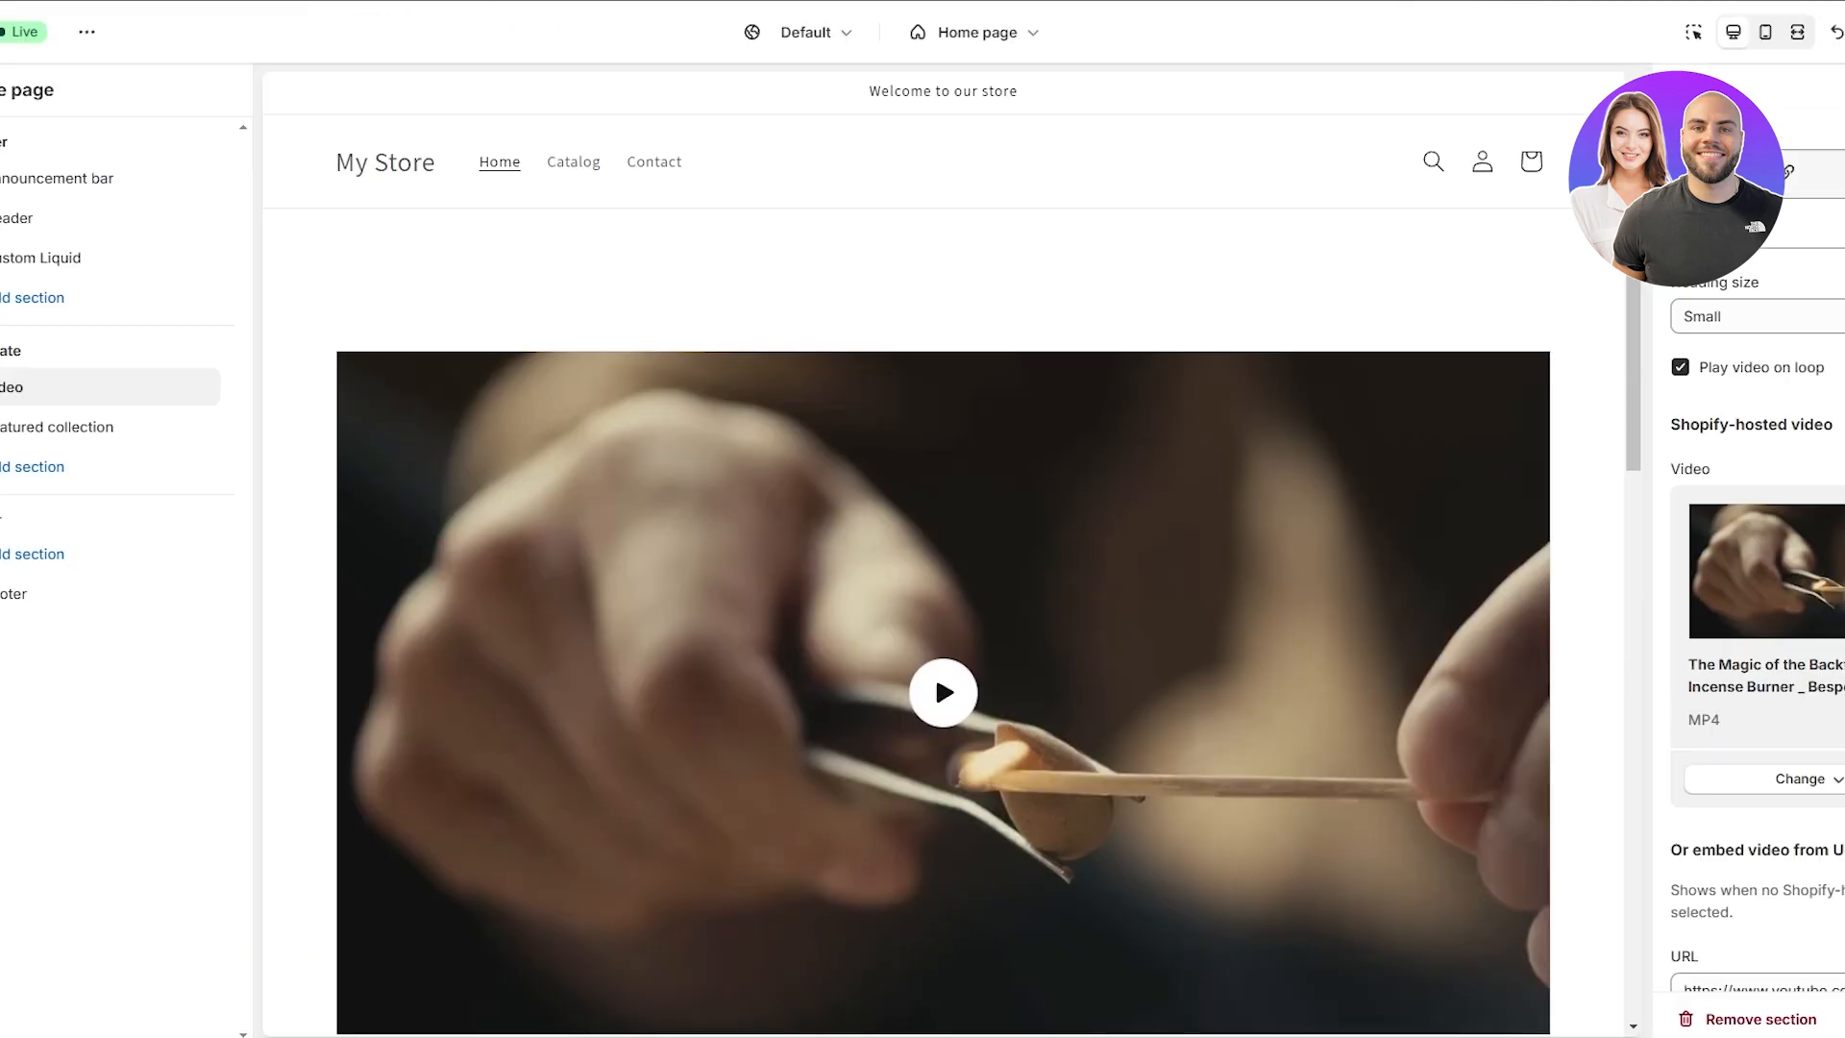
scroll(706, 494, "down", 3)
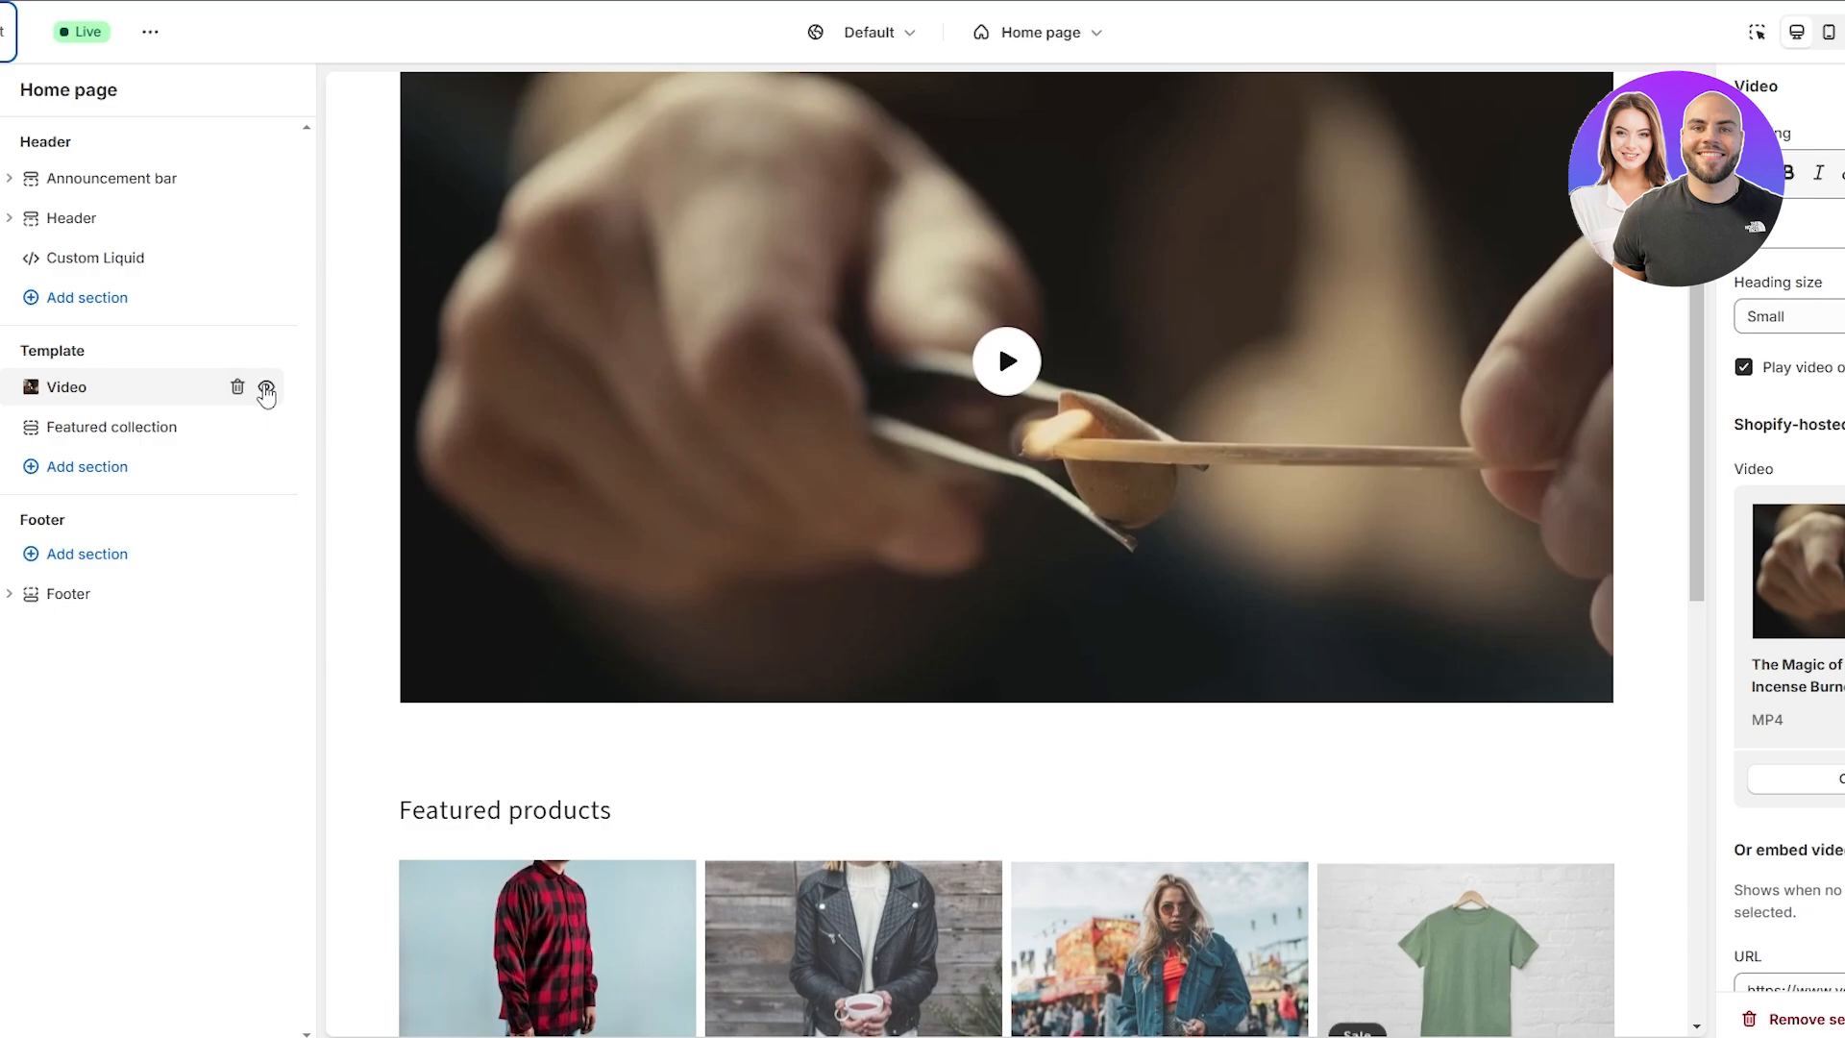
Replace the Video section with a Custom Liquid section above Featured collection and paste the video embed code into it.
left_click(236, 388)
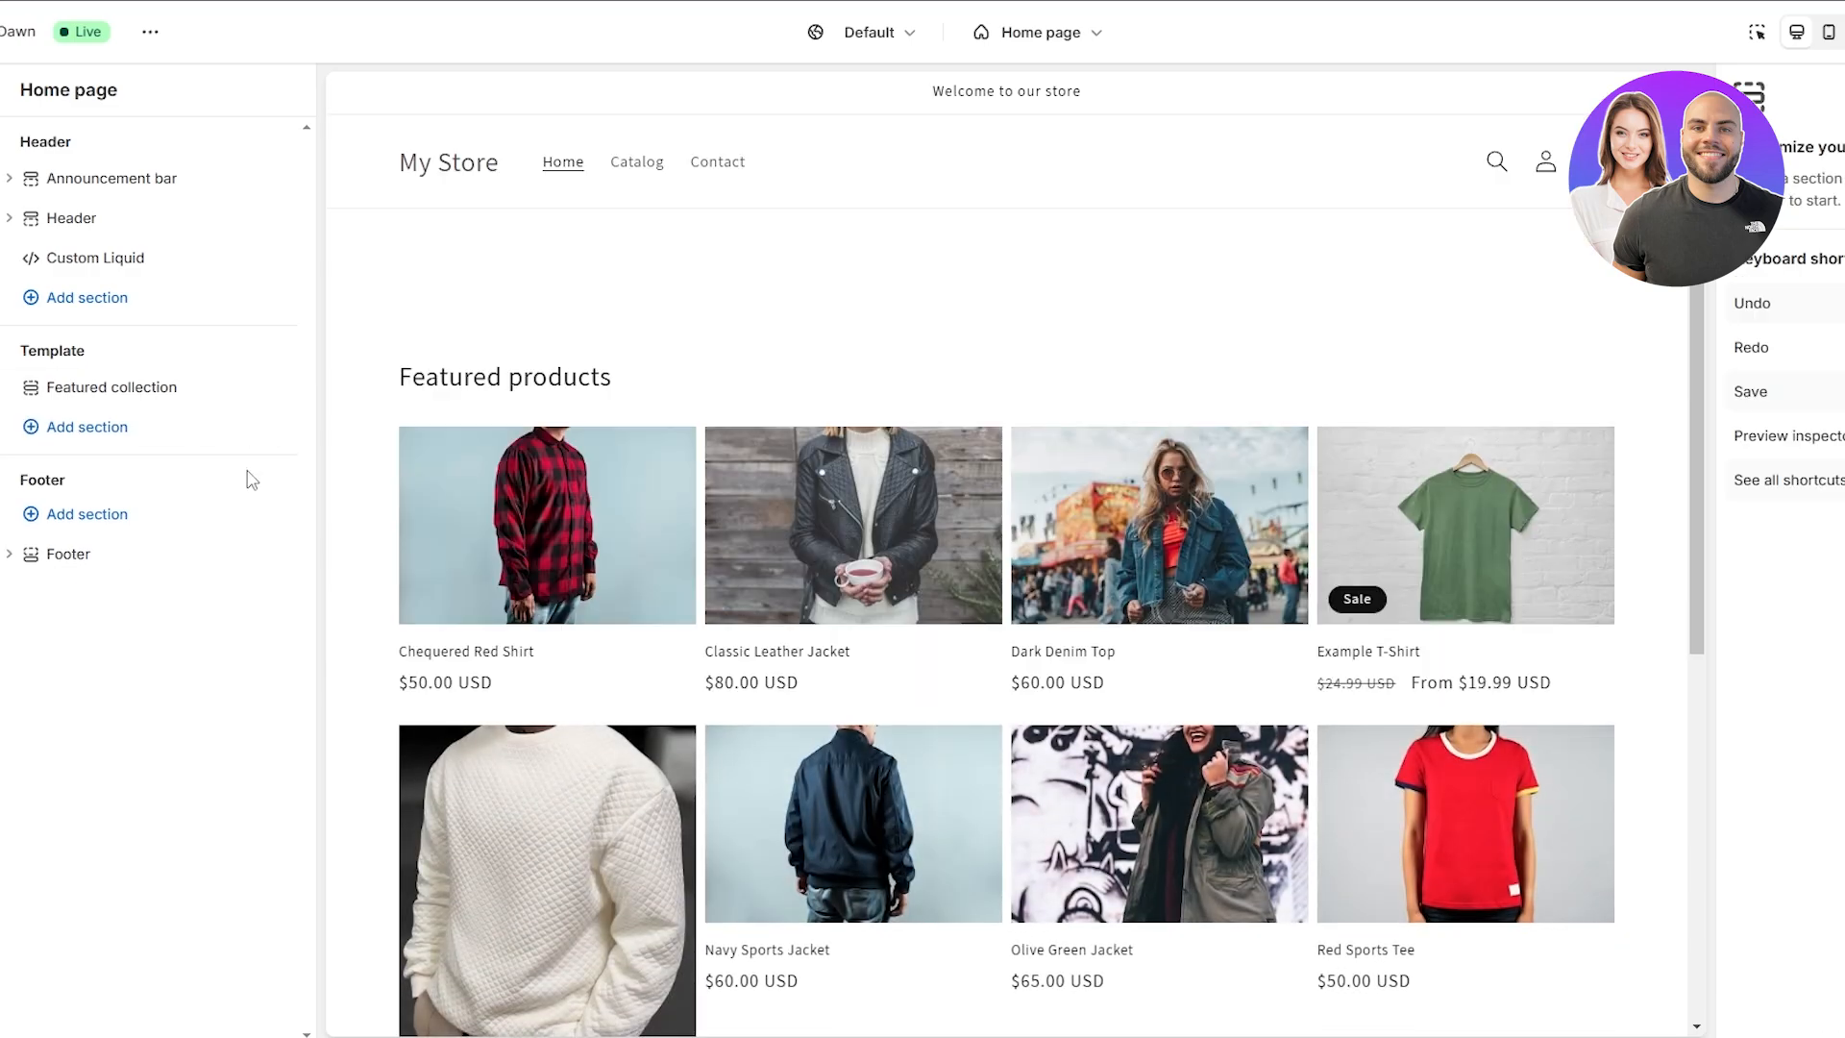
left_click(114, 430)
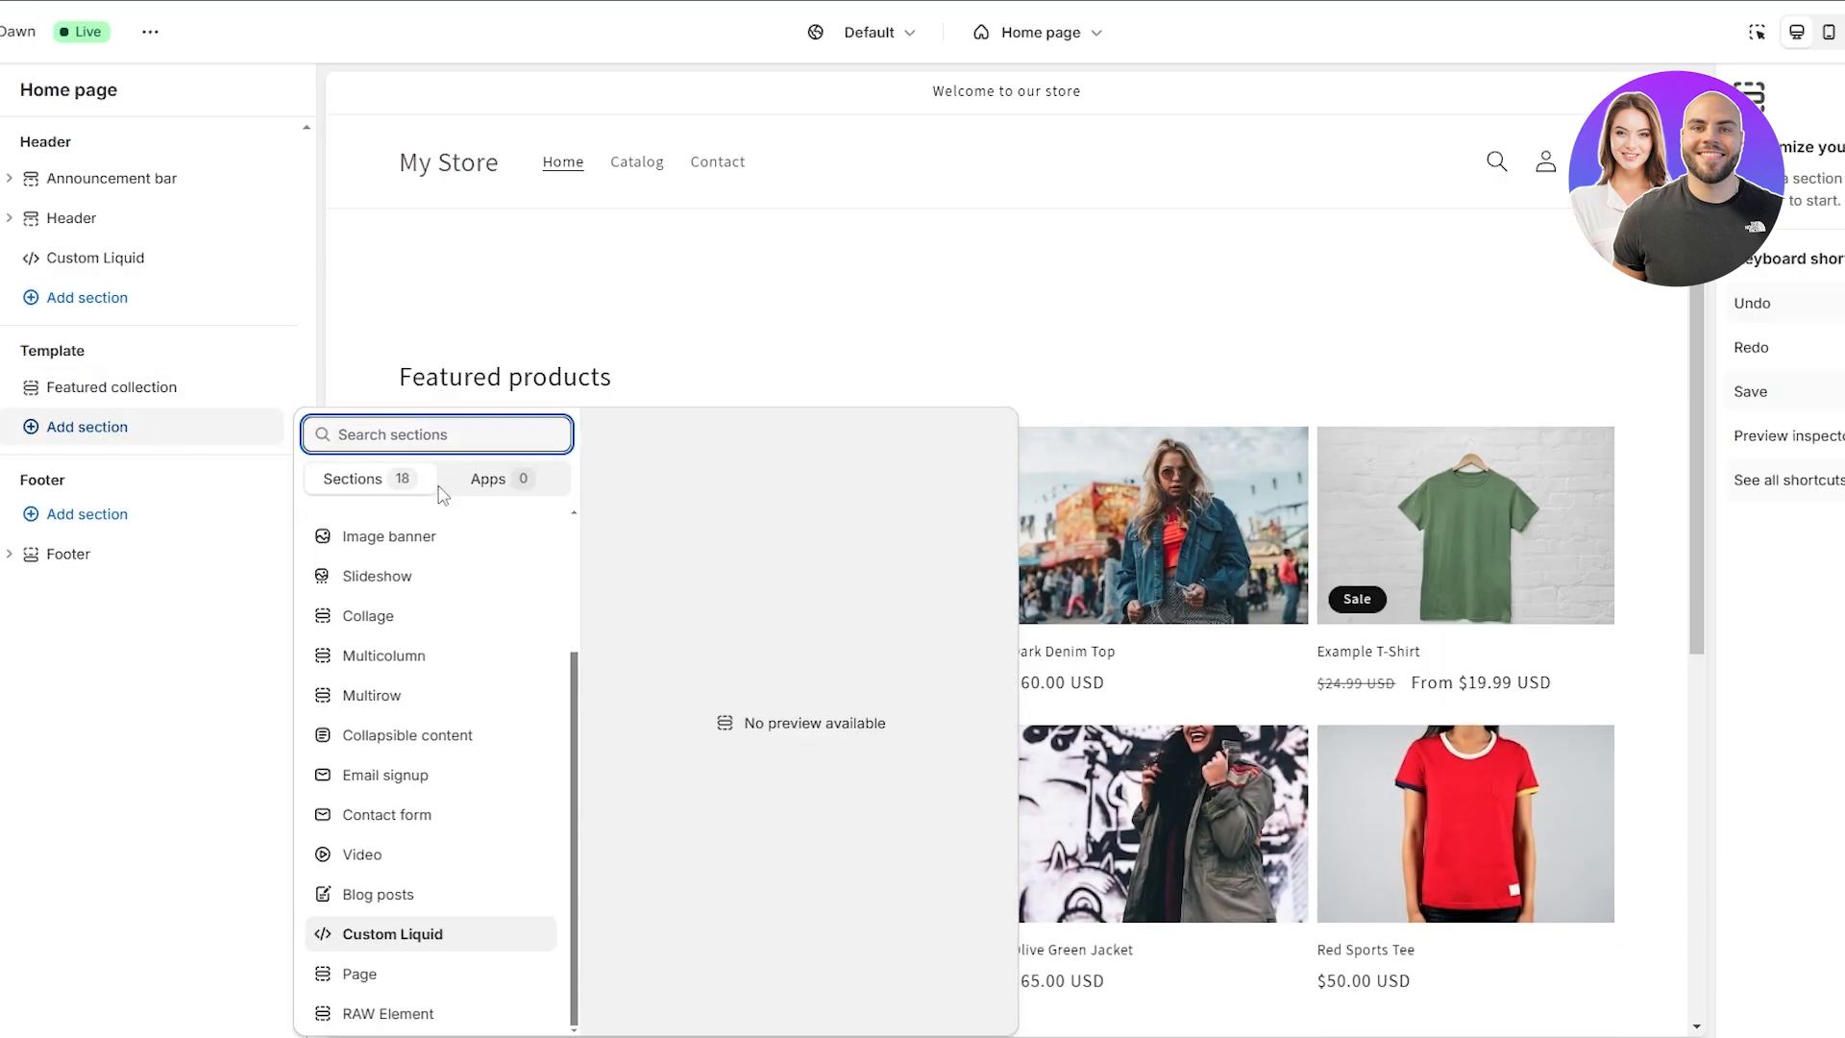
left_click(446, 930)
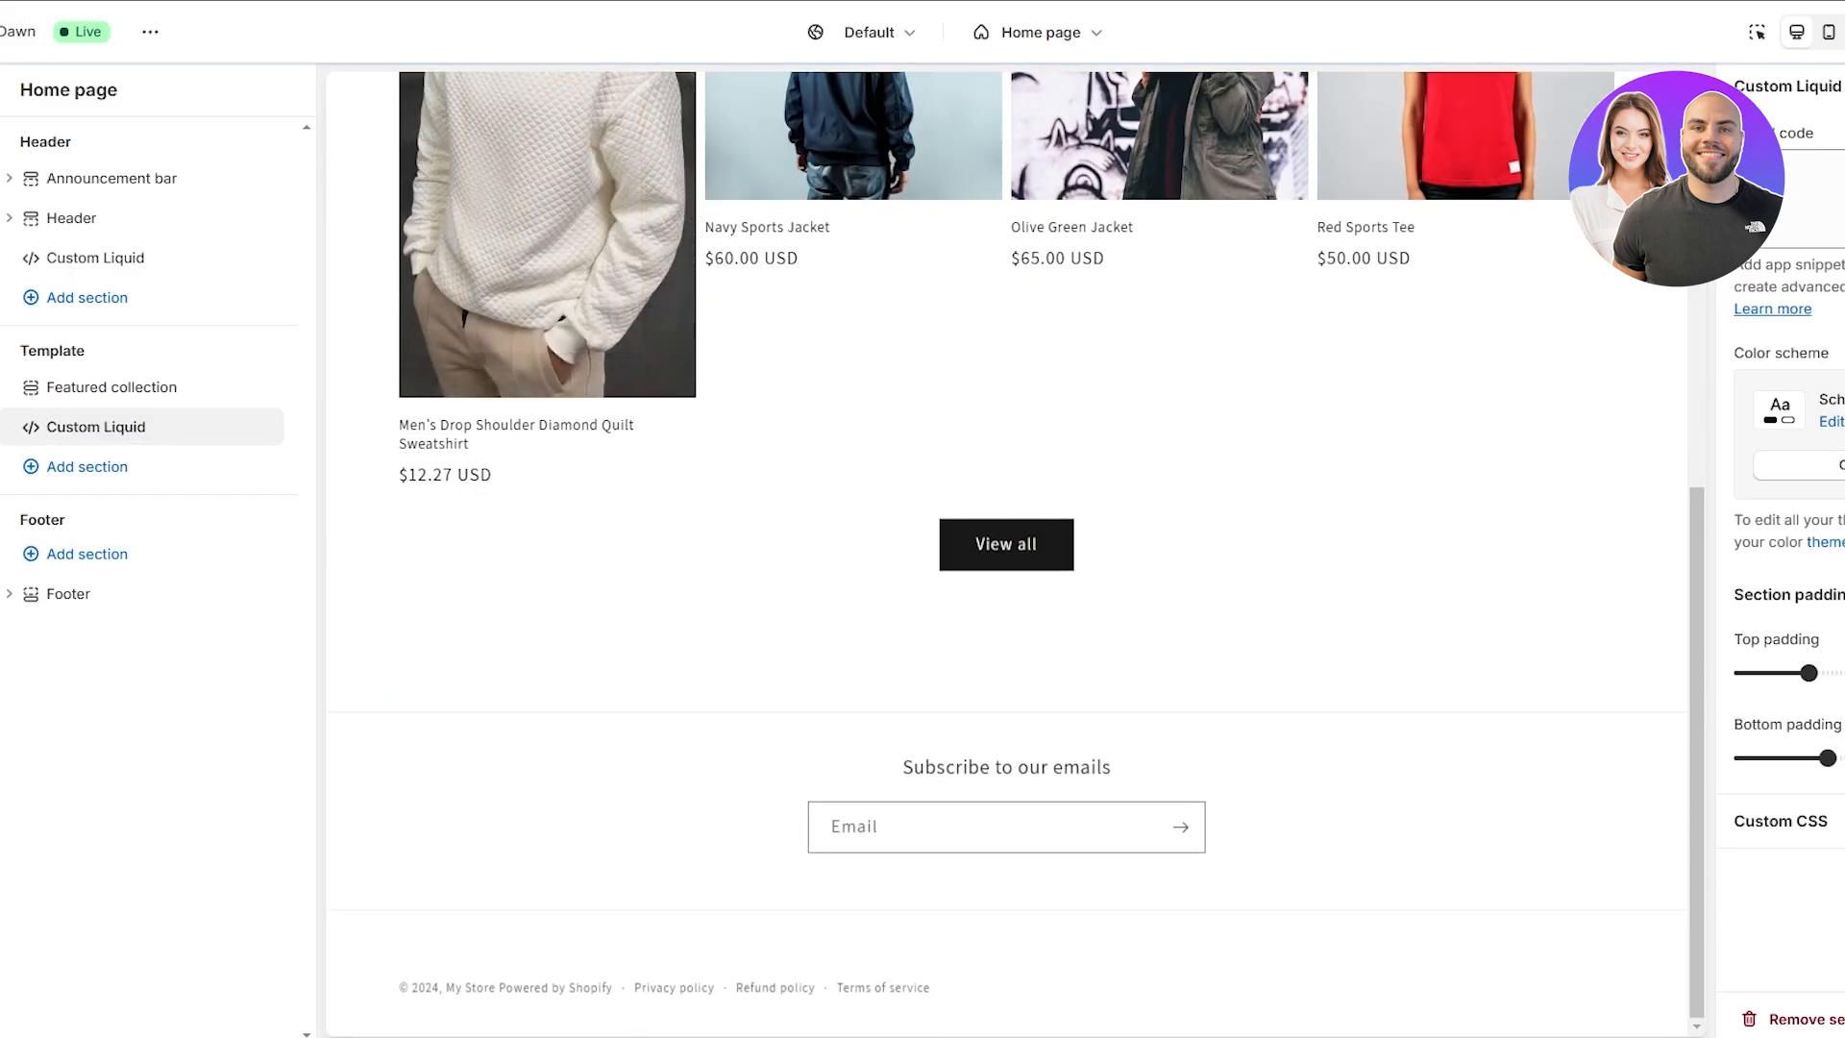
scroll(940, 692, "up", 1)
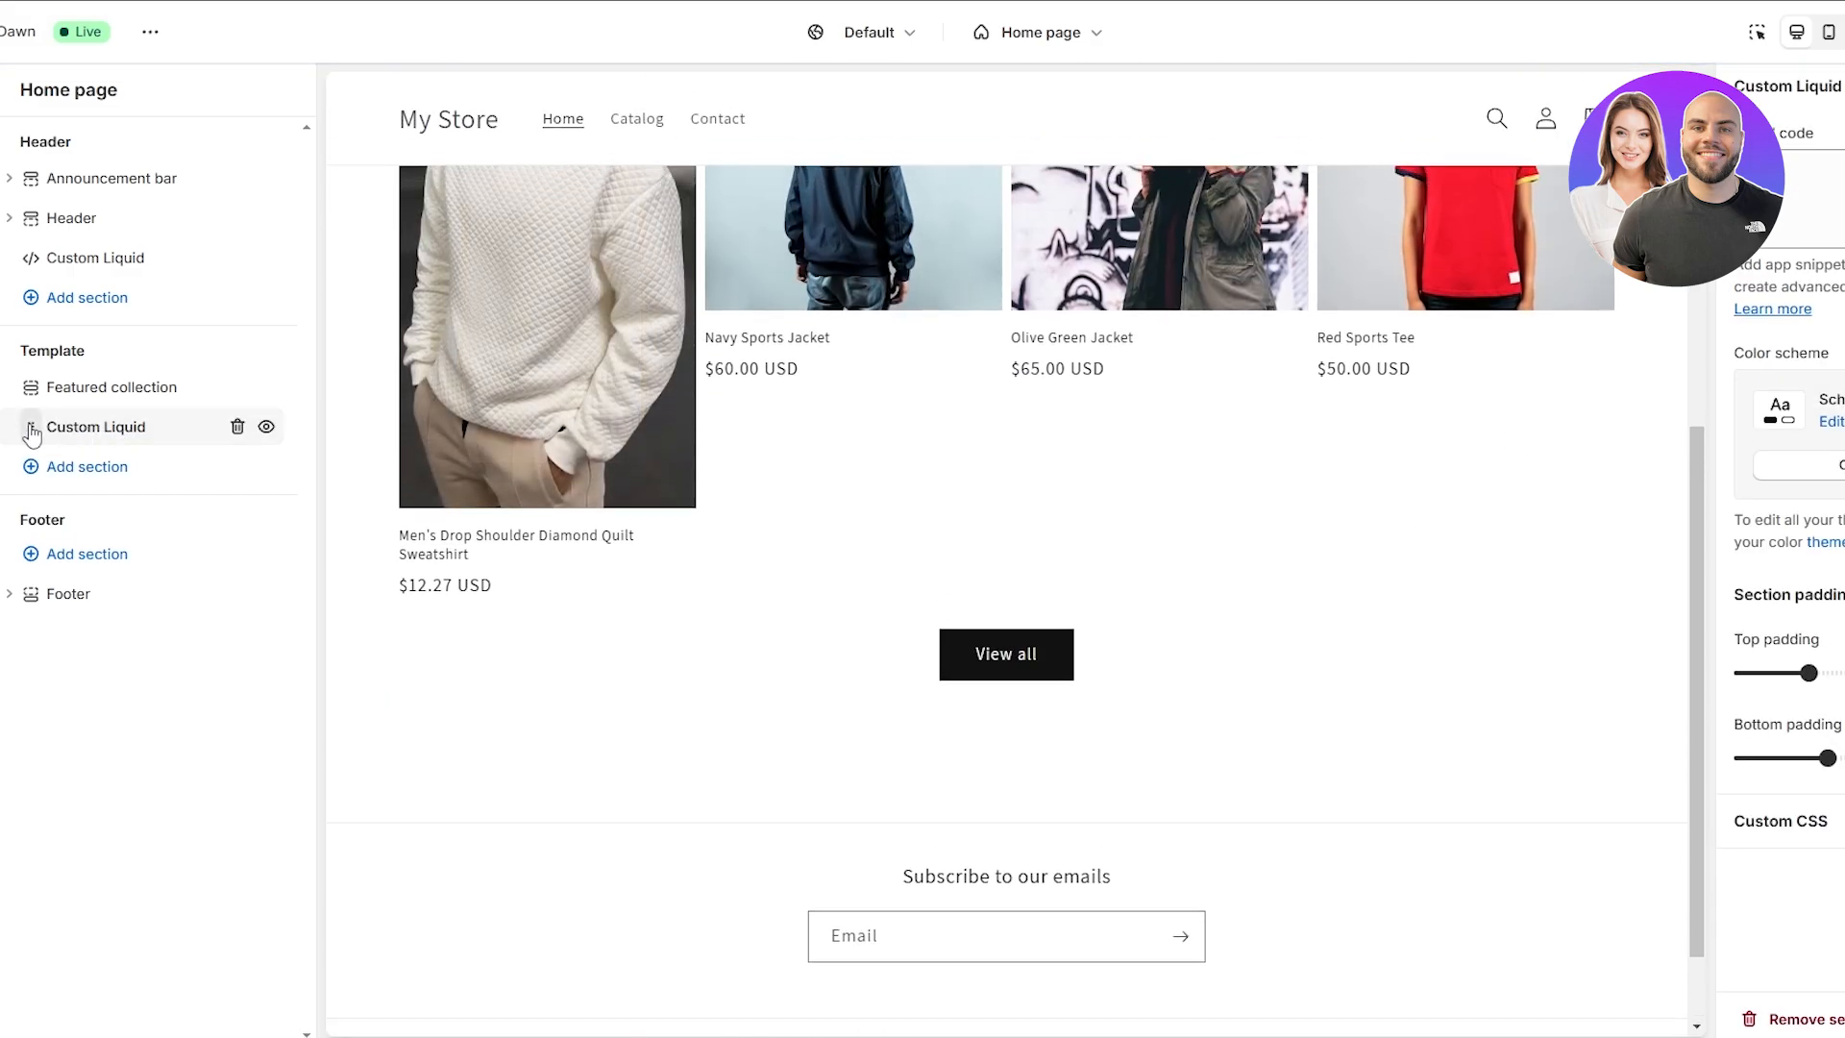
left_click_drag(31, 432, 44, 388)
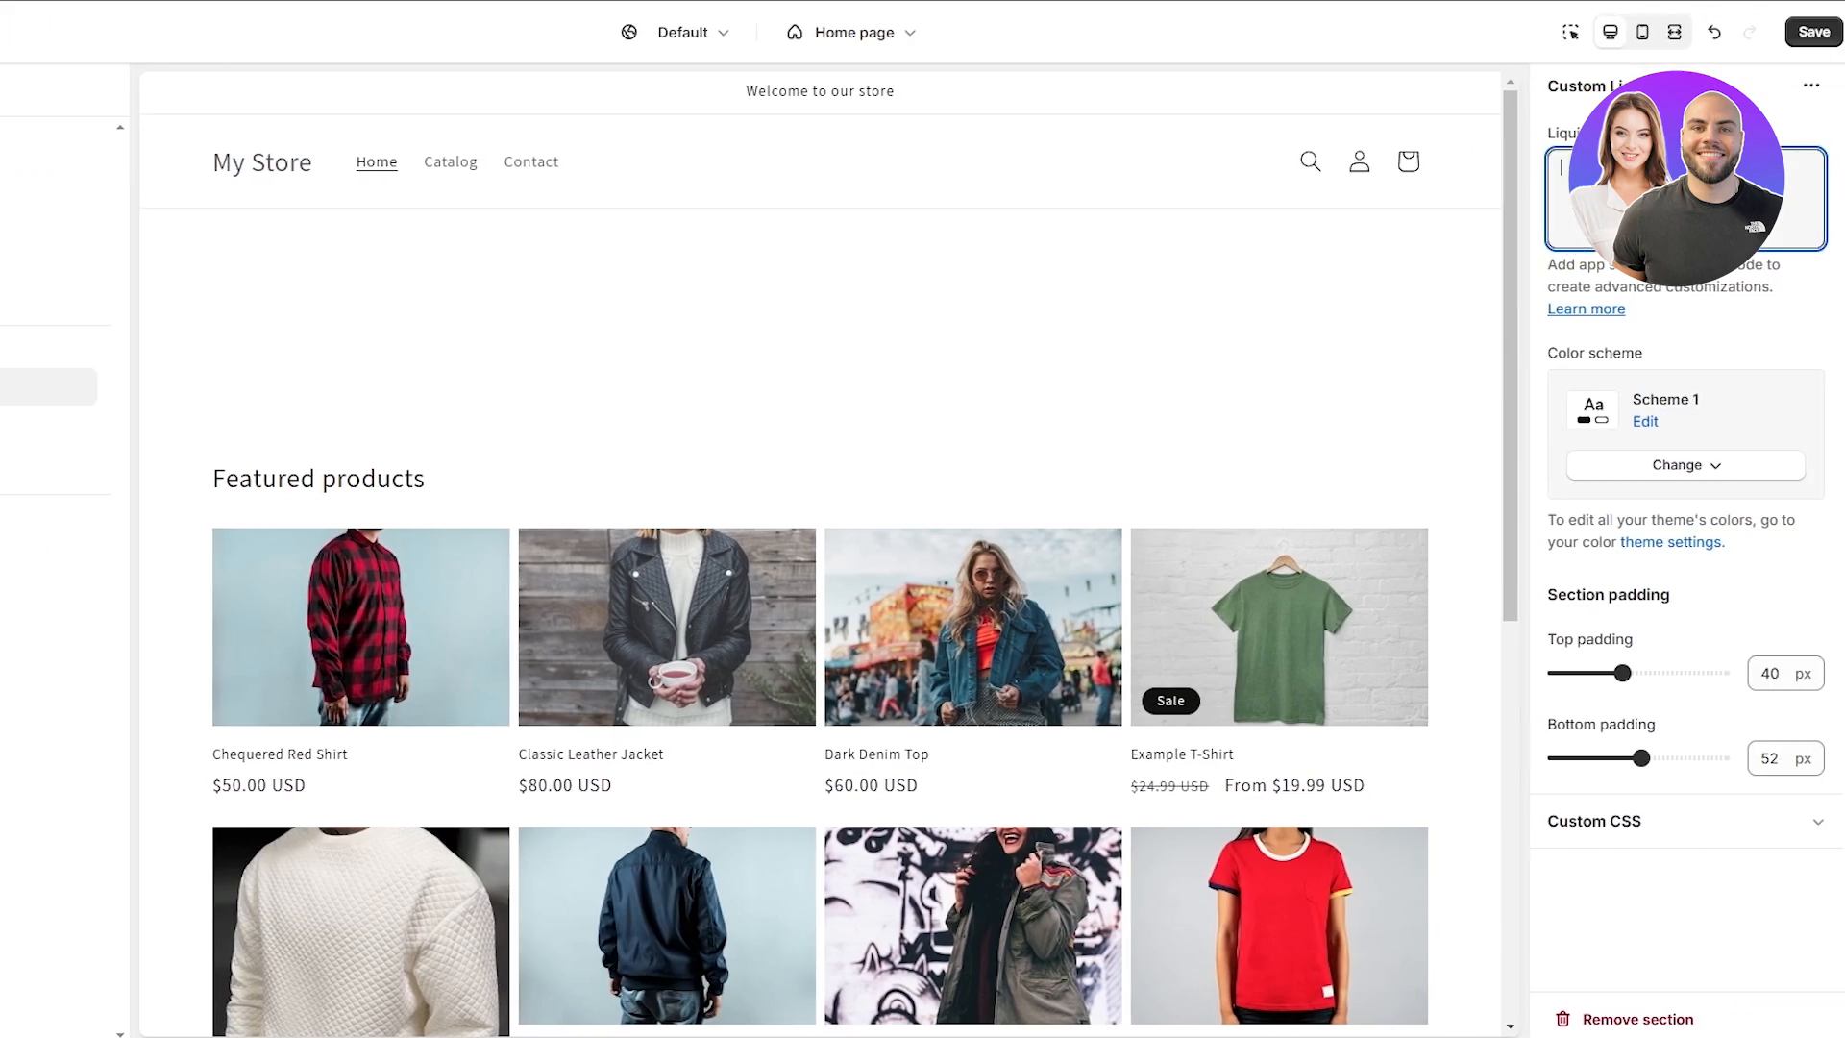
key("ctrl+v")
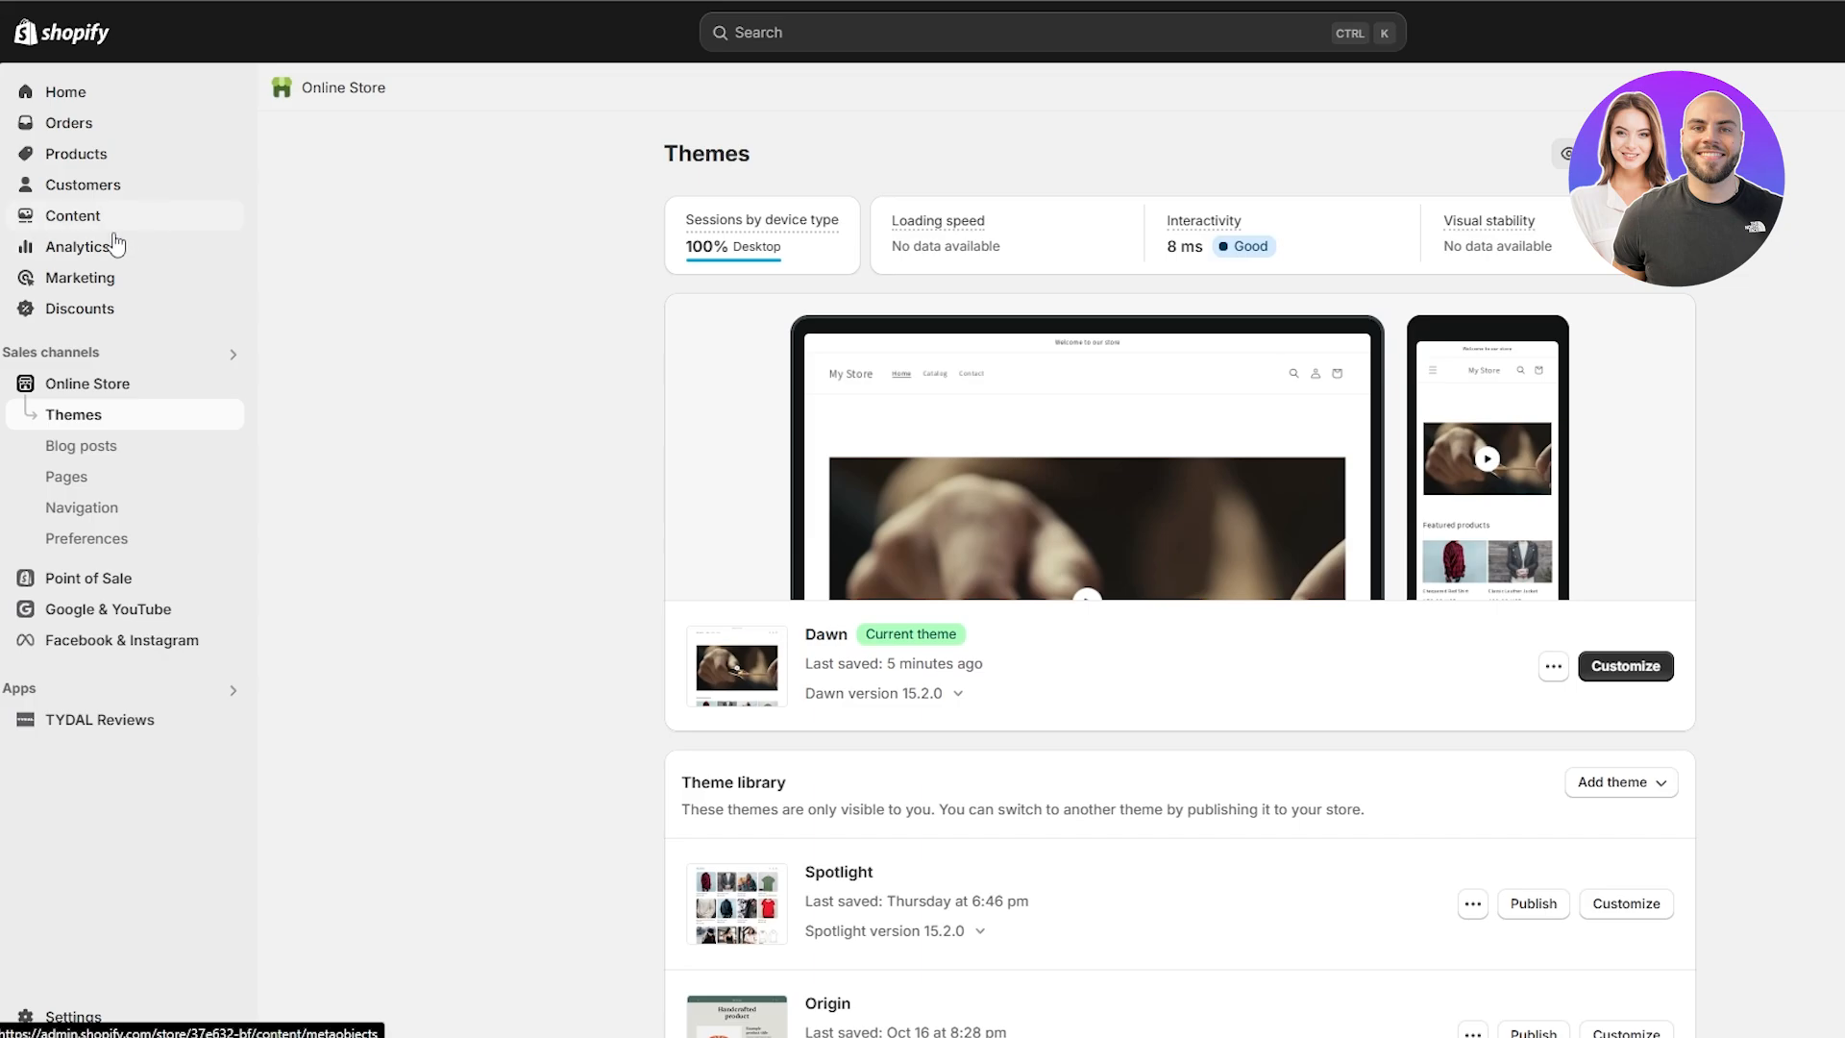
Copy the link of the "The Magic of the Backflow…se Burner _ Bespoke Post" MP4 from the store's content files.
left_click(90, 229)
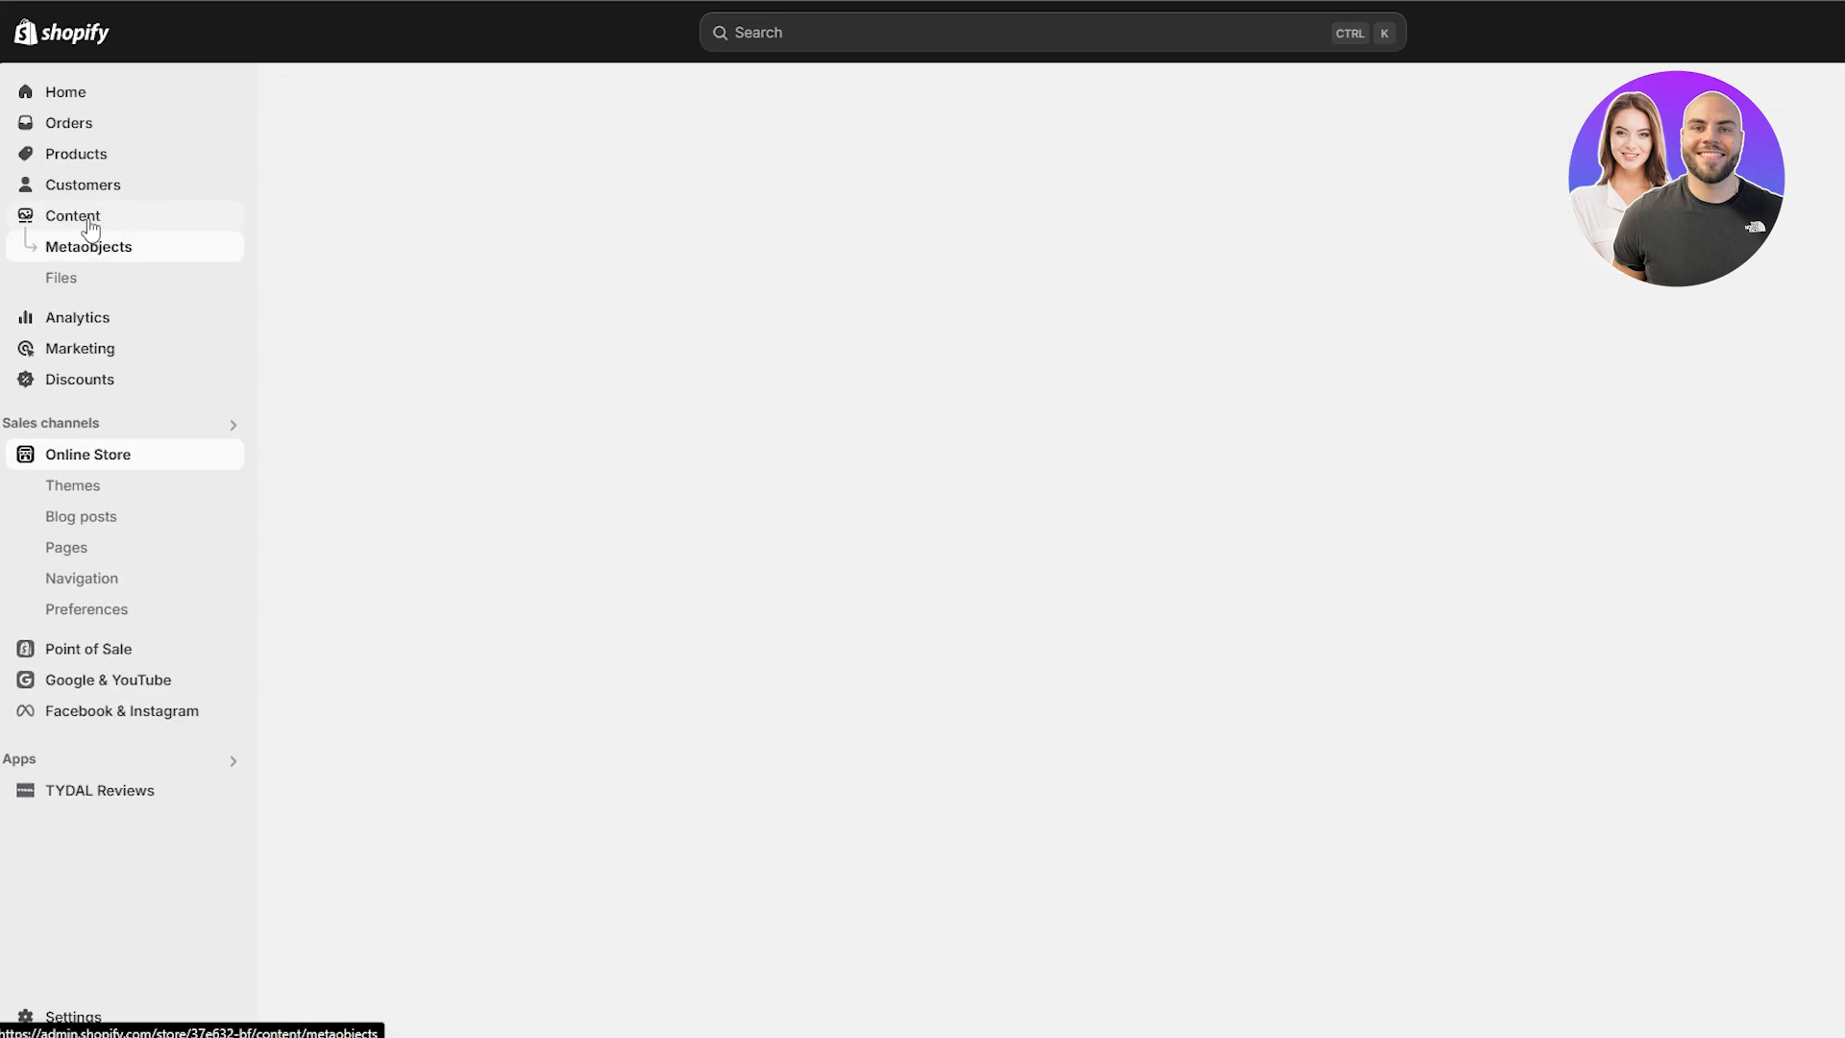
left_click(57, 284)
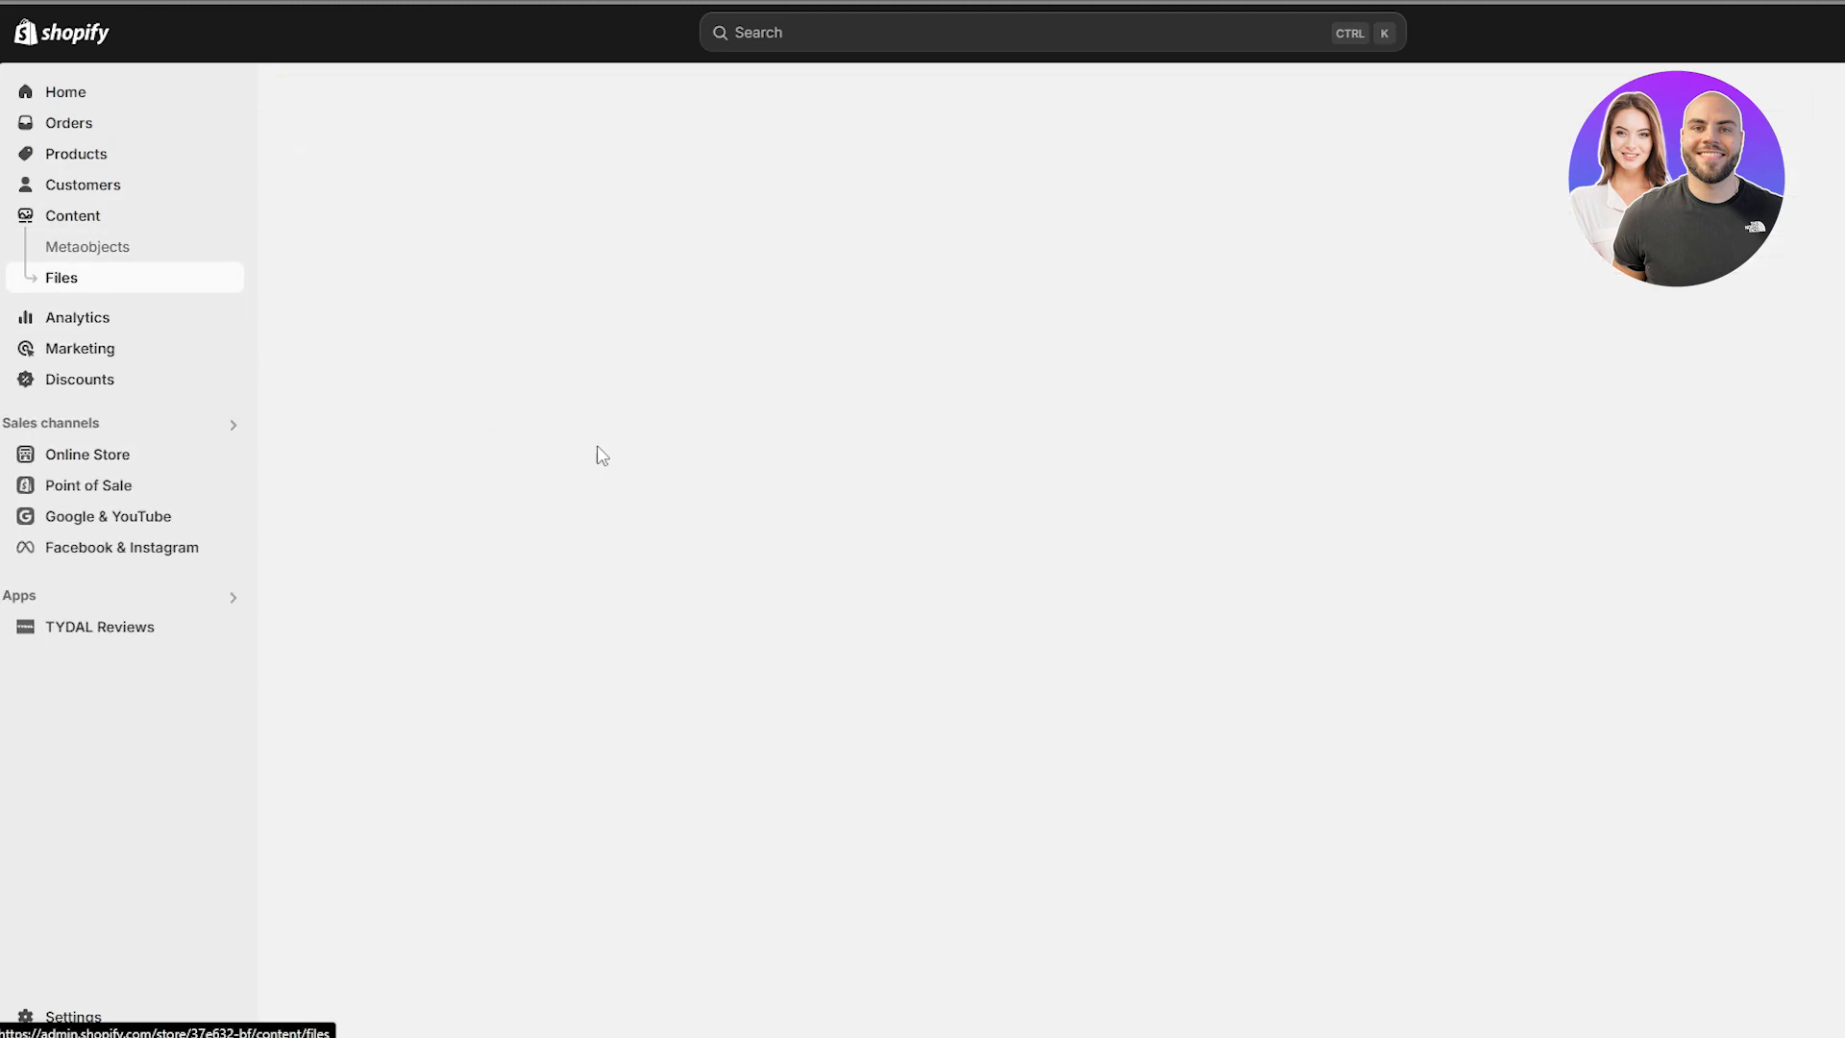
scroll(1047, 448, "down", 20)
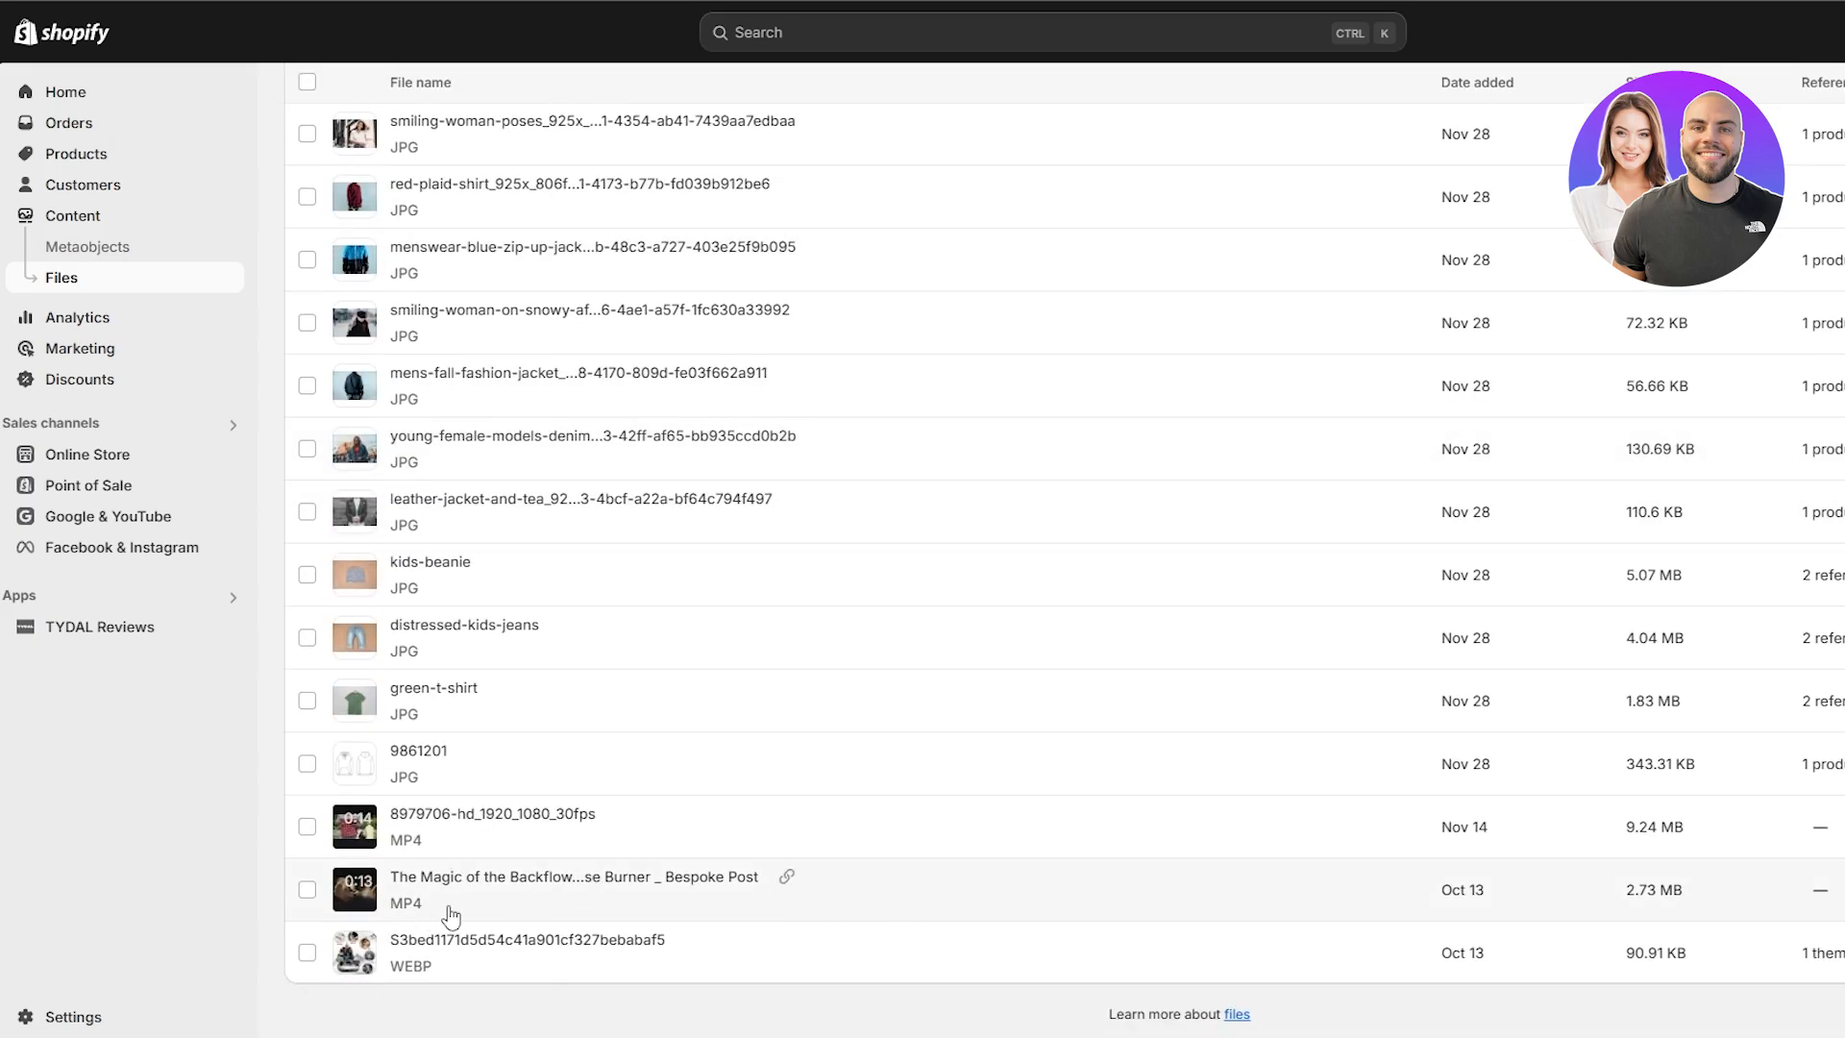
left_click(1825, 895)
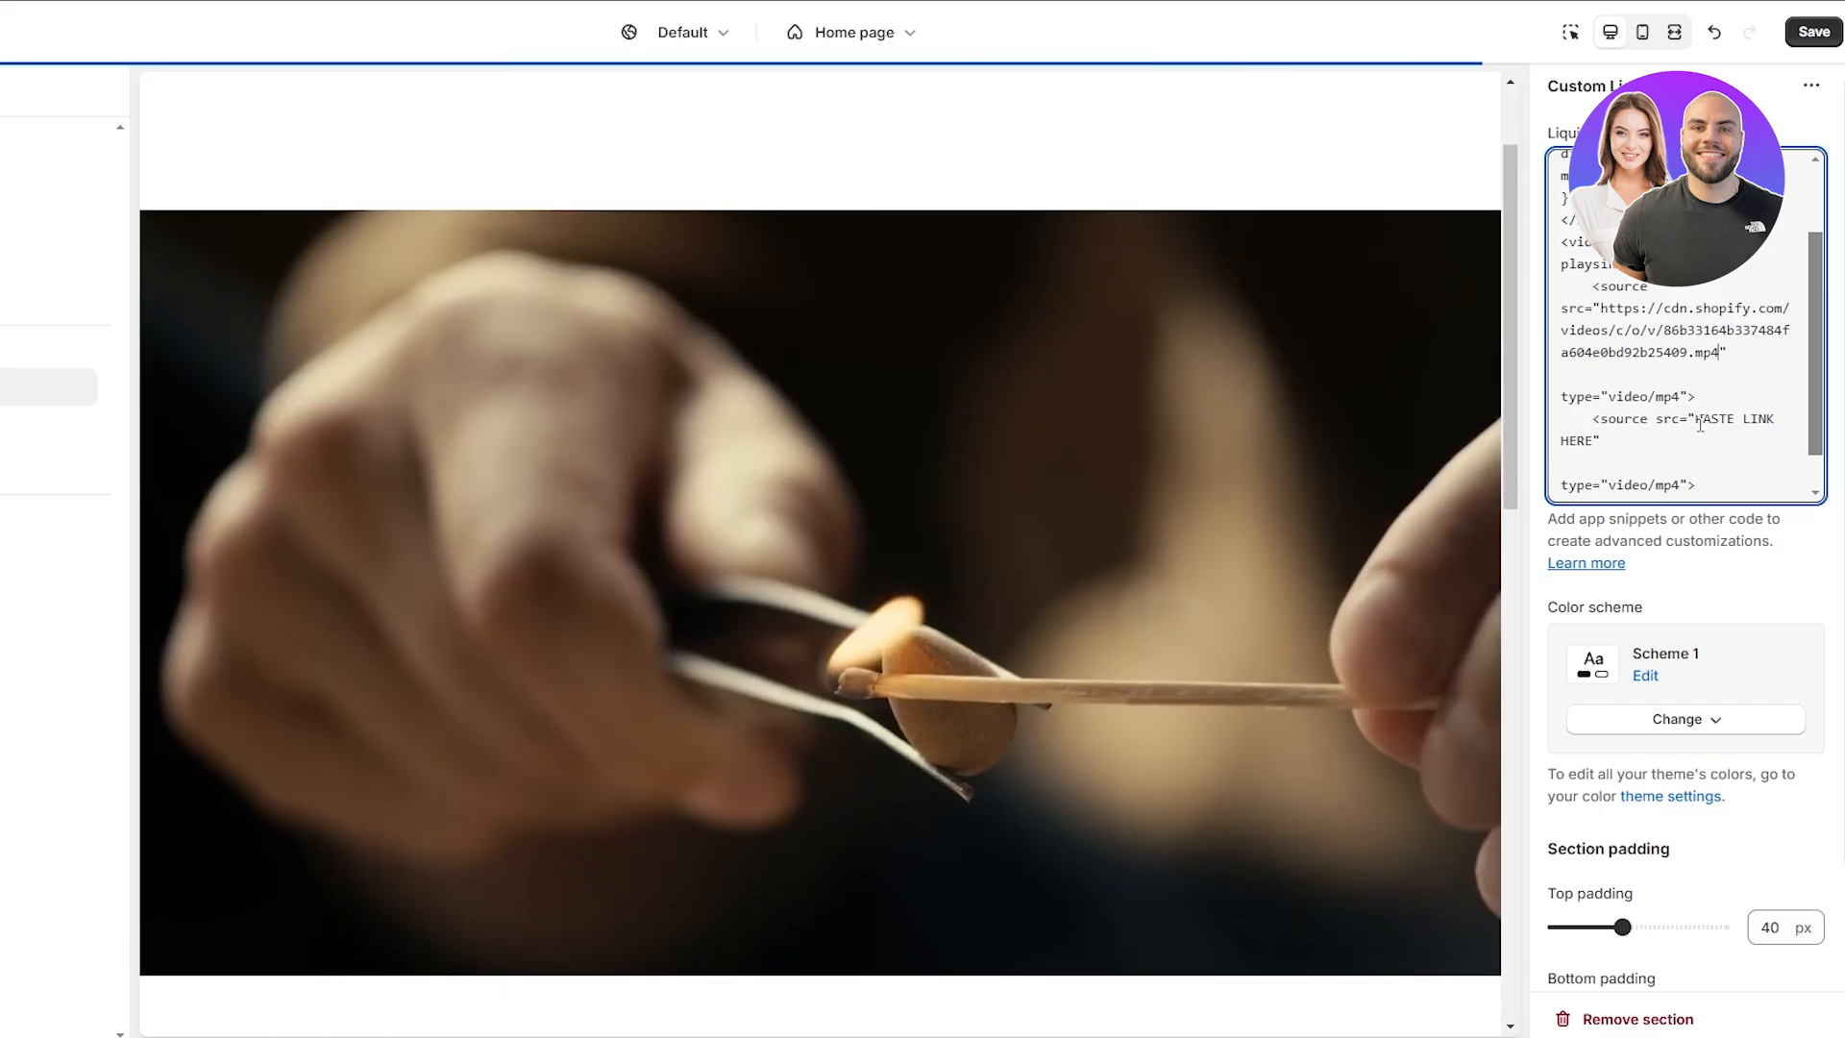
left_click(1695, 419)
left_click(1697, 435, "shift")
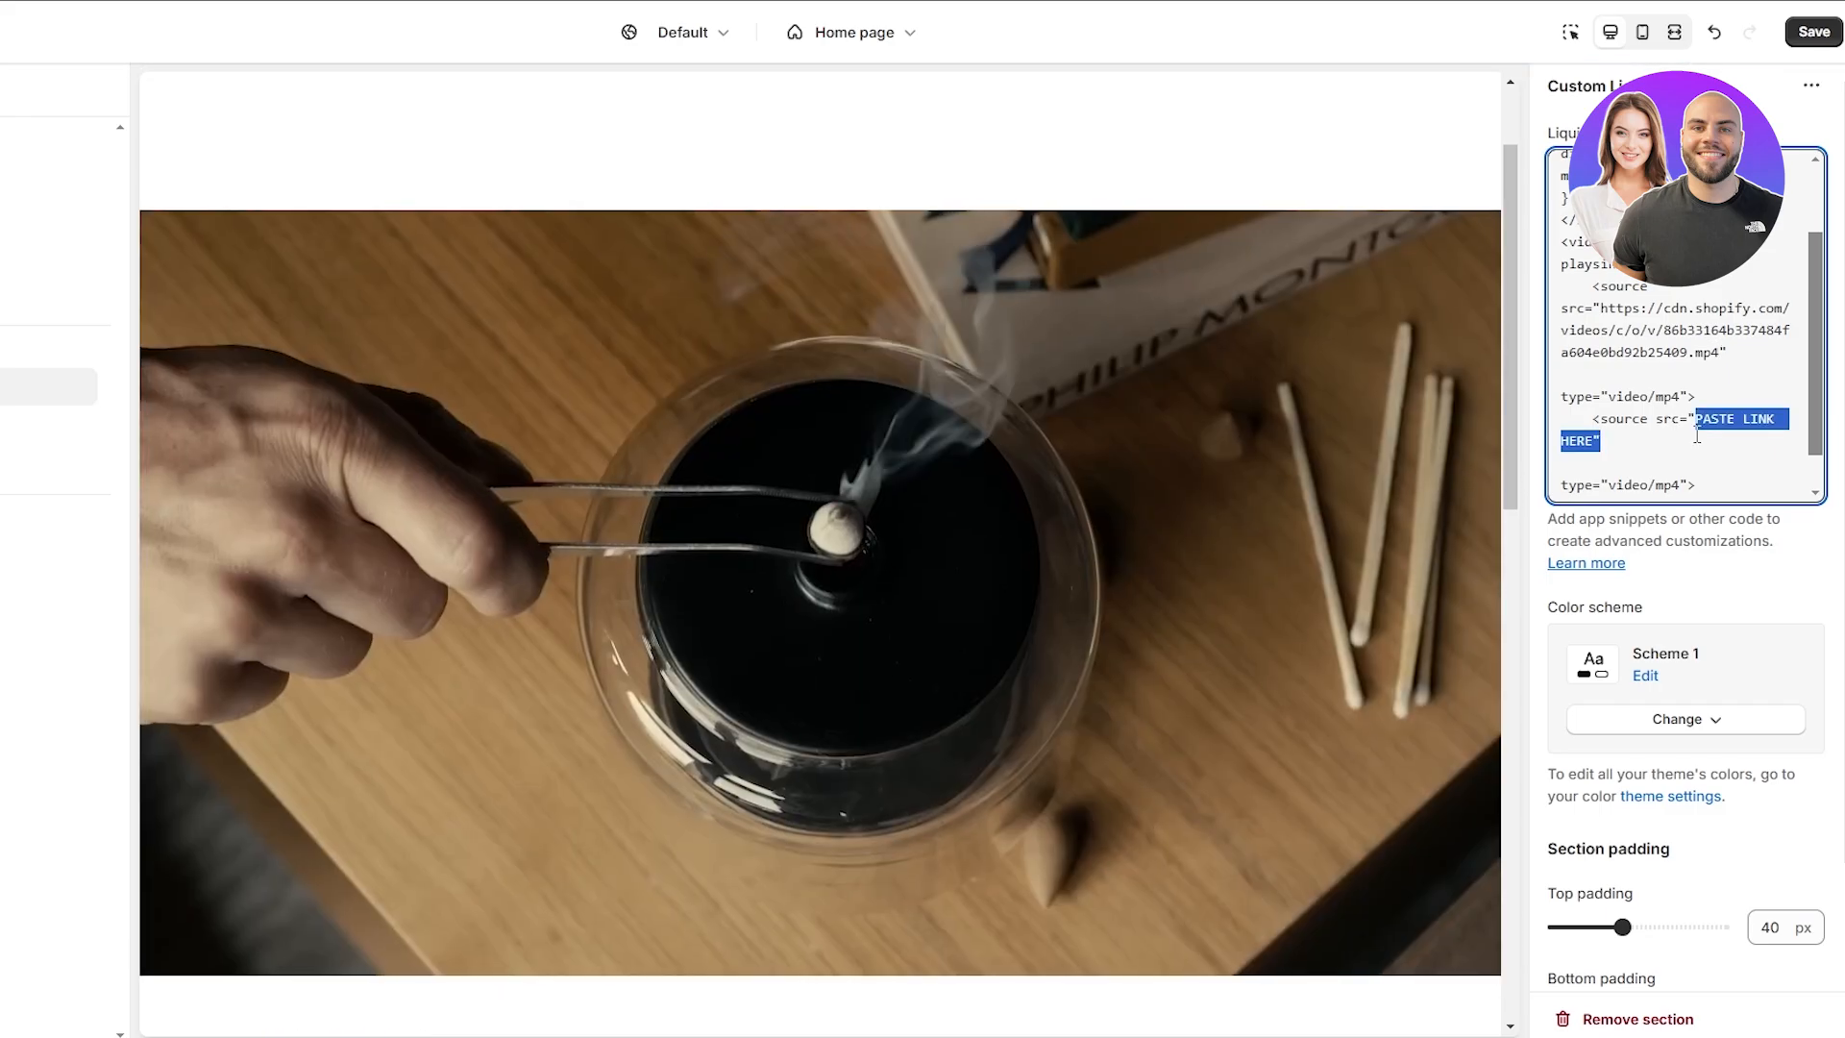
type("https://cdn.shopify.com/videos/c/o/v/86b33164b337484fa604e0bd92b25409.mp4\"")
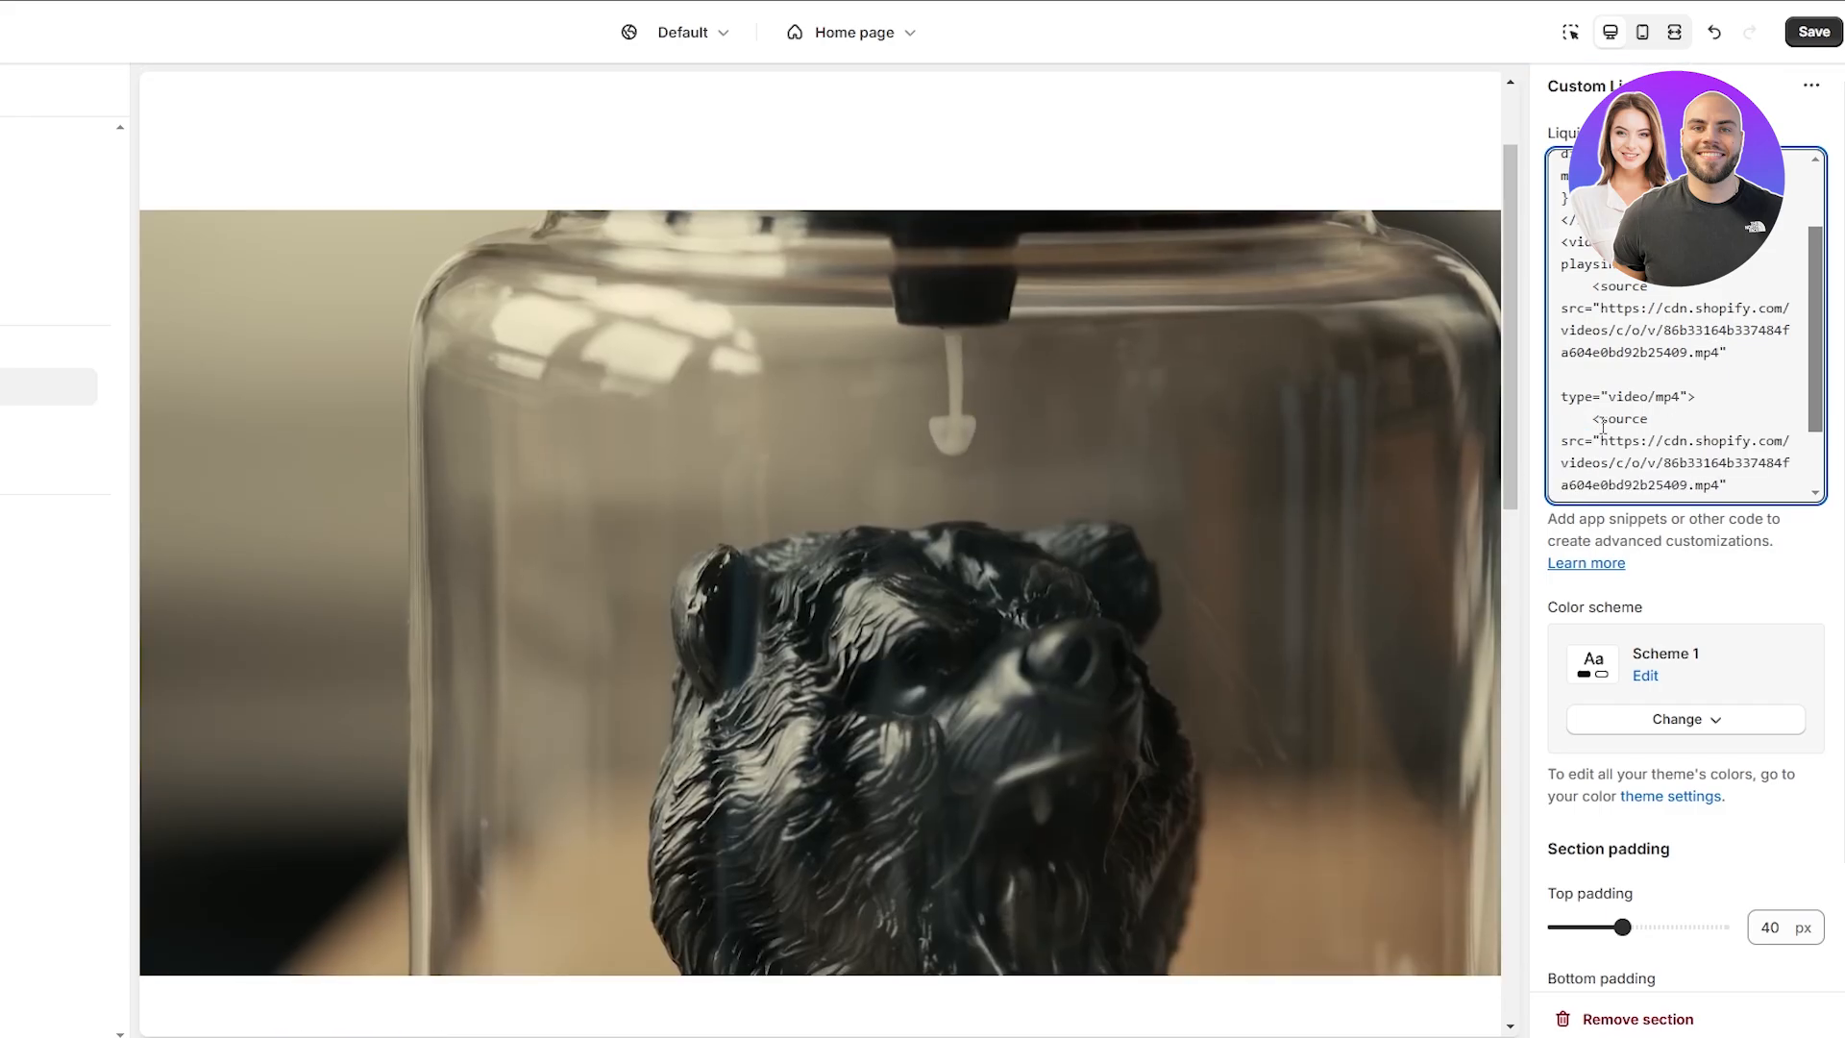
scroll(1602, 427, "down", 2)
scroll(1140, 430, "down", 2)
scroll(1122, 465, "up", 2)
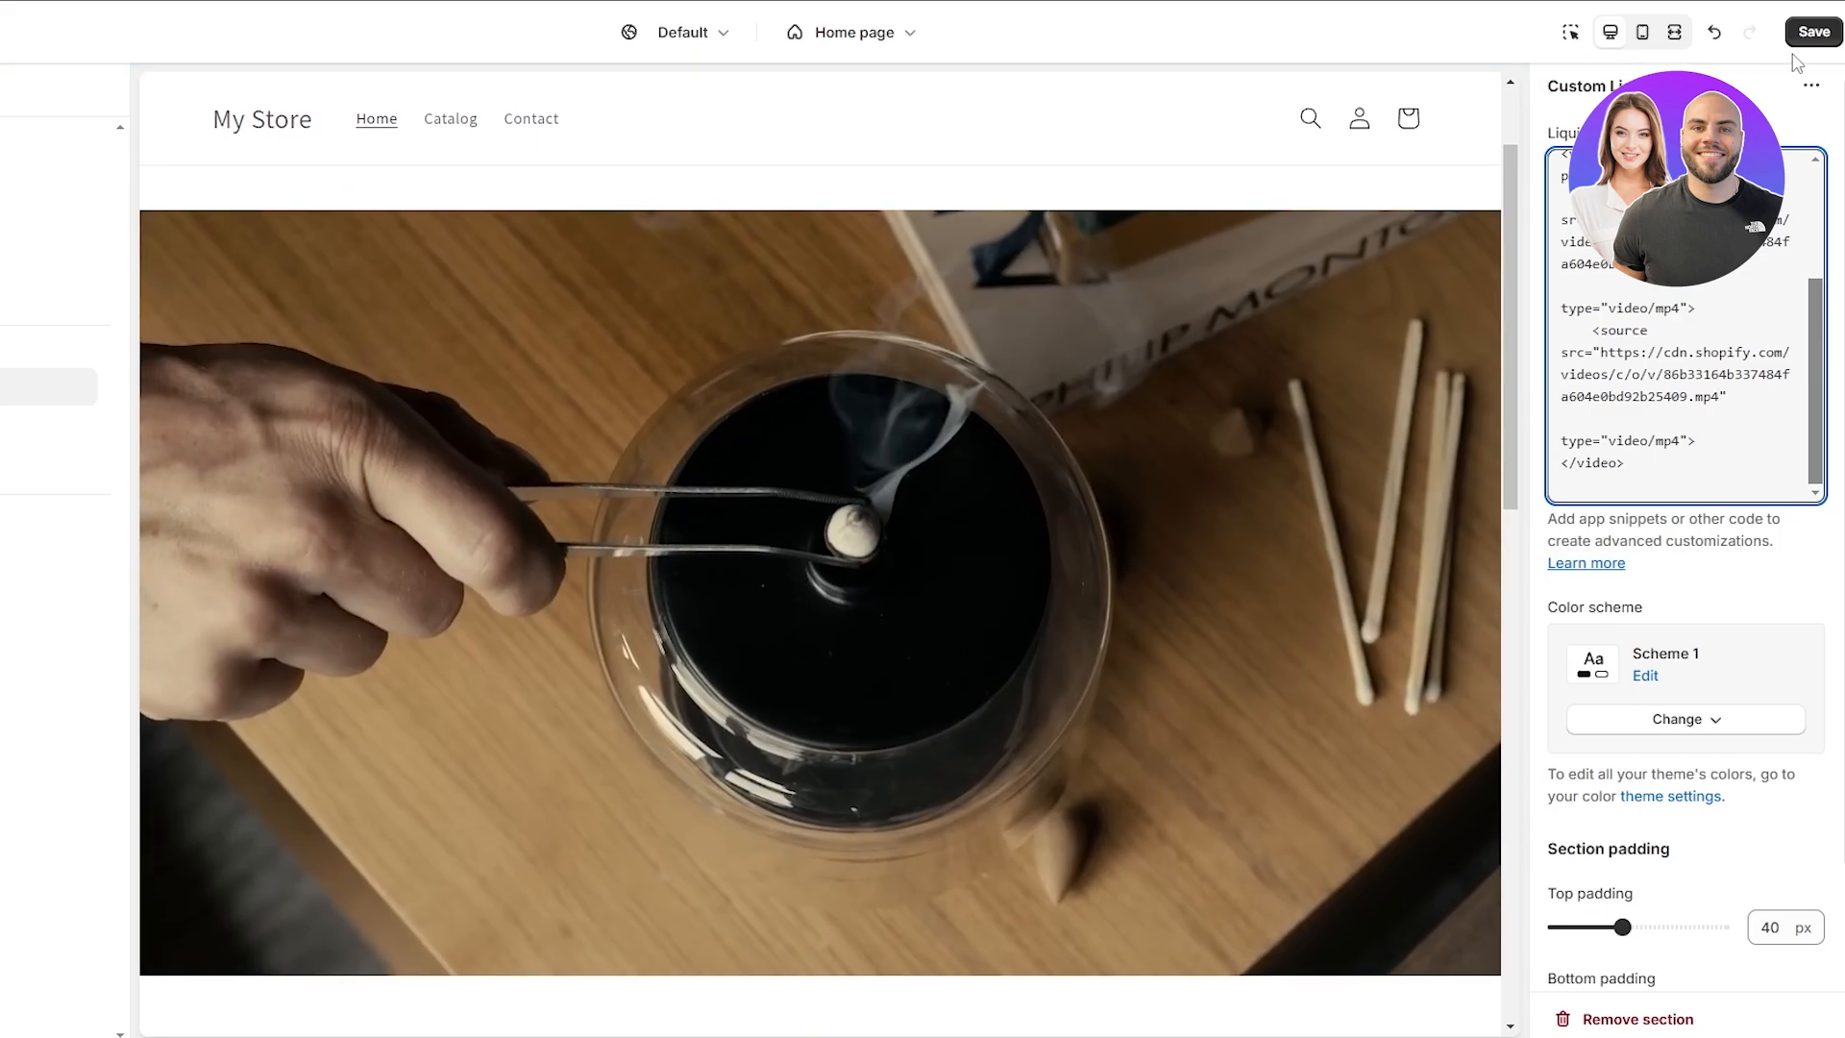
left_click(1810, 32)
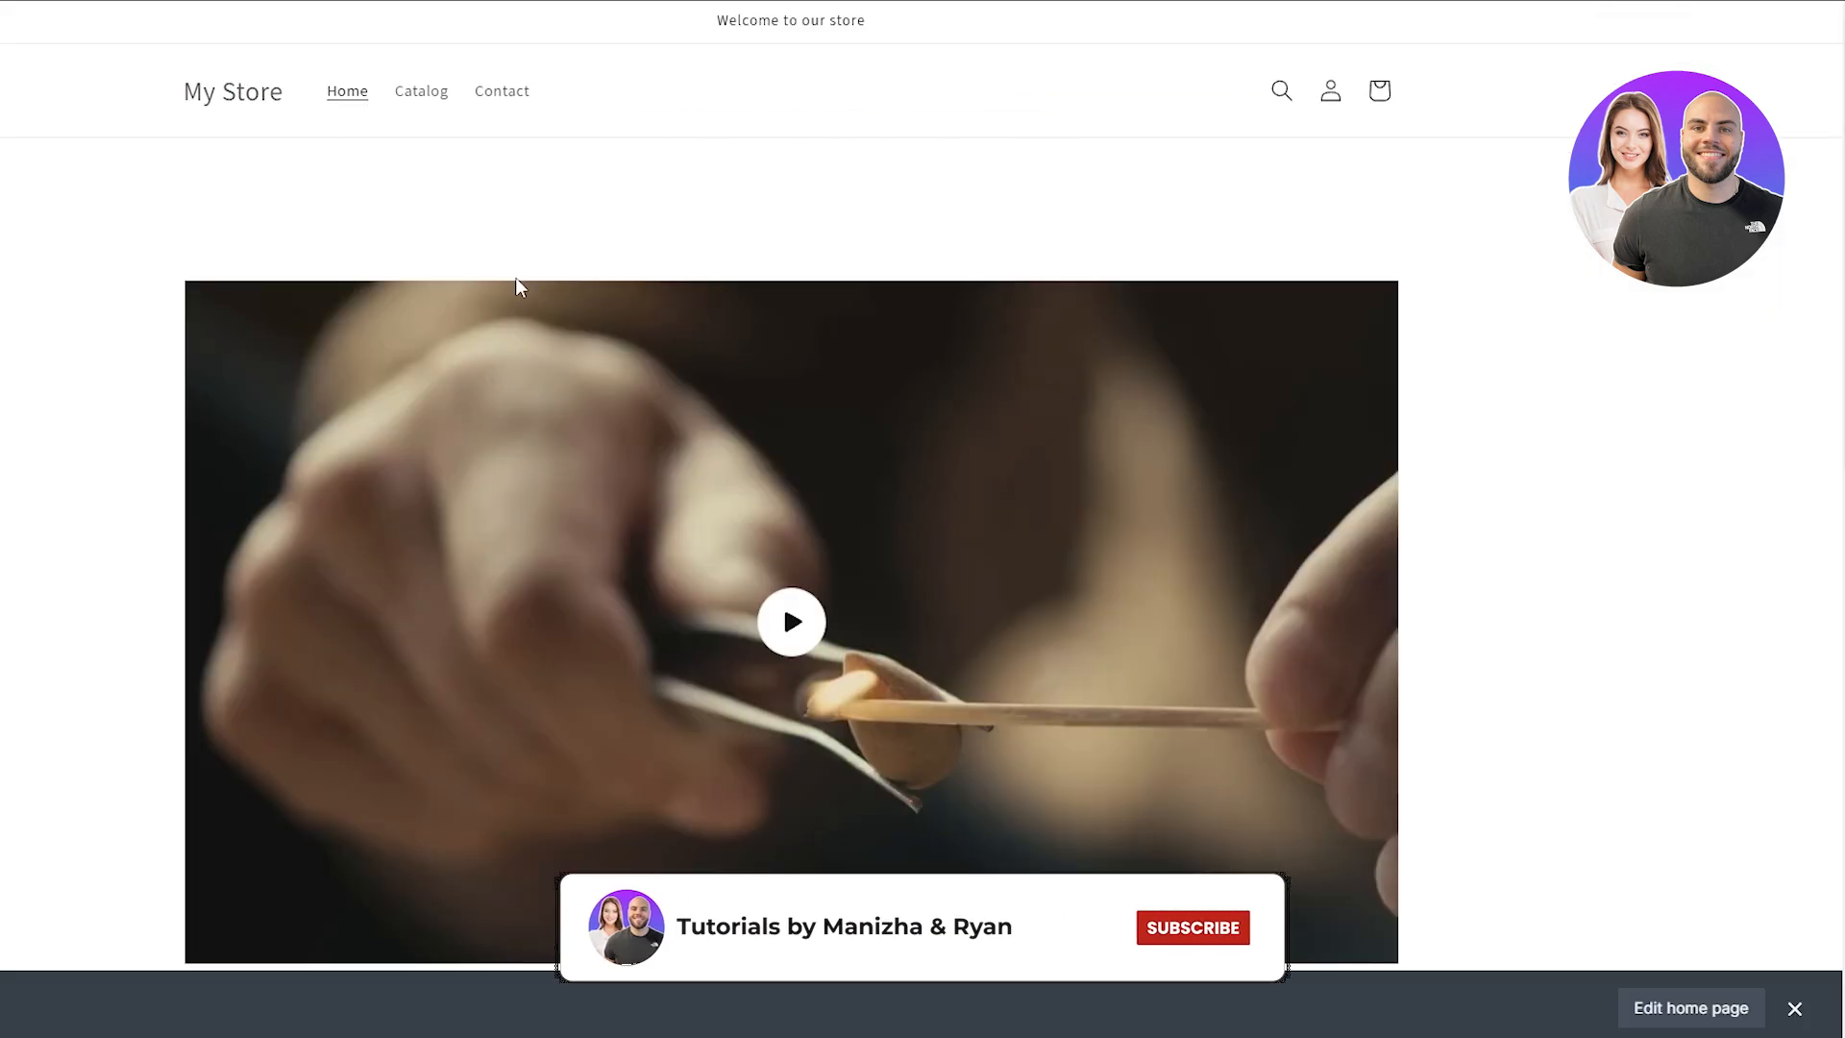
Reload the storefront home page and examine how the video banner displays.
key("F5")
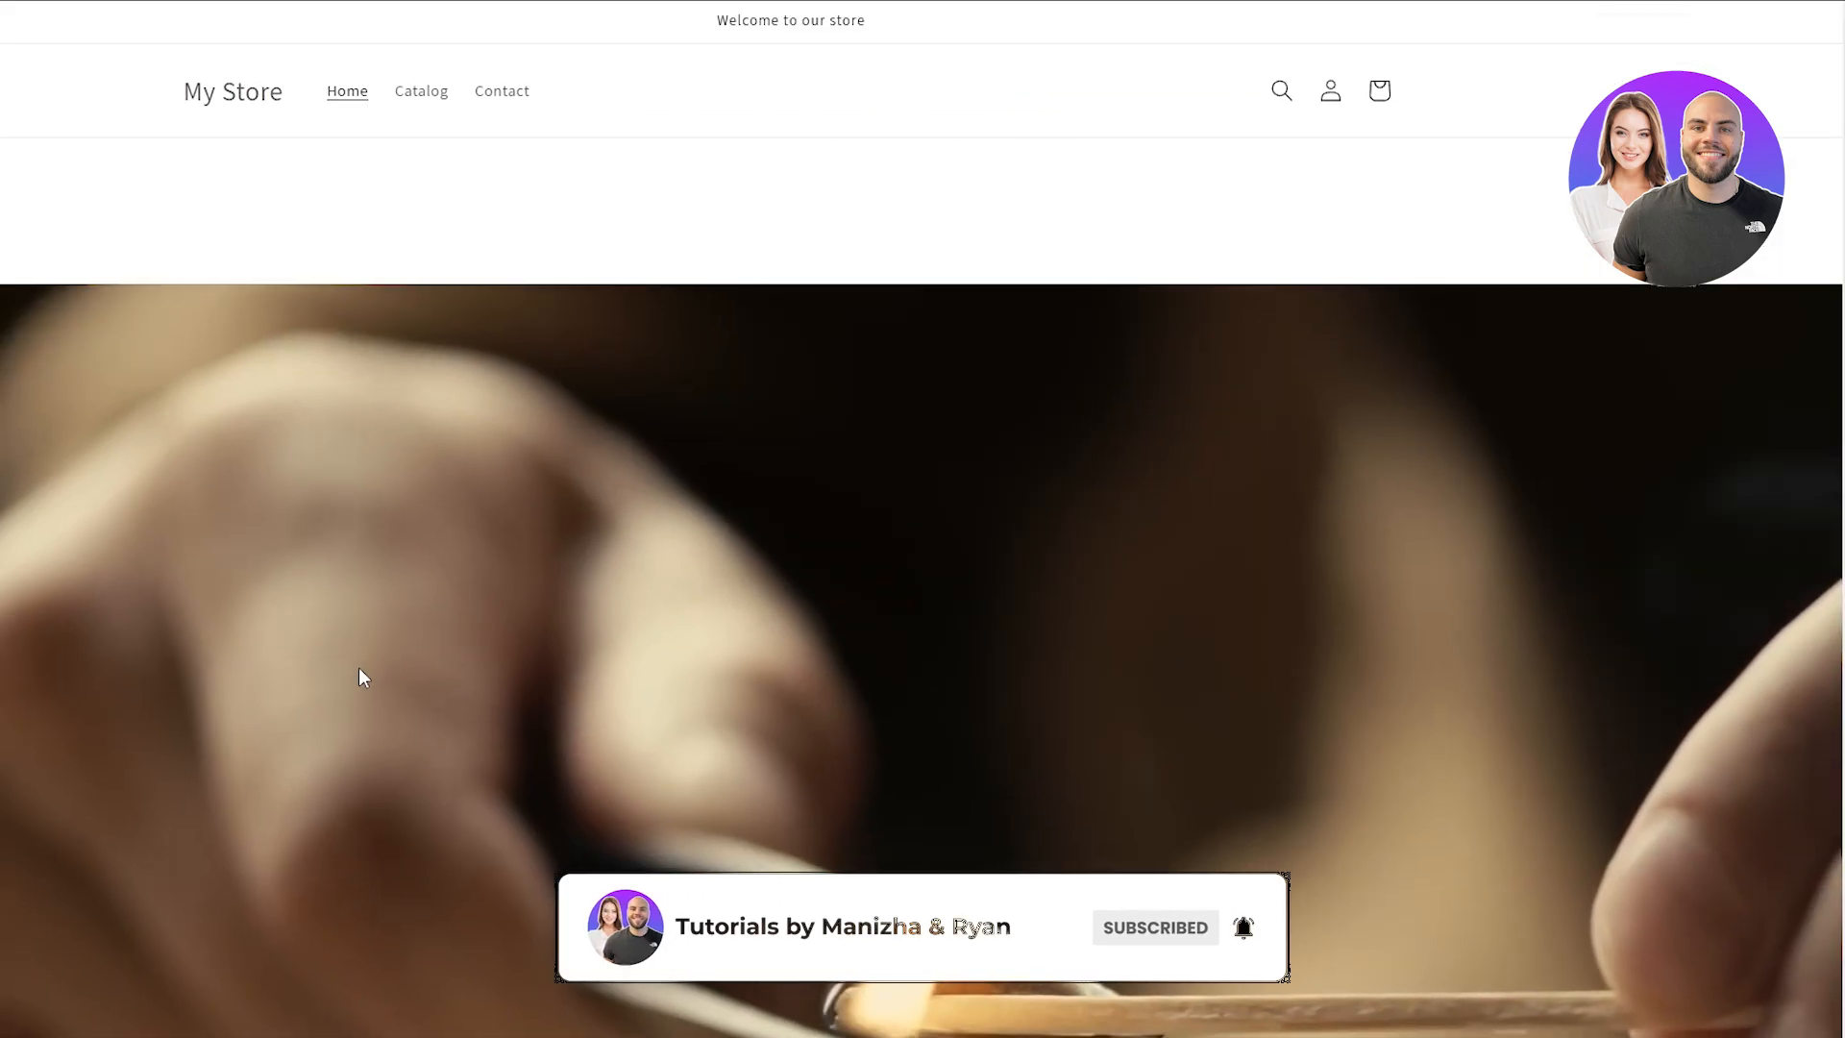
scroll(363, 642, "down", 3)
scroll(921, 542, "up", 2)
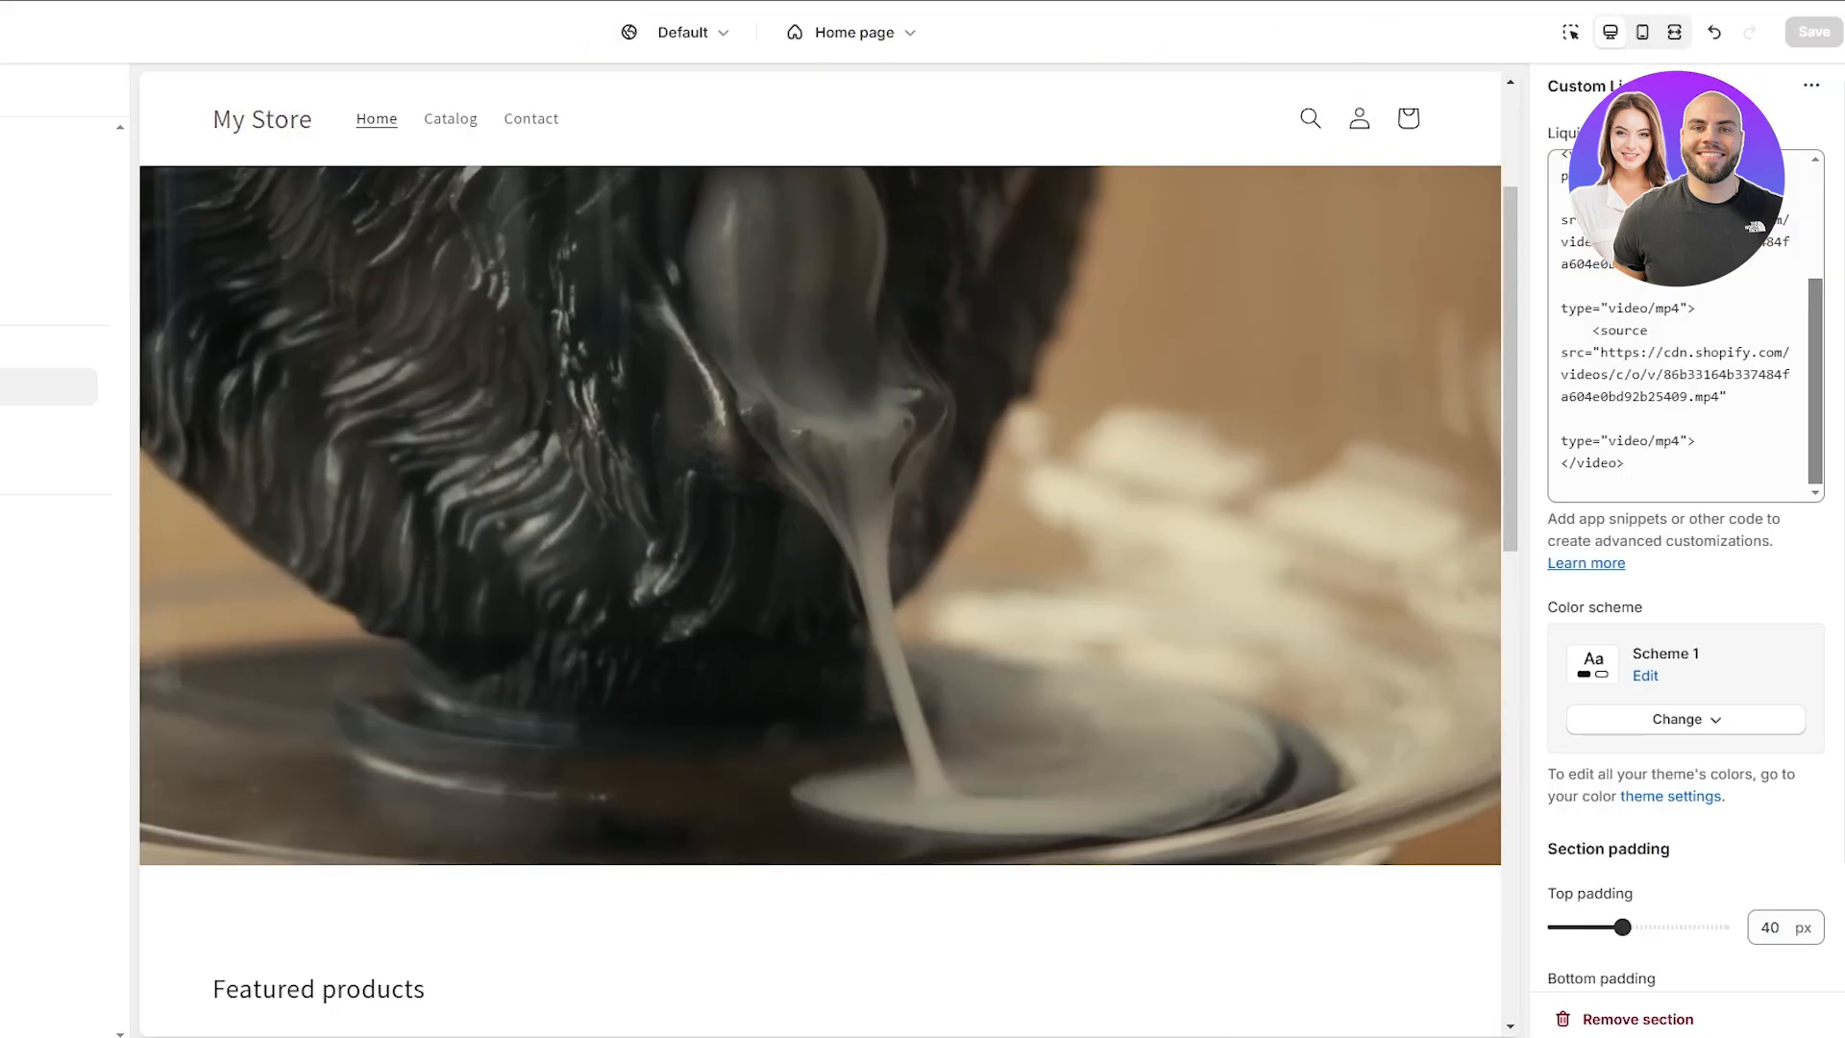
Narrow the video through the style rules in the Custom Liquid code and save the page.
scroll(1681, 327, "up", 2)
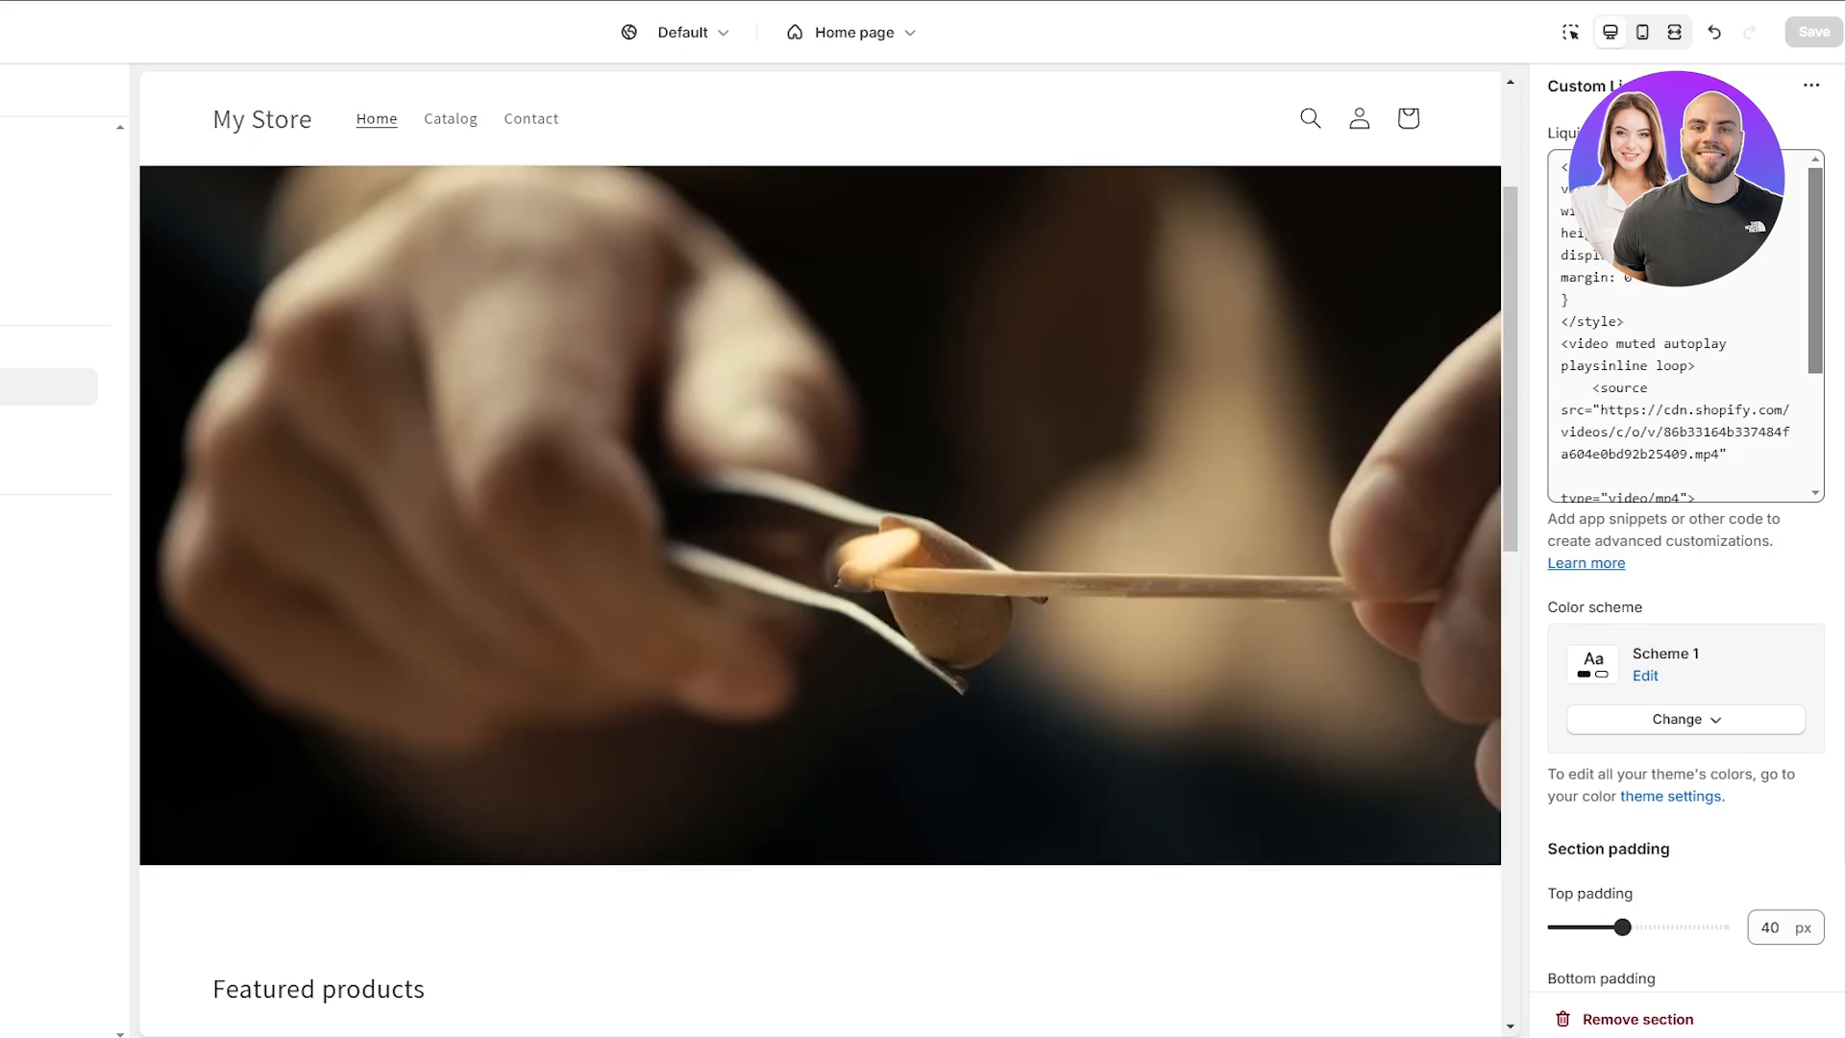
left_click(1681, 326)
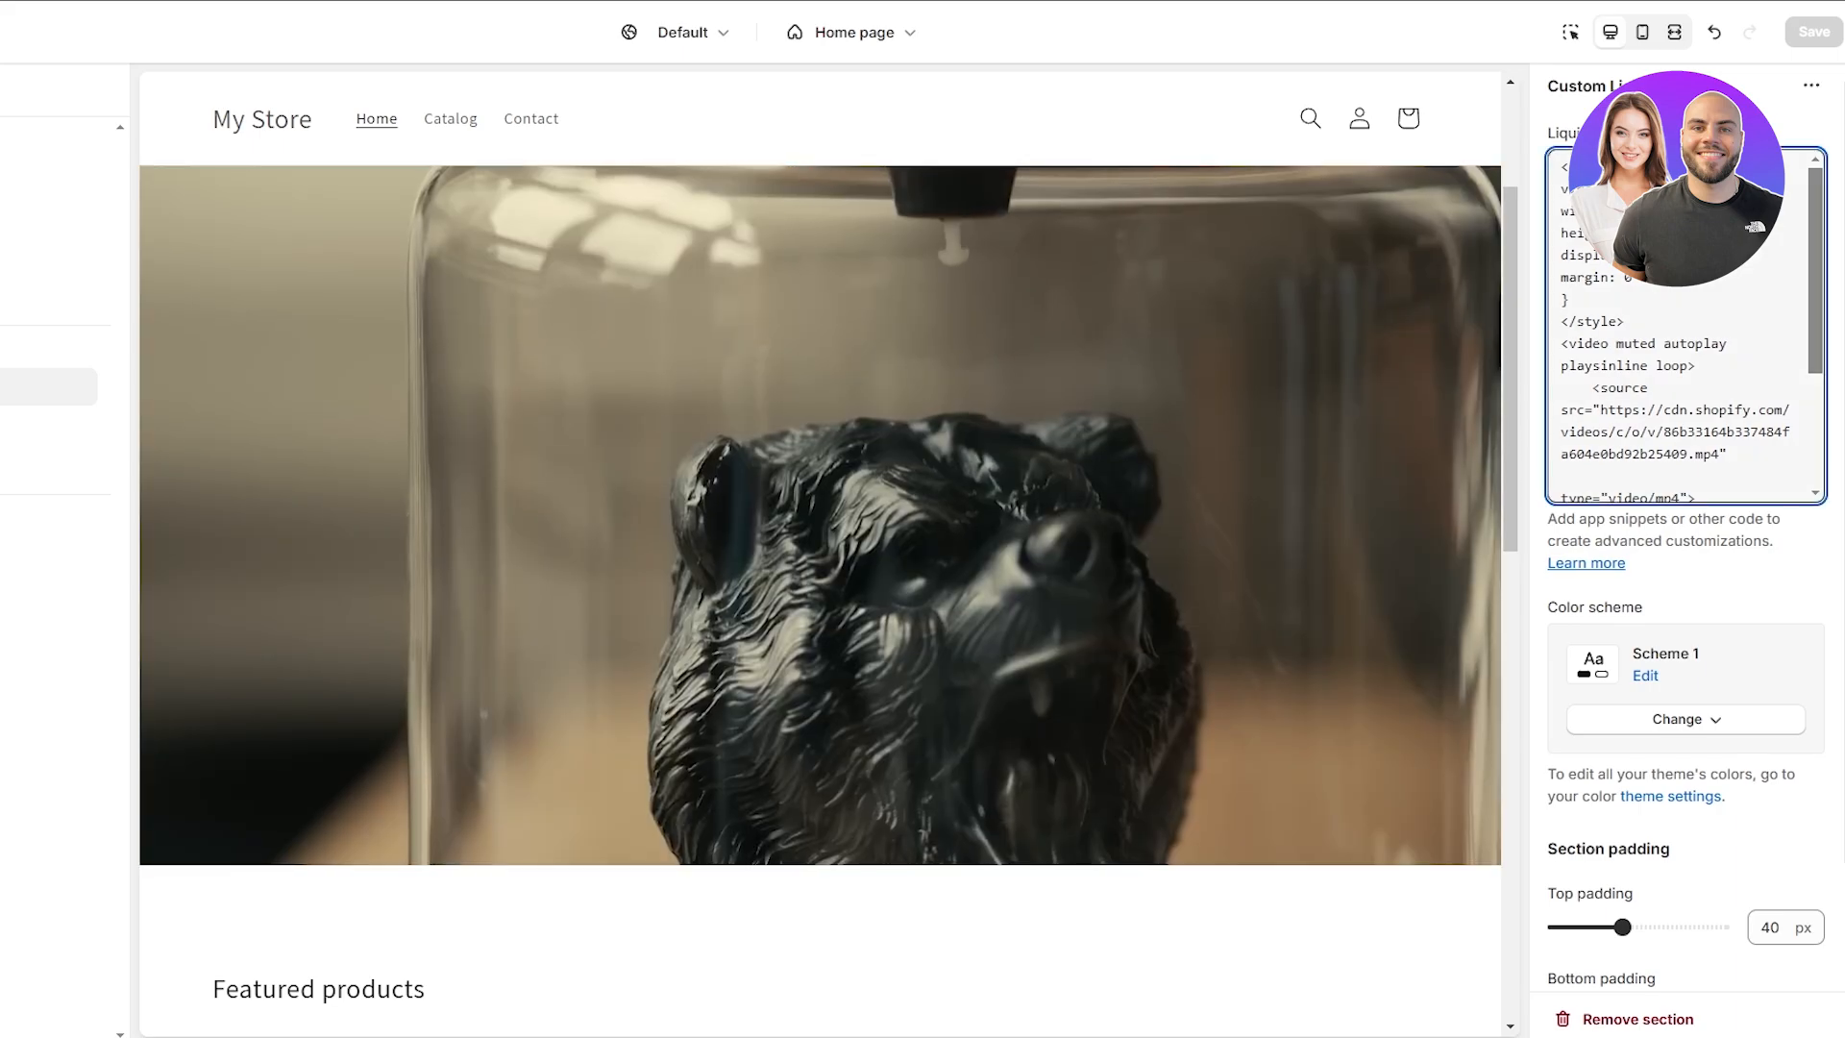
left_click(1731, 337)
key("ctrl+s")
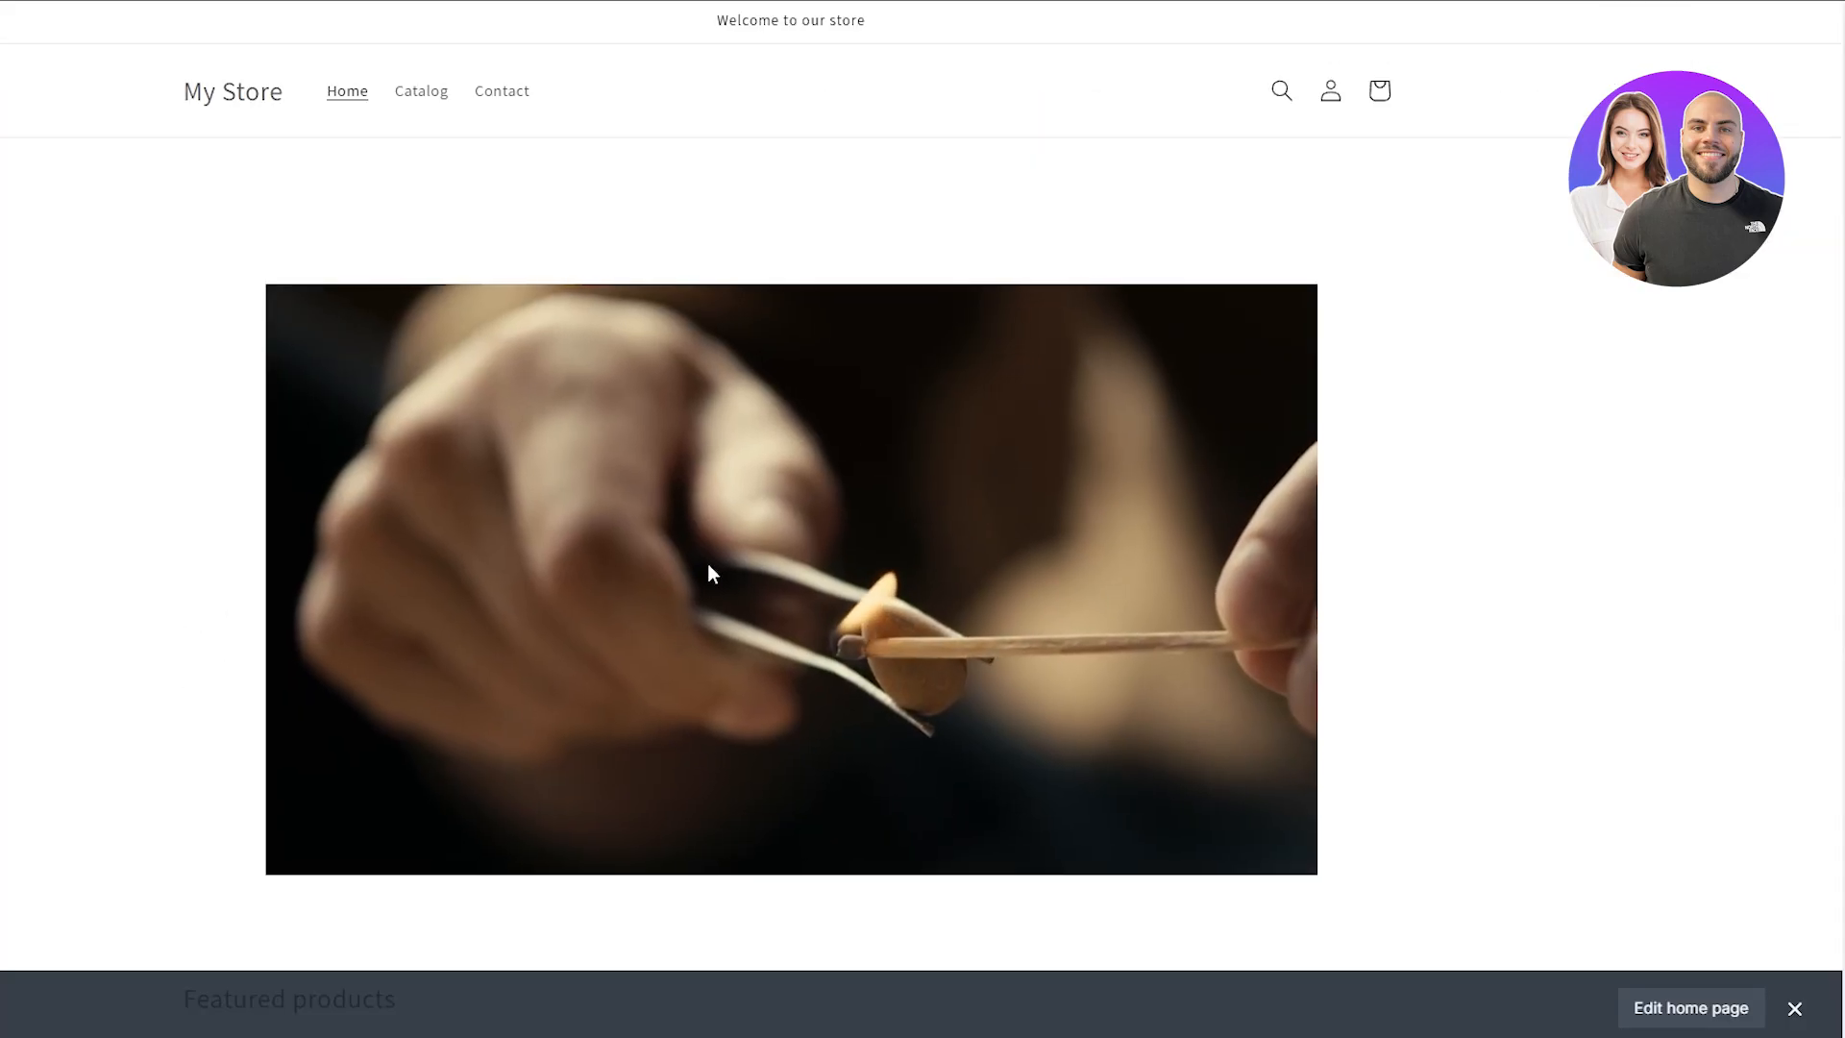
Examine the video's size on the storefront home page, reloading the page to compare.
scroll(707, 563, "down", 3)
scroll(314, 396, "up", 1)
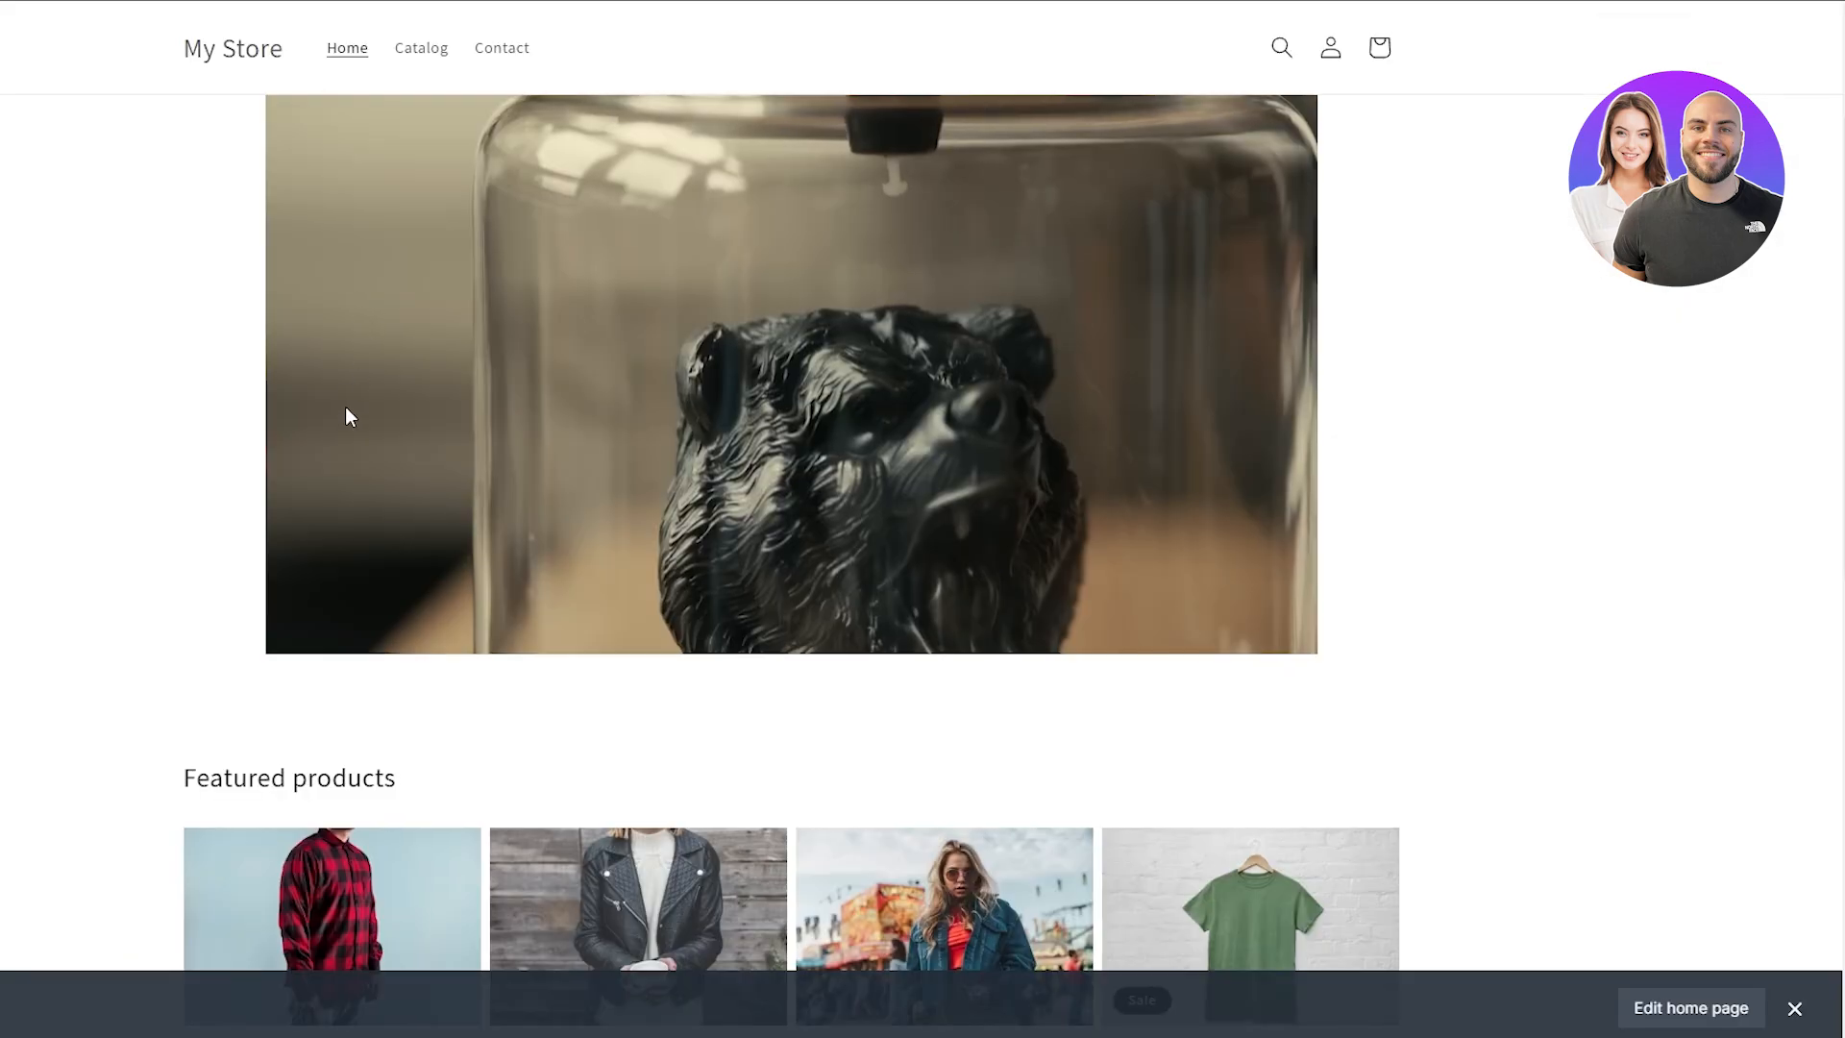
key("F5")
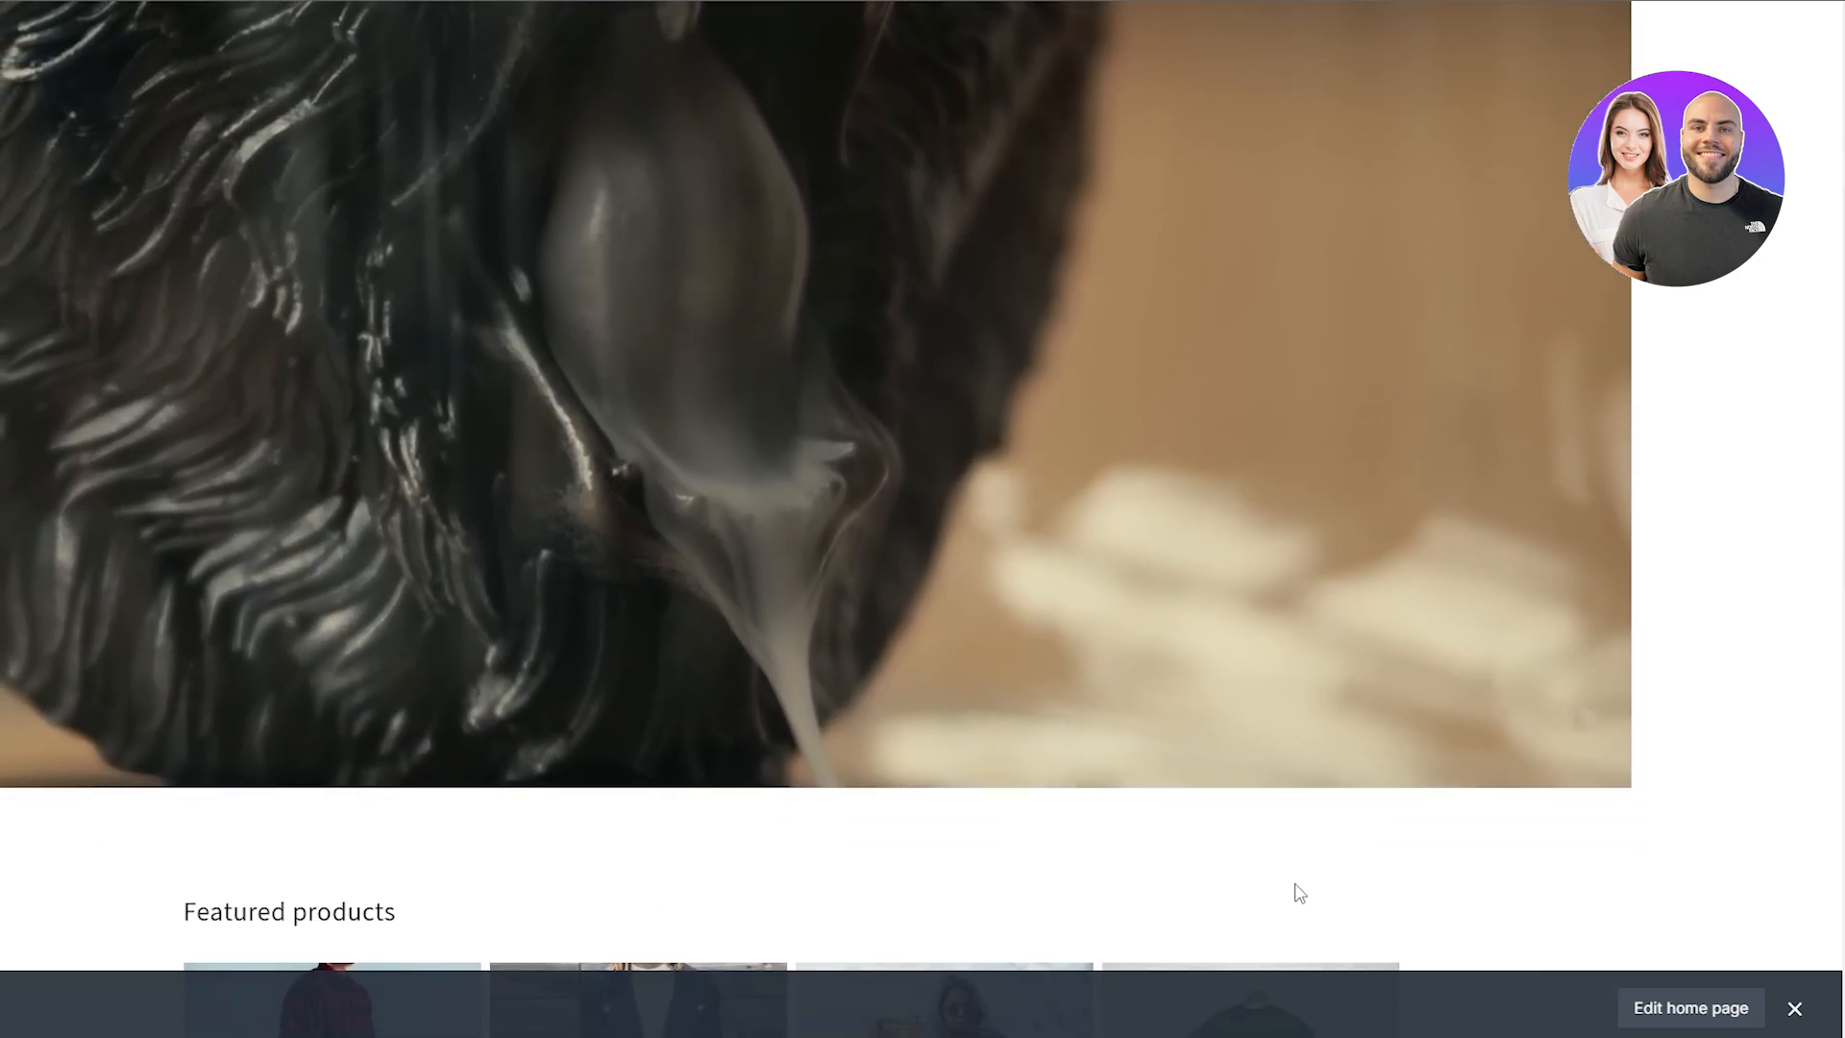
scroll(1295, 884, "up", 2)
scroll(338, 562, "down", 1)
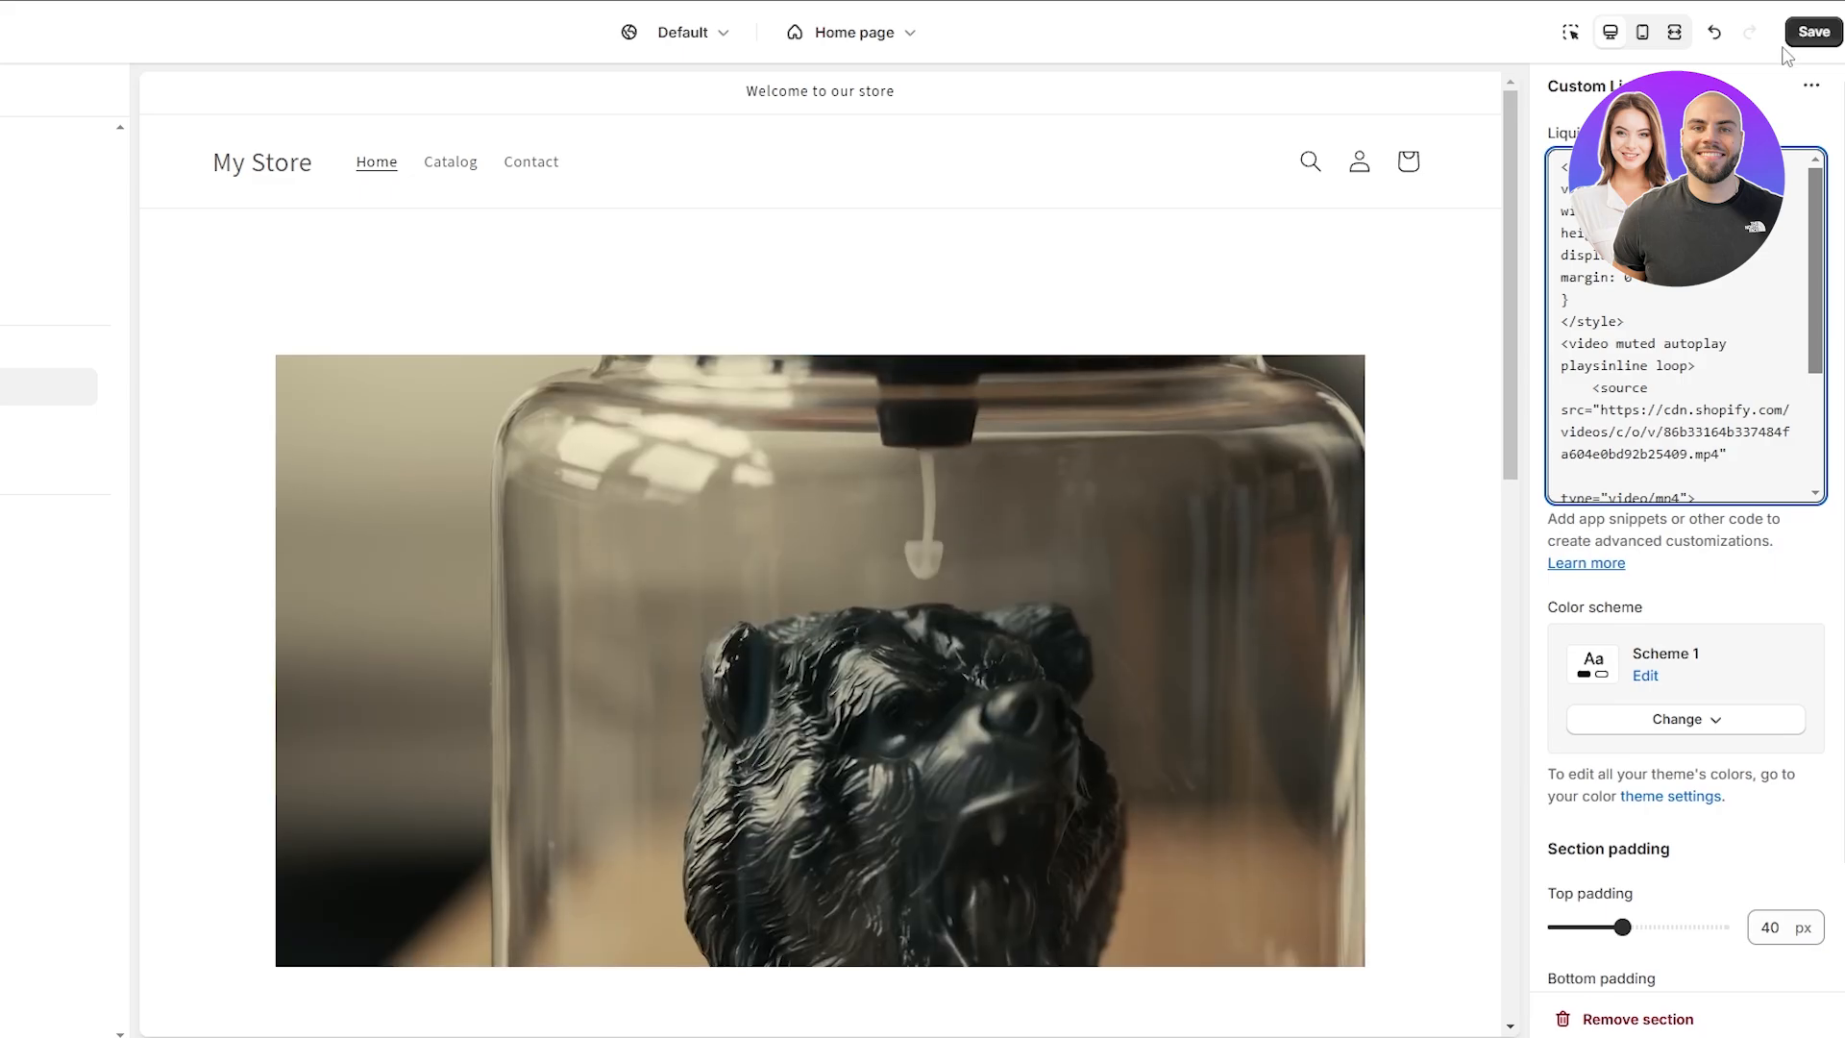
Save the adjusted video width and inspect the video banner on the storefront home page.
left_click(1795, 37)
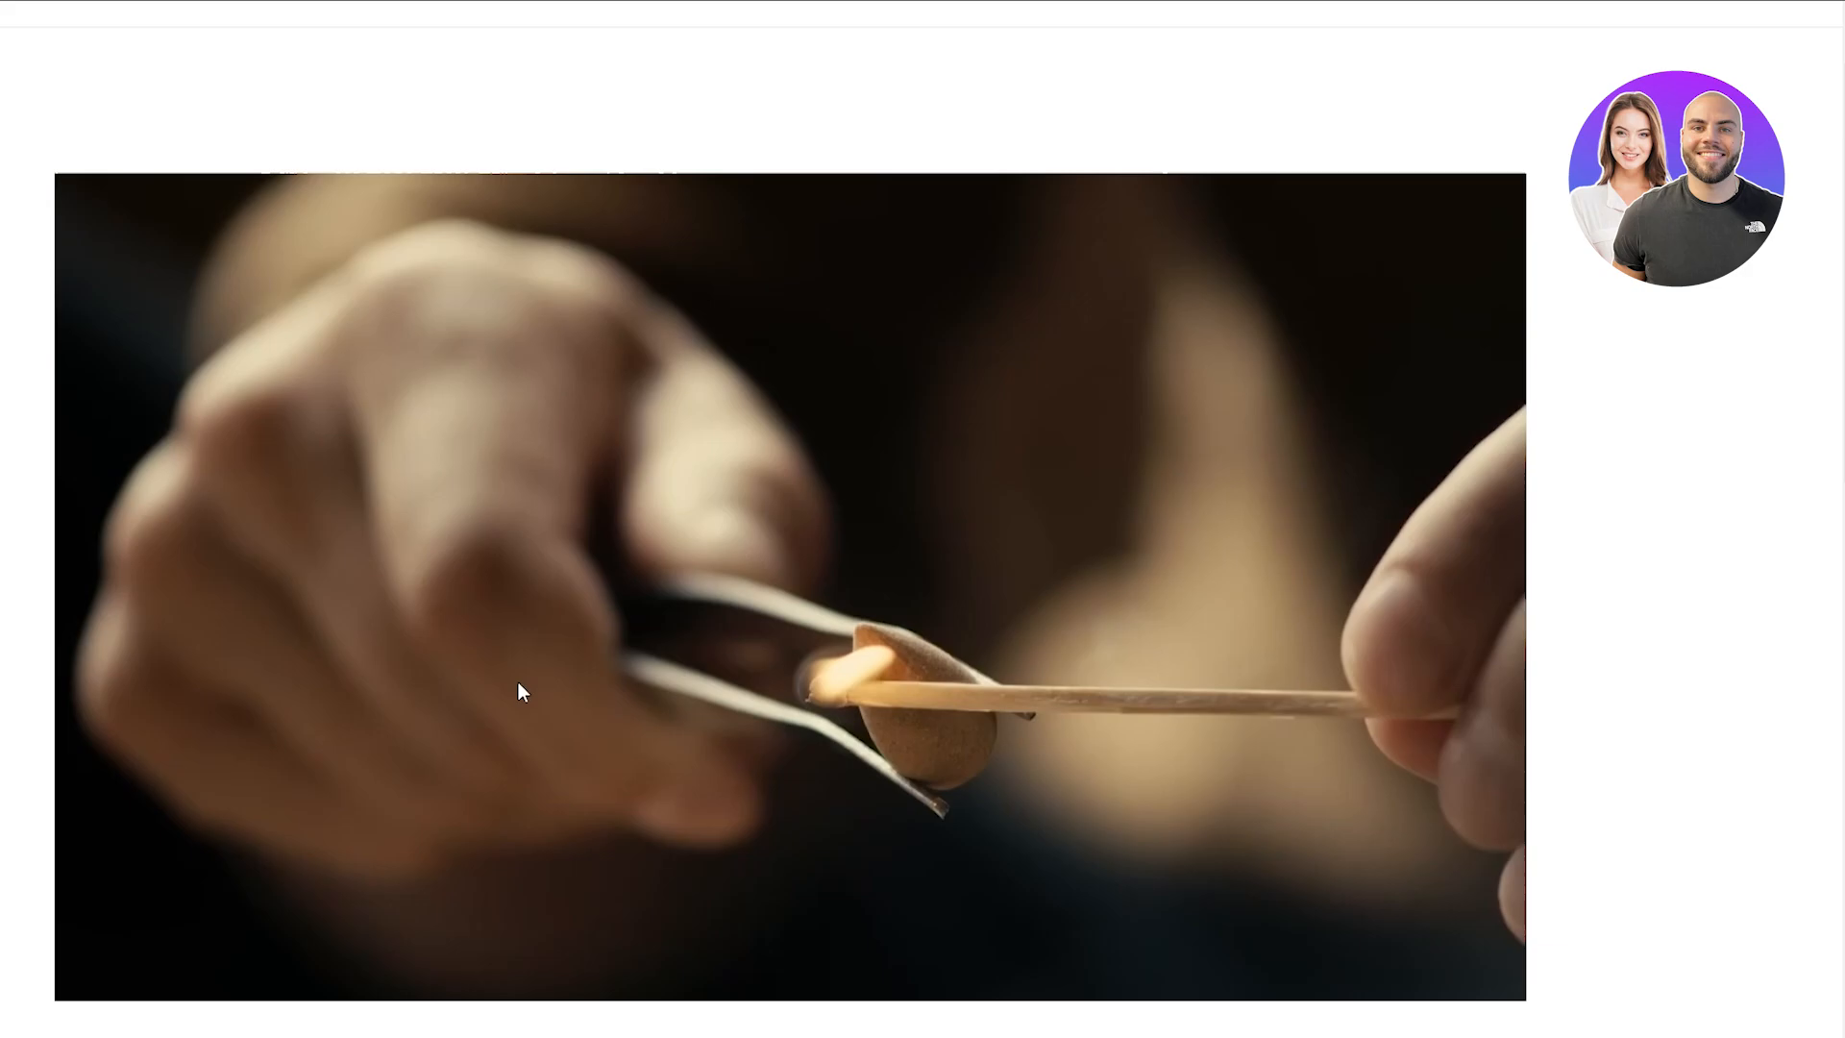
scroll(136, 611, "down", 4)
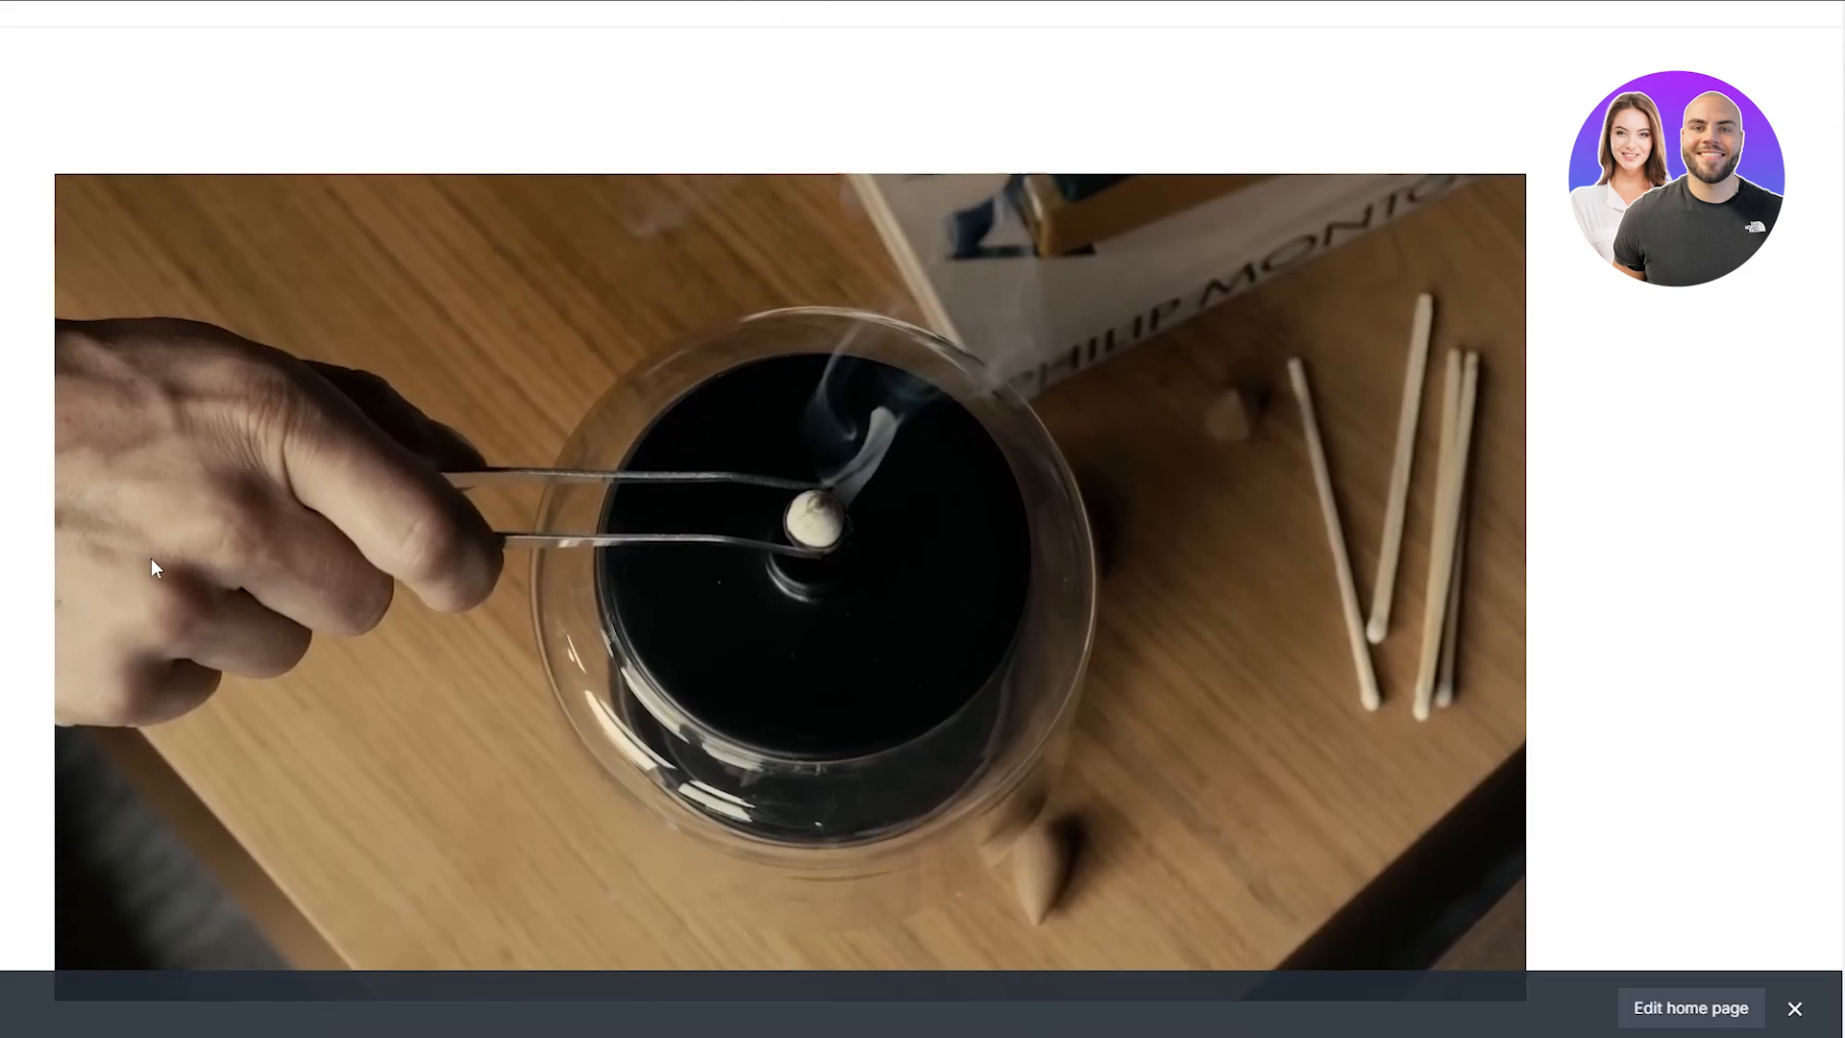
scroll(189, 576, "up", 4)
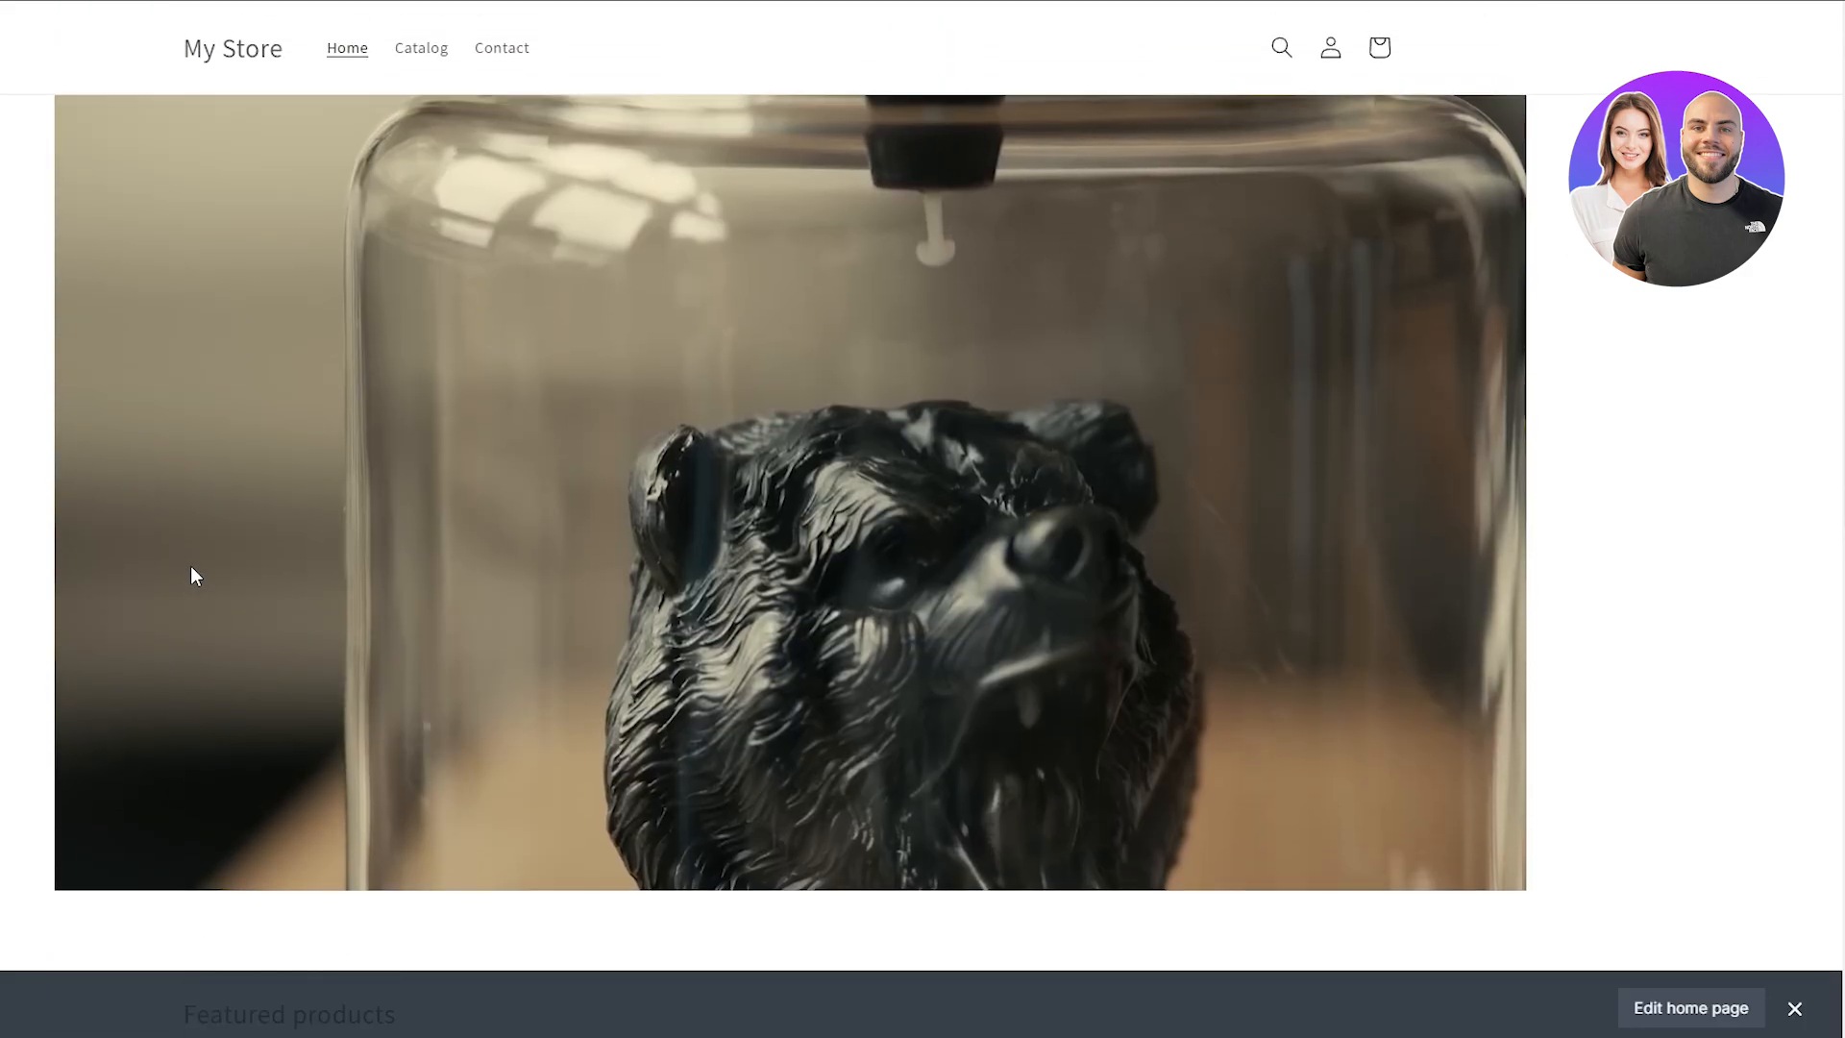
scroll(181, 568, "down", 8)
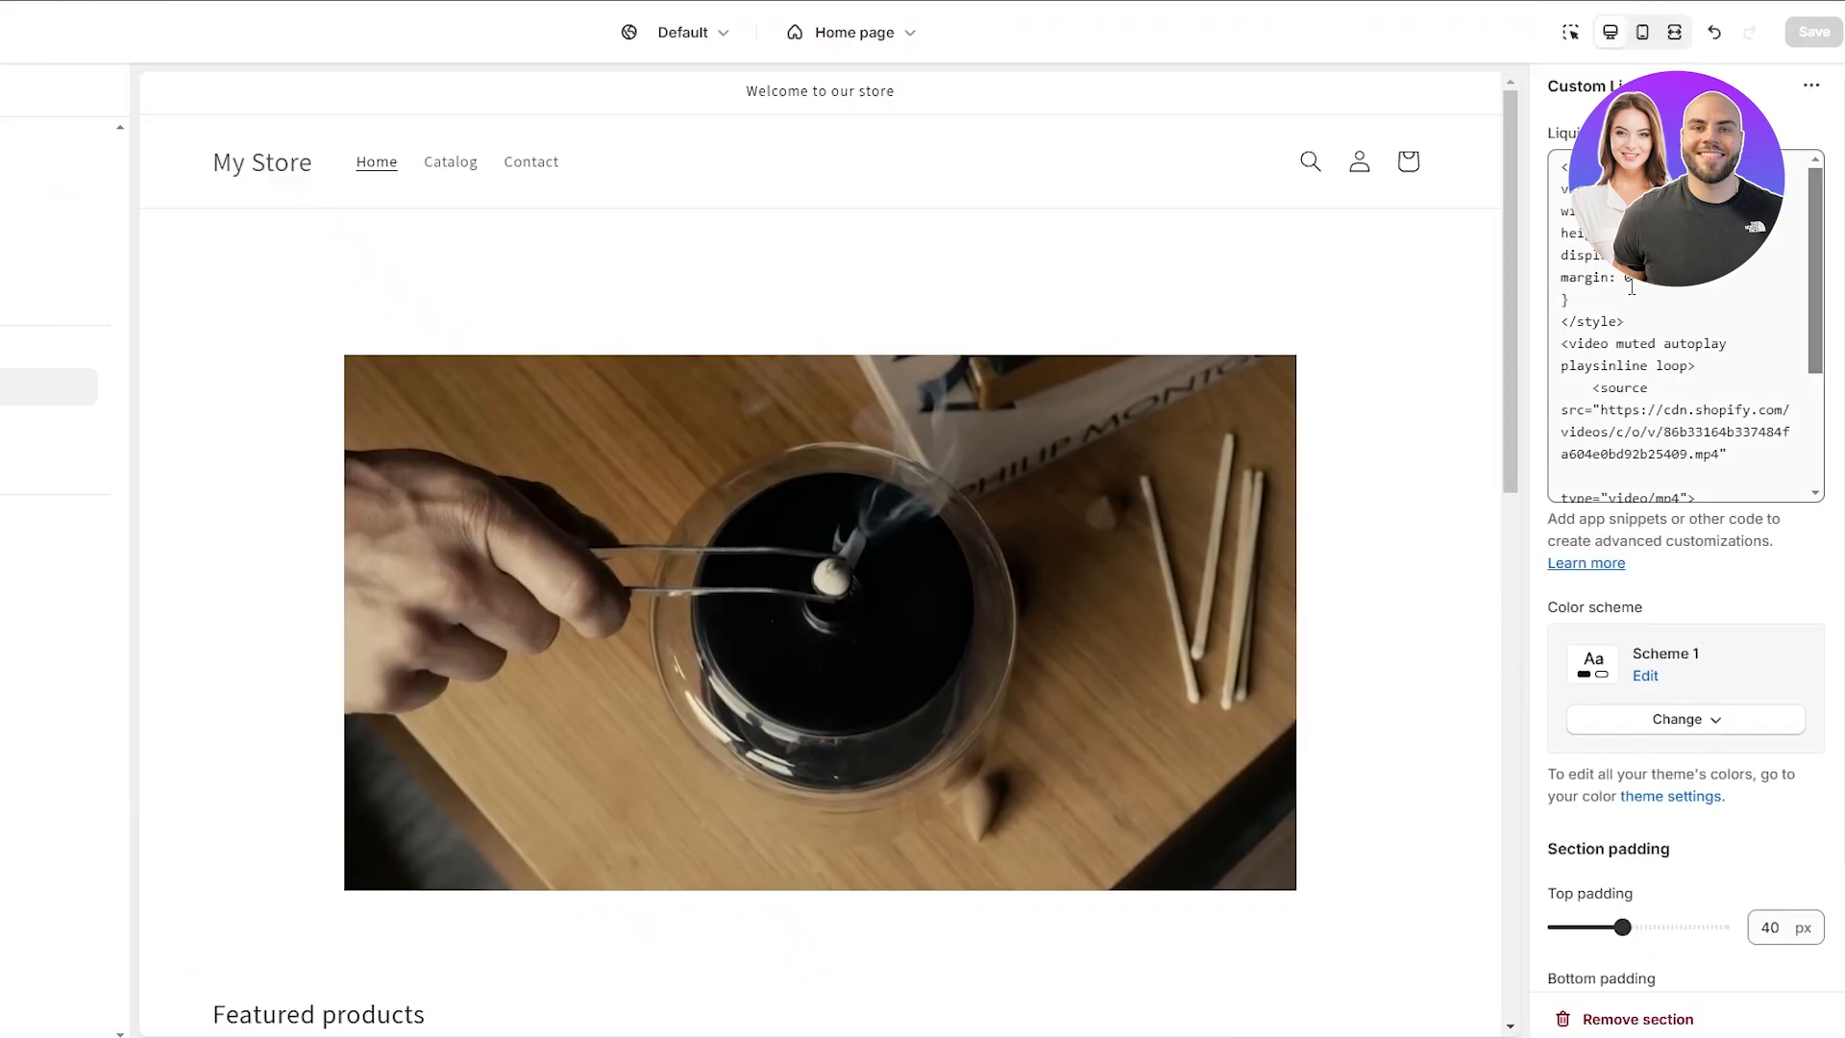
Set the Custom Liquid section's top and bottom padding to 0 px, save, and check the storefront.
left_click(1632, 289)
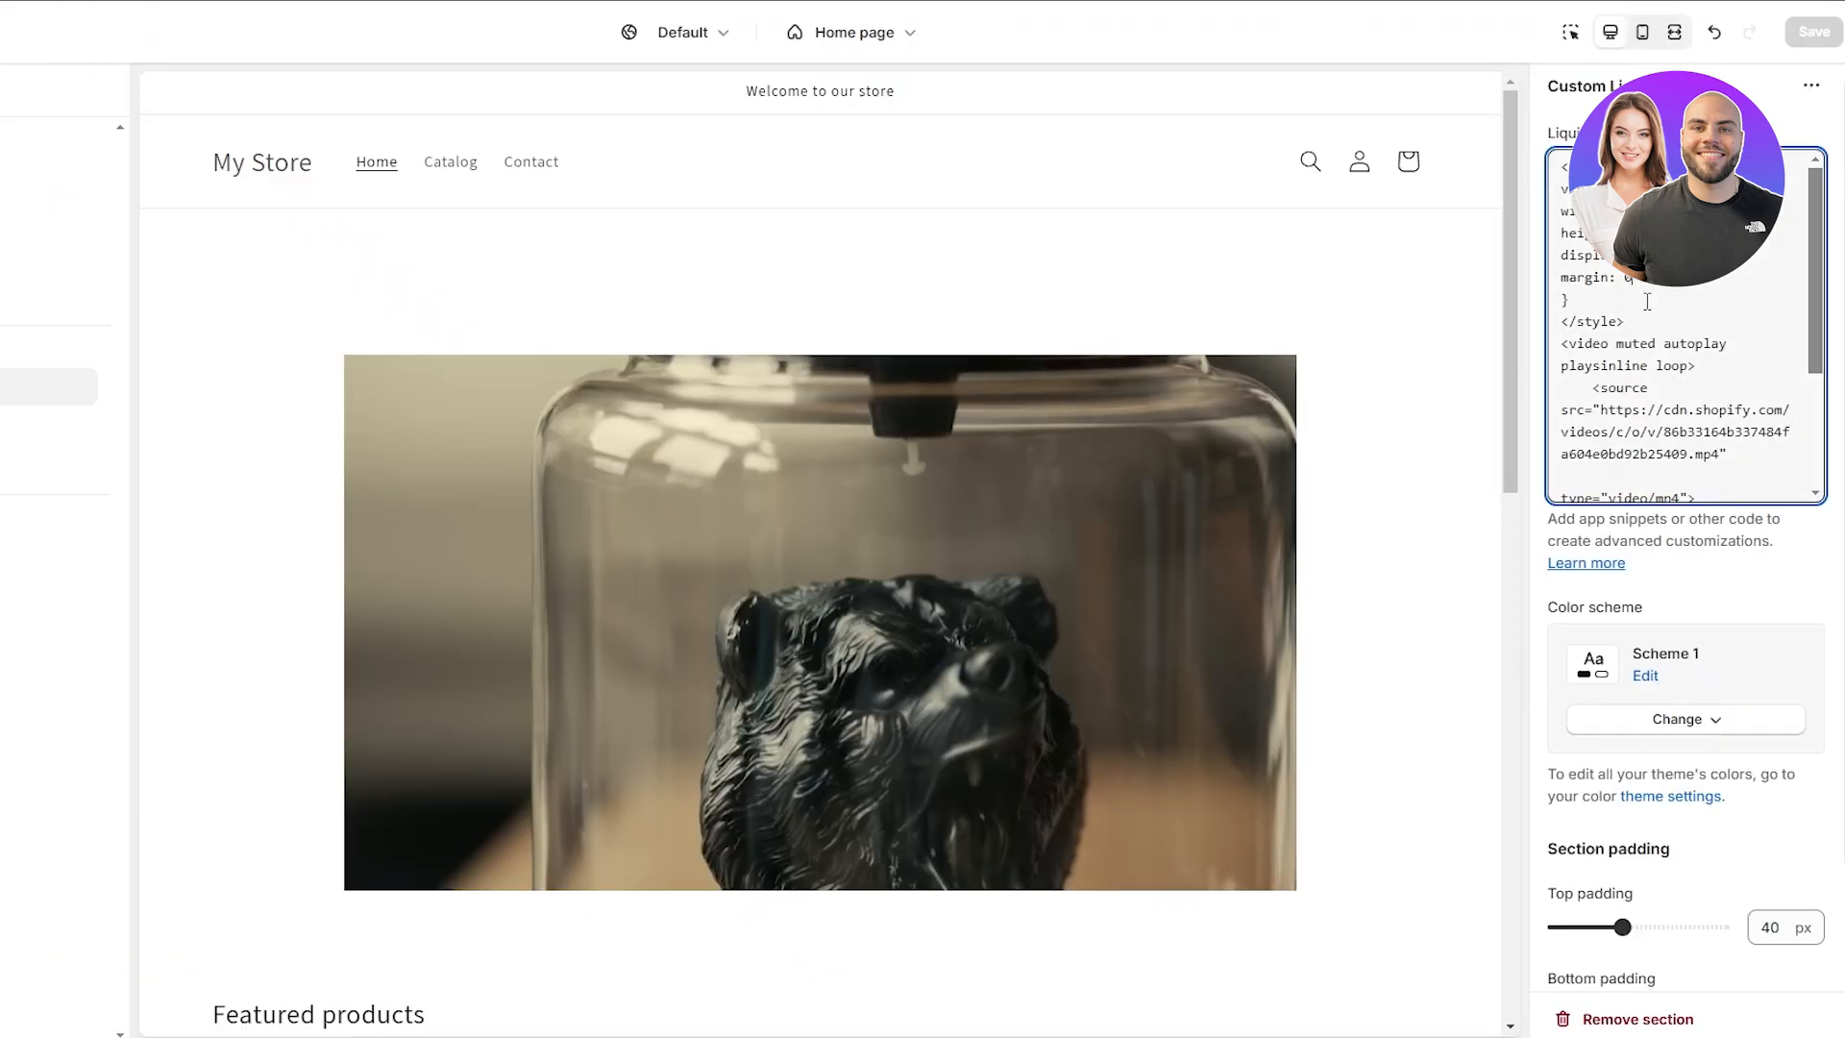
scroll(1688, 448, "down", 1)
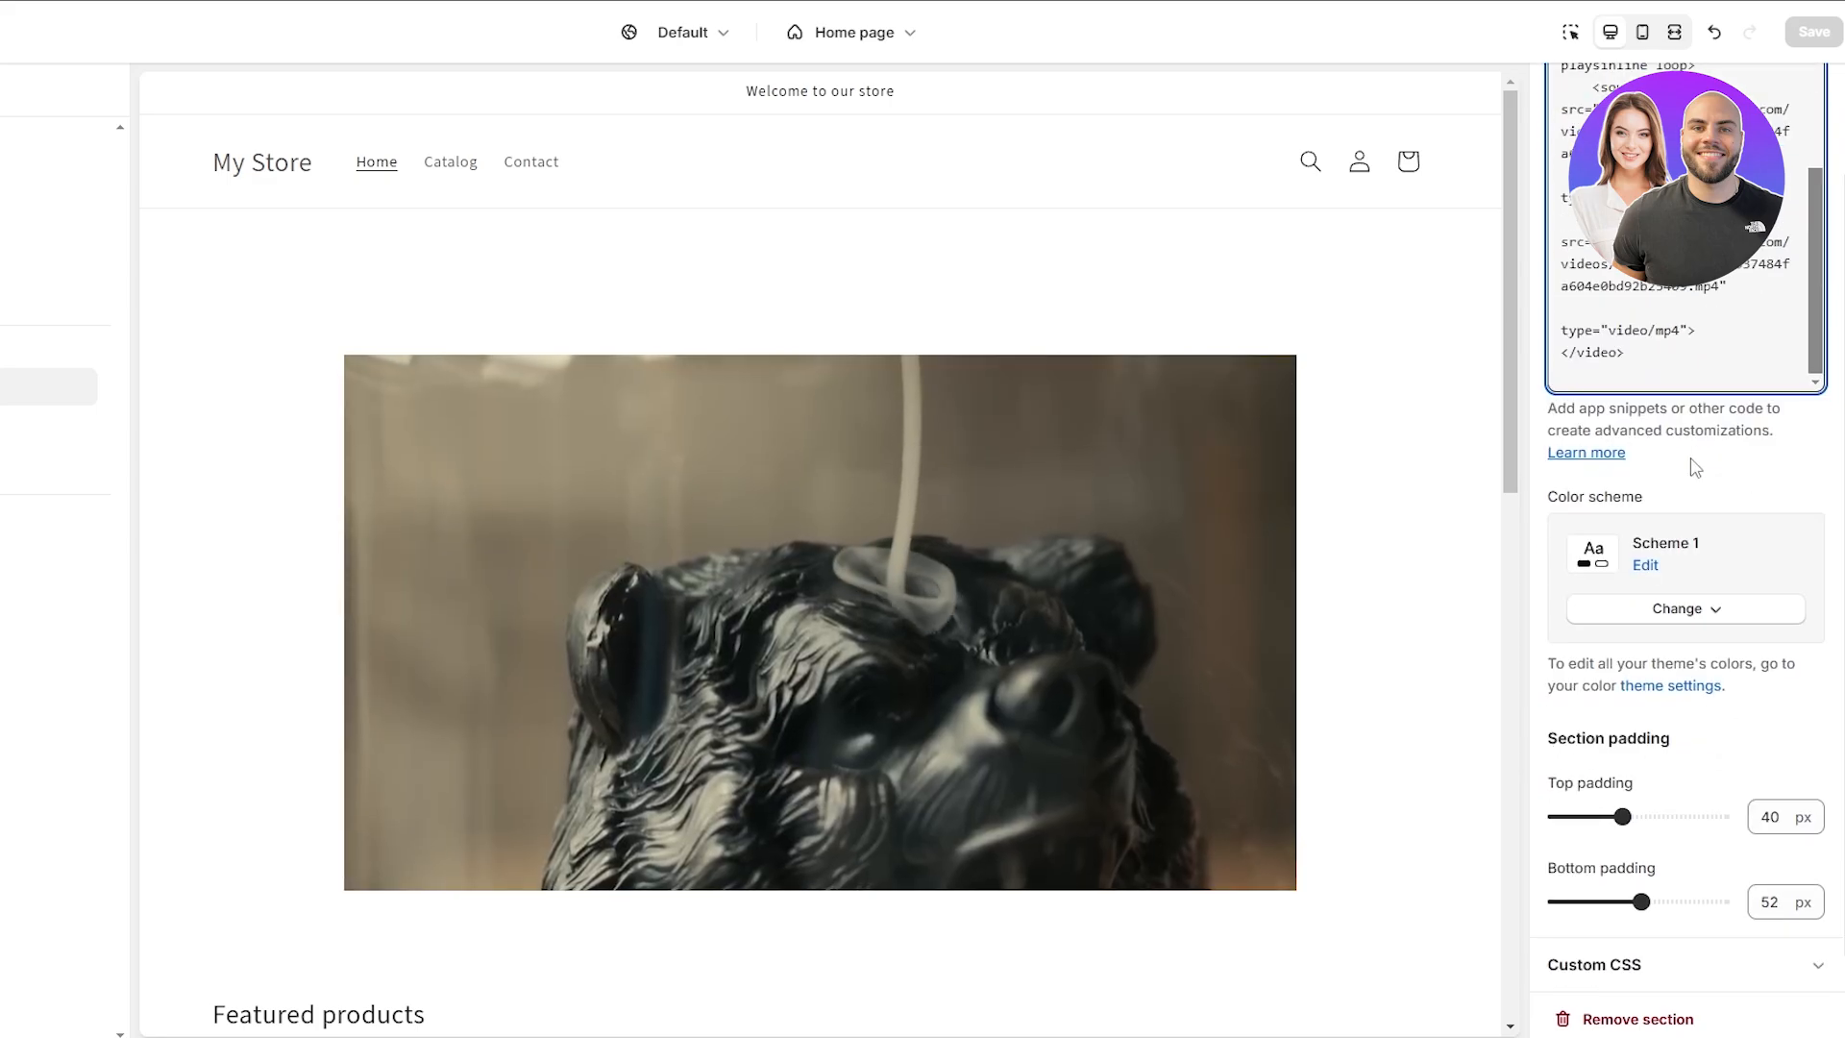
left_click_drag(1622, 815, 1553, 829)
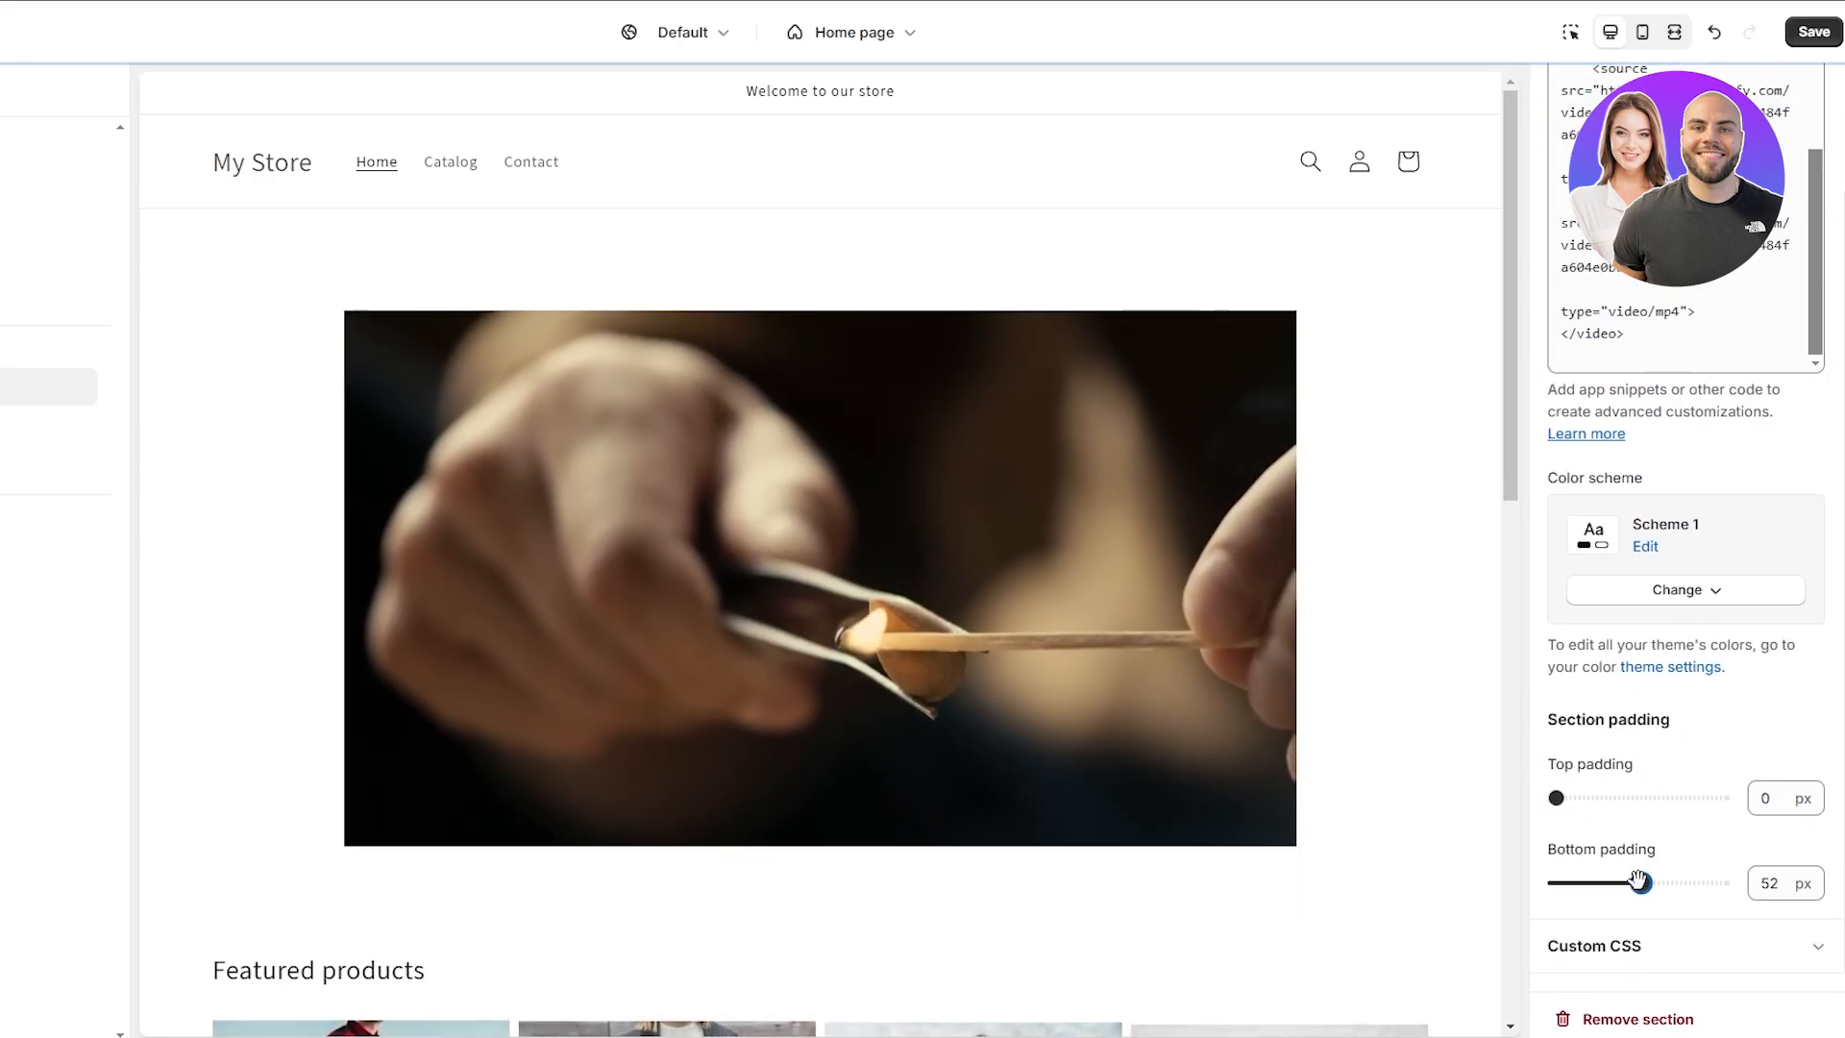
left_click_drag(1641, 882, 1485, 908)
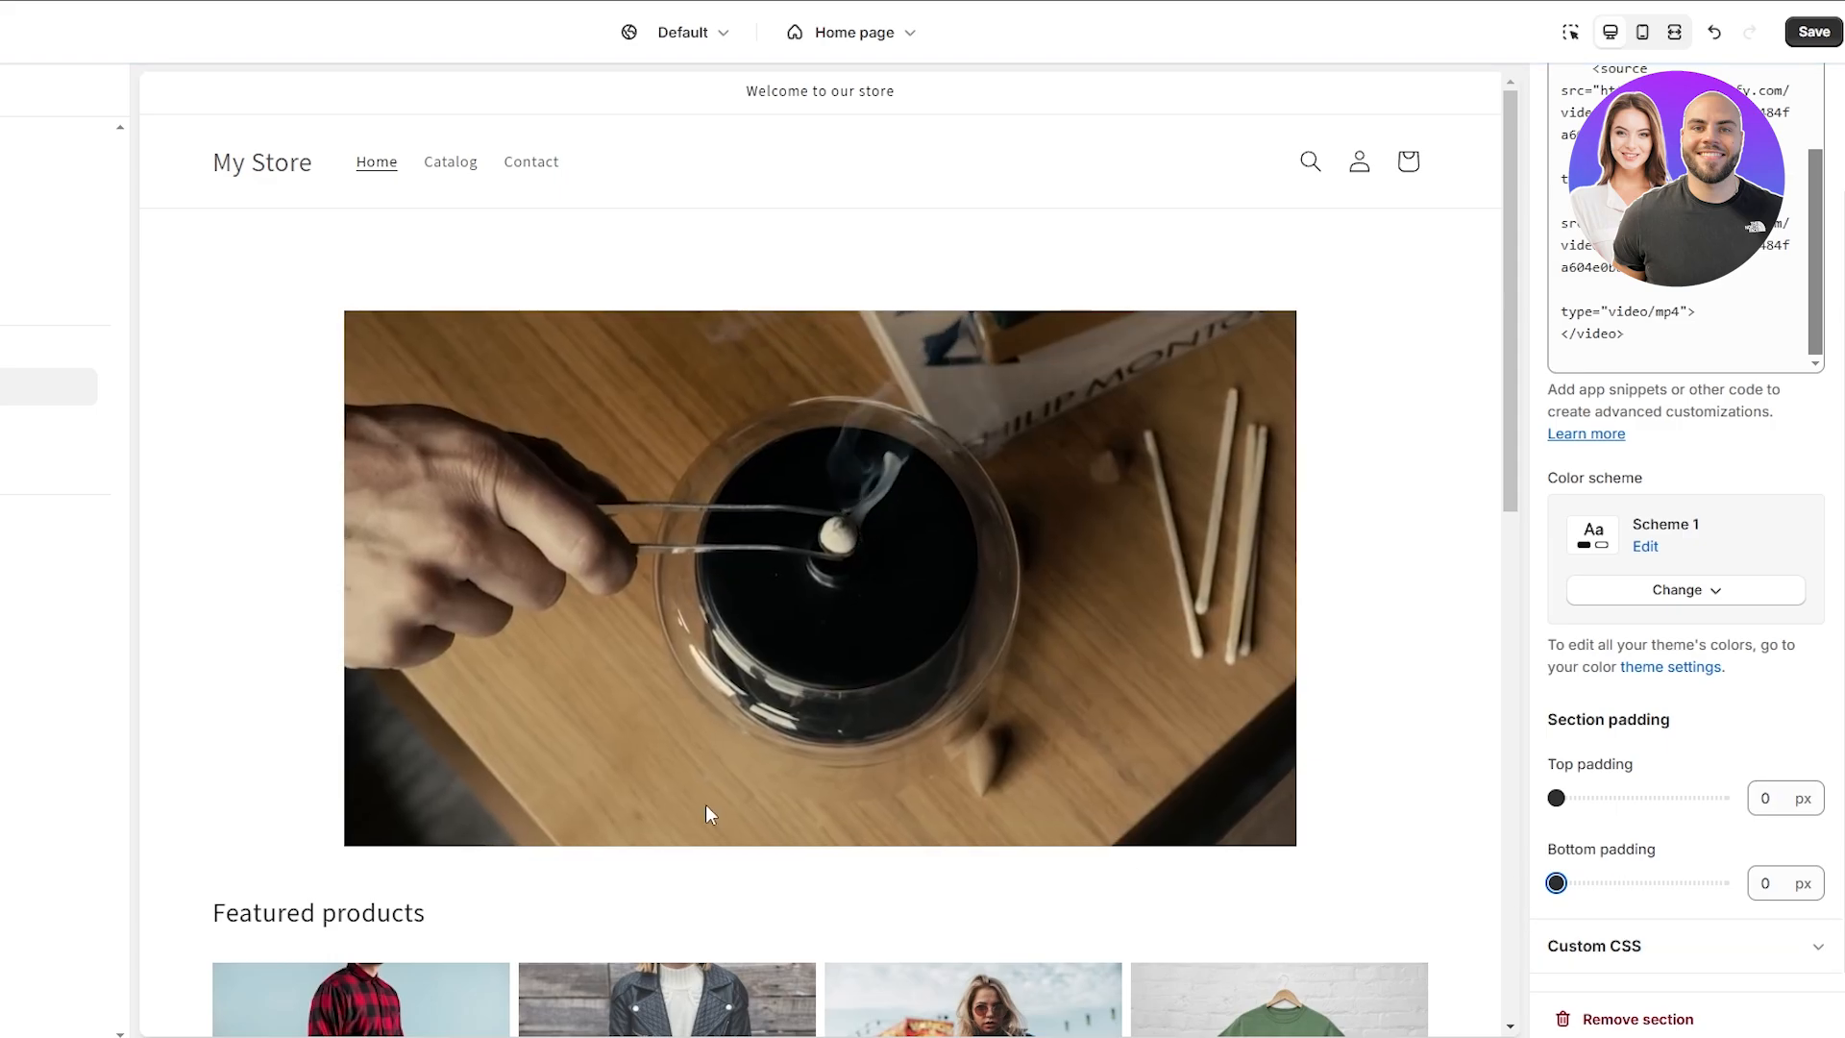
scroll(706, 815, "down", 3)
left_click(1814, 31)
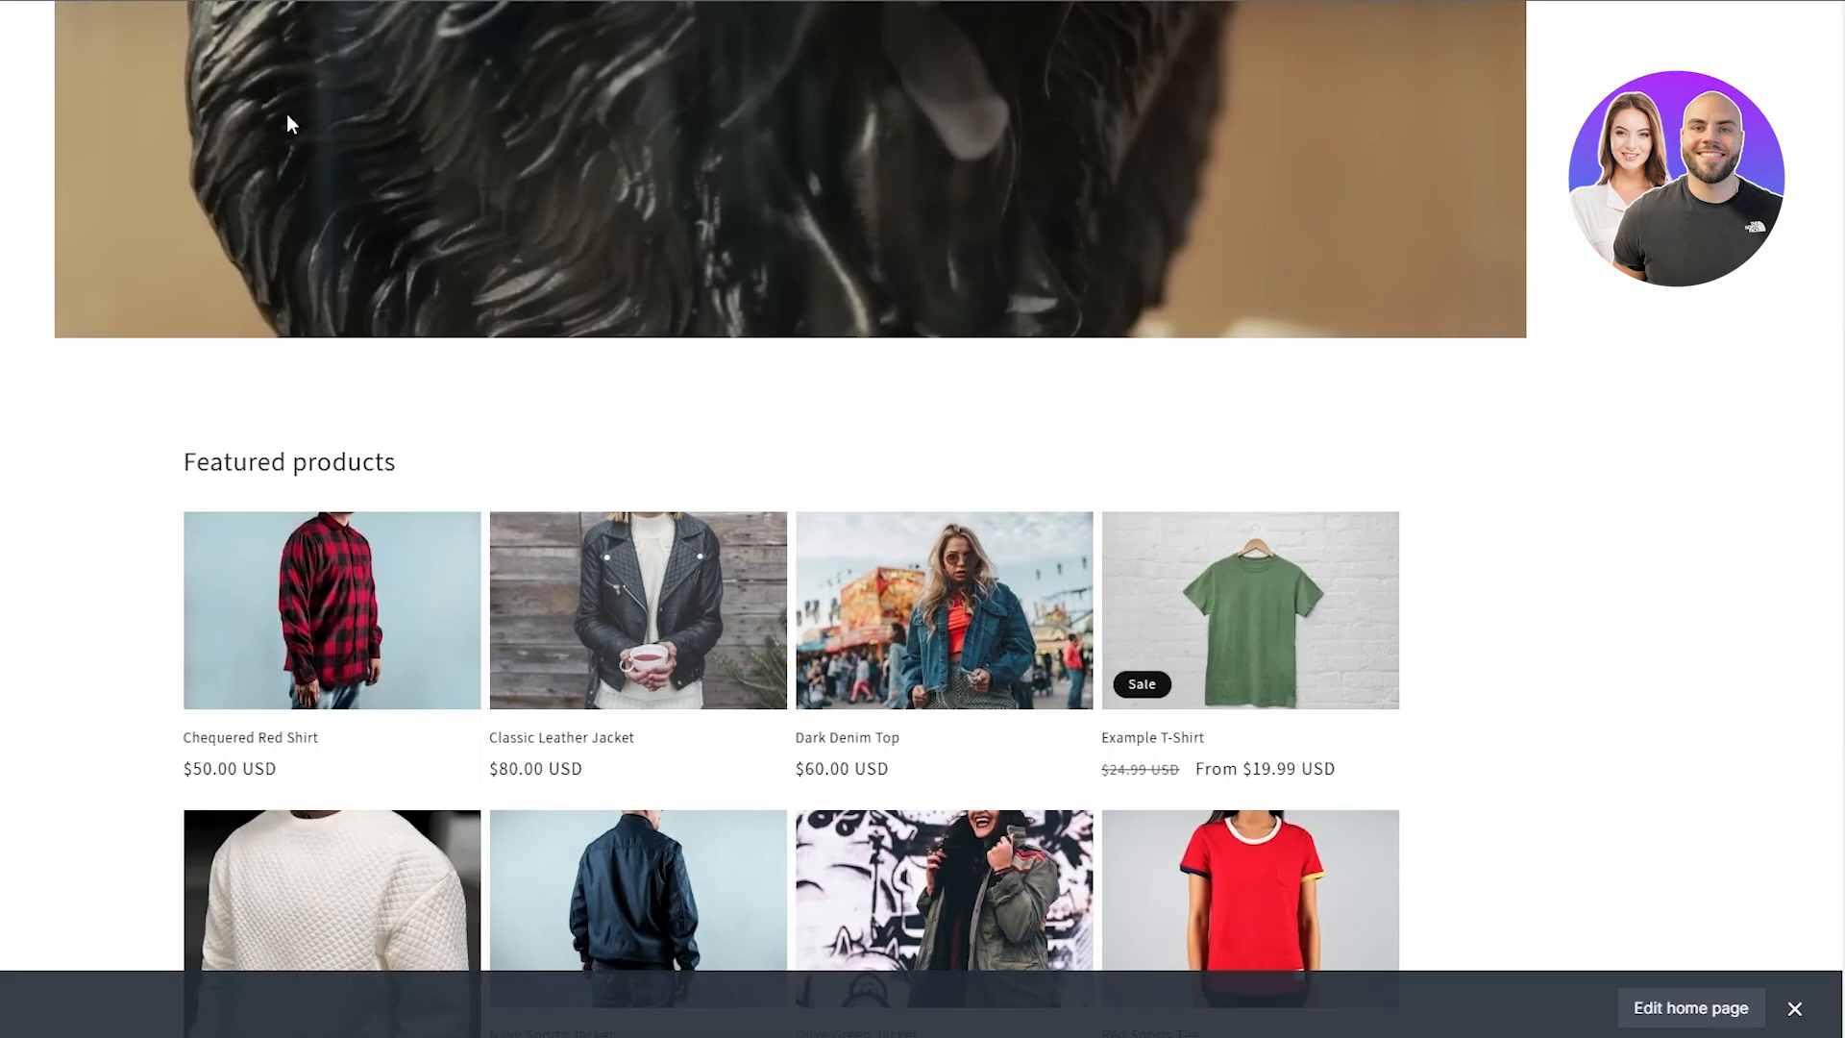
scroll(90, 389, "up", 5)
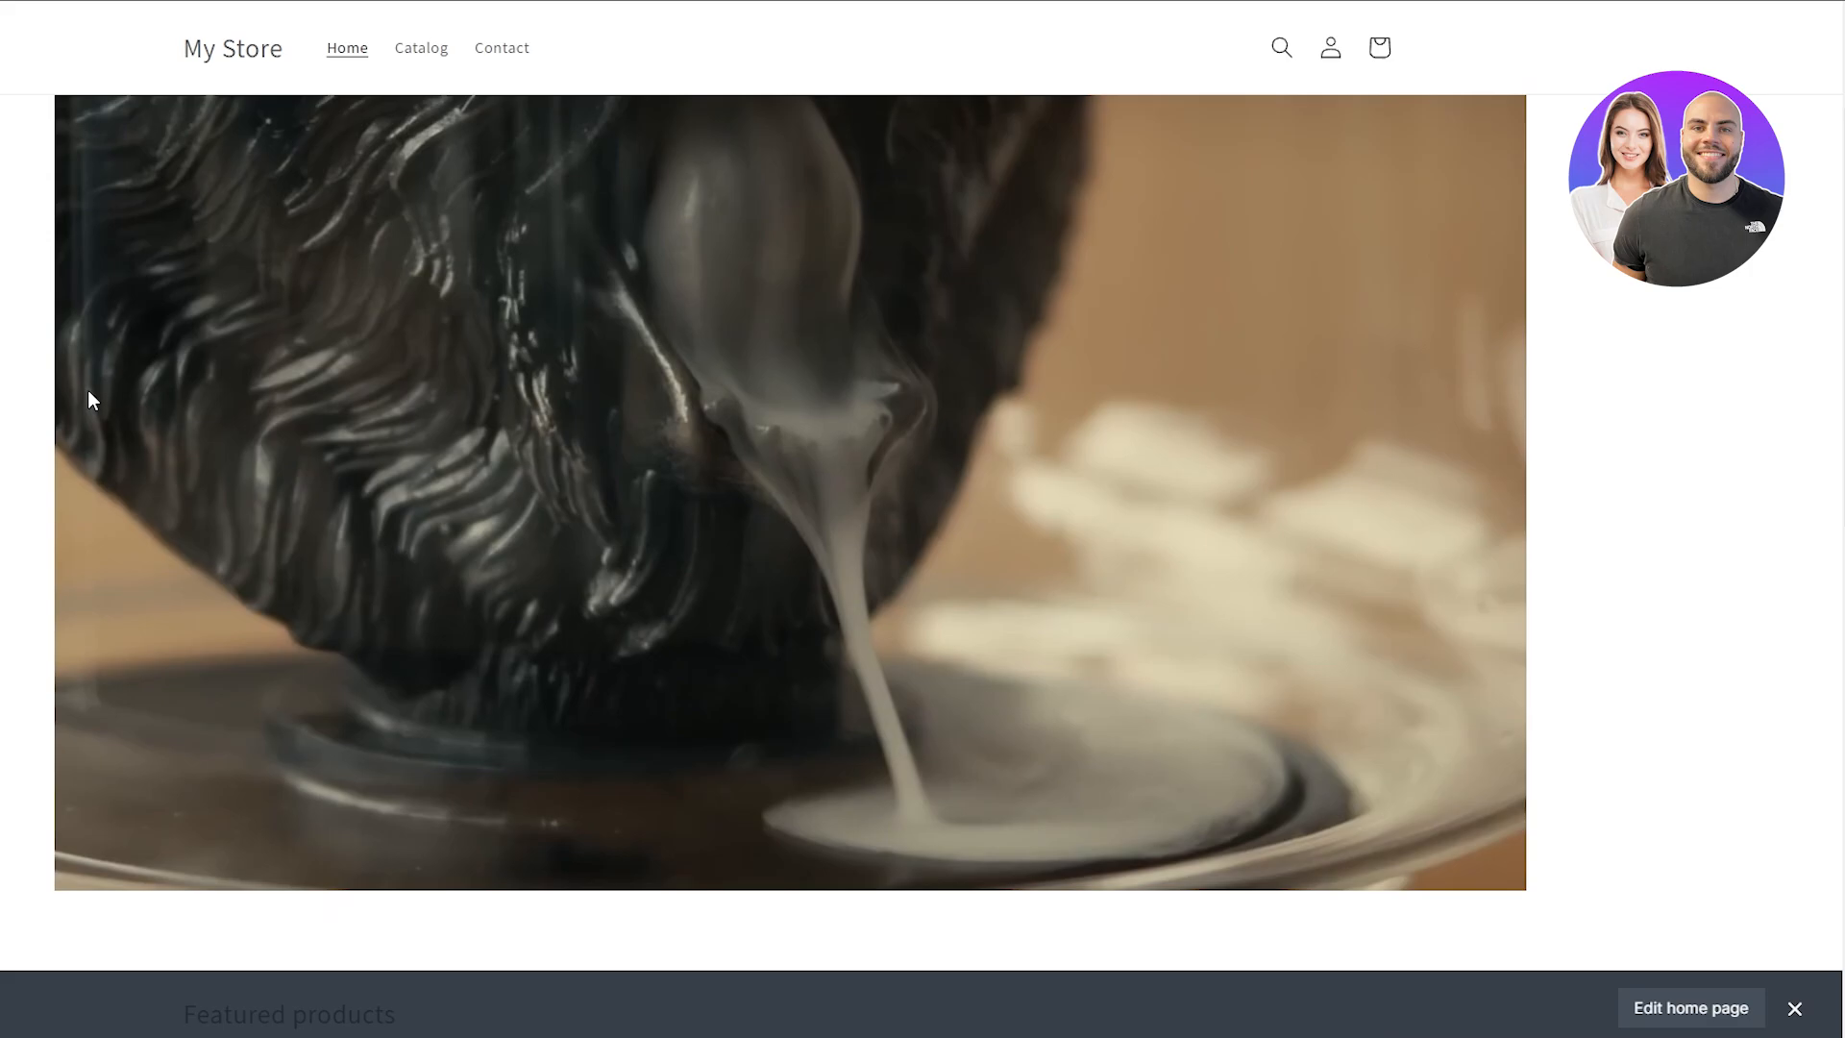
Review the video banner on the storefront and in the theme editor, including the template's available sections and the Custom Liquid code.
scroll(882, 665, "down", 4)
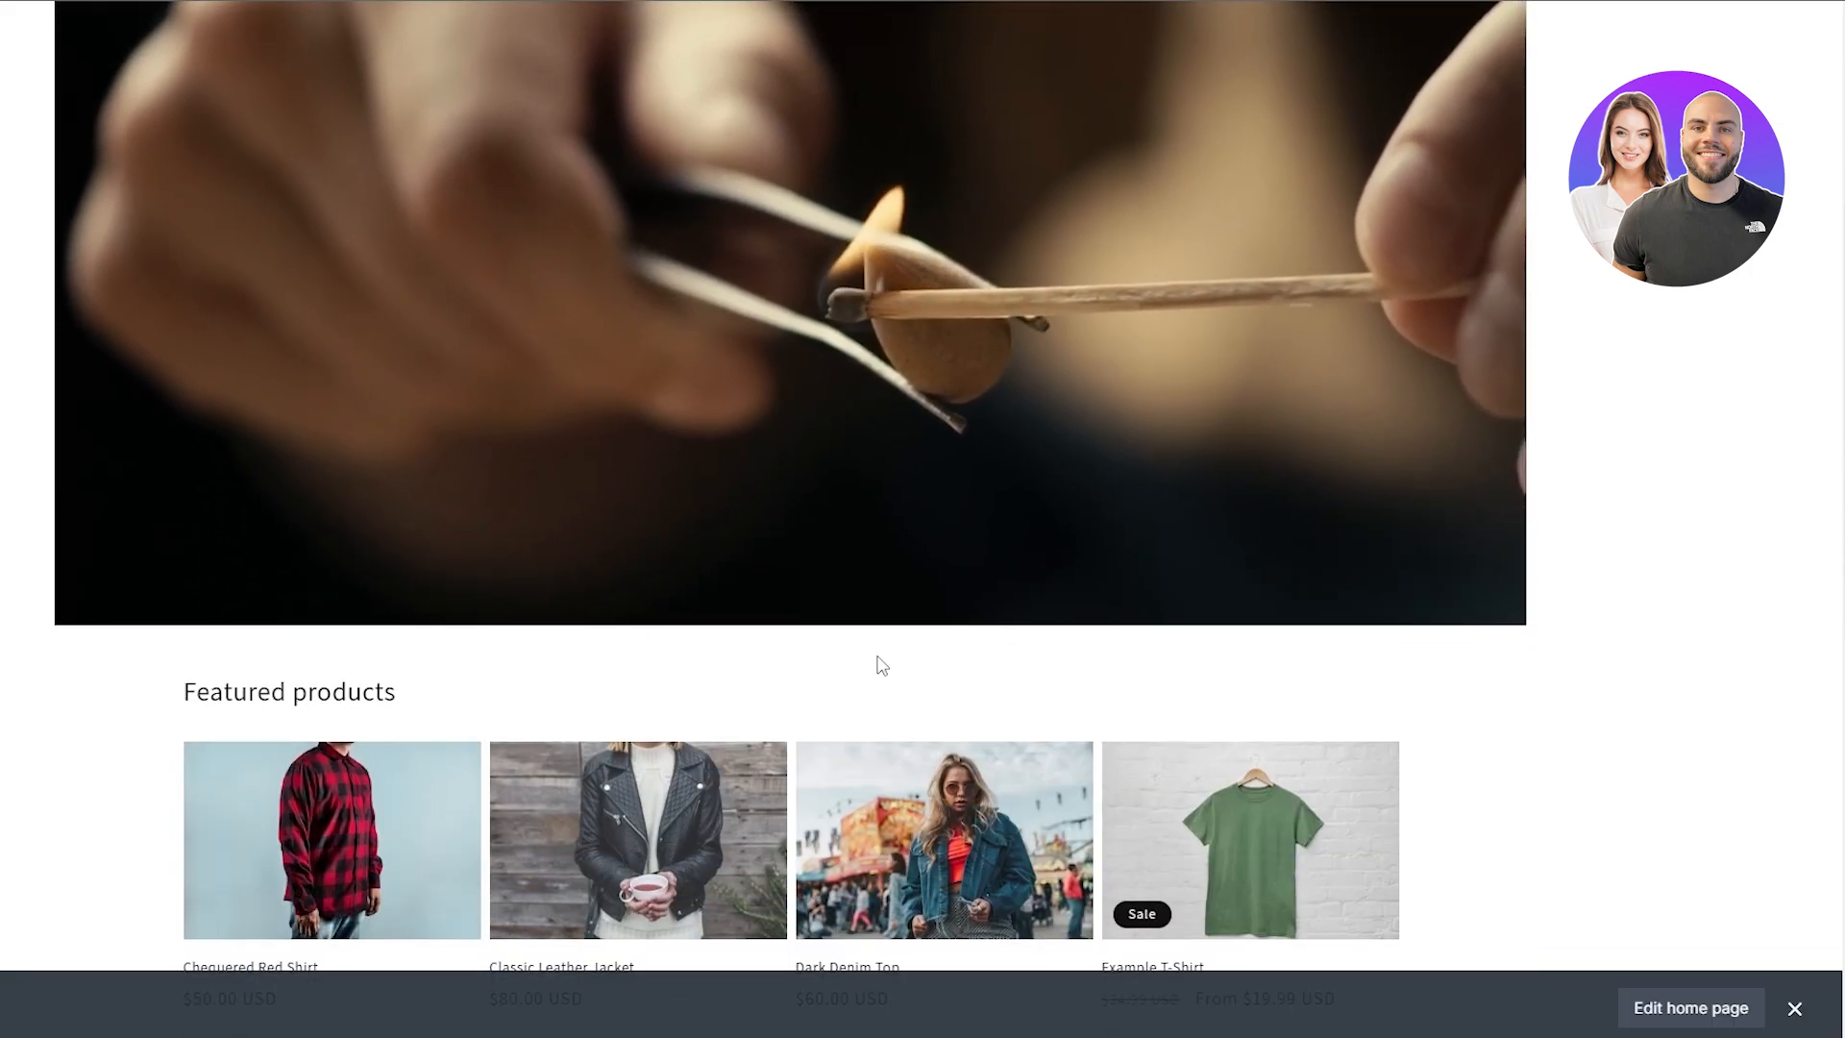
scroll(380, 669, "up", 5)
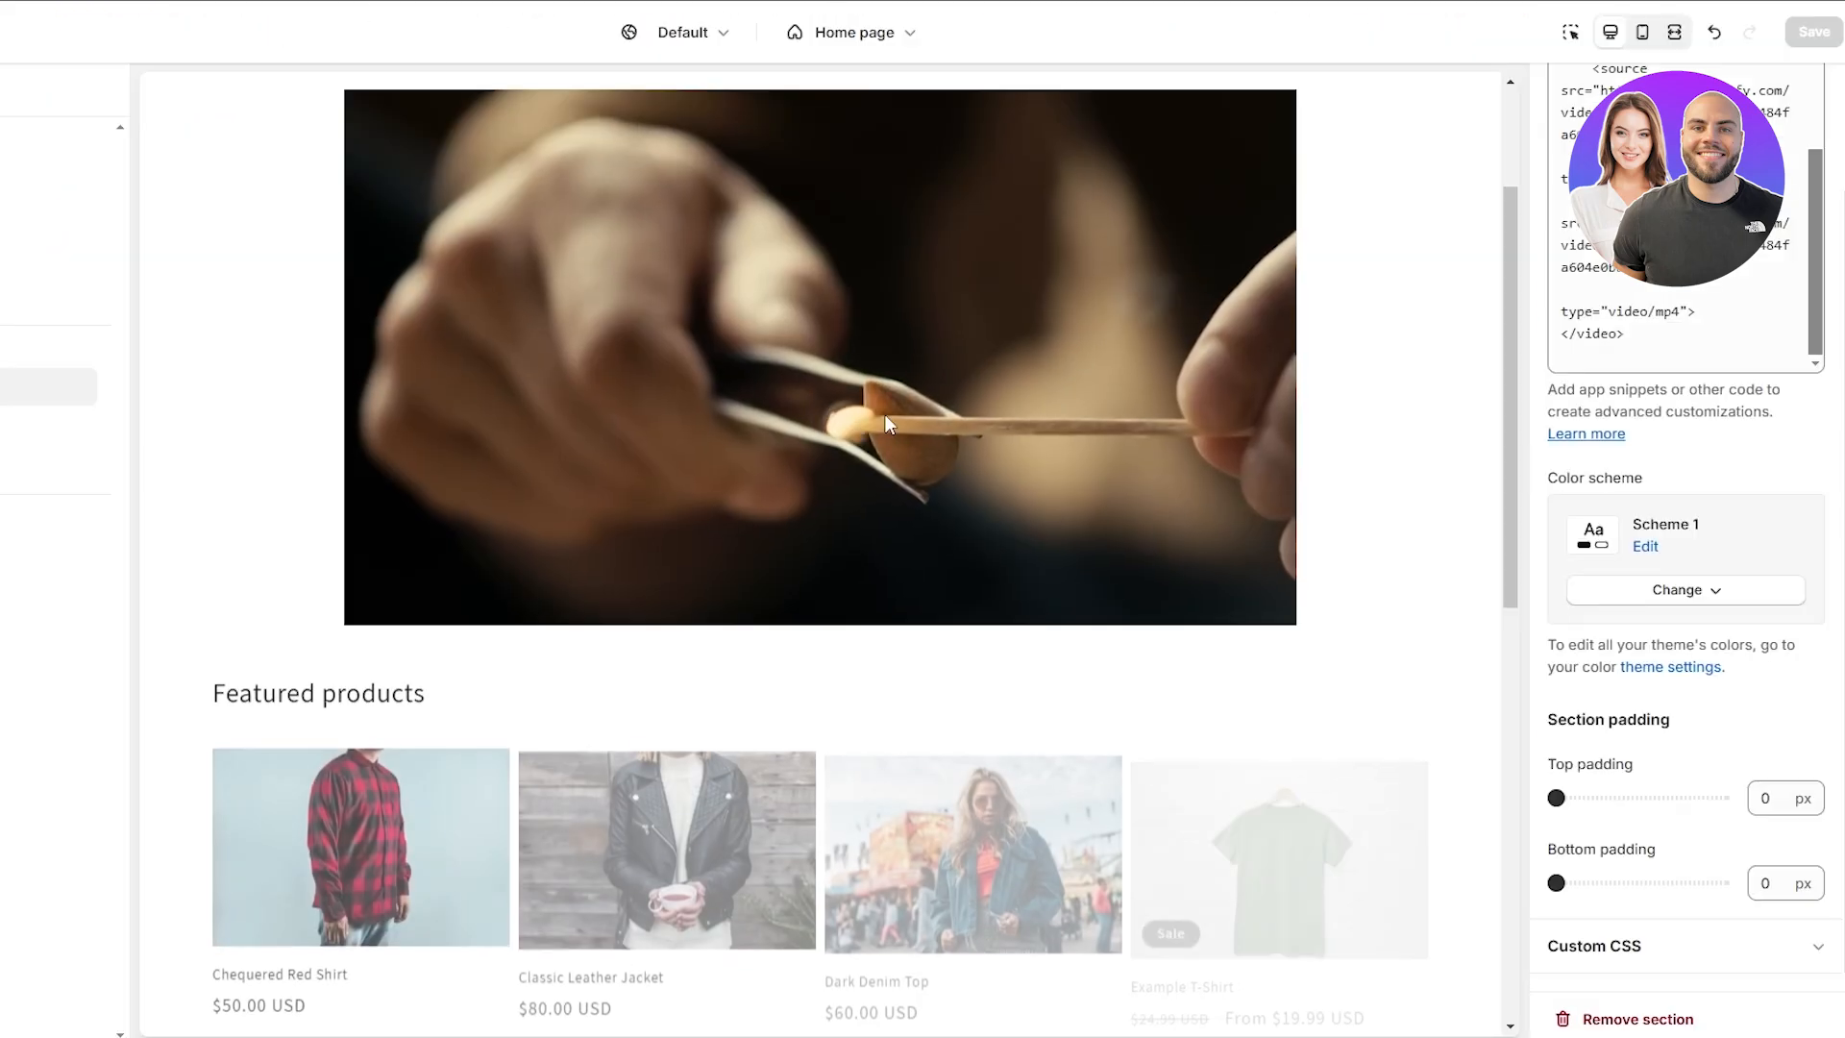
scroll(824, 536, "up", 3)
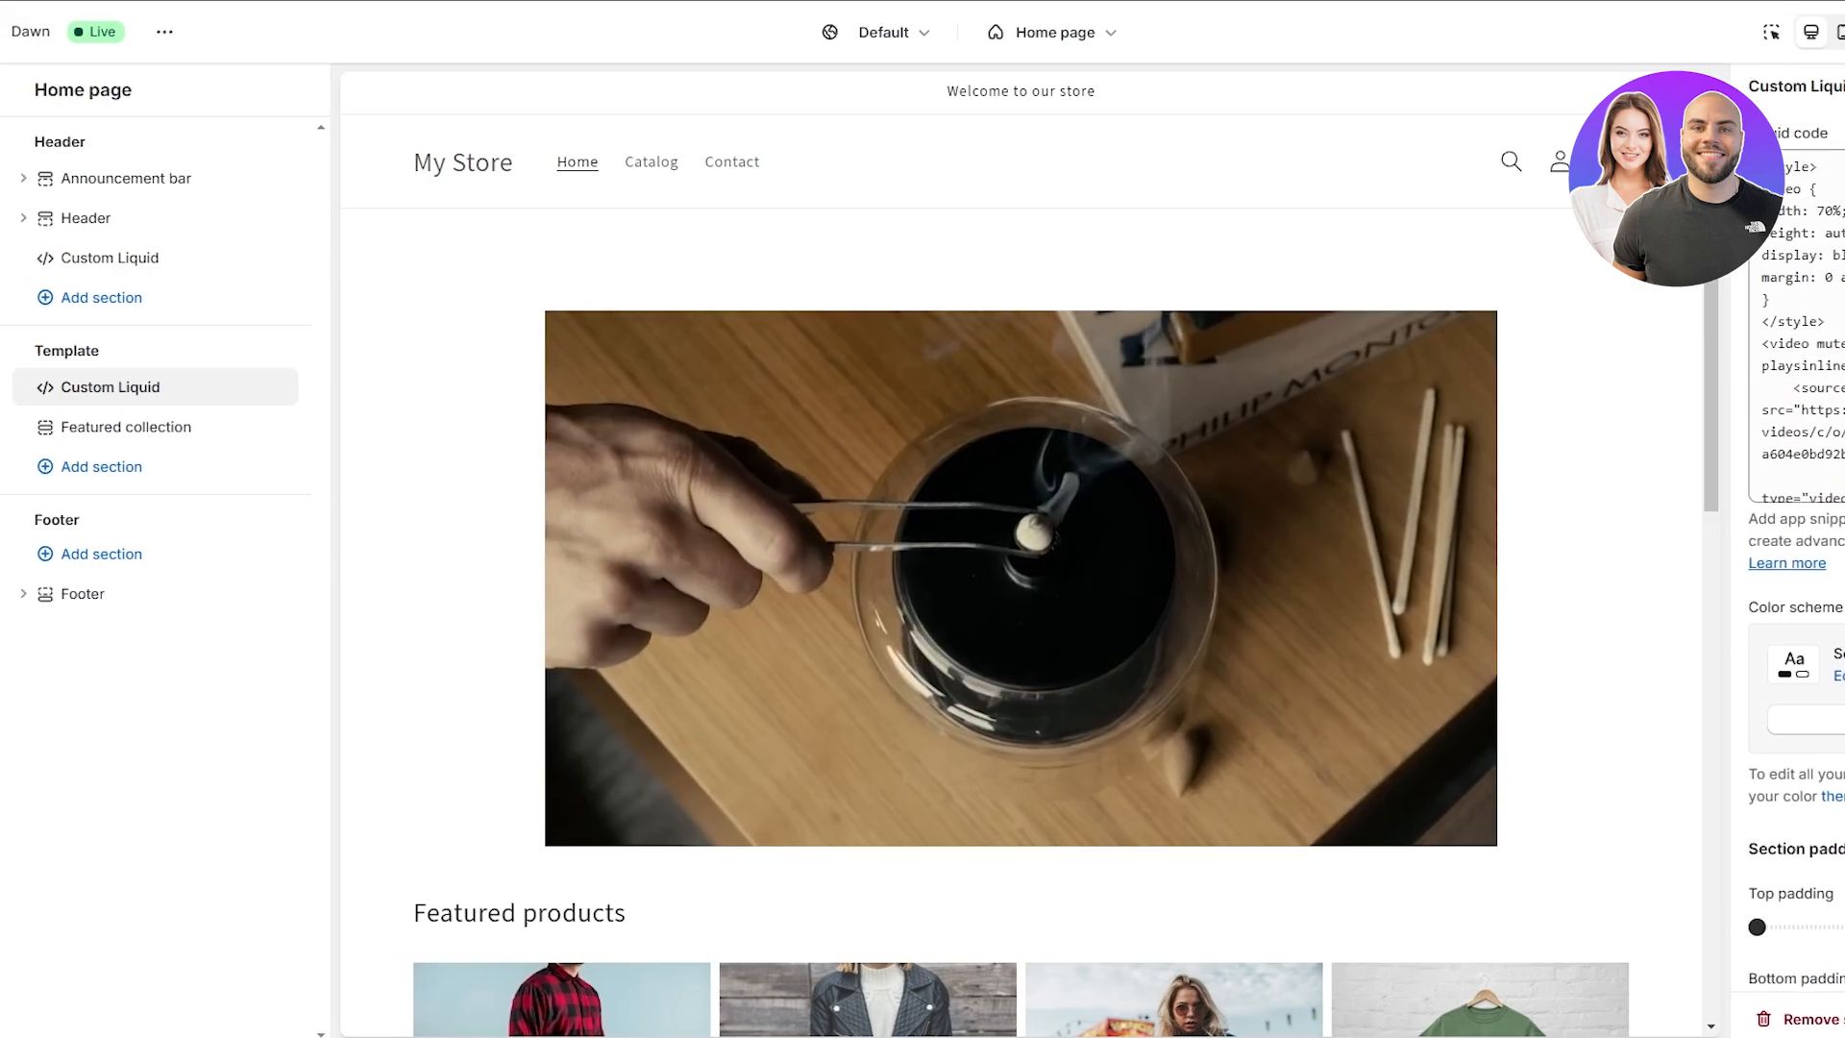
left_click(101, 469)
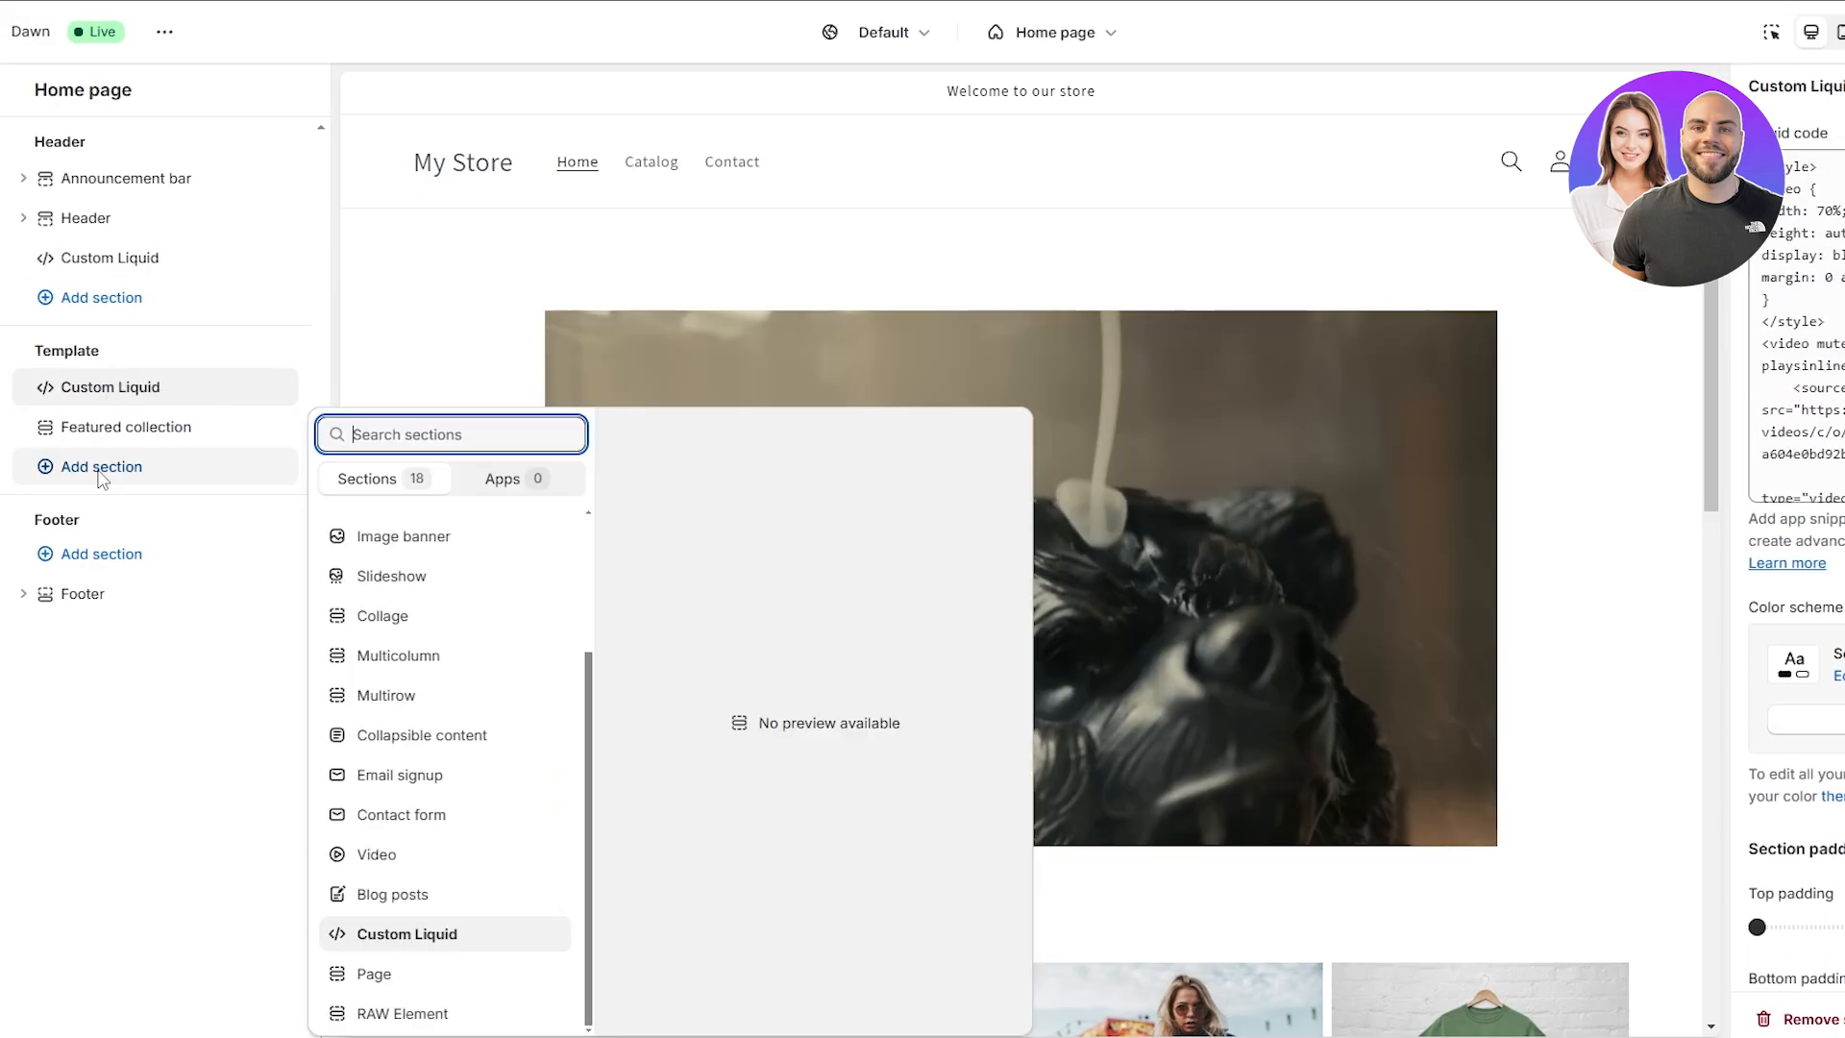
key("Escape")
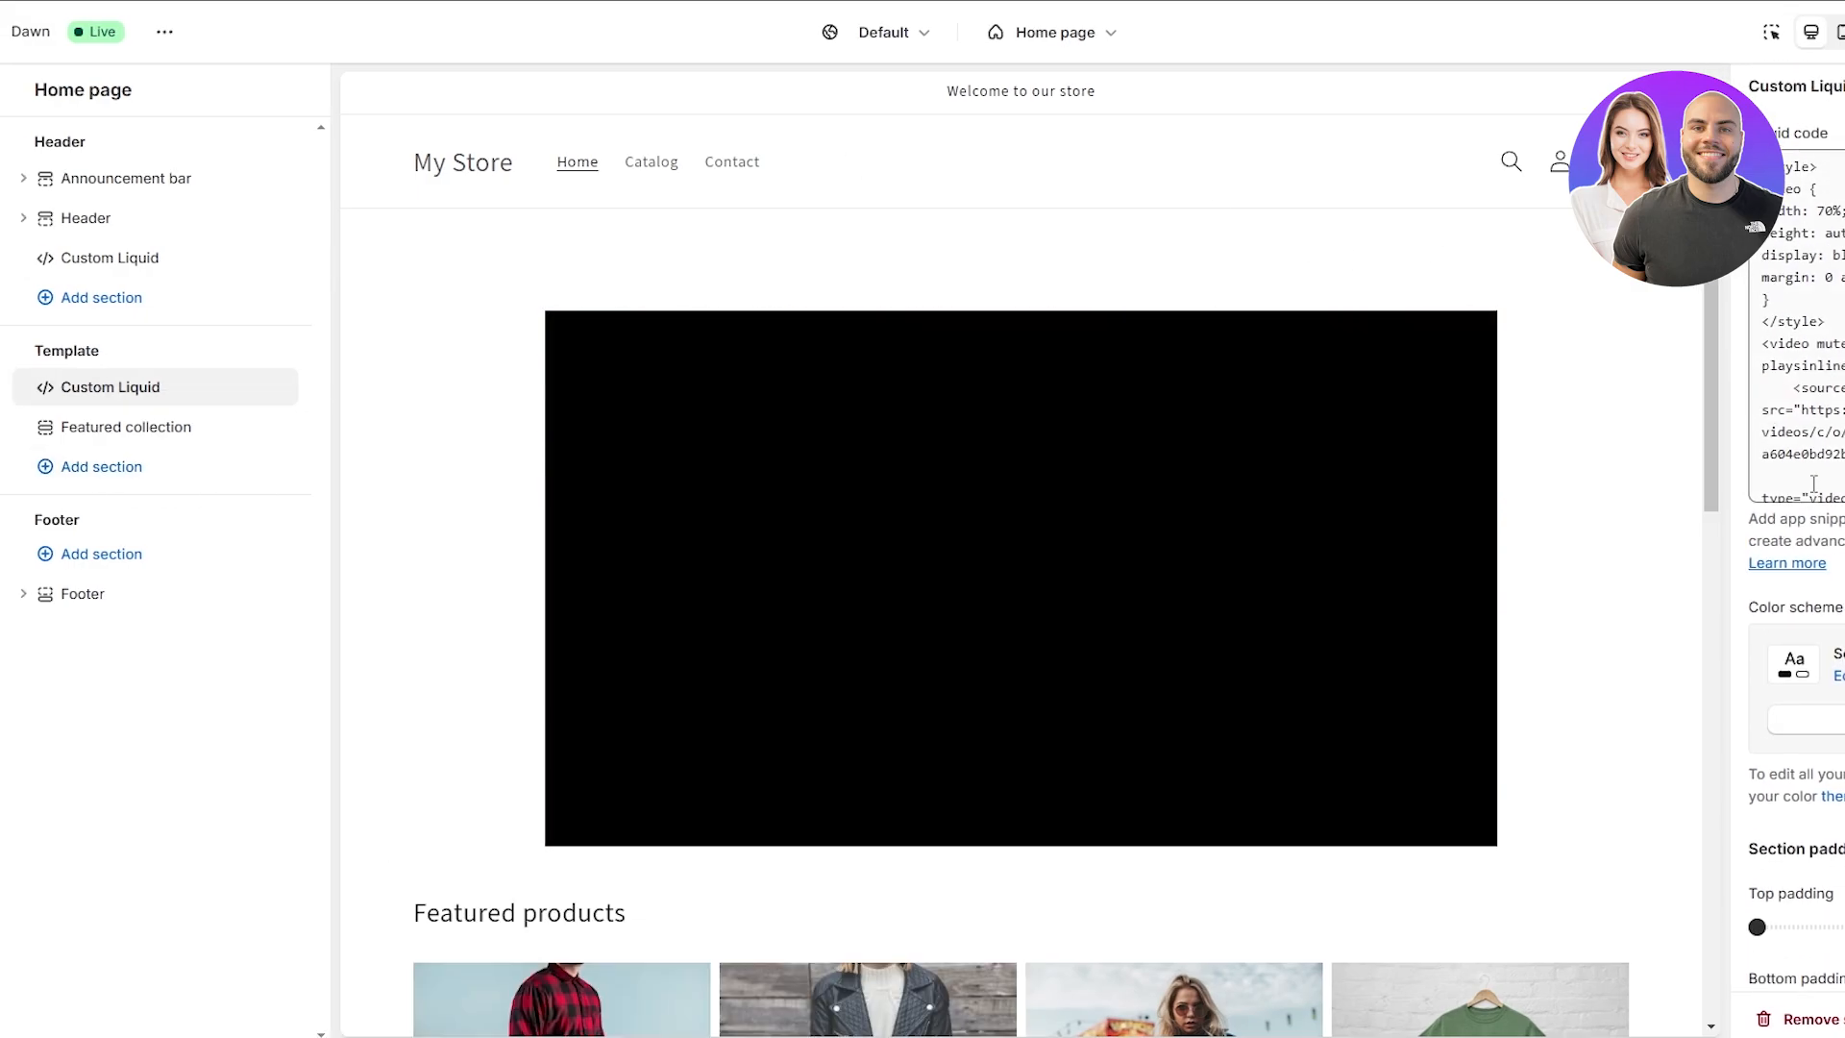
scroll(1792, 538, "down", 1)
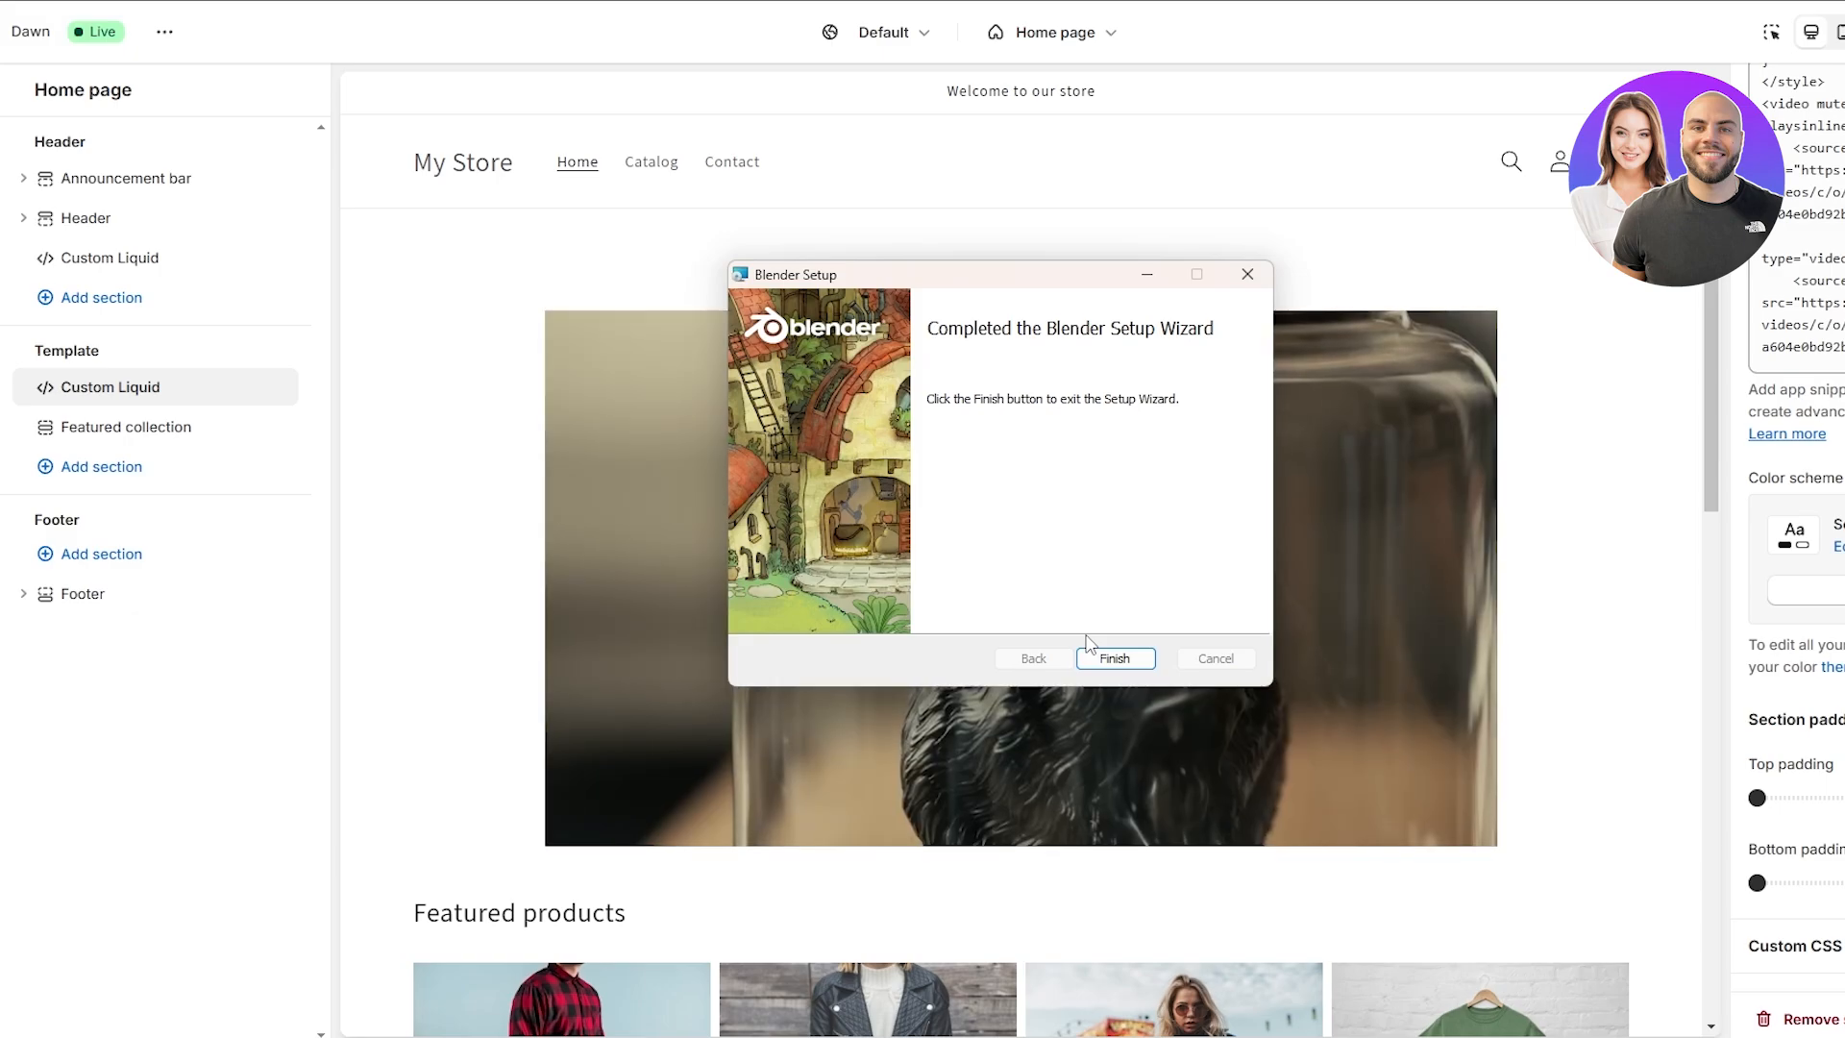
Finish the Blender installation and open Animated Walking Tshirt.blend in Blender, keeping the default quick setup options.
left_click(1116, 658)
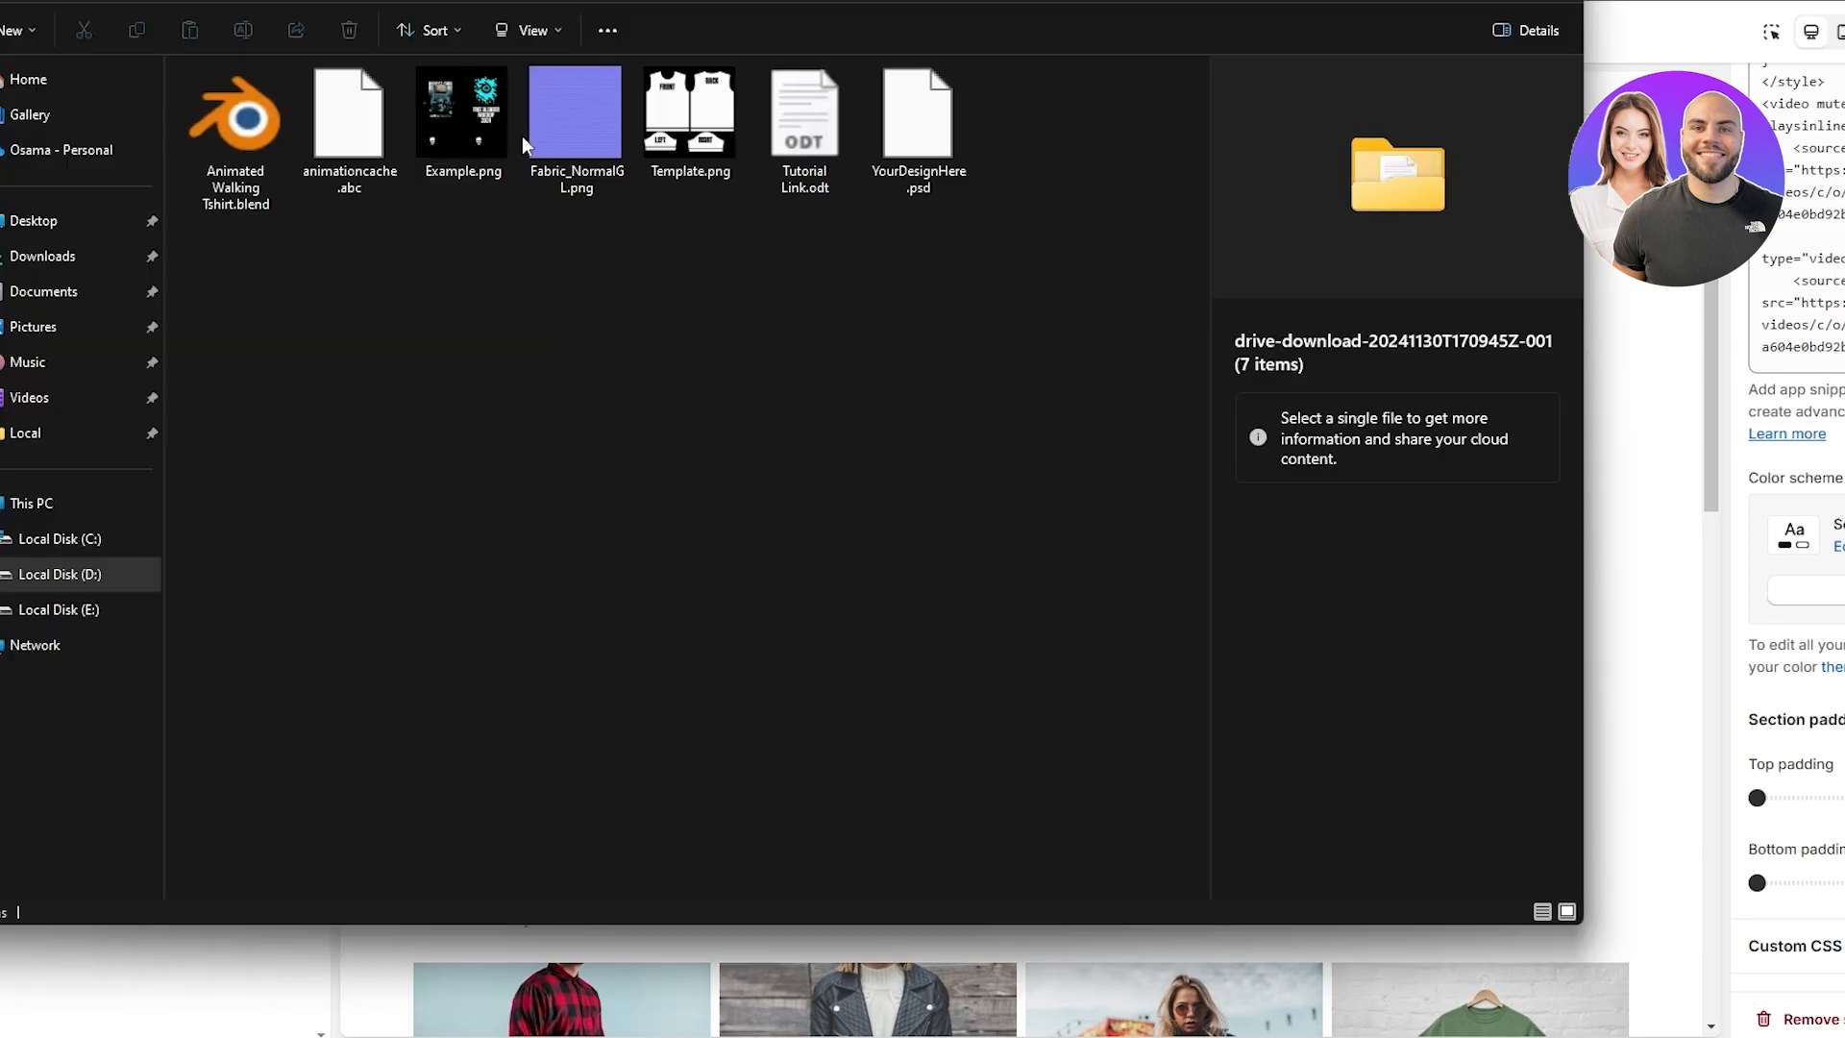
double_click(259, 158)
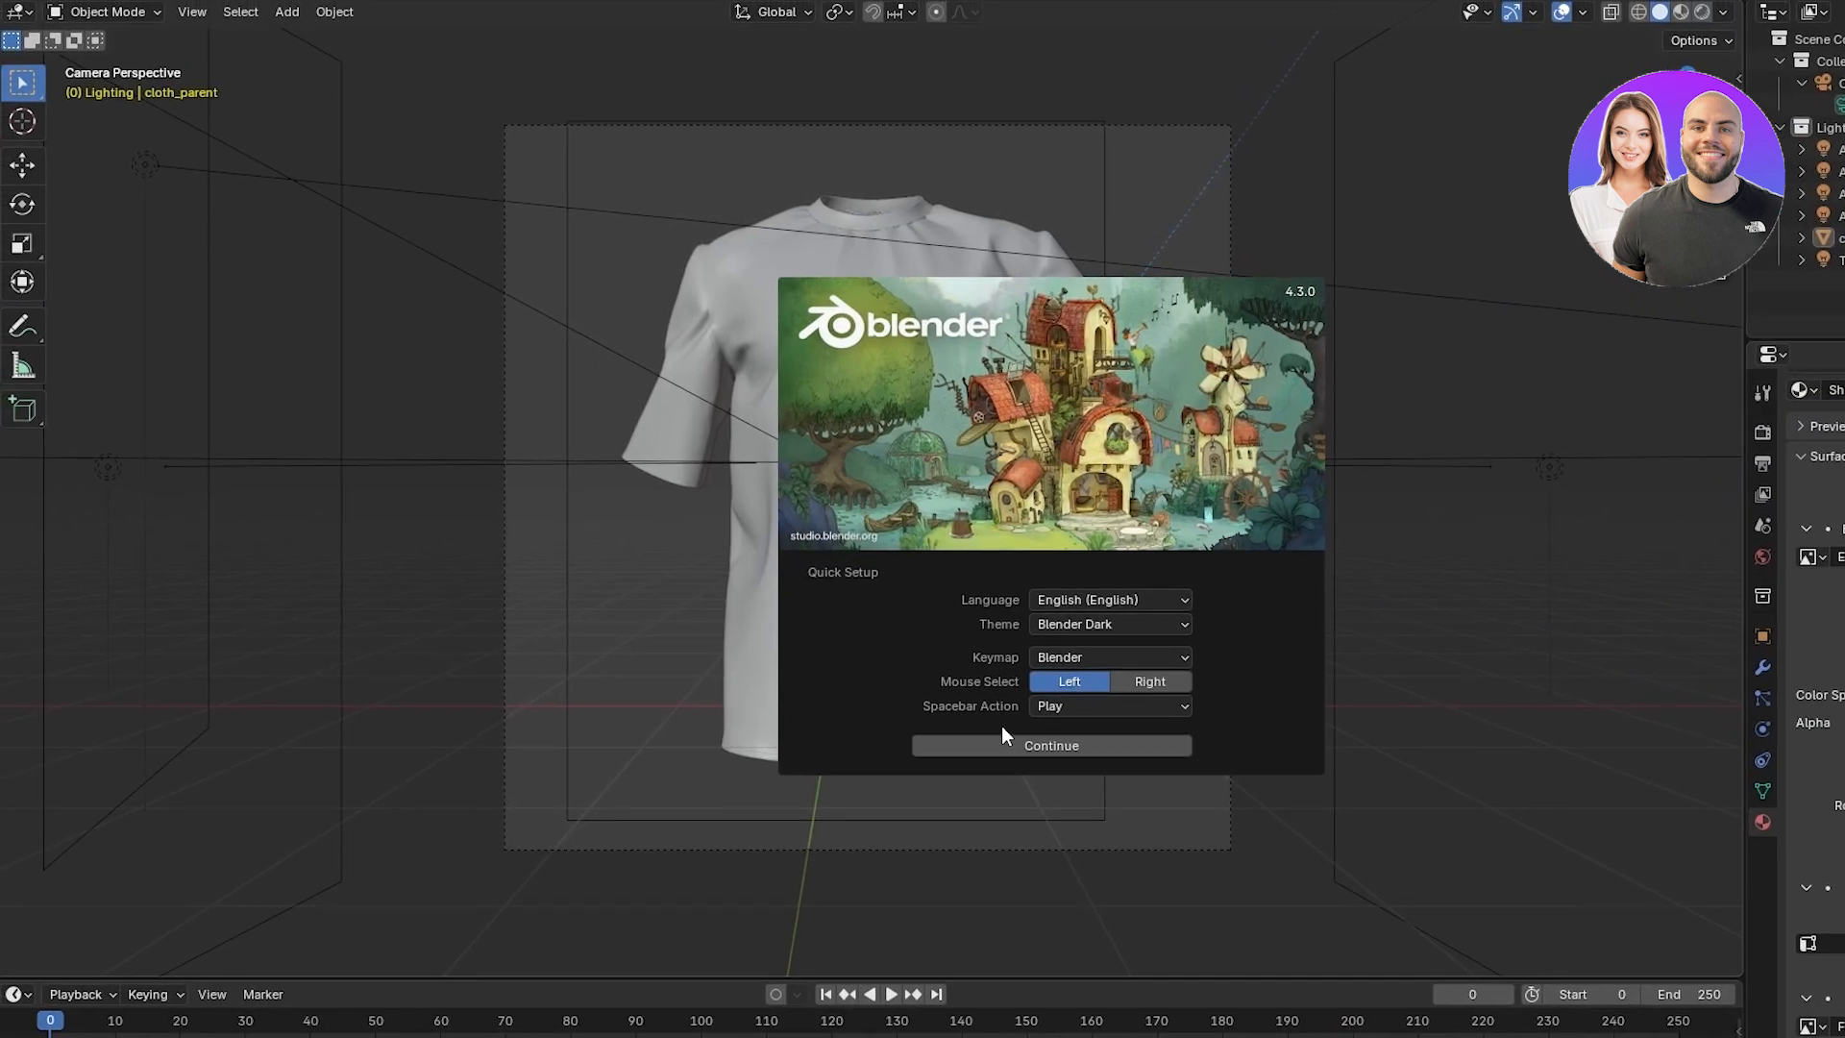
left_click(1099, 752)
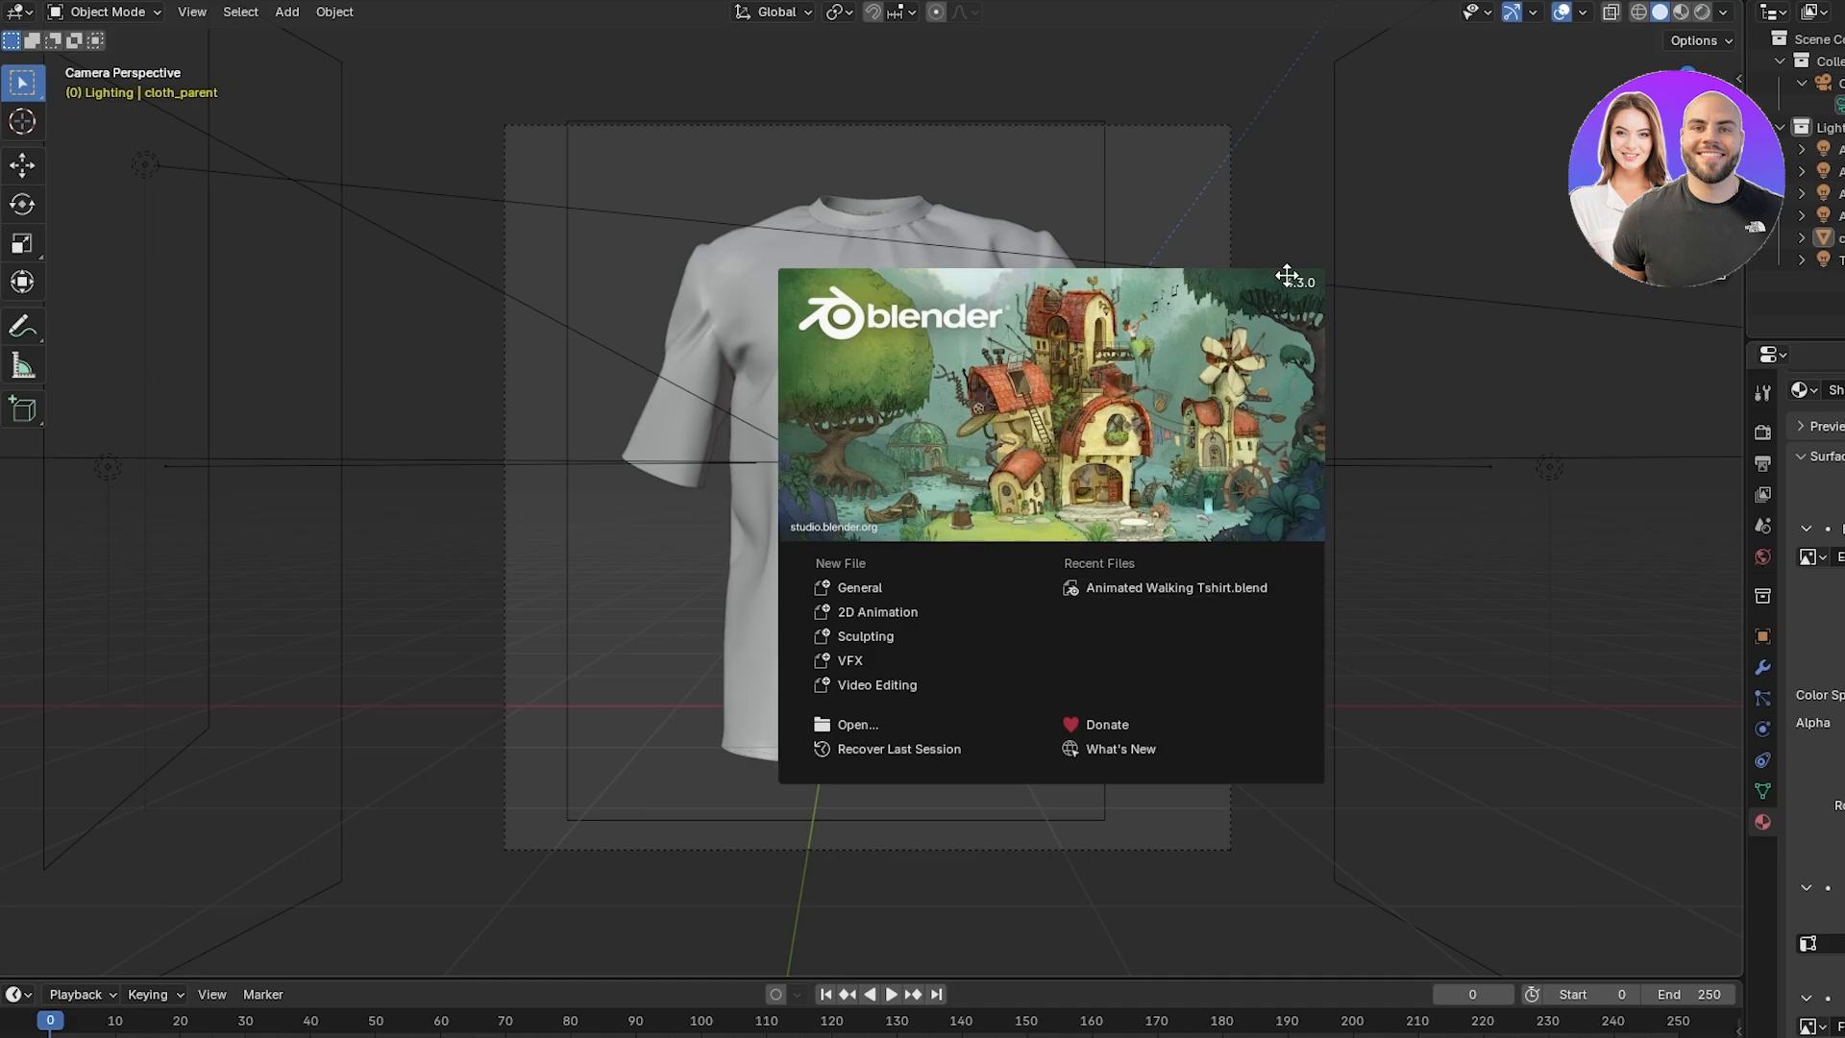
left_click(858, 478)
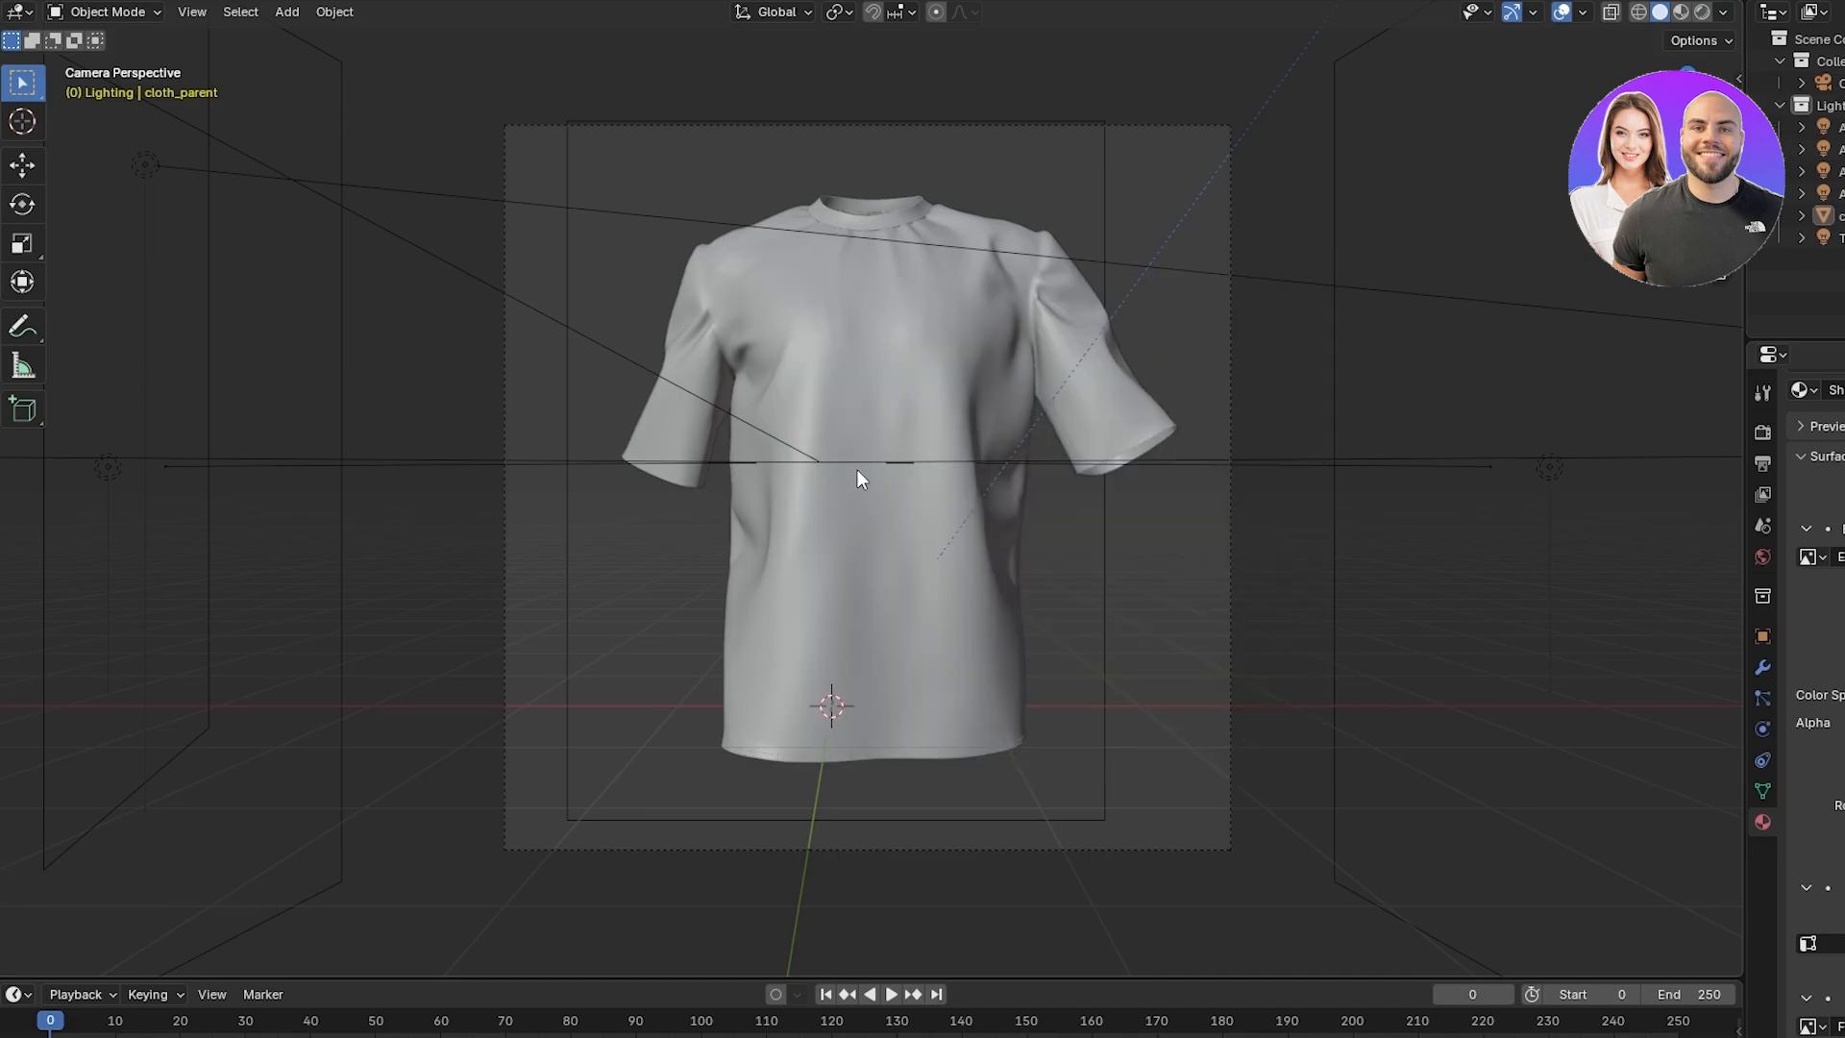
Preview the T-shirt animation up to frame 24 and display the MeshSequenceCache modifier of cloth_parent.
left_click(891, 995)
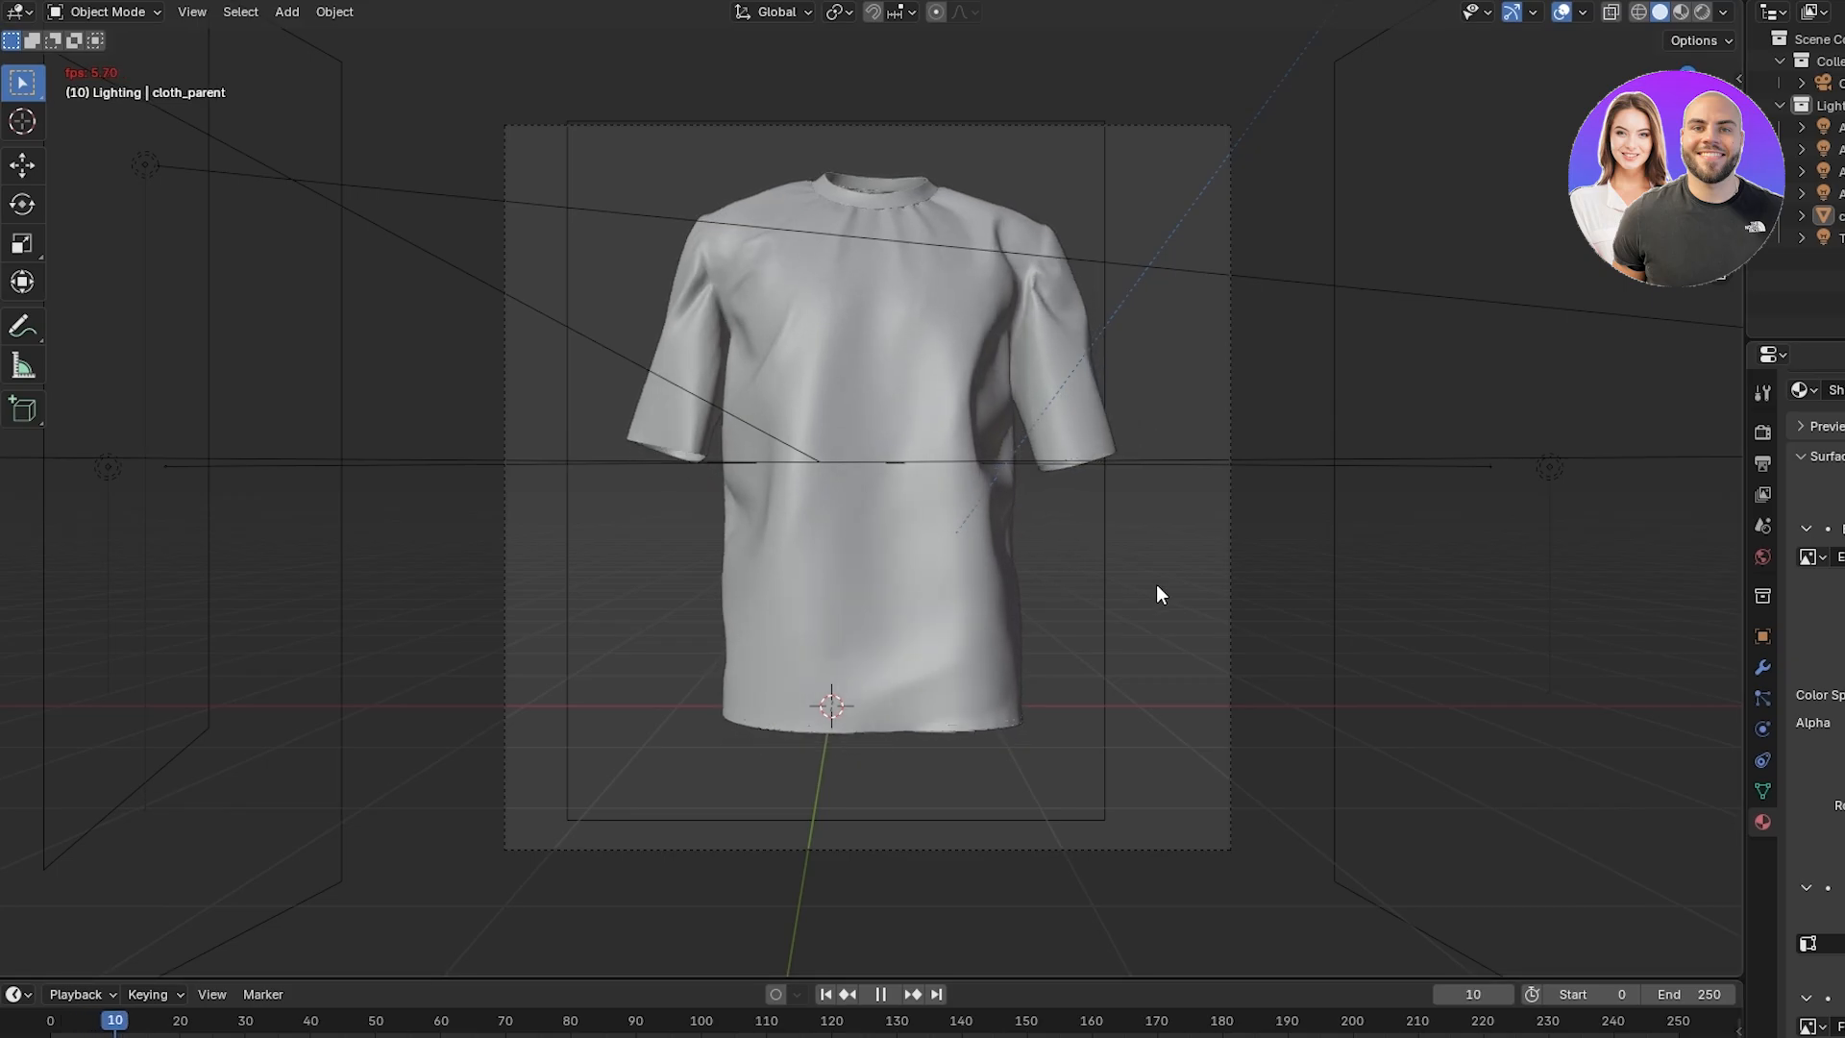
key("space")
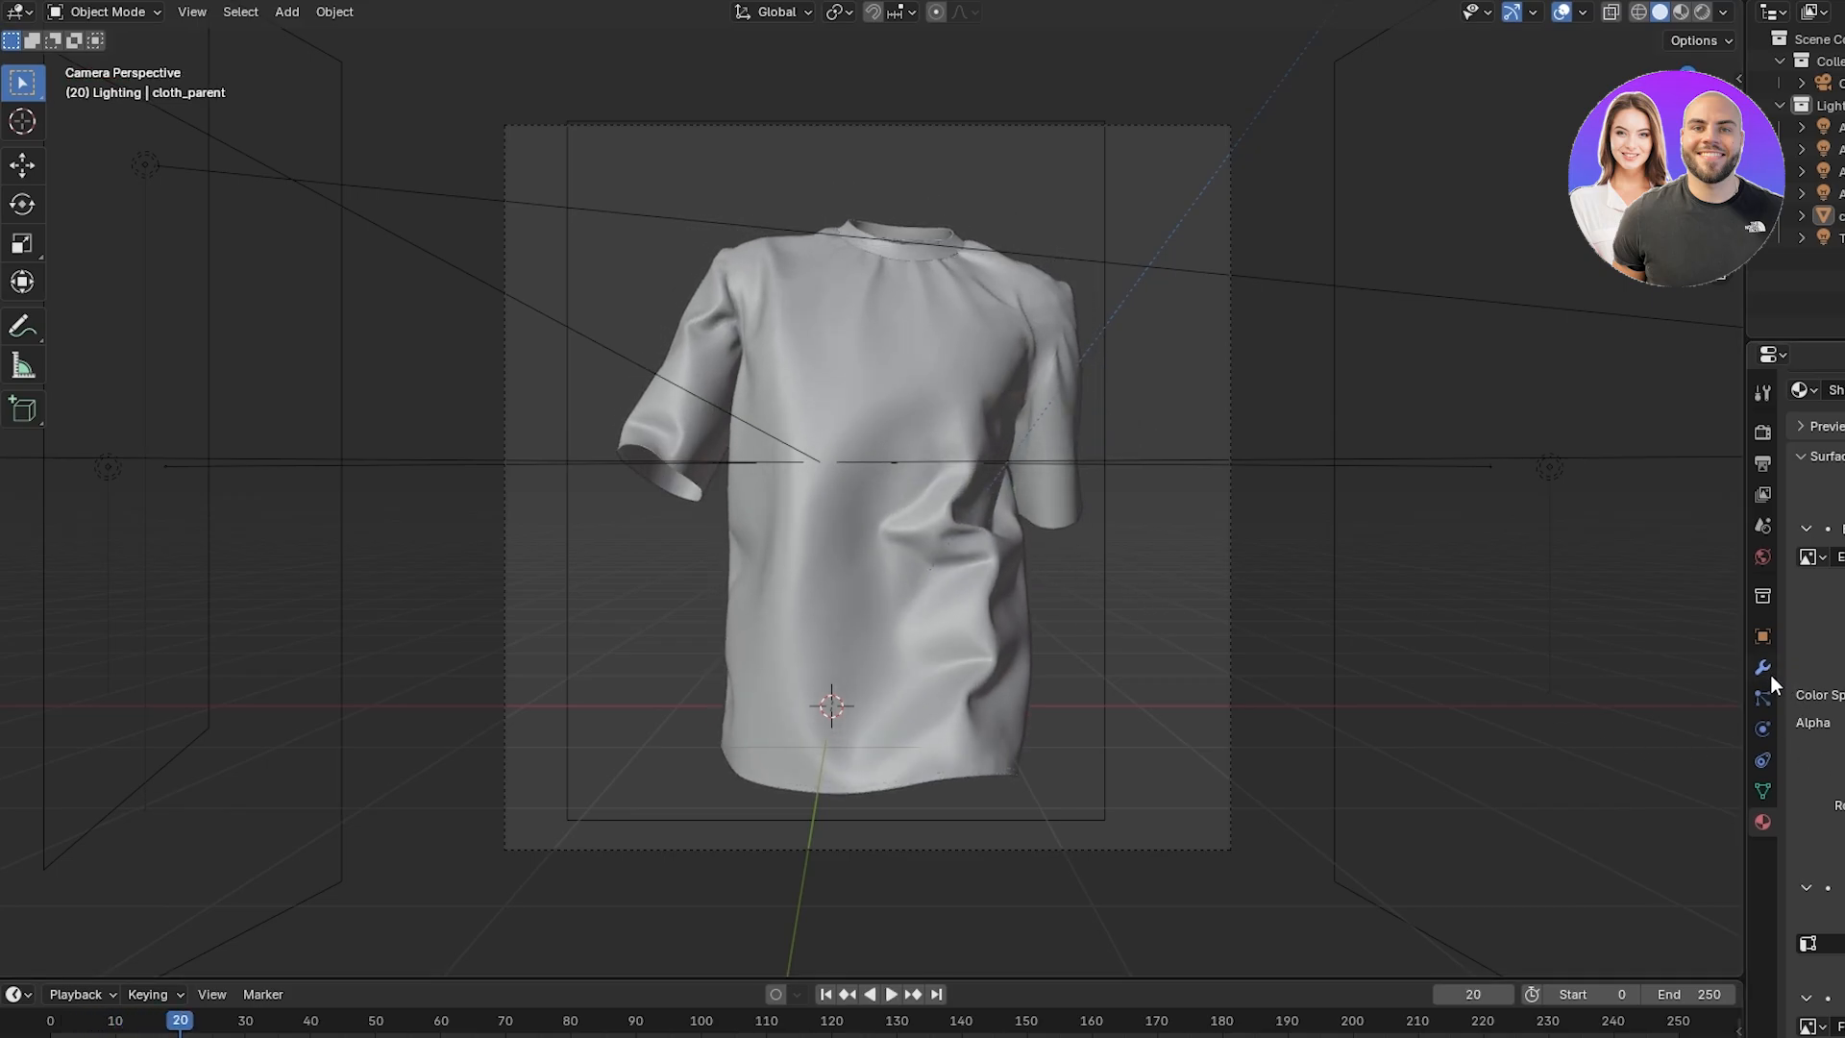
left_click(1768, 671)
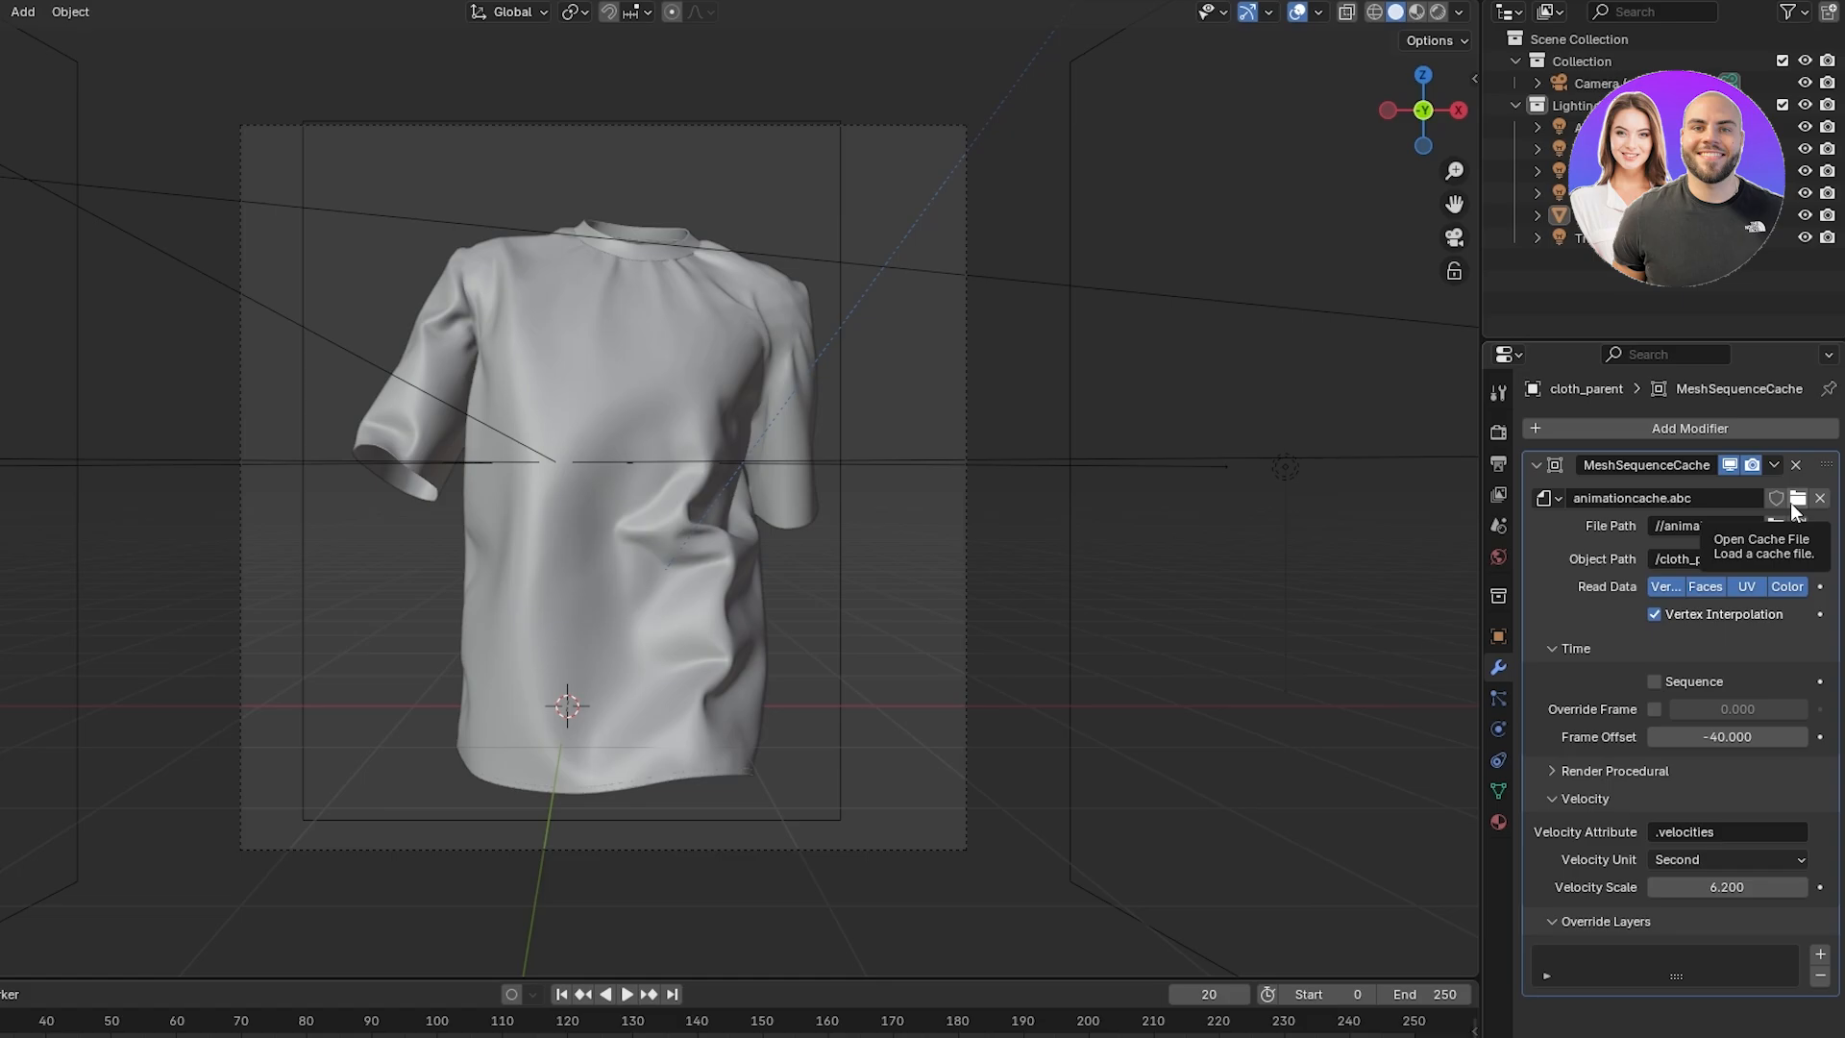
key("Right")
key("Right")
key("Right")
key("Right")
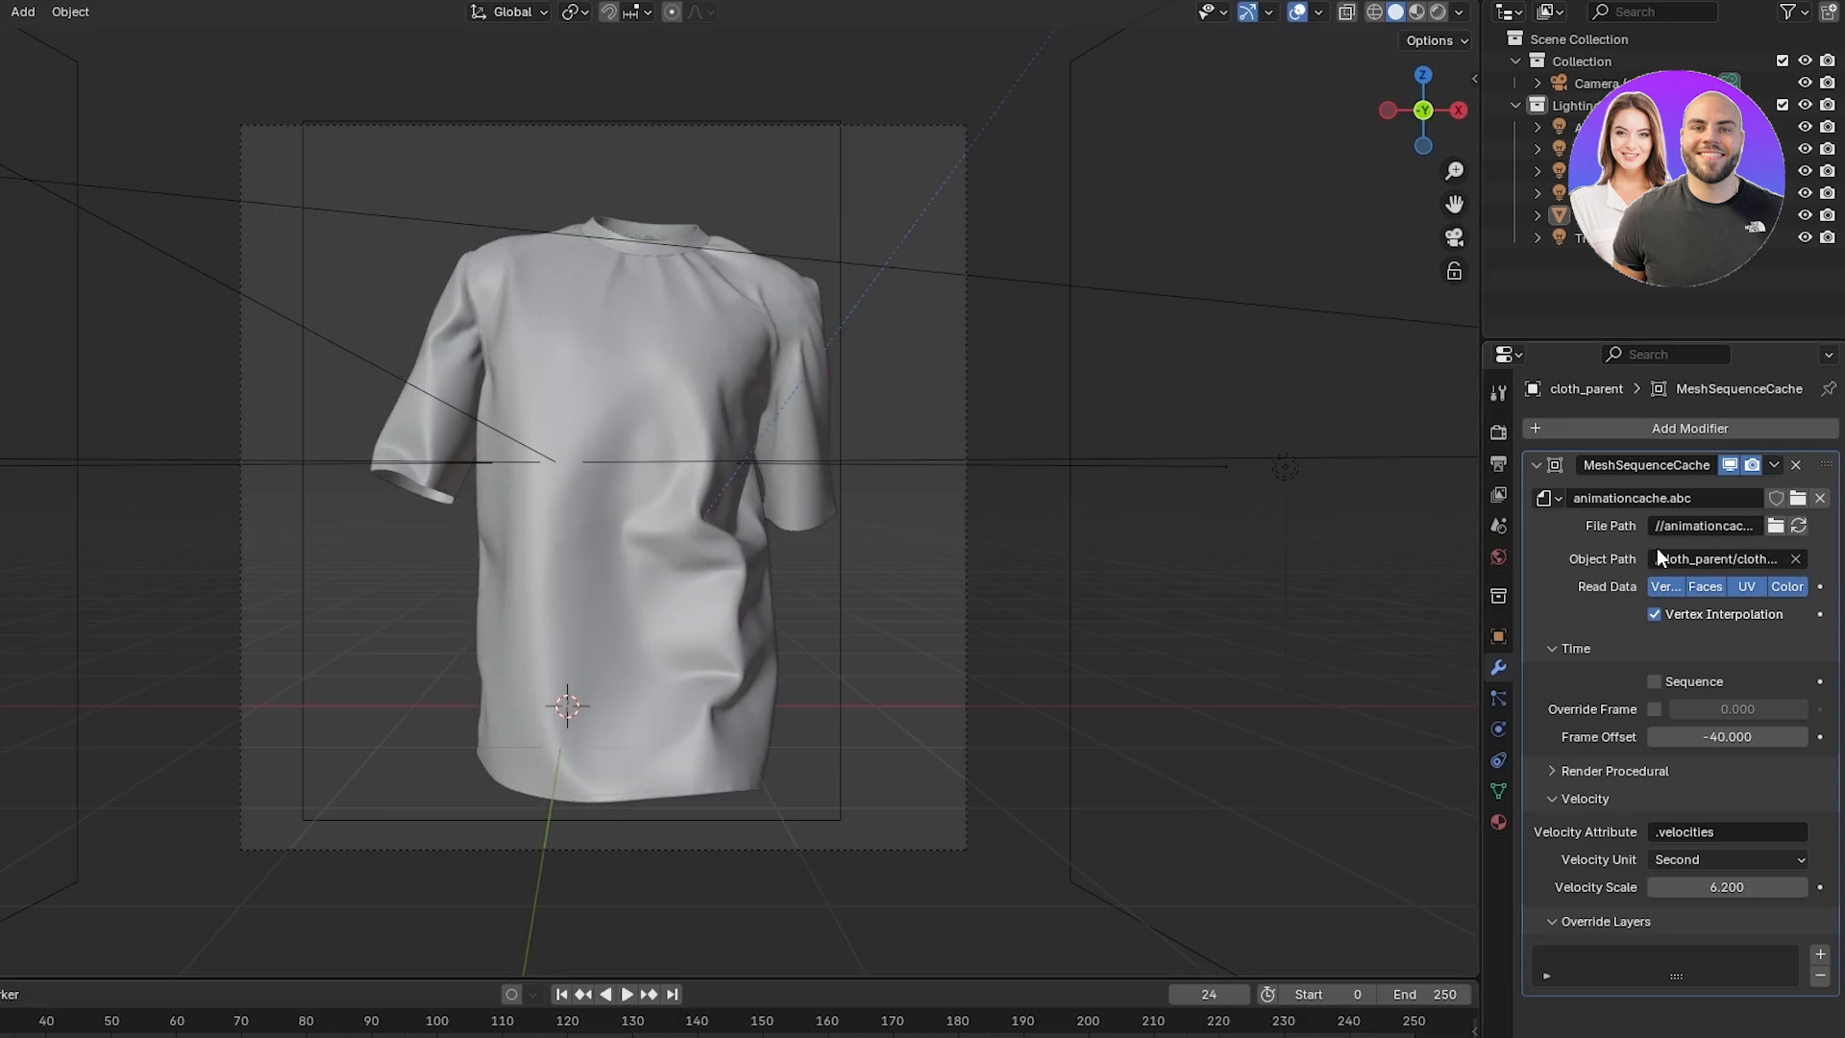
Browse to animationcache.abc in the drive-download-20241130T170945Z-001 folder on drive D for the modifier's cache, and cancel without loading it.
left_click(1798, 498)
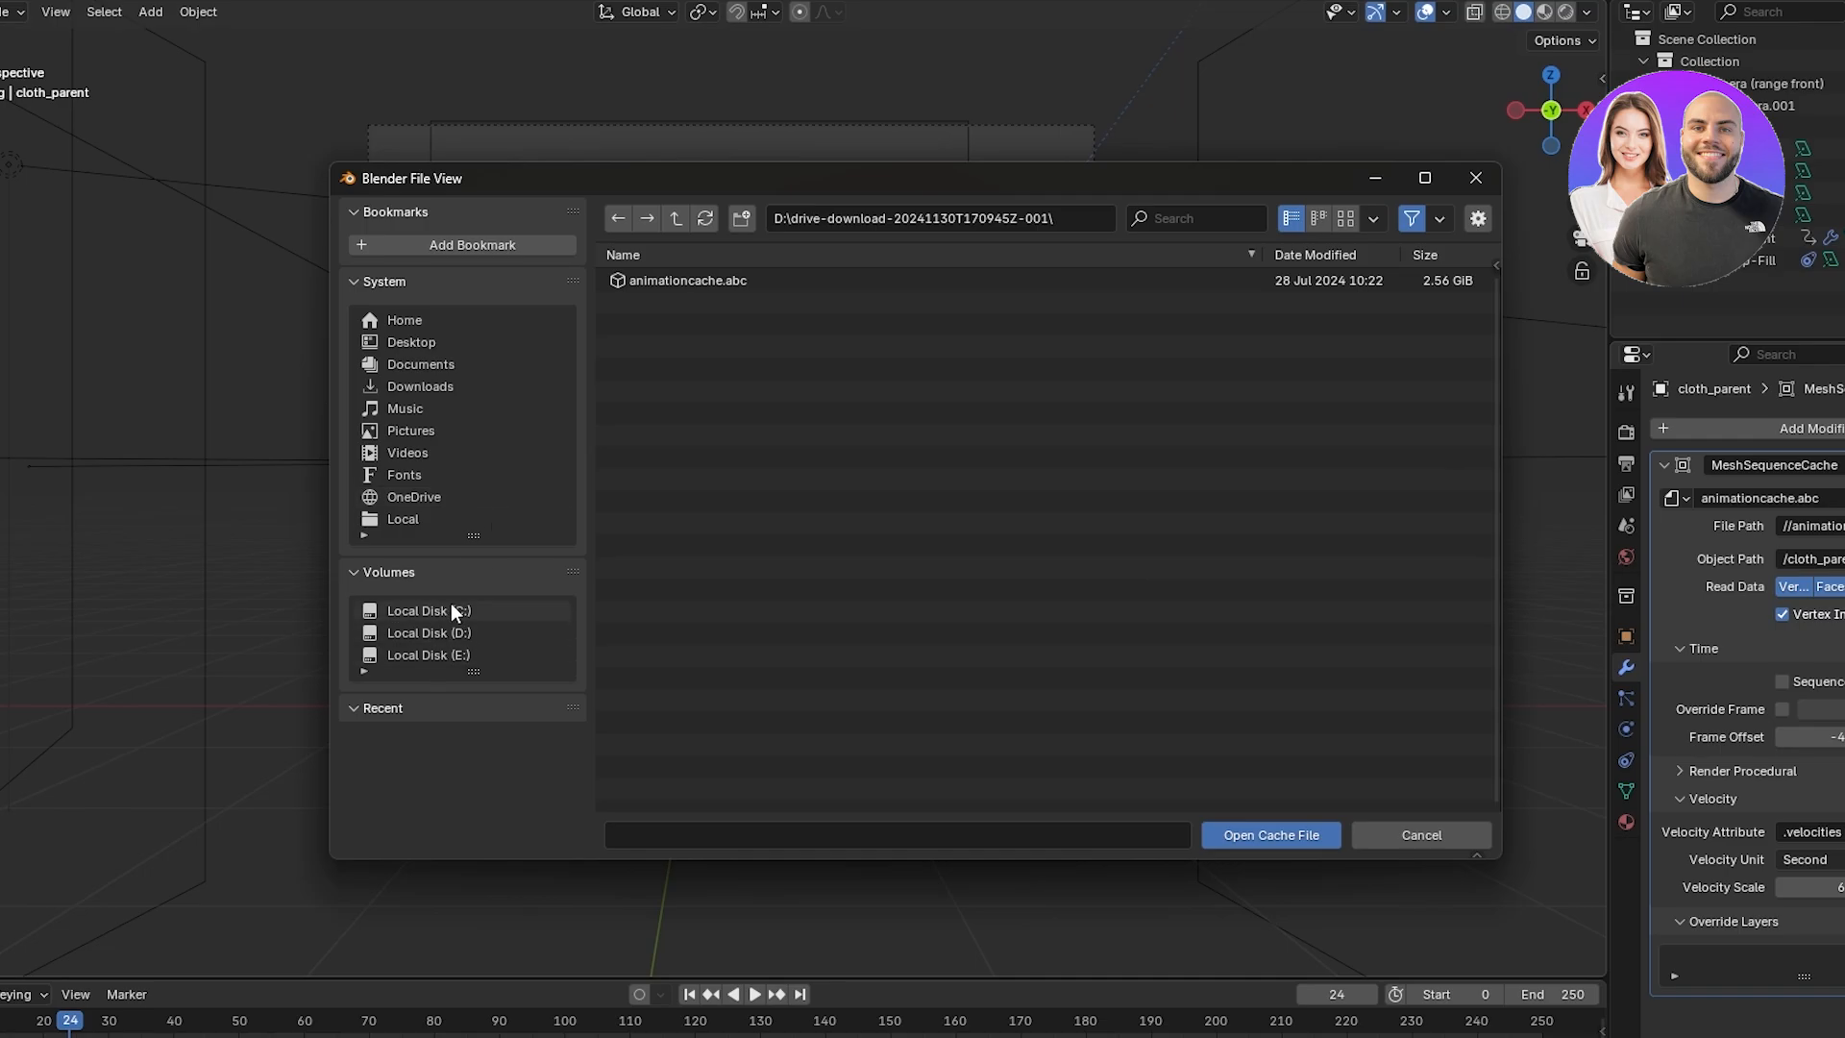
left_click(463, 630)
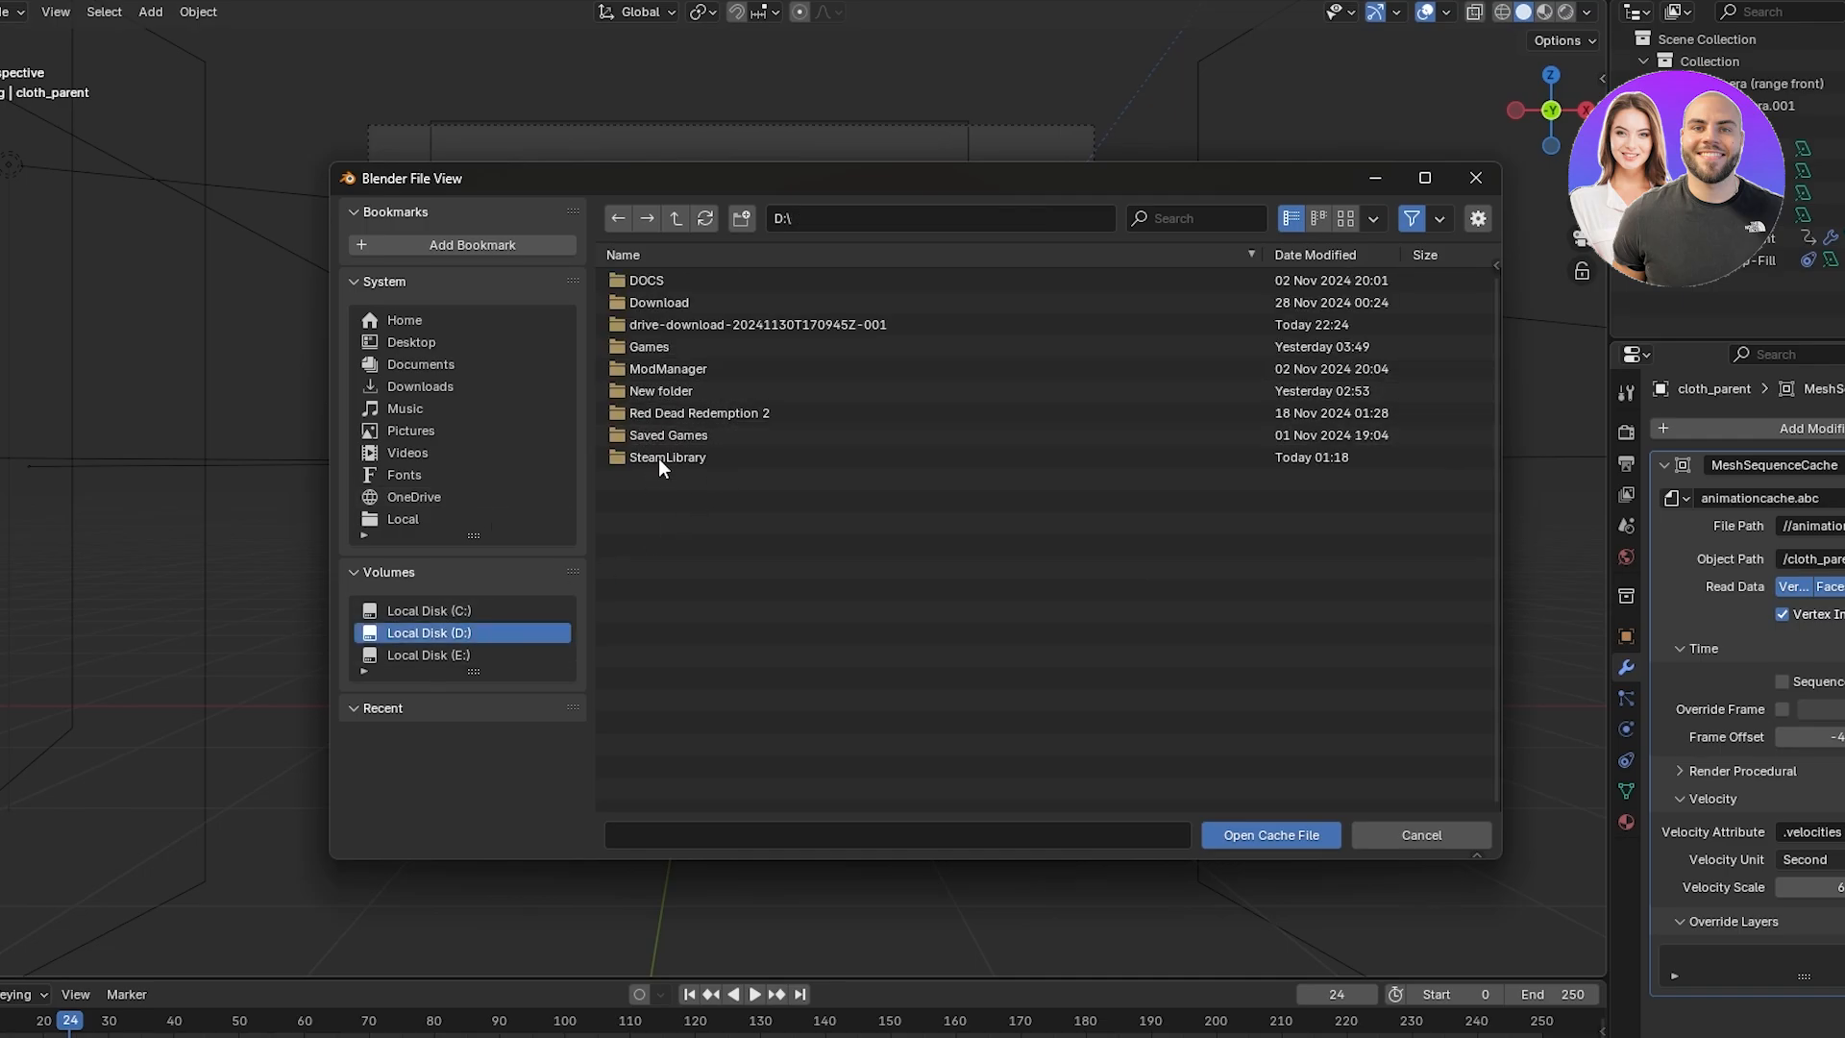
left_click(677, 323)
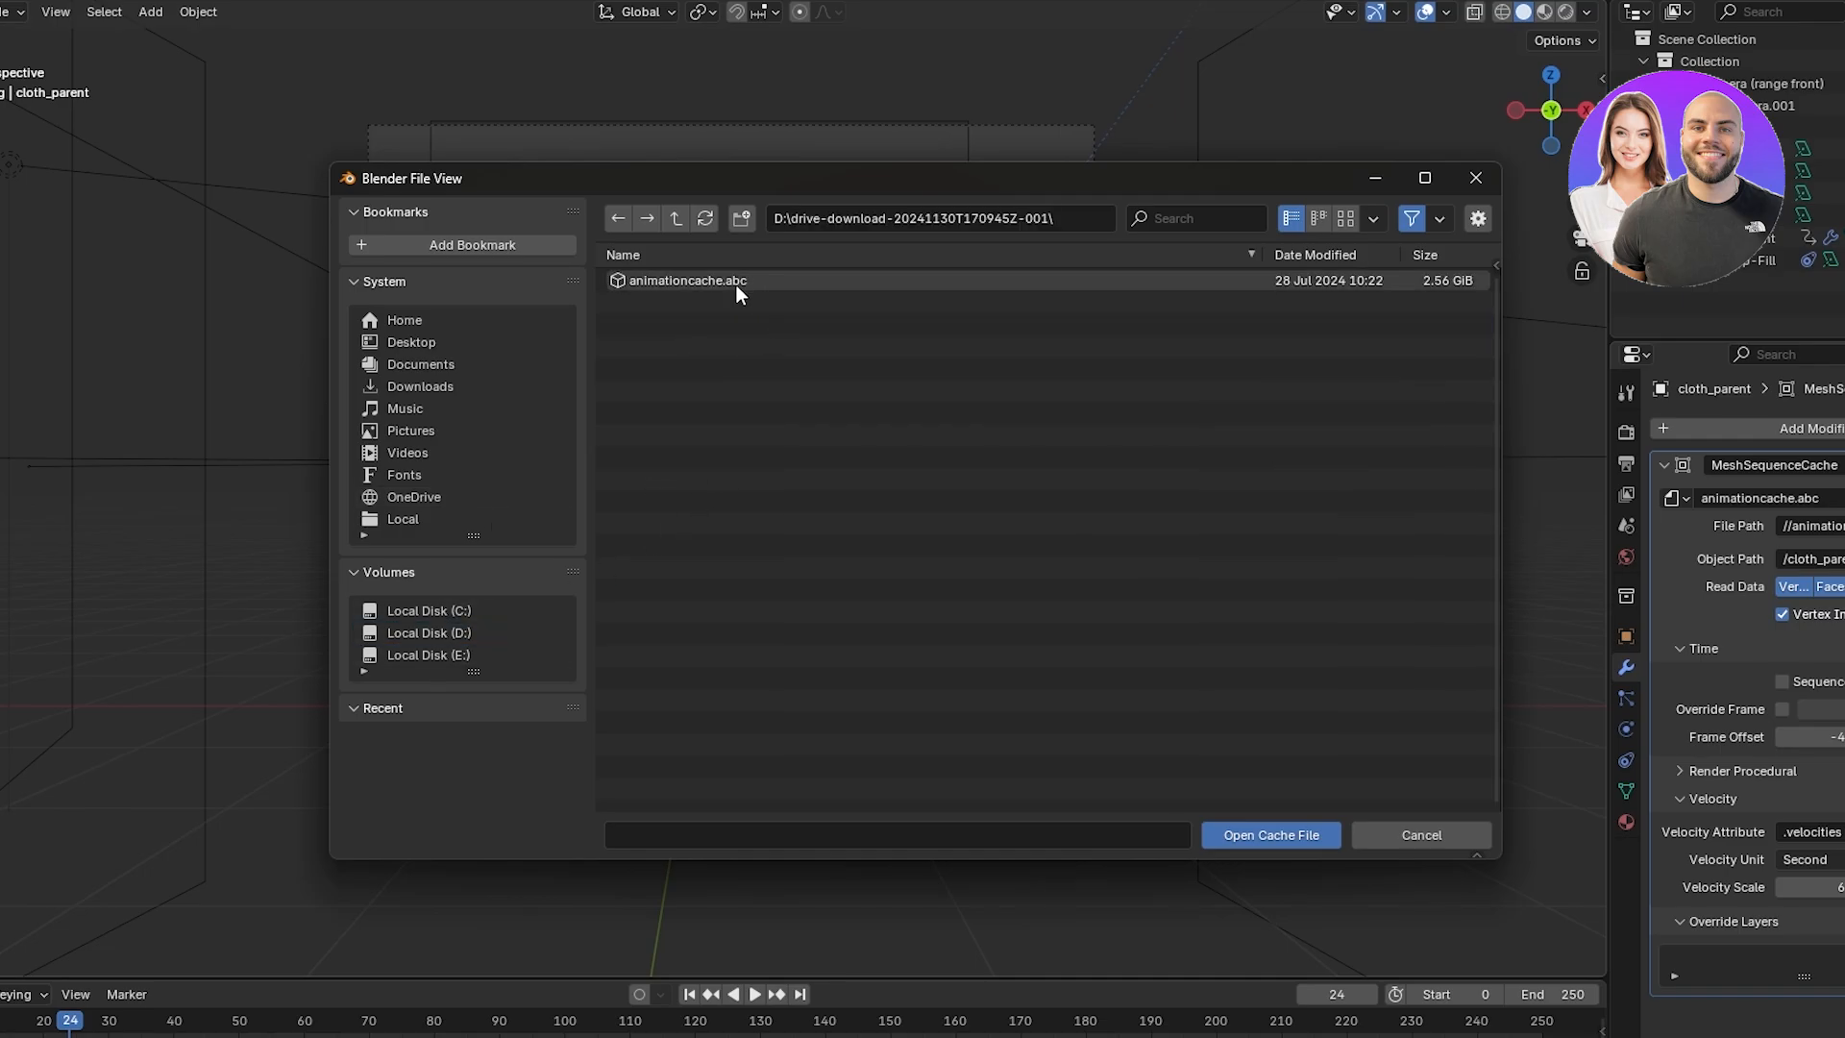
left_click(1426, 832)
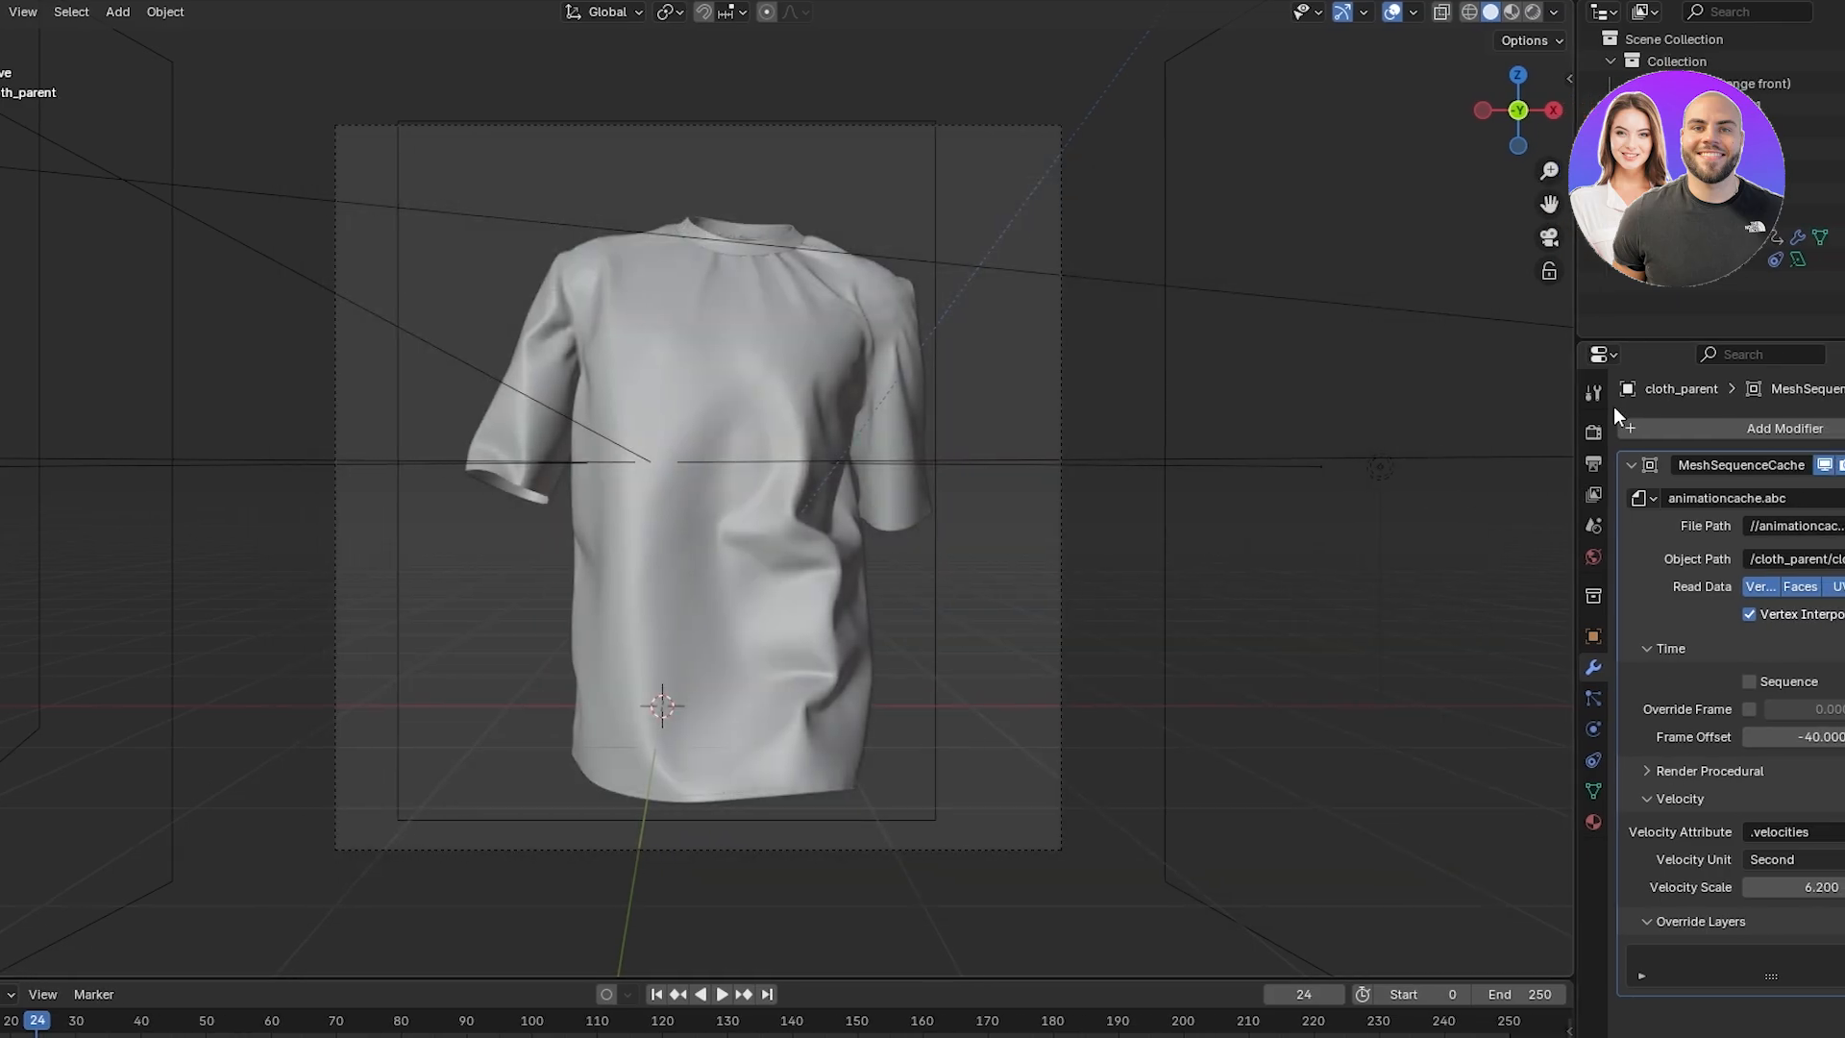
Advance the animation to frame 29 and switch the viewport to Rendered shading to show the T-shirt's design.
key("Right")
key("Right")
key("Right")
key("Right")
key("Right")
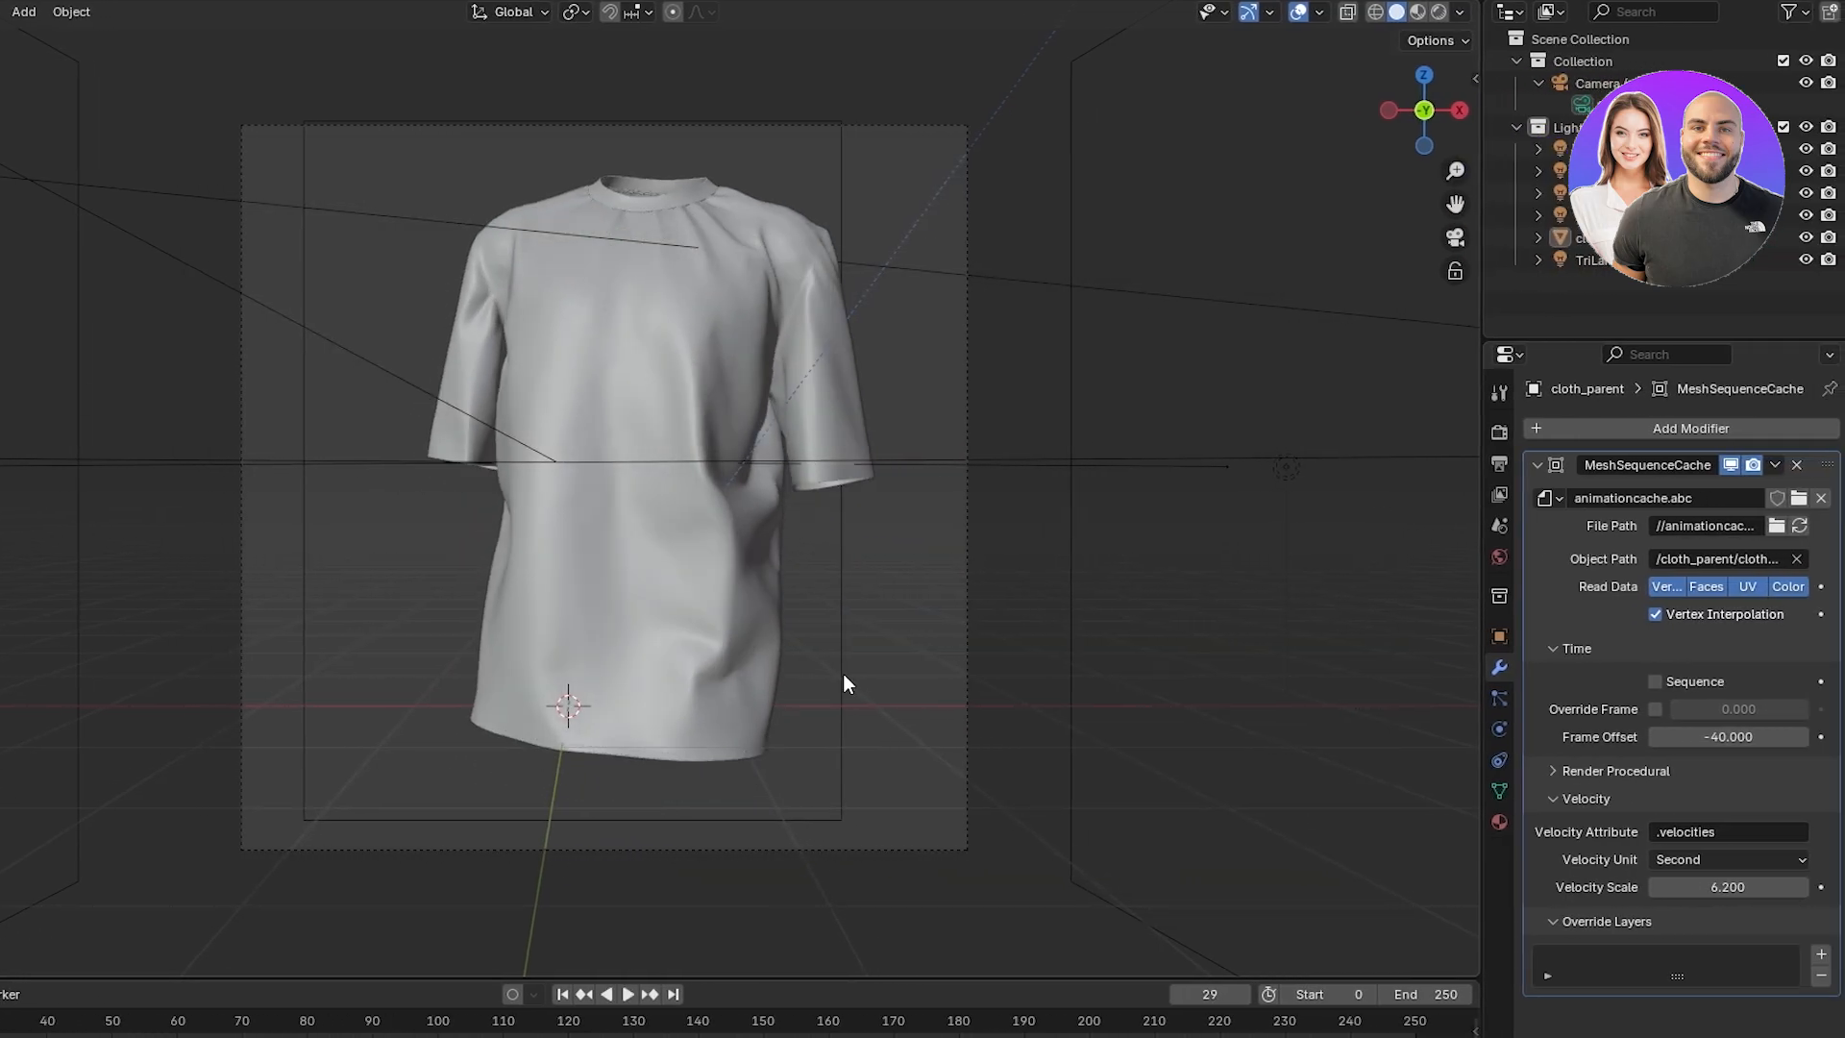
left_click(1457, 13)
left_click(1438, 11)
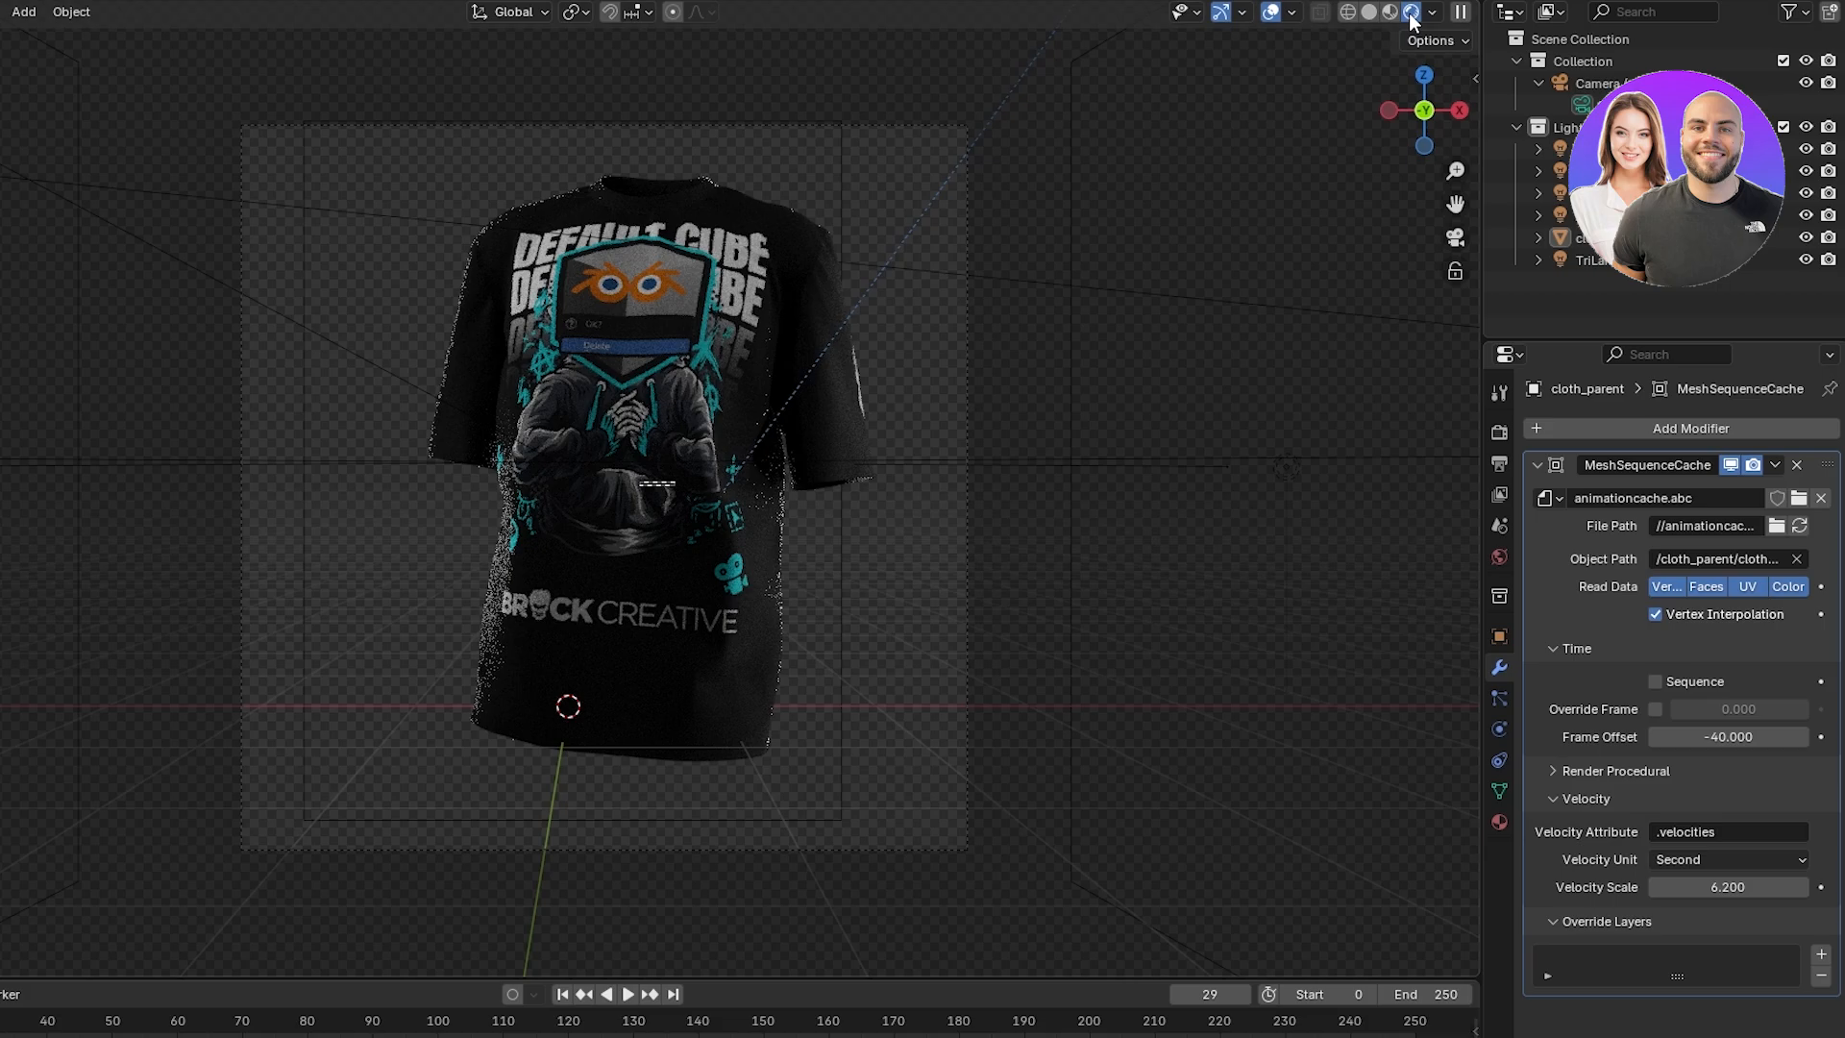
Preview the T-shirt animation in rendered shading up to frame 40 and select the cloth_parent object.
key("ctrl+z")
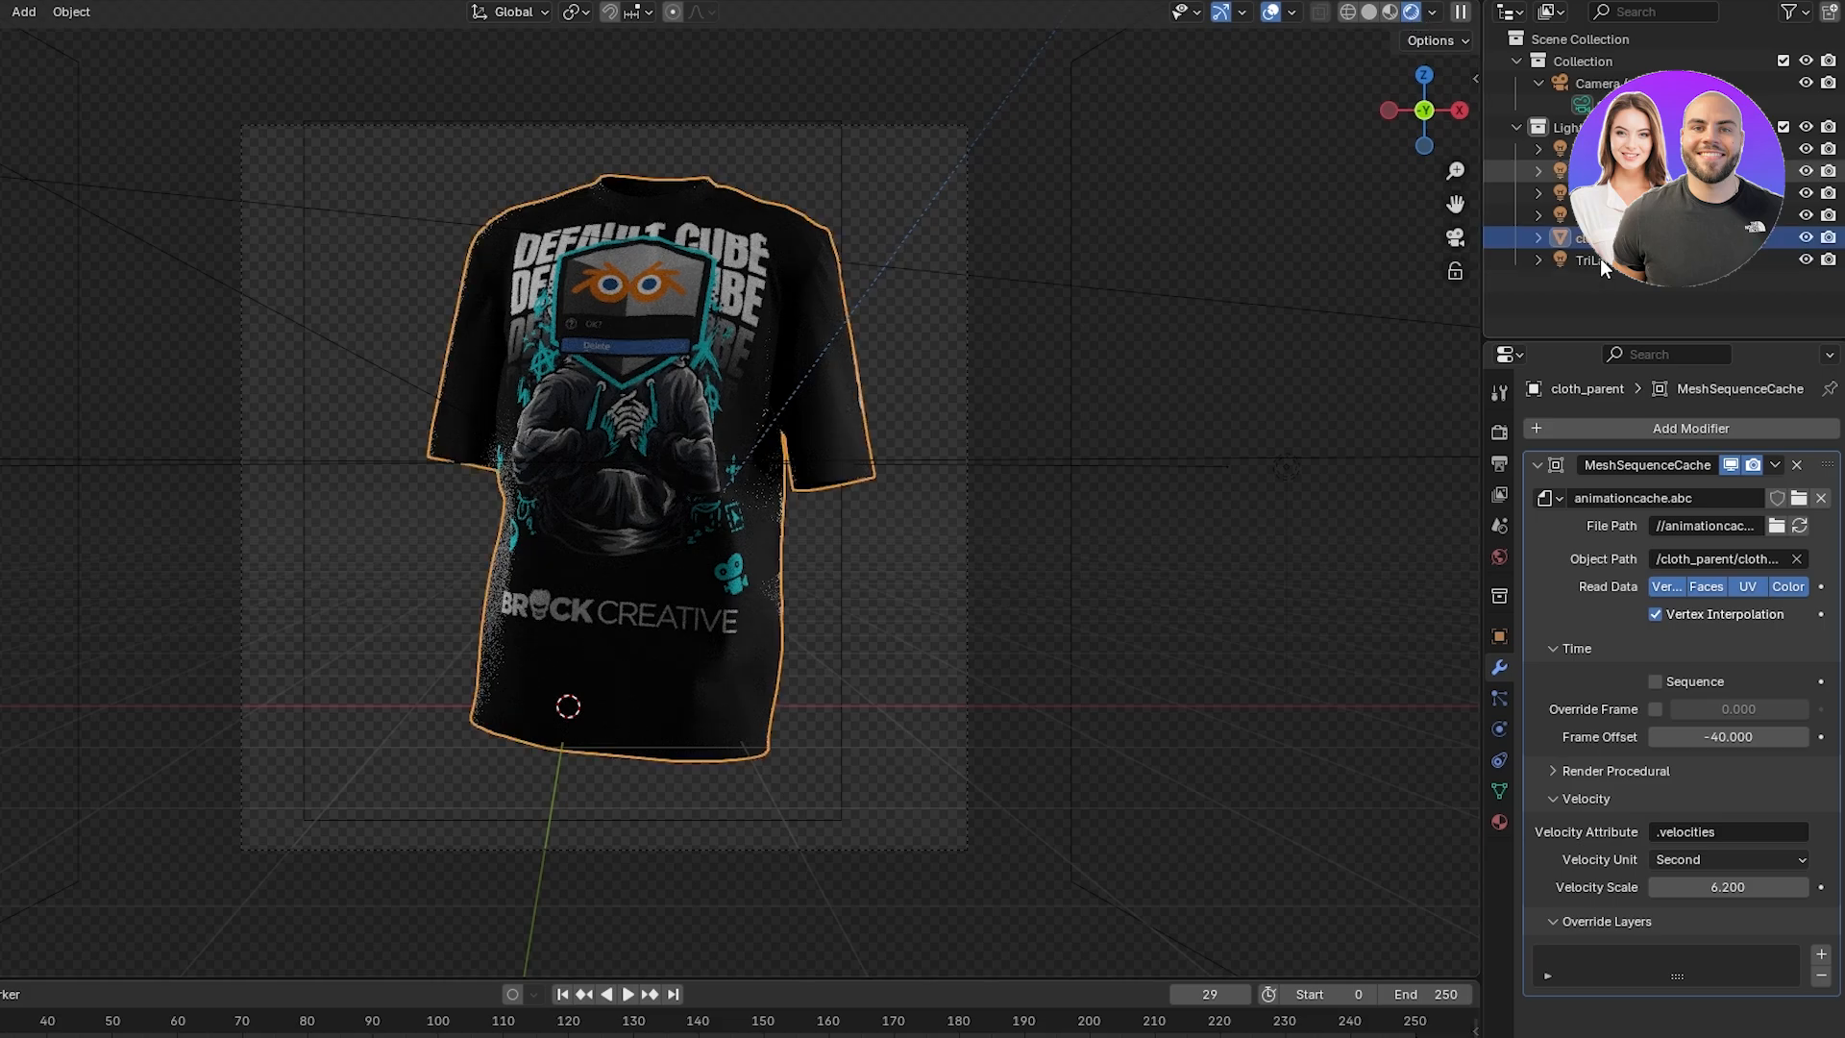
left_click(941, 739)
left_click(617, 994)
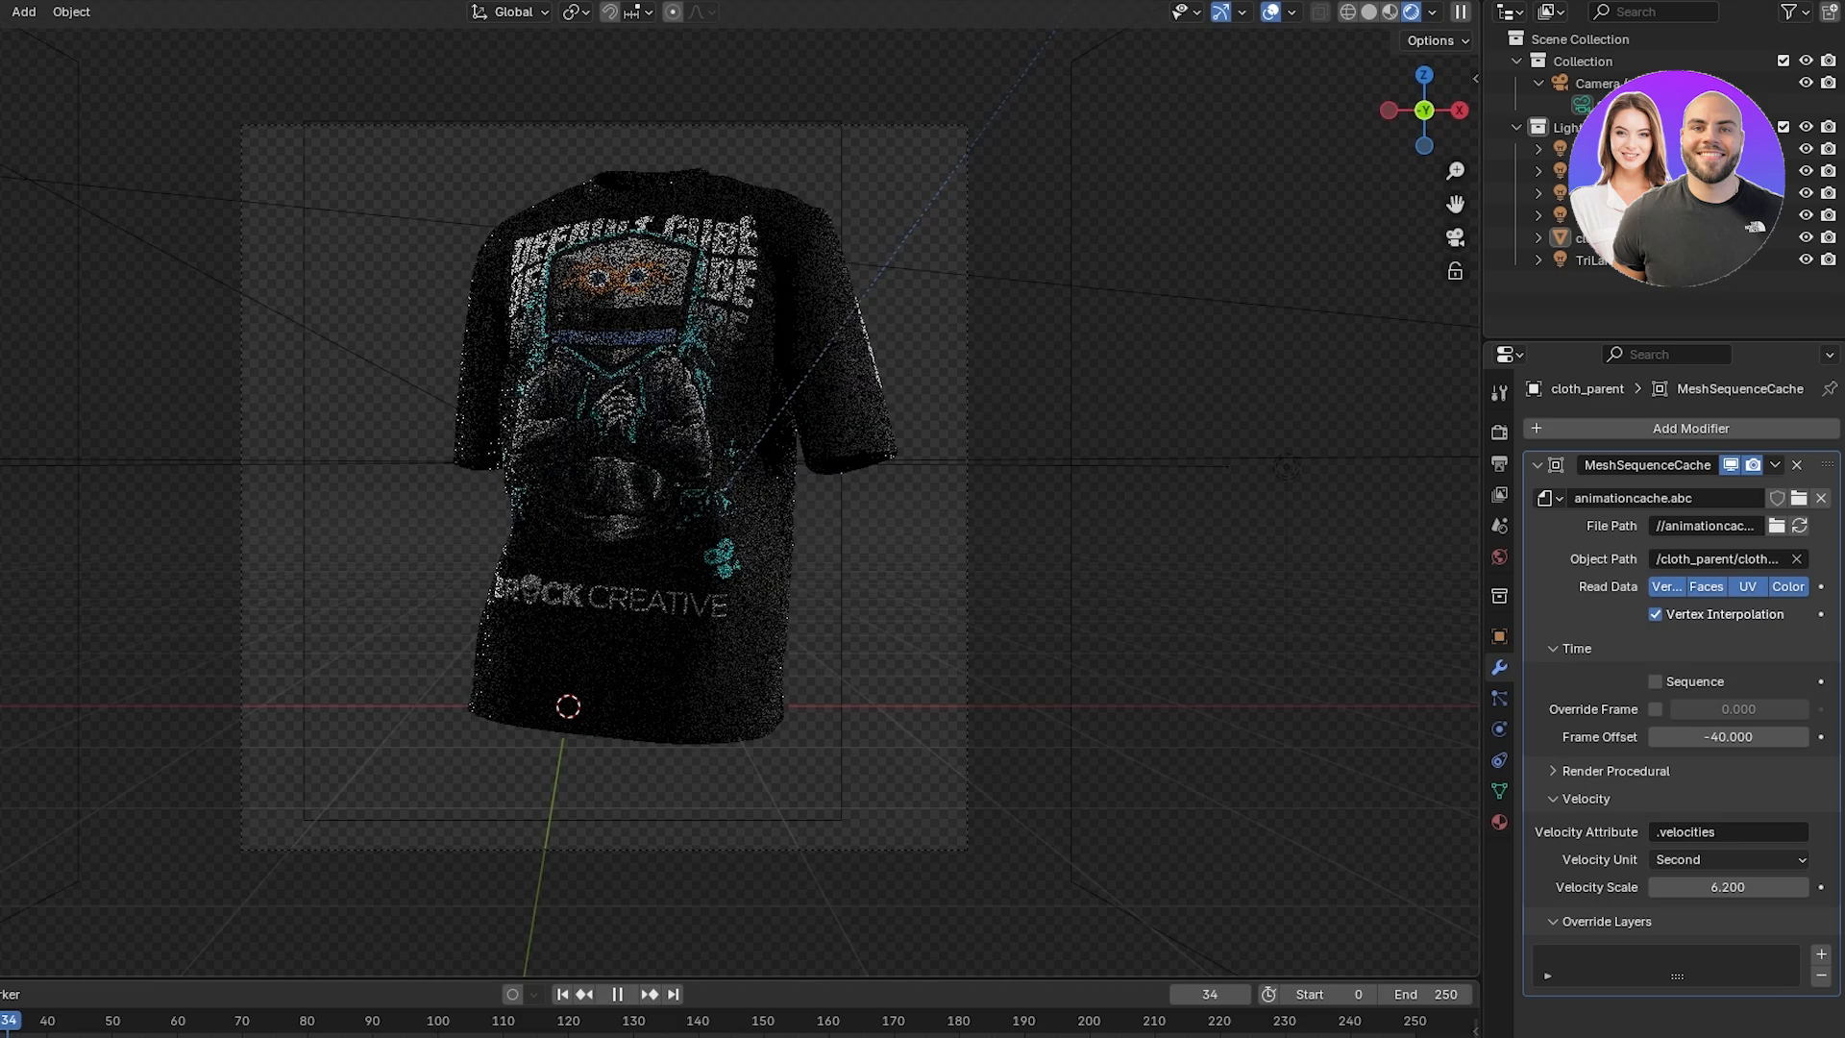
key("space")
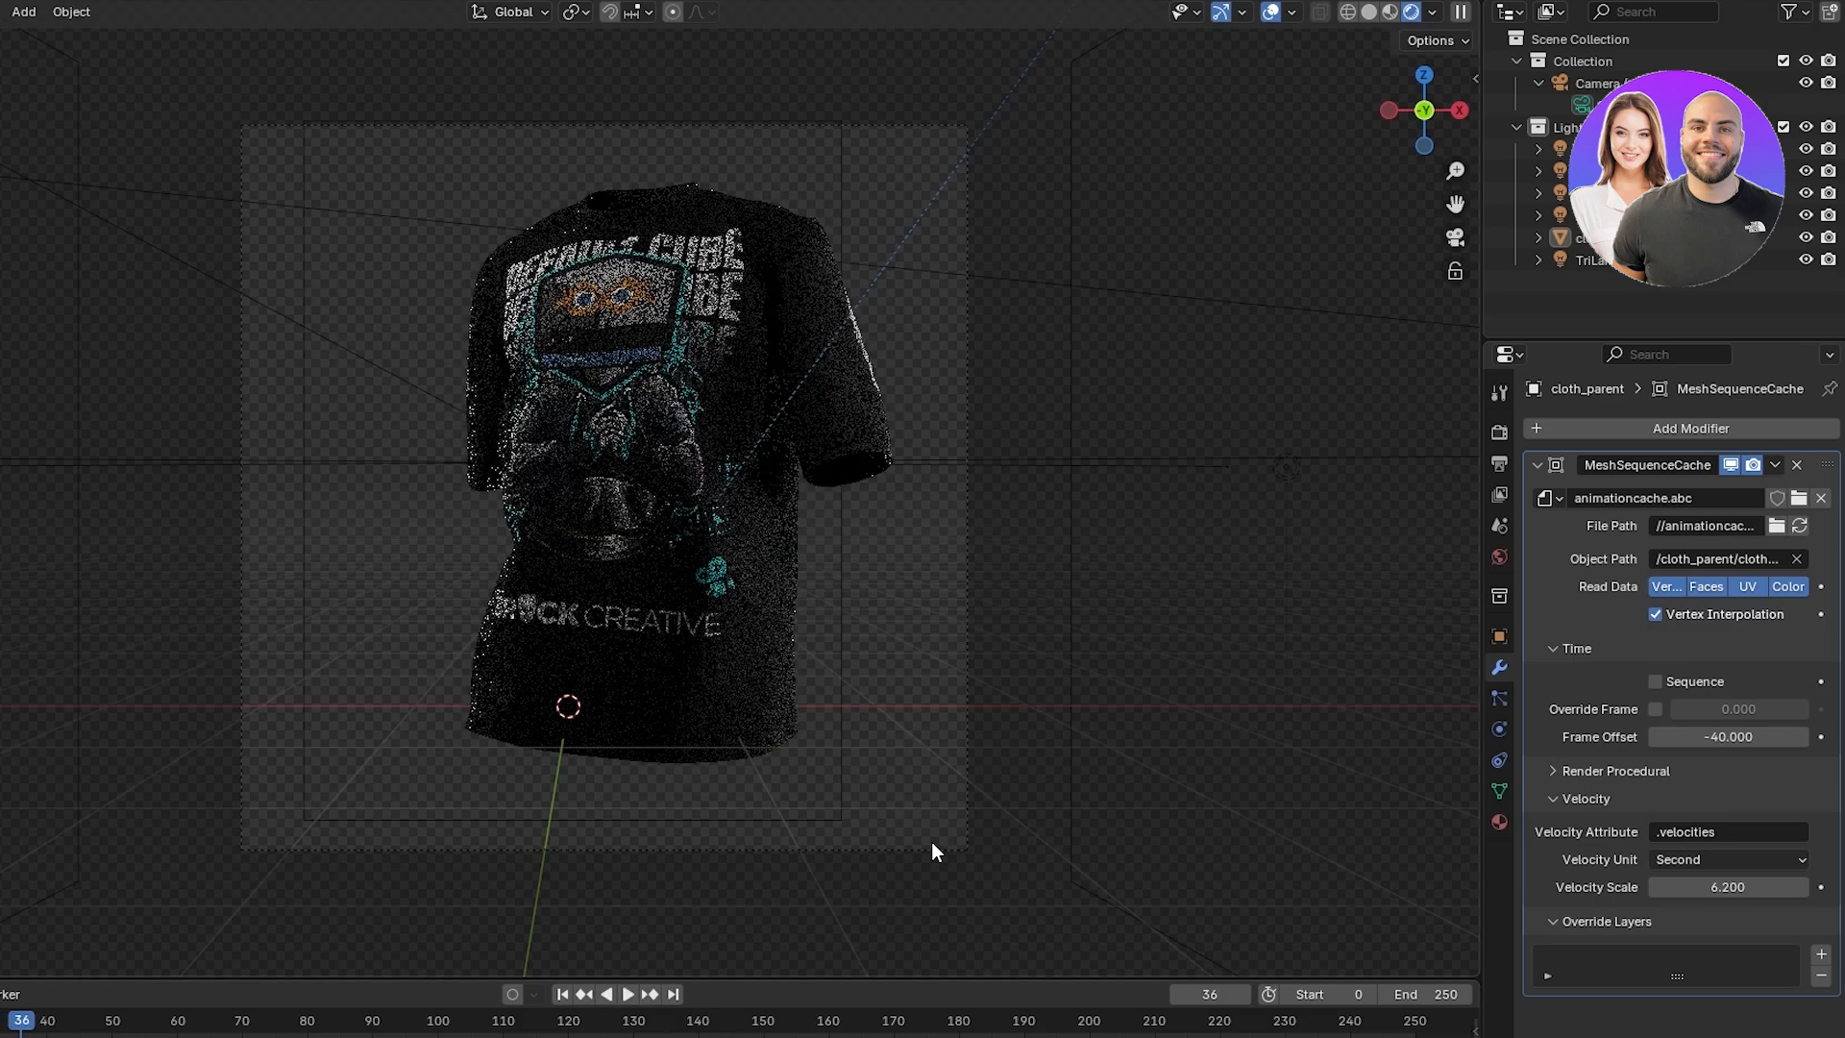
left_click(116, 5)
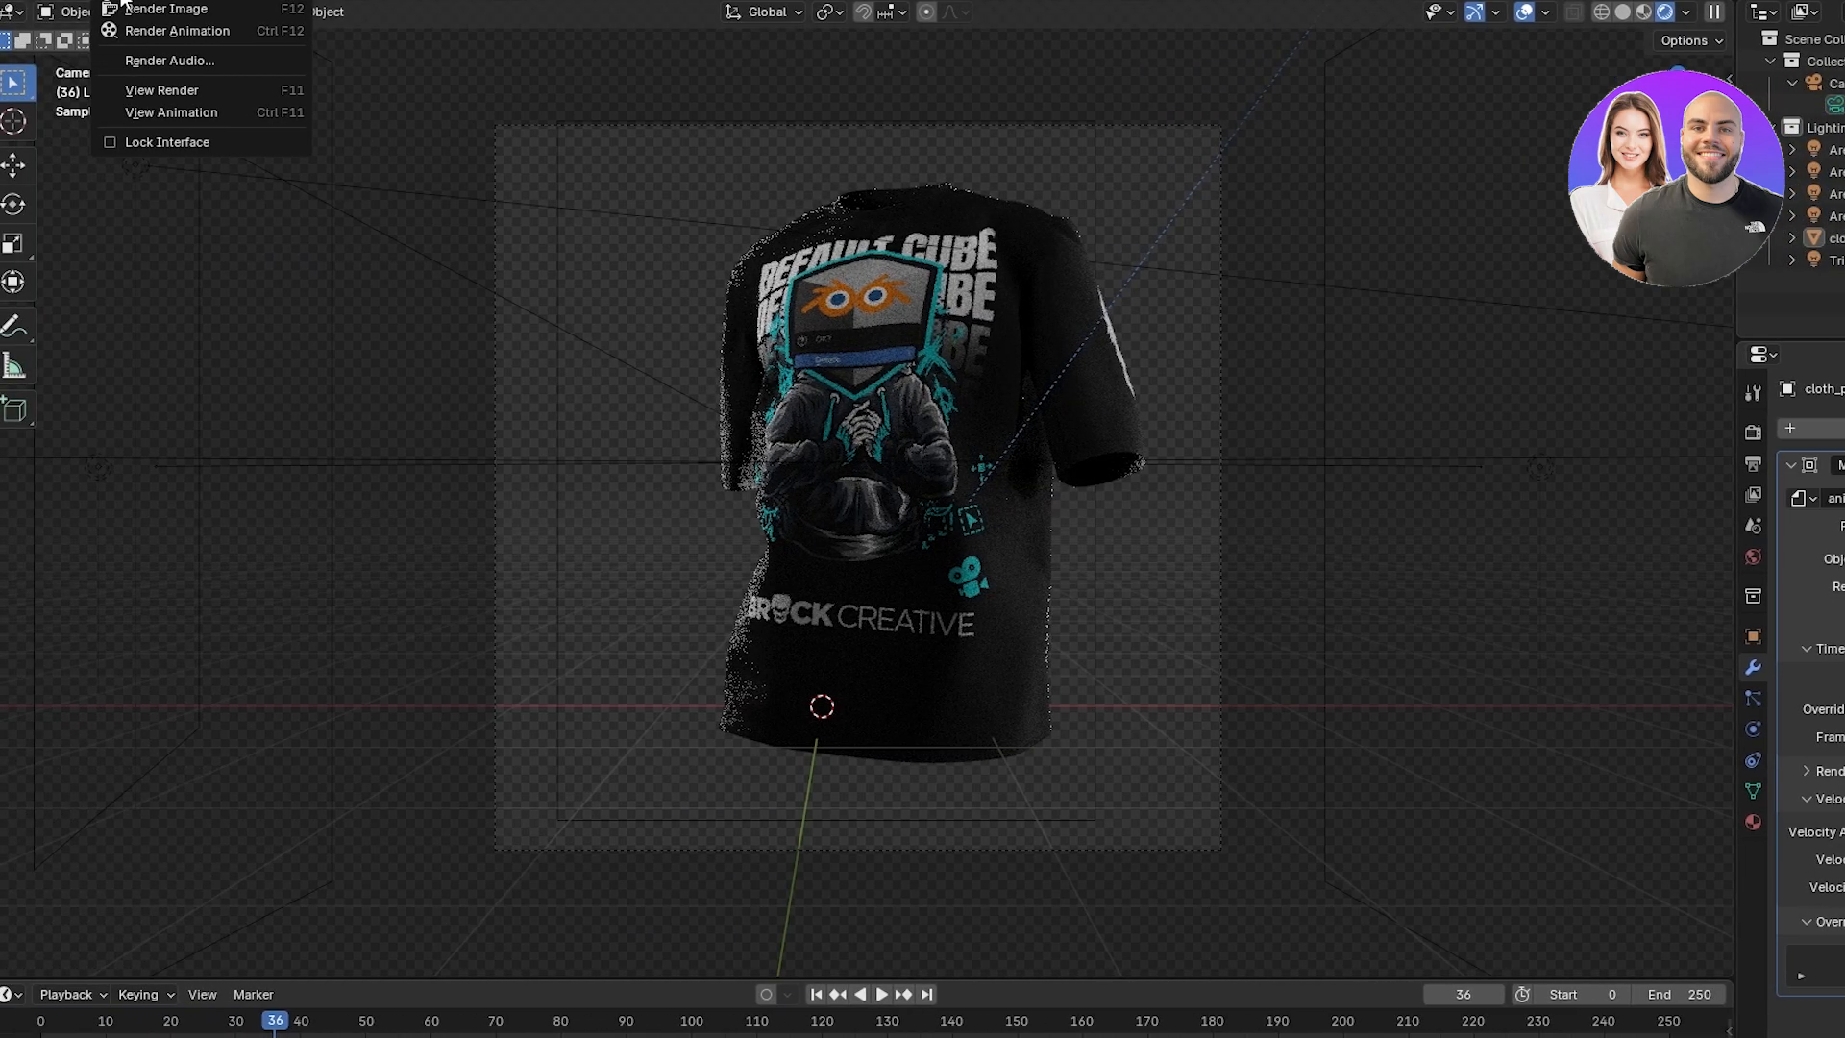
left_click(134, 17)
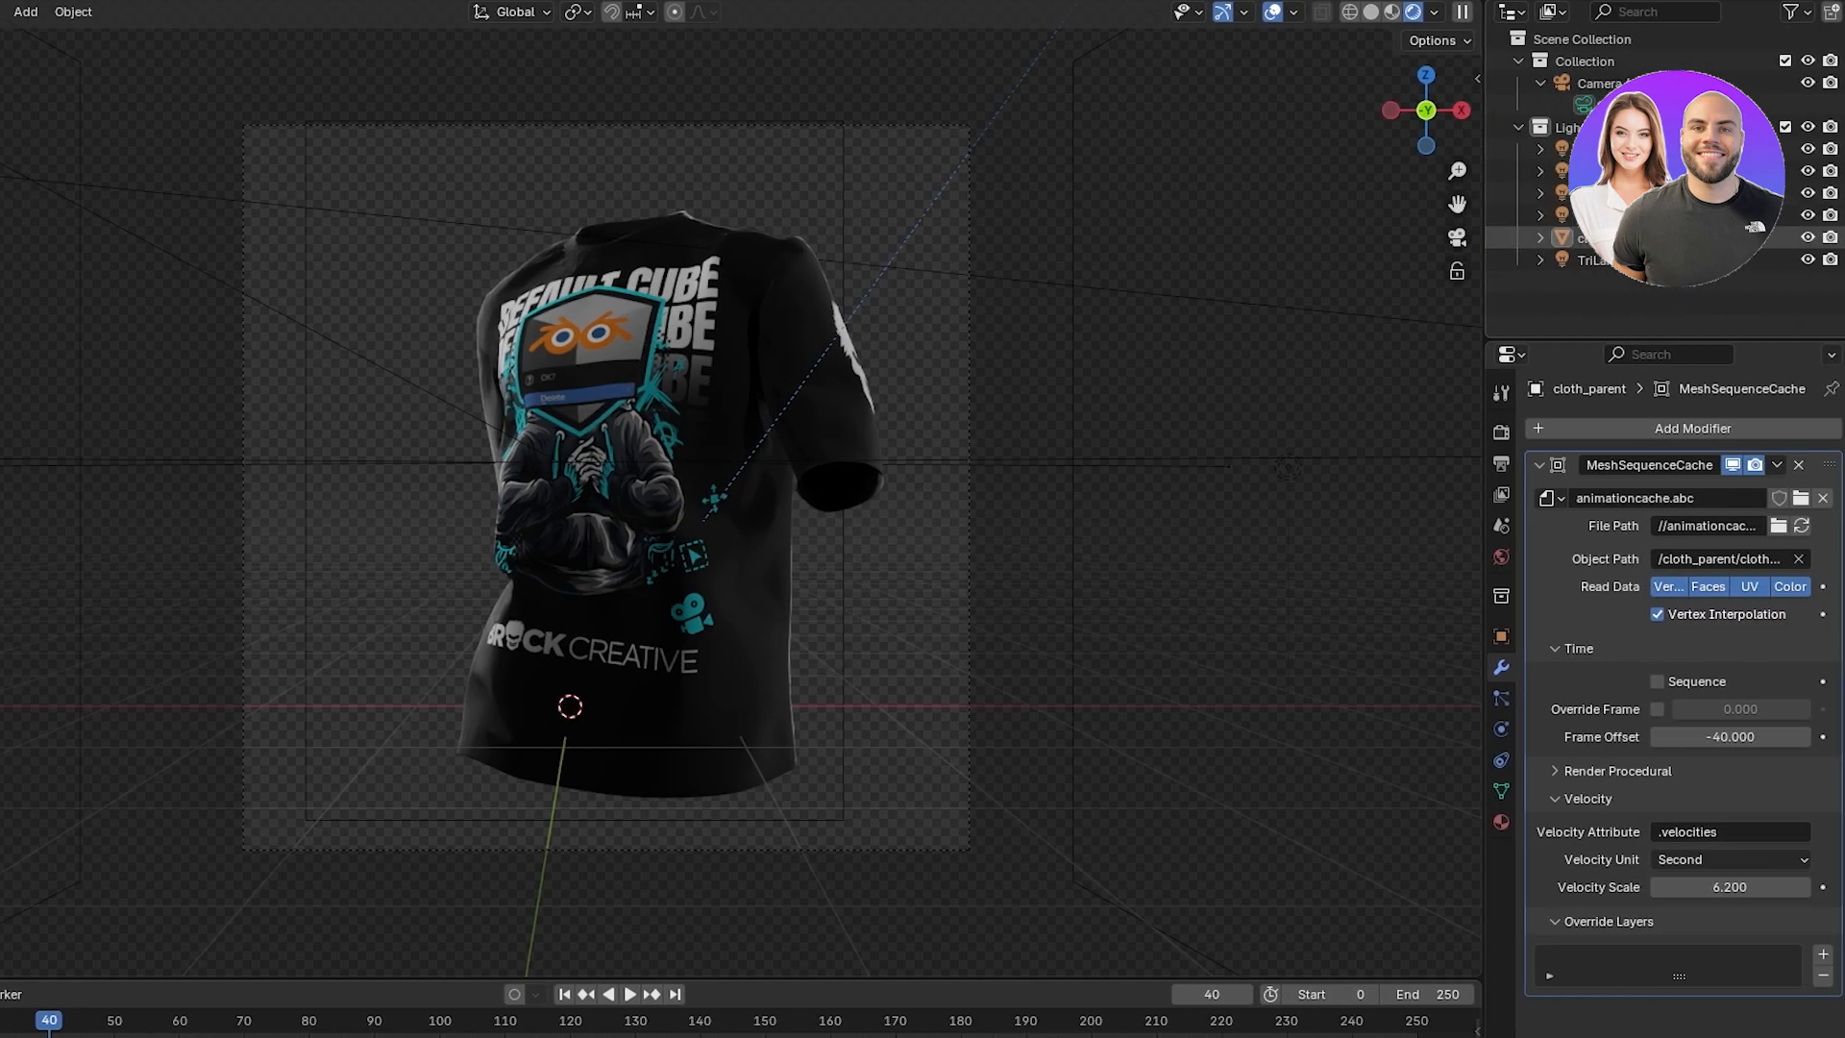
left_click(1541, 240)
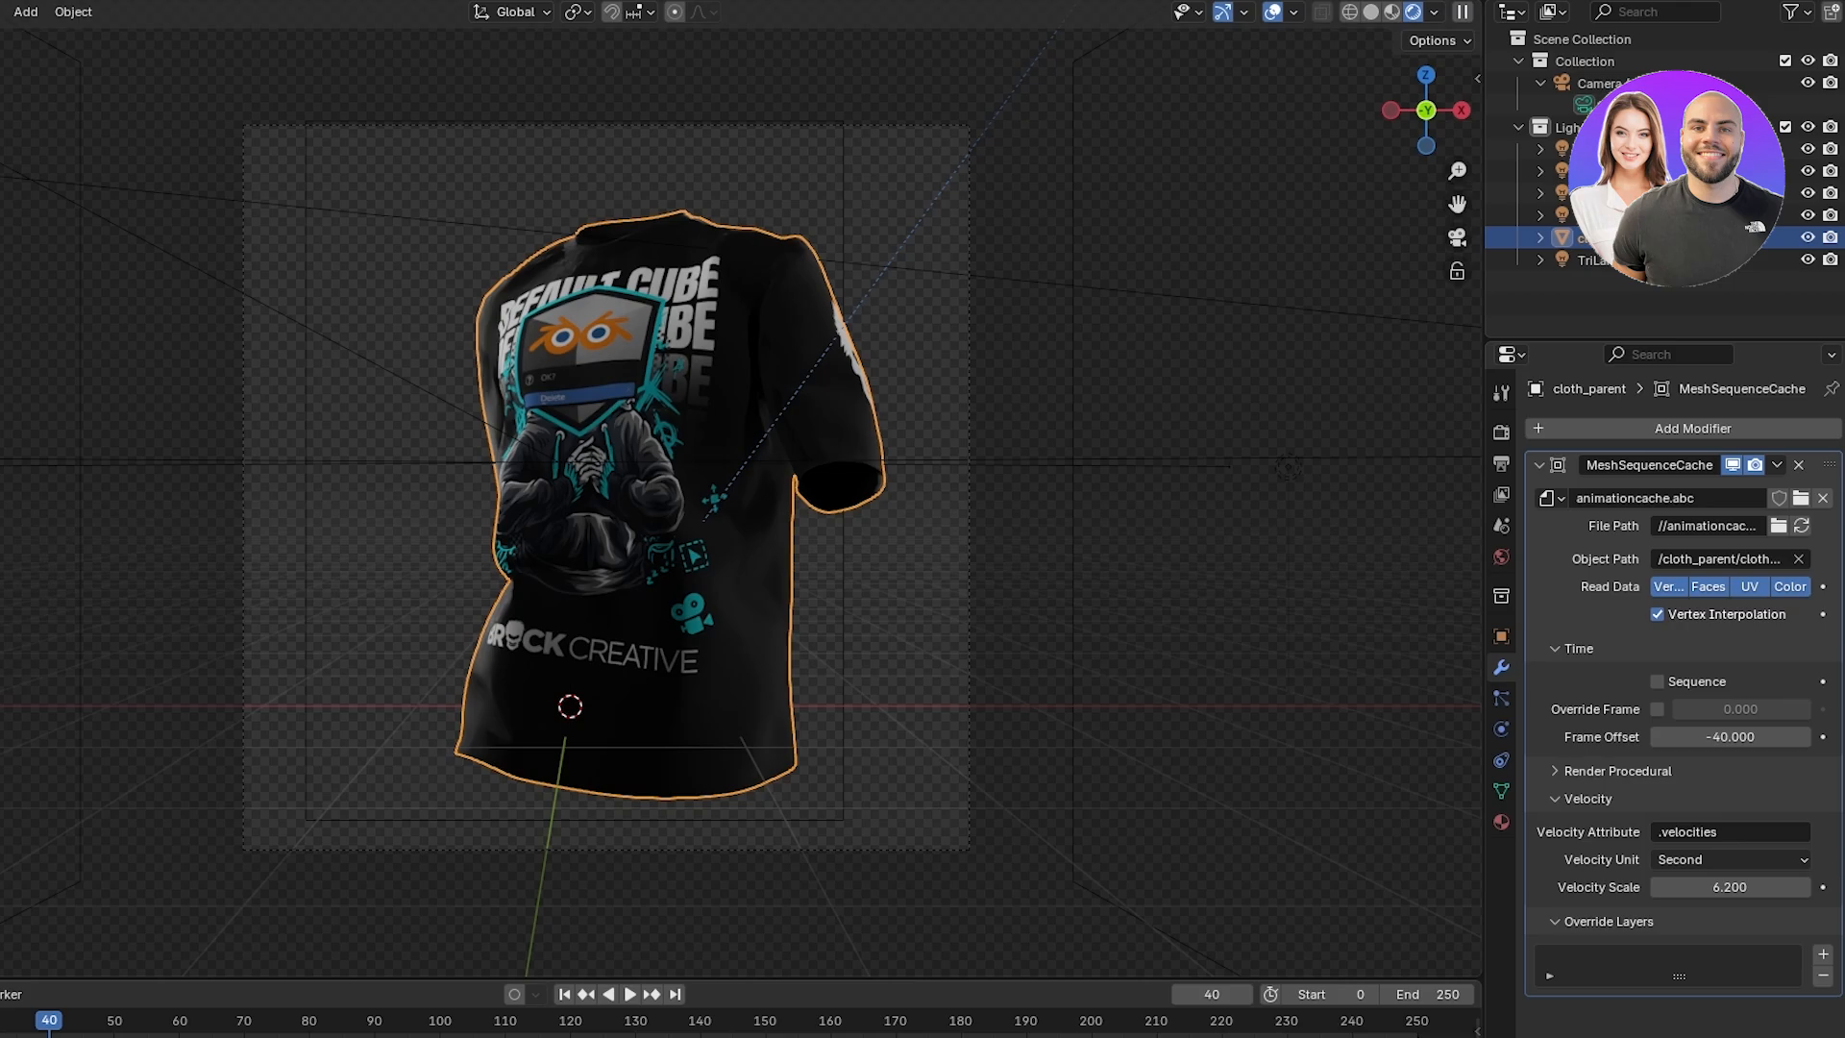
Examine the T-shirt layout in Template.png and the sample design in Example.png from the downloaded project folder.
left_click(630, 968)
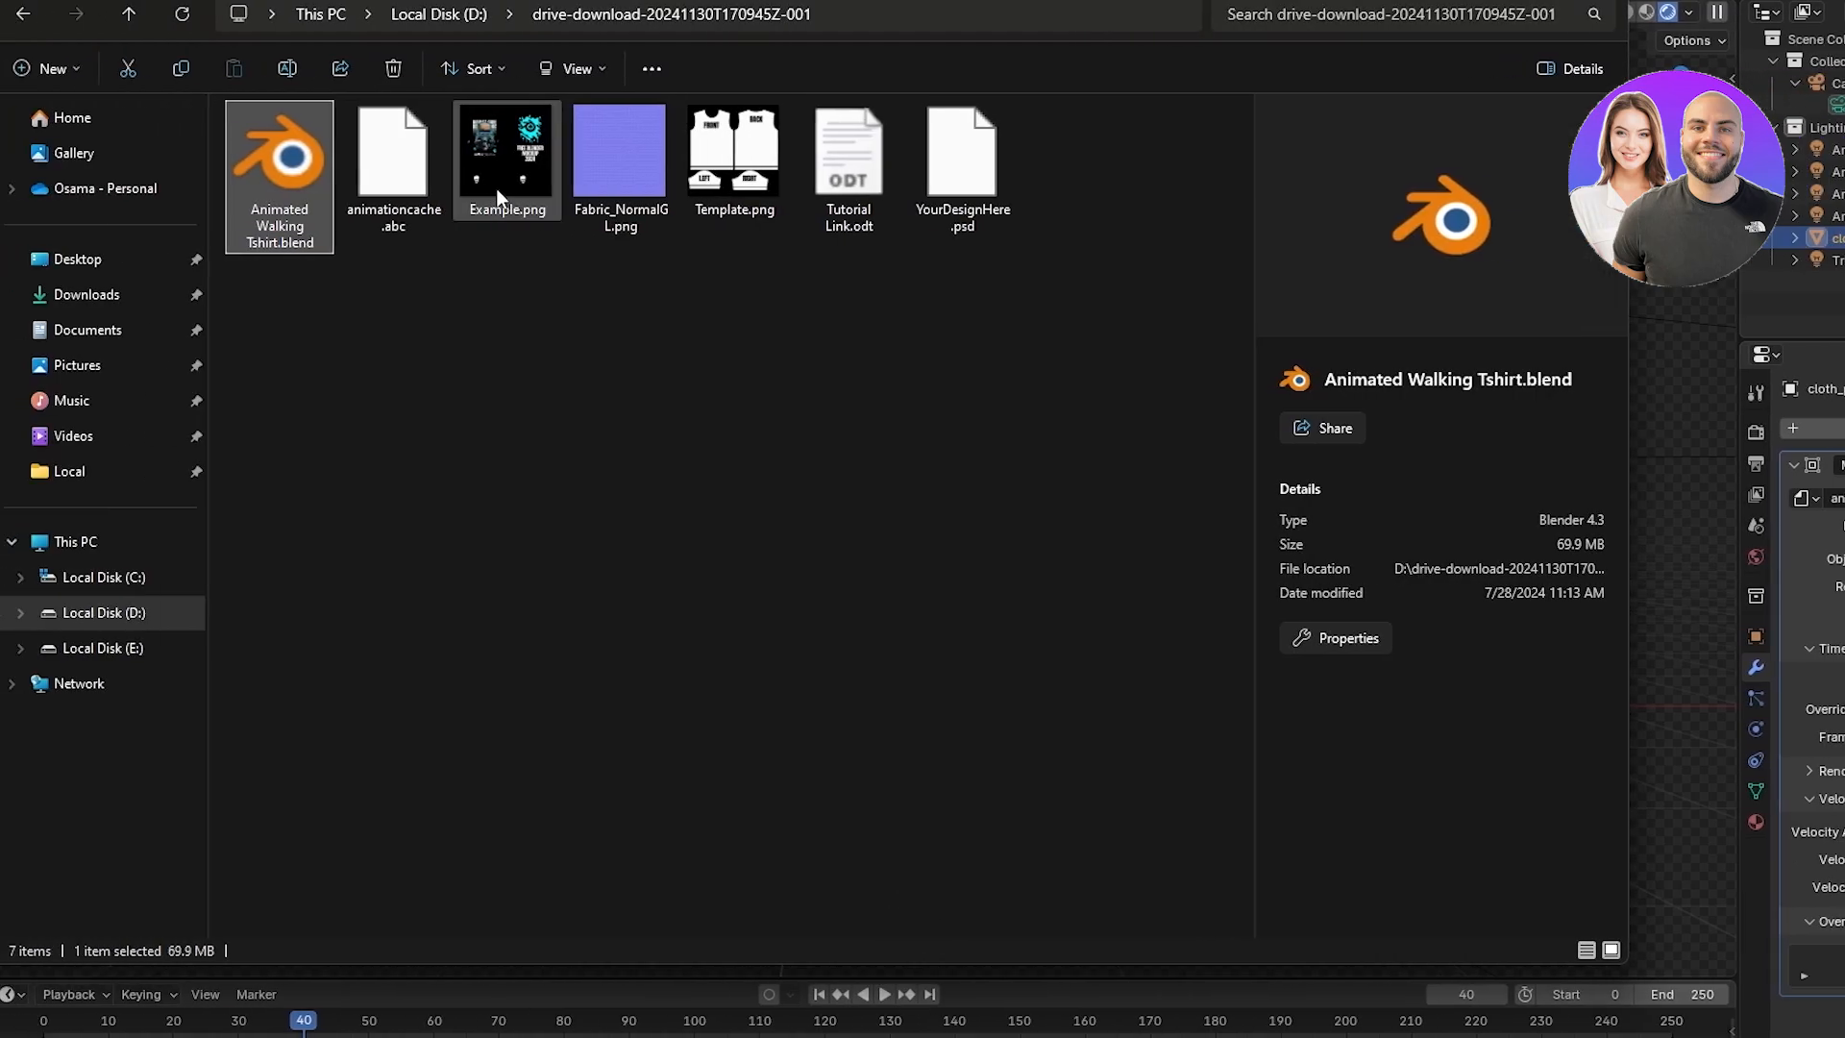
left_click(503, 190)
double_click(734, 162)
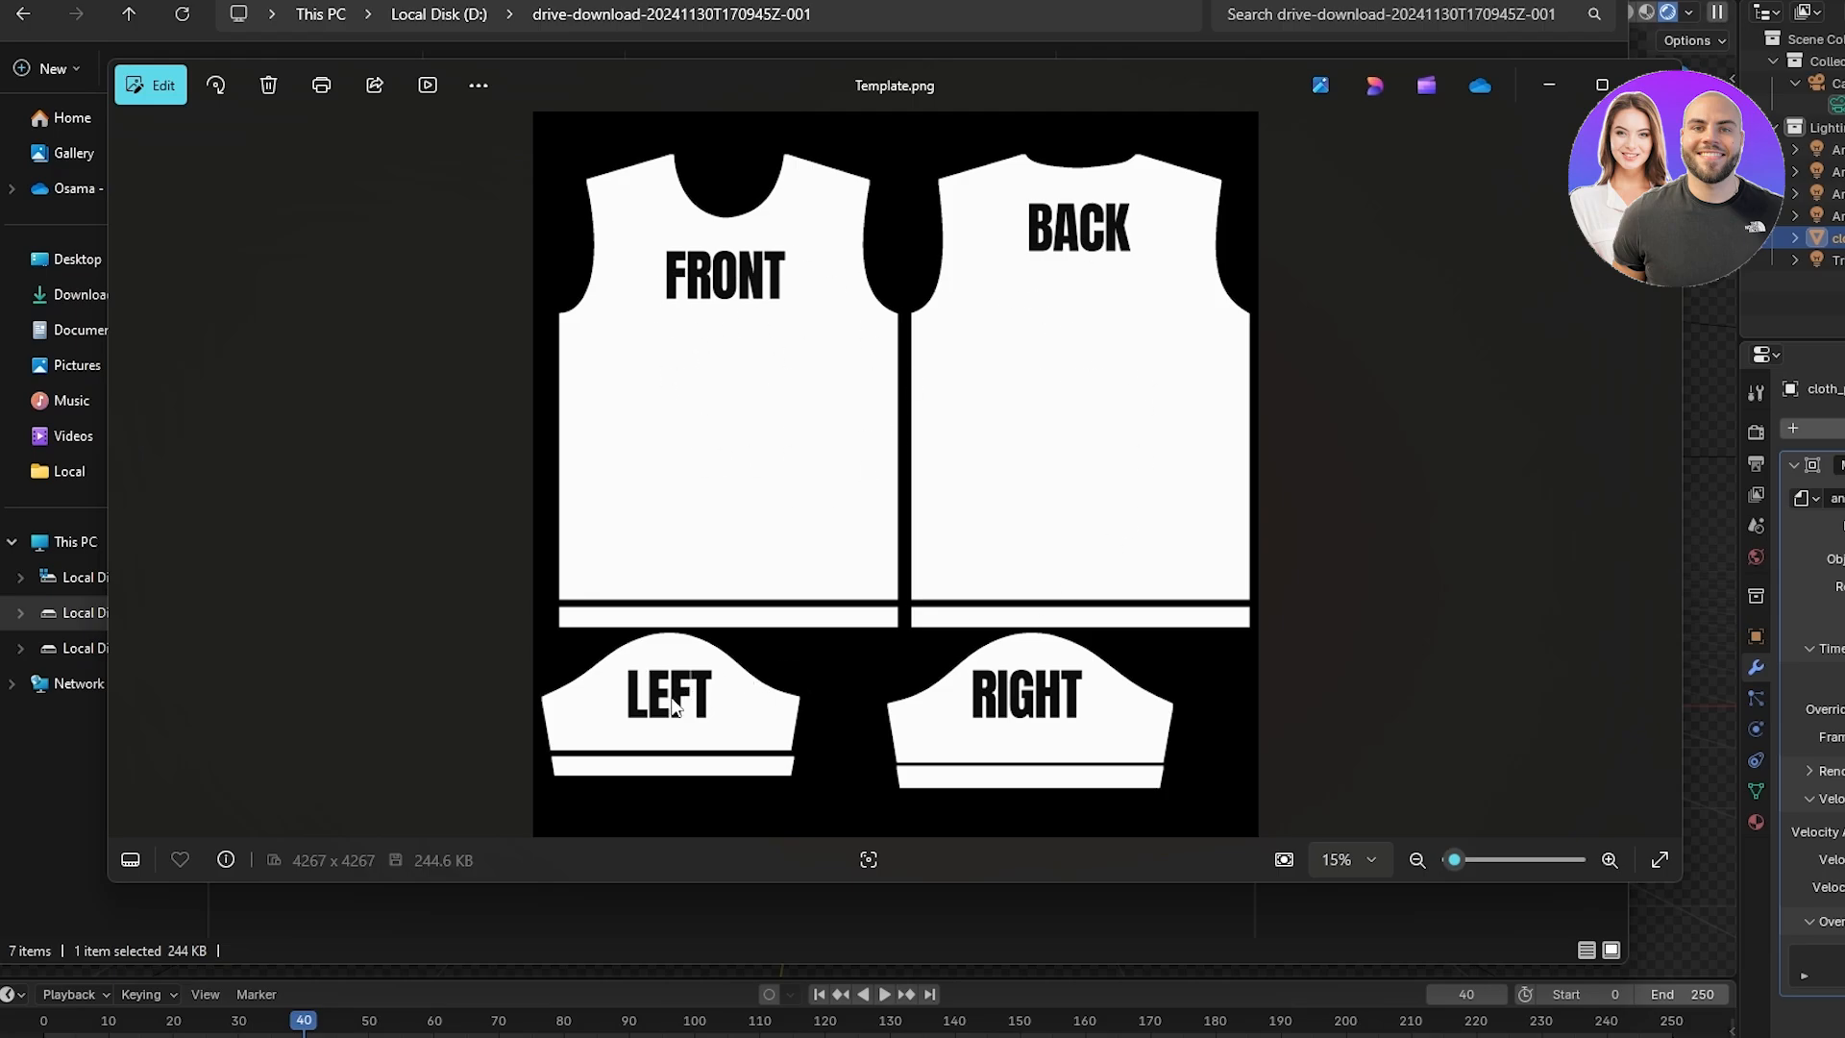
left_click(1655, 84)
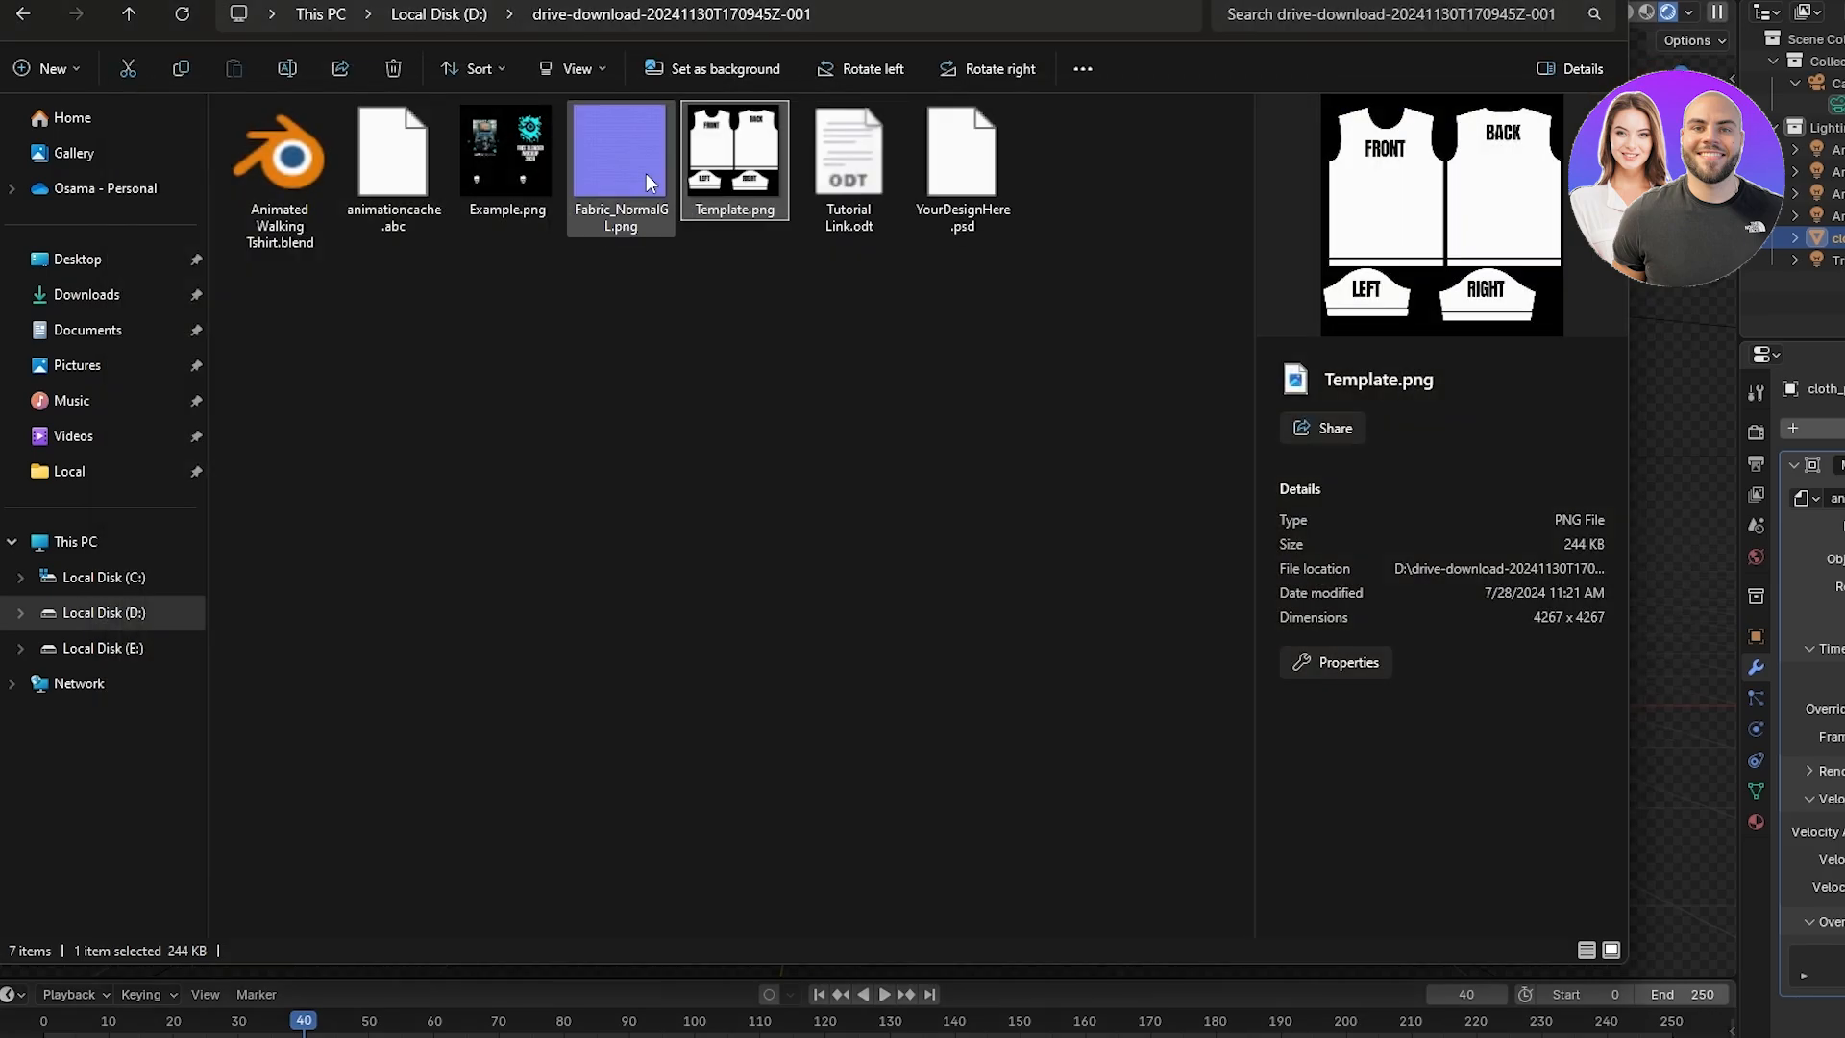
left_click(530, 158)
double_click(524, 154)
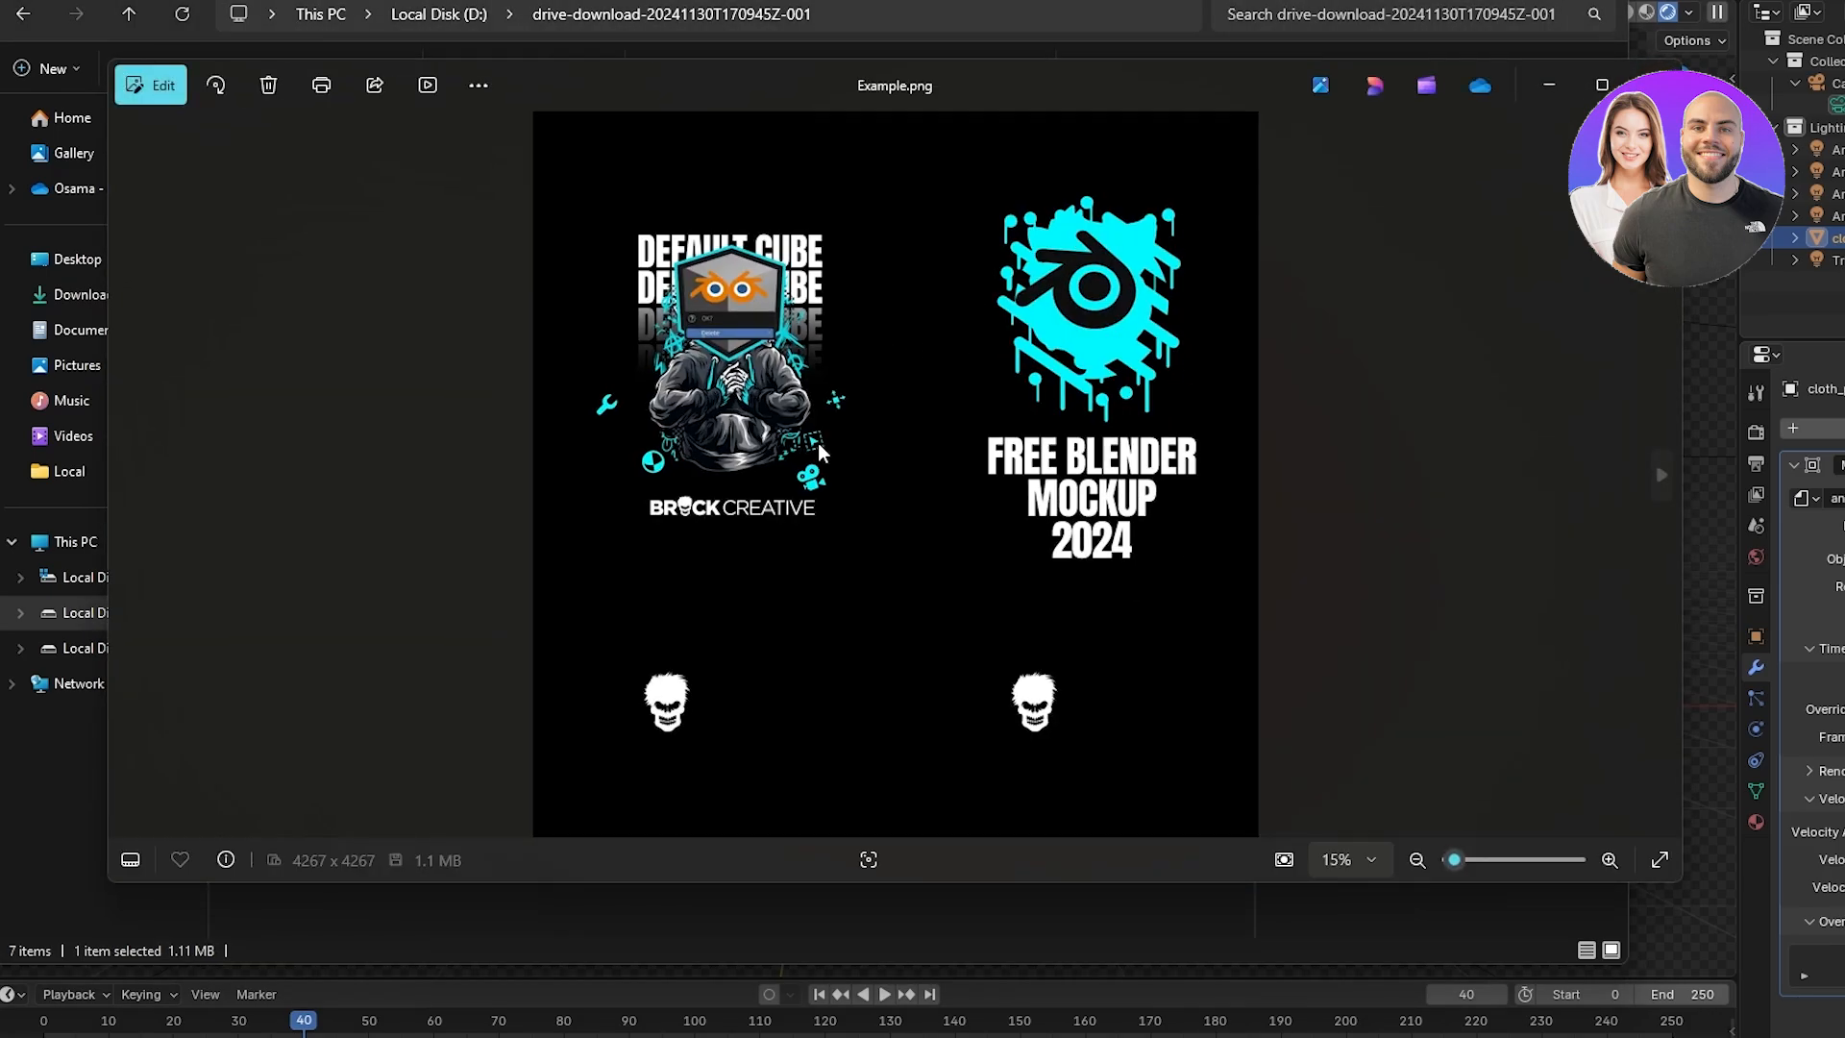
left_click(1654, 84)
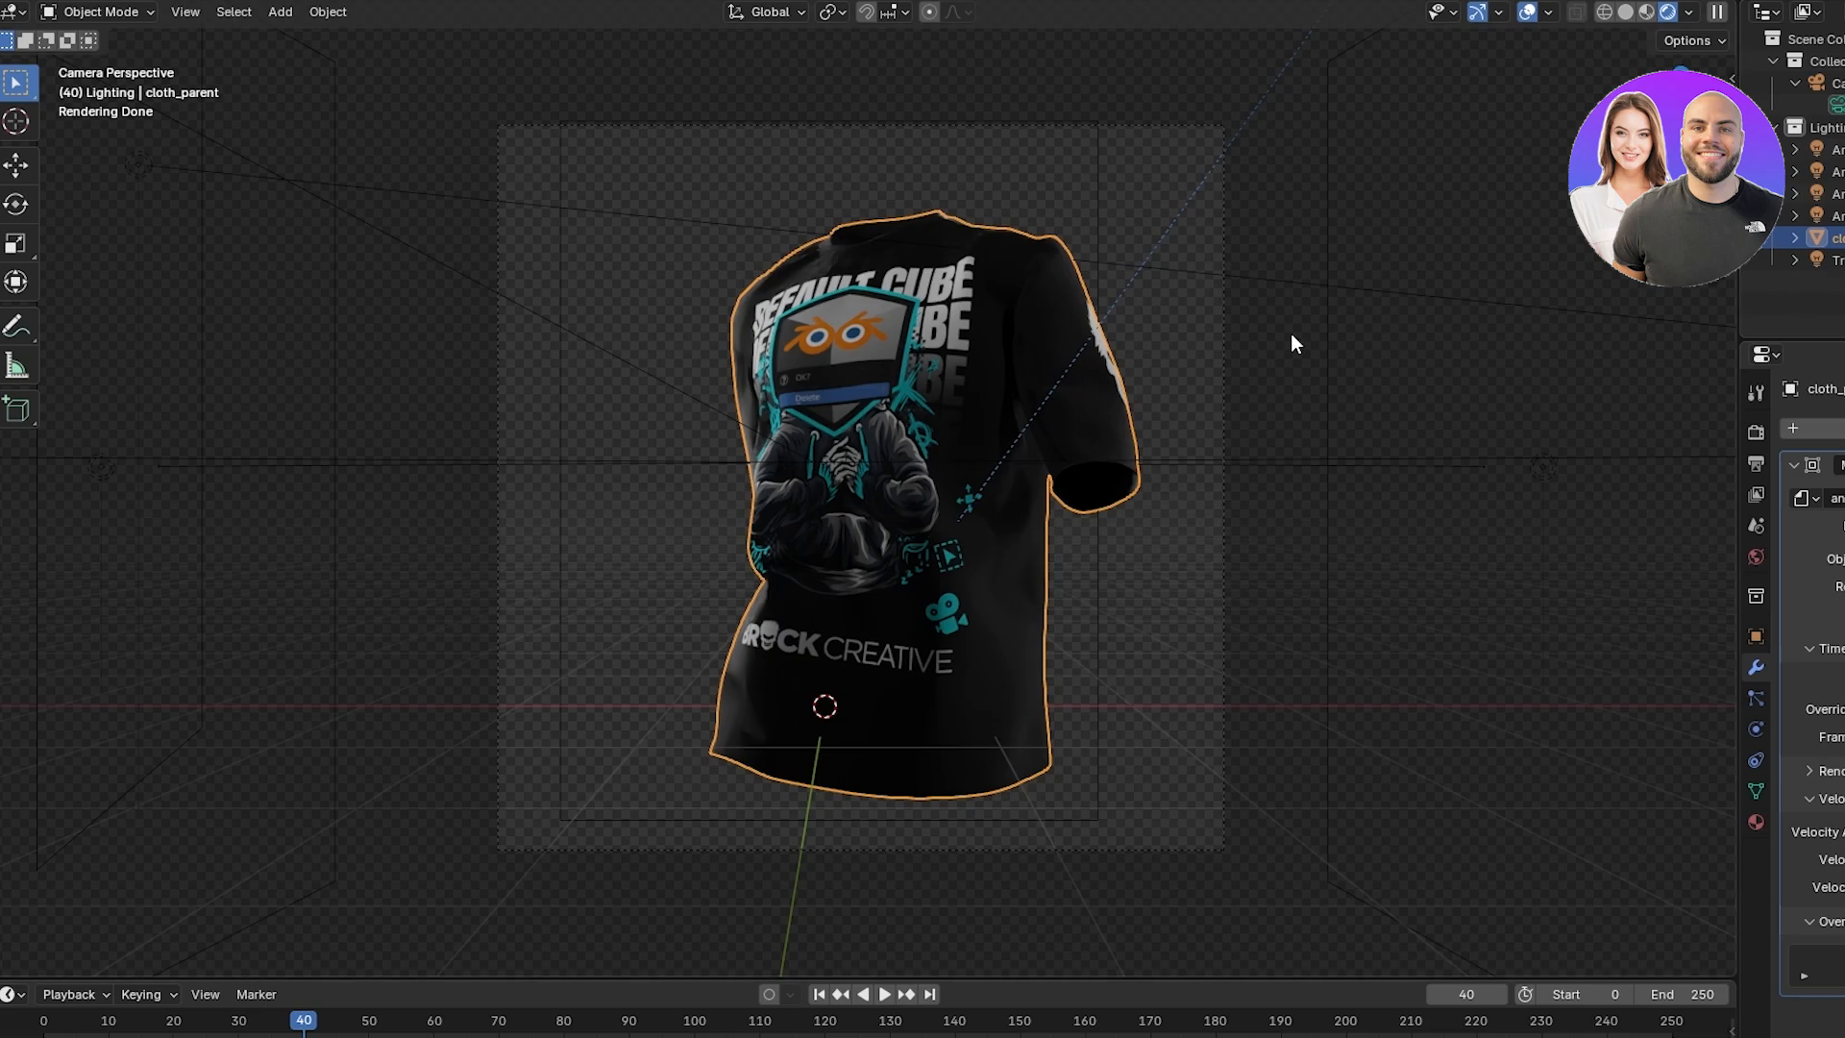
View the scene's export formats, such as Alembic (.abc), and the output settings for resolution, frame range and file format.
left_click(35, 14)
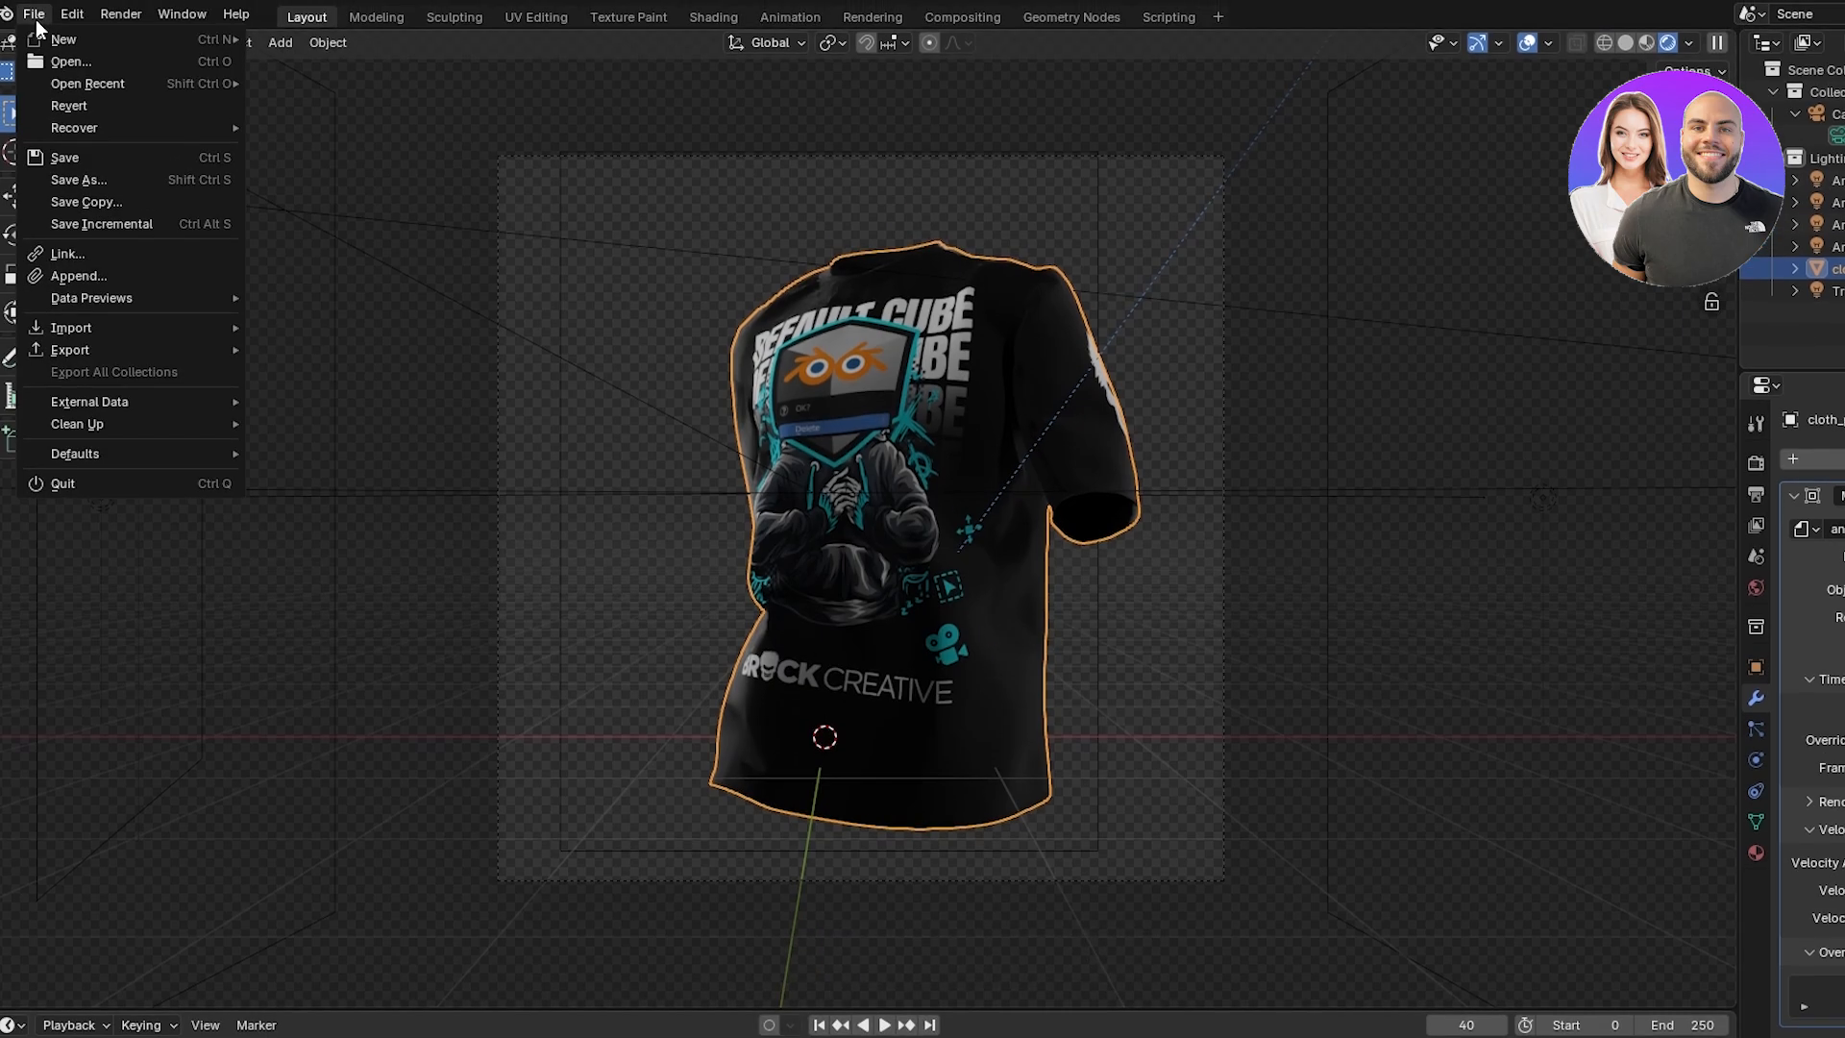
mouse_move(145, 355)
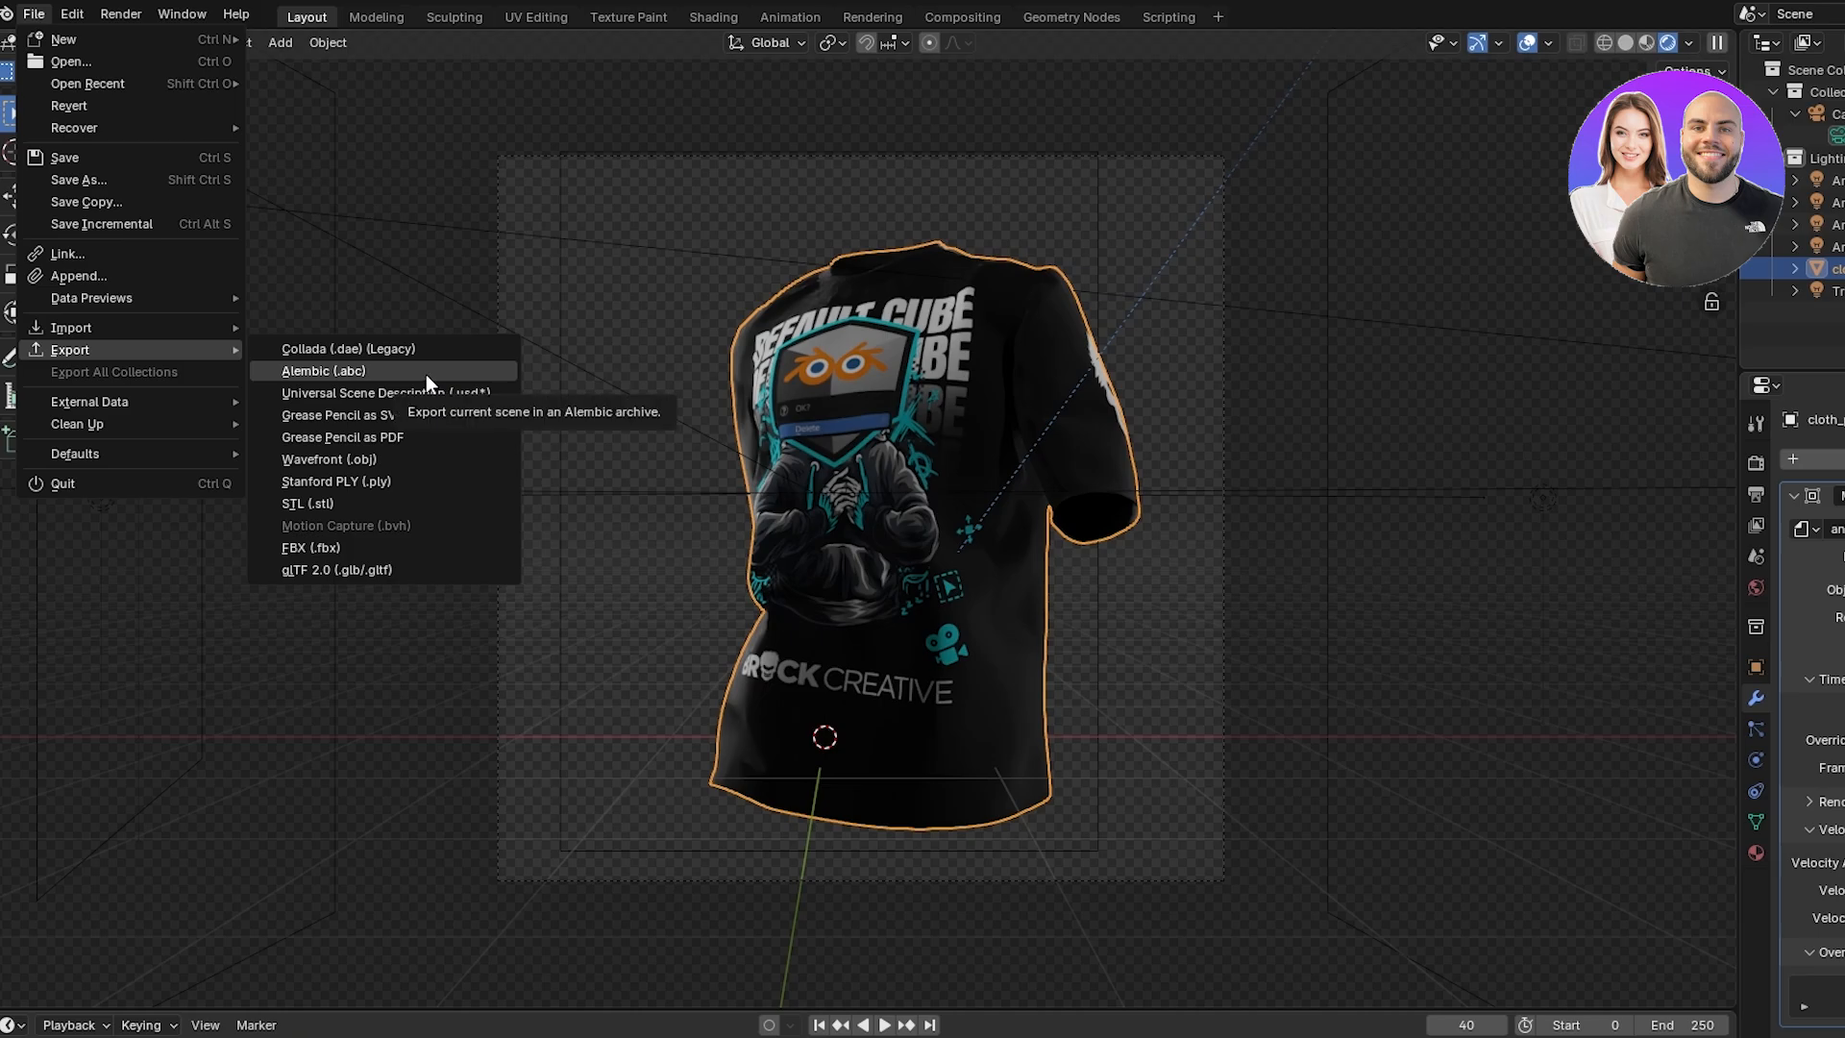
left_click(1410, 296)
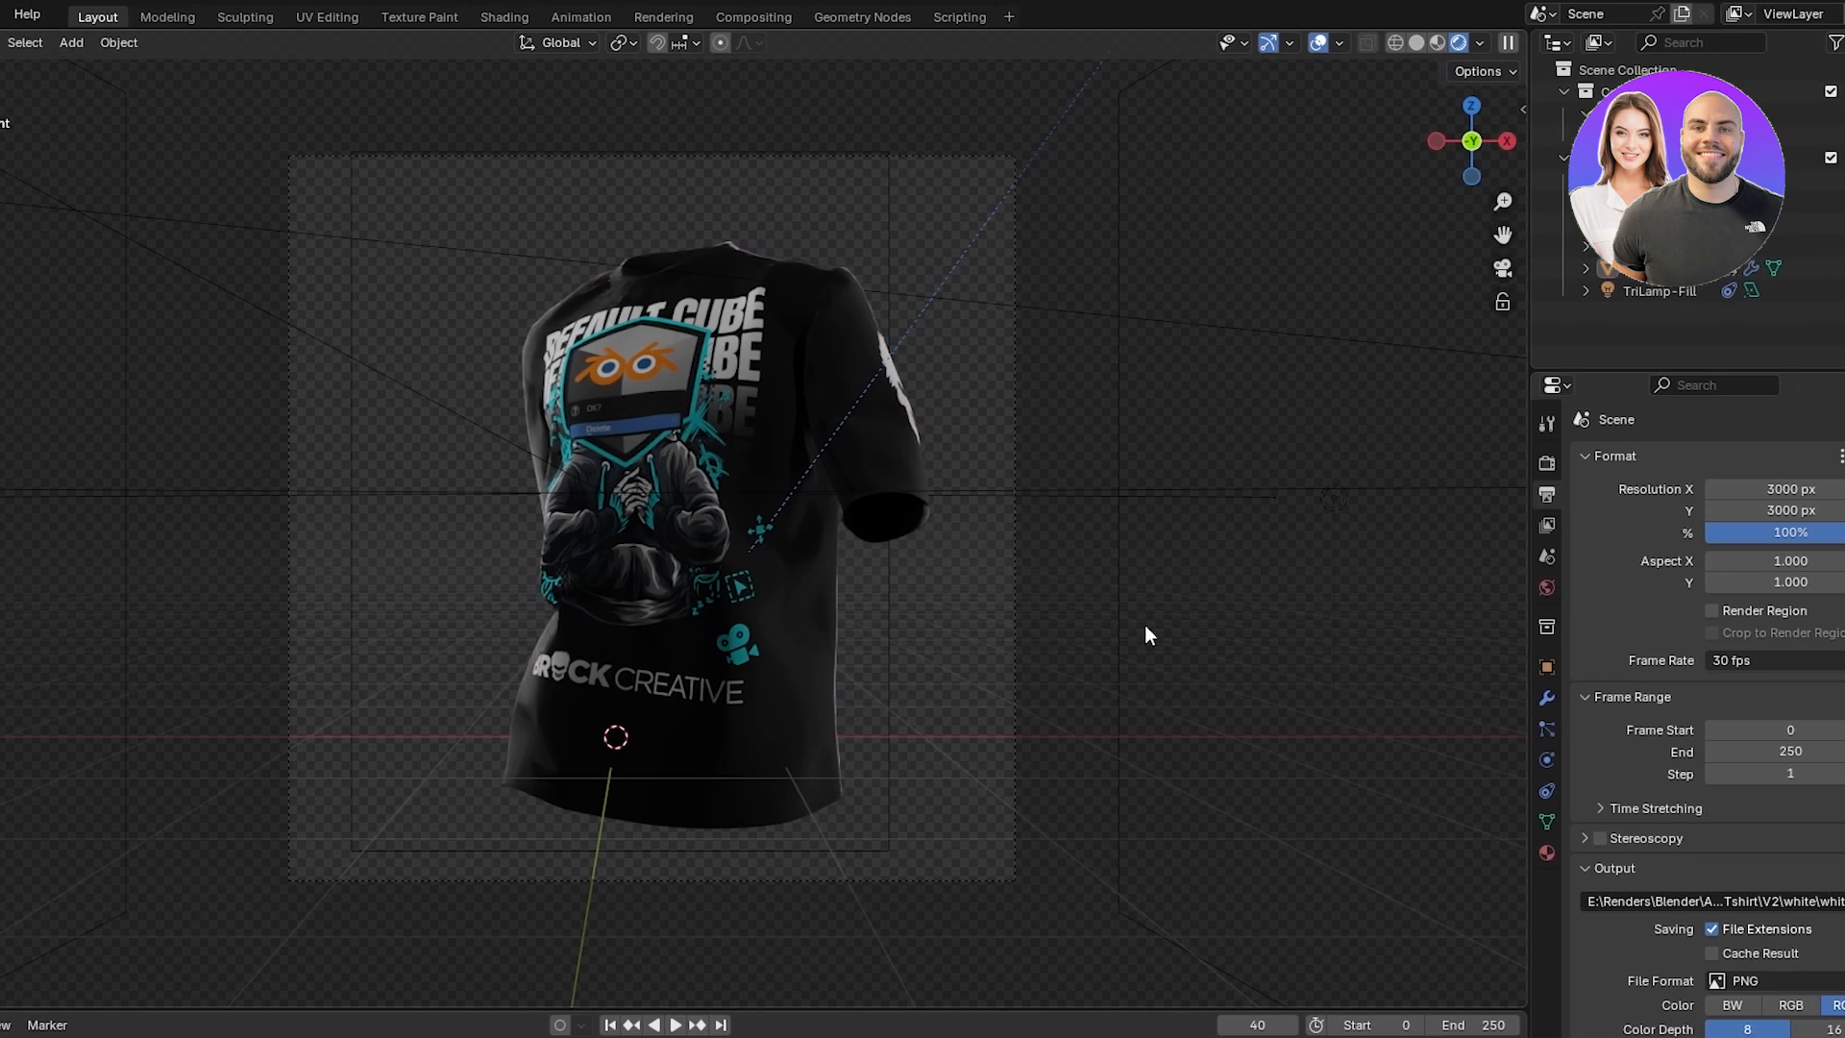
left_click(1755, 494)
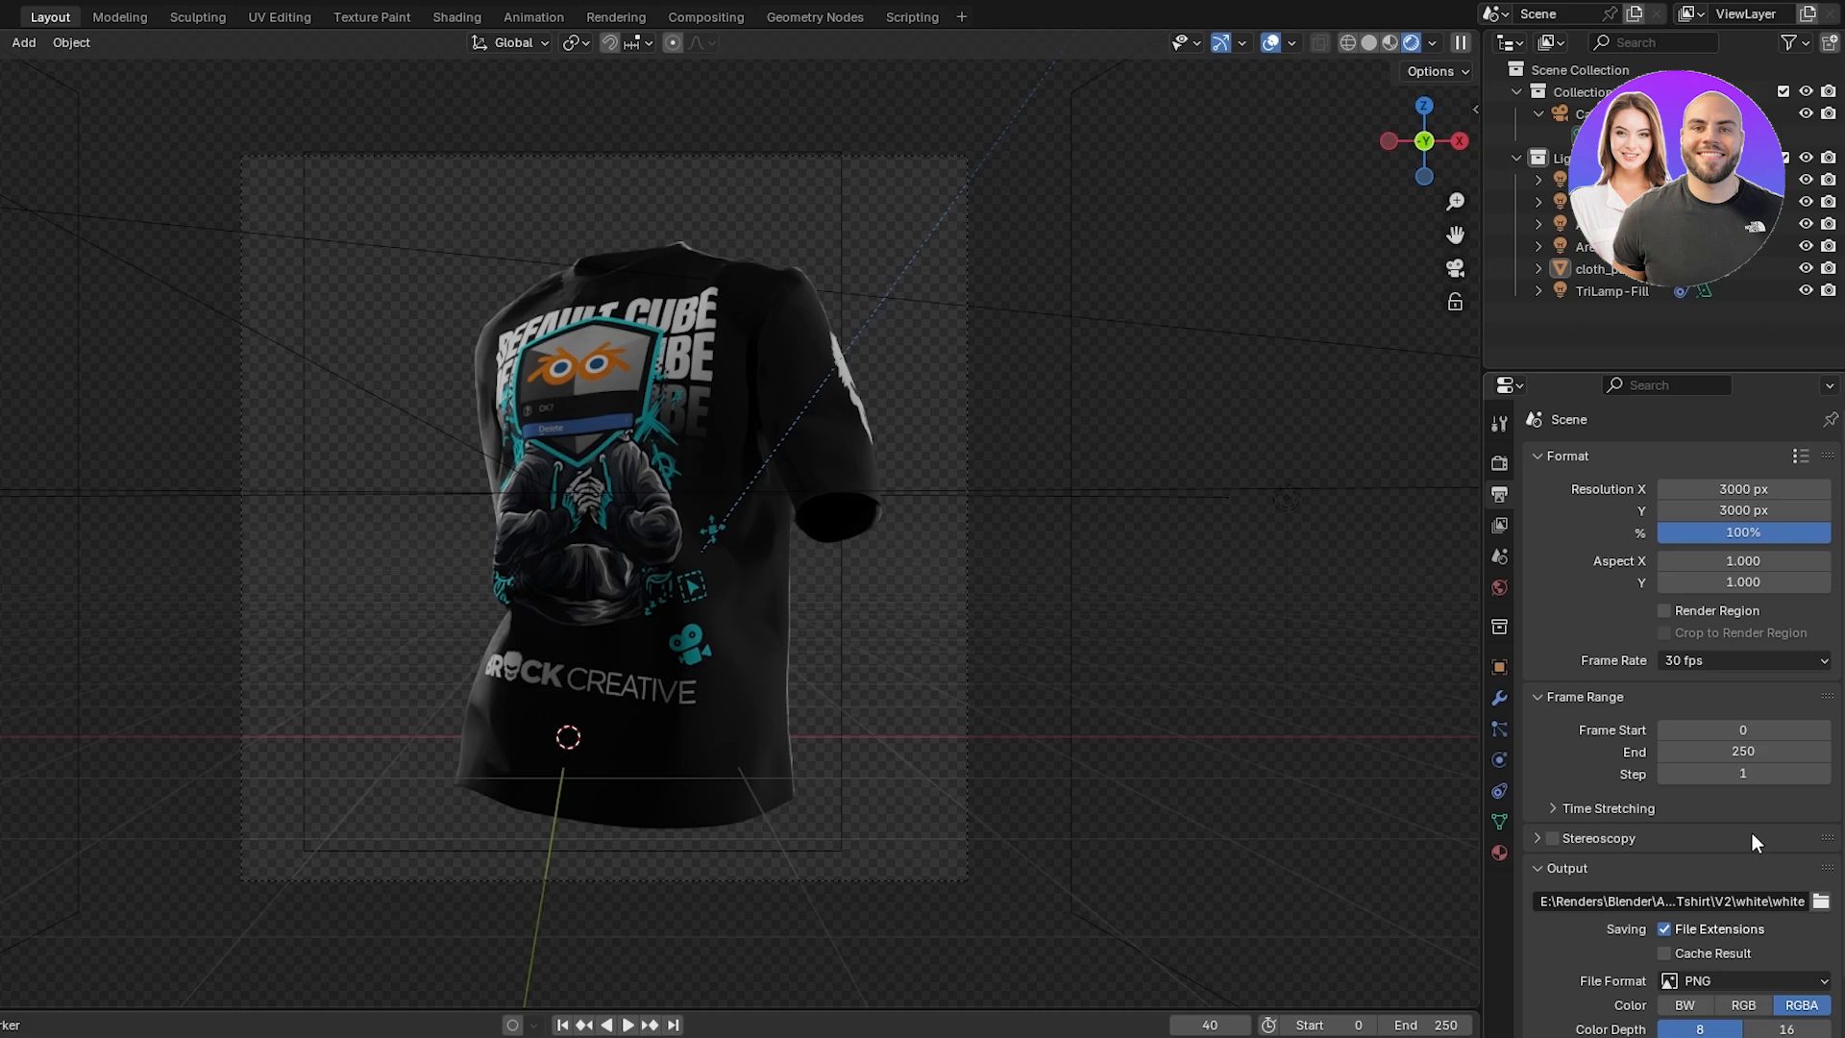
Set the output frame rate to 60 fps and the file format to FFmpeg Video.
left_click(1724, 659)
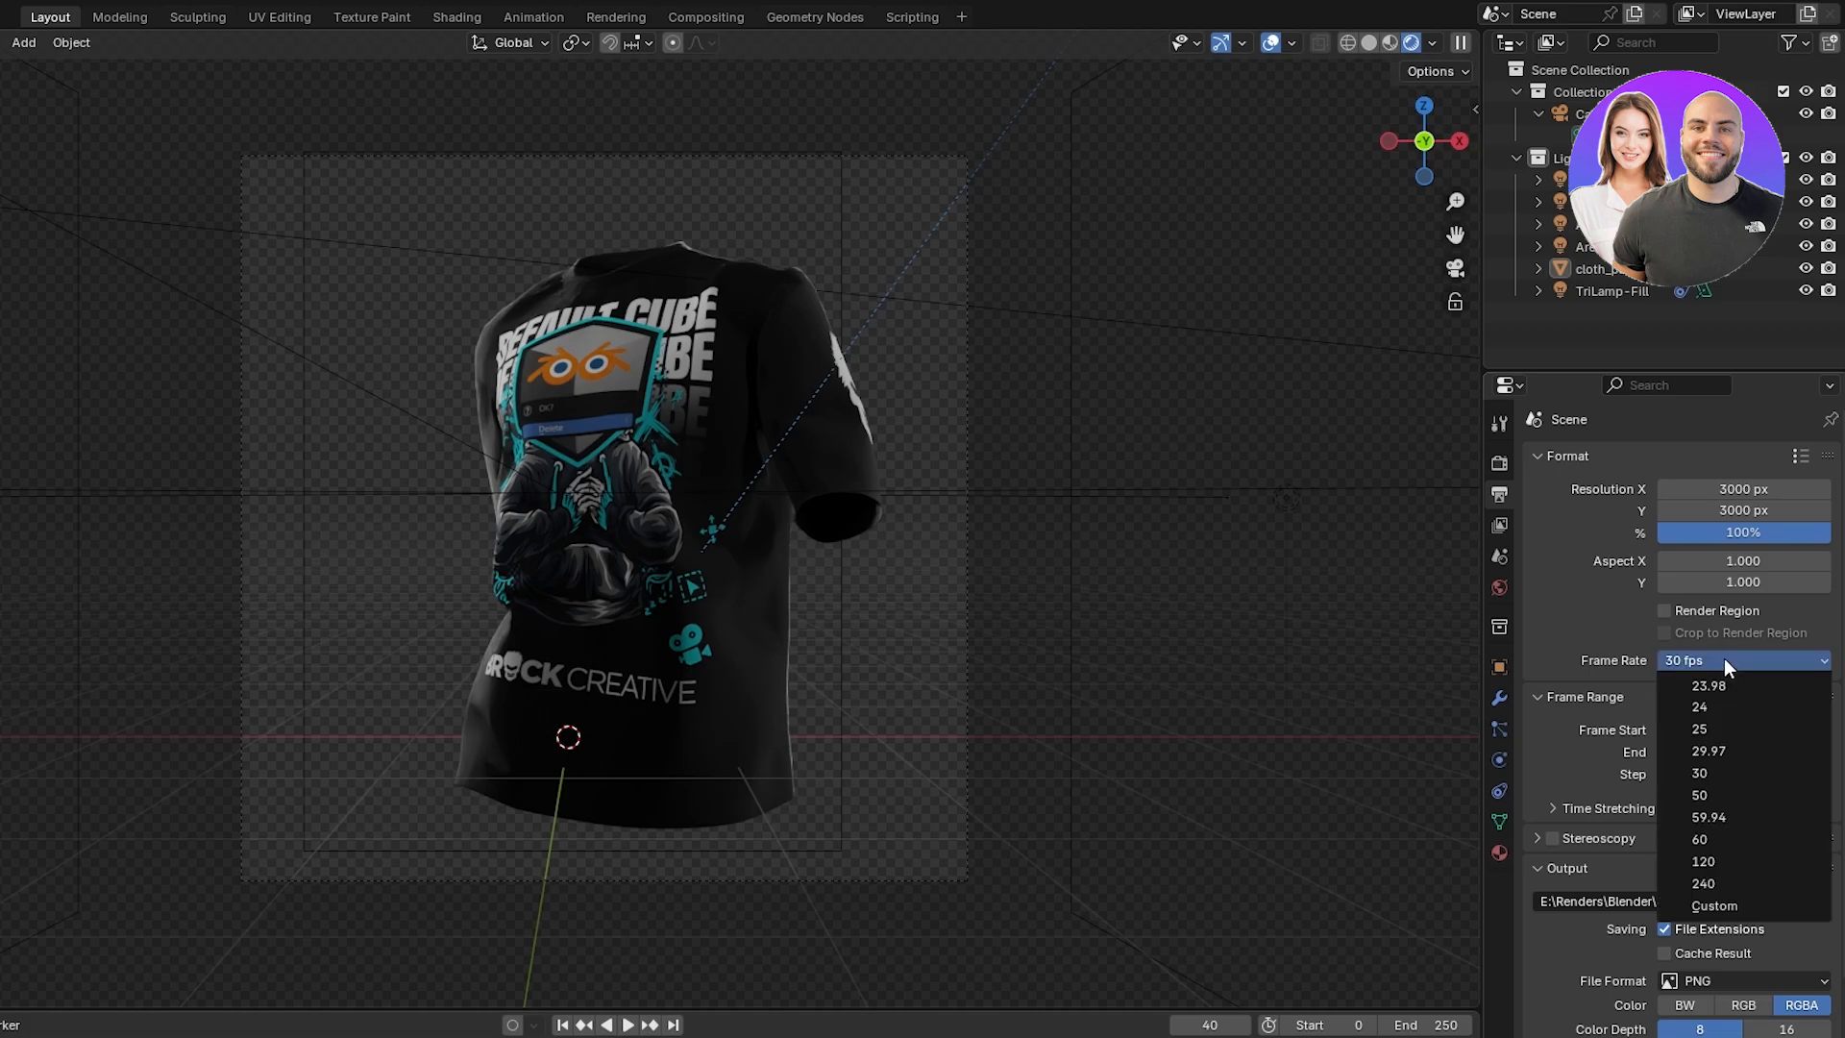
left_click(1712, 836)
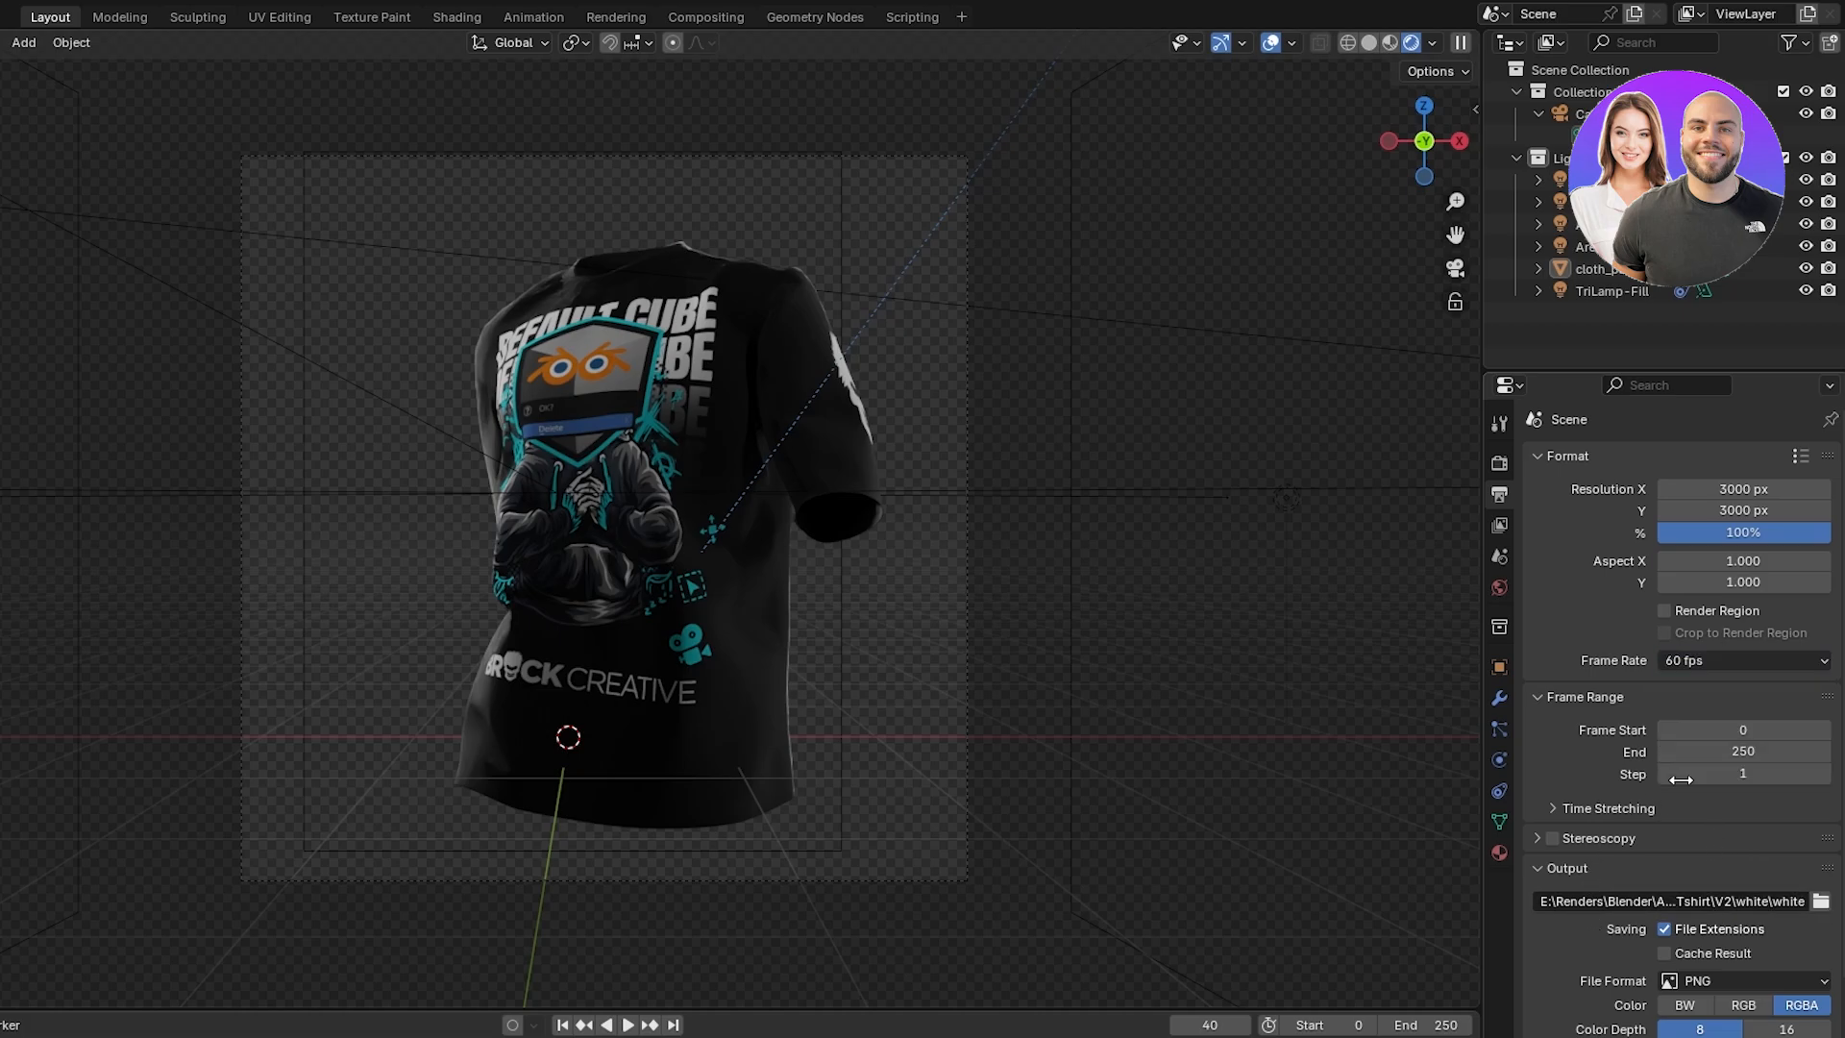
left_click(1695, 982)
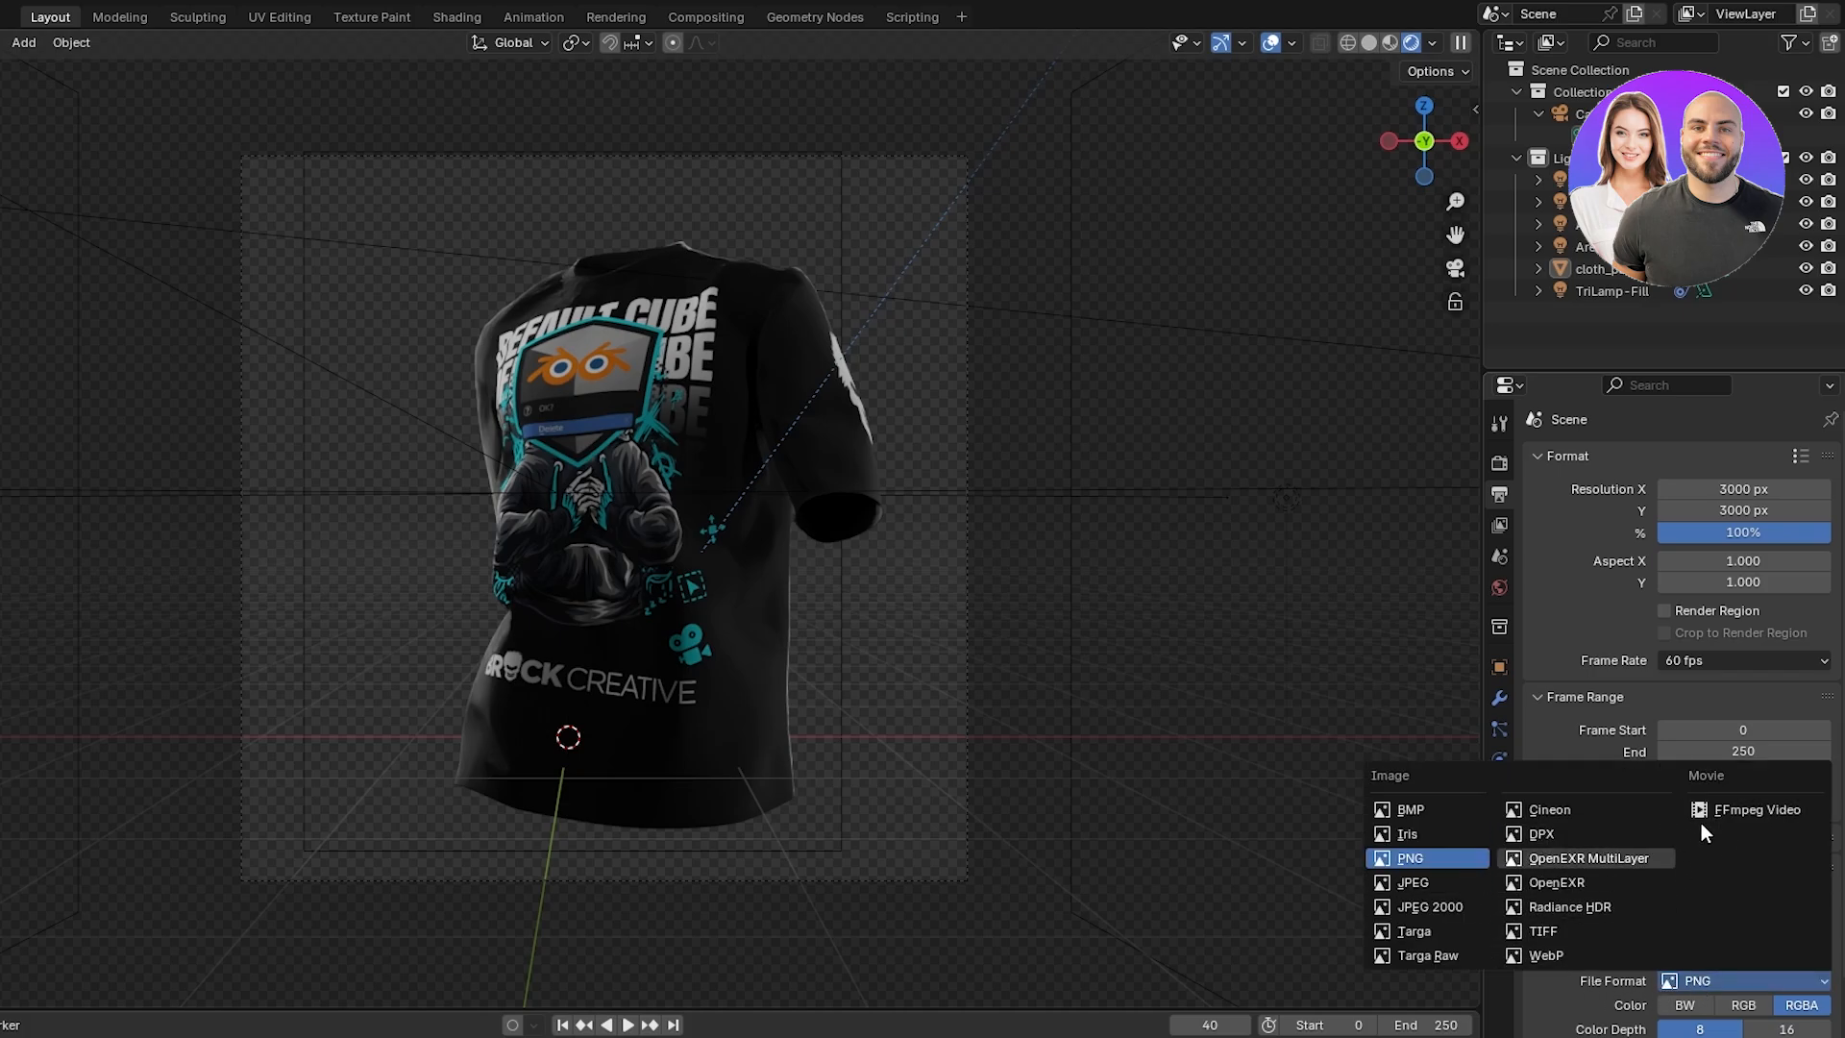
left_click(1726, 810)
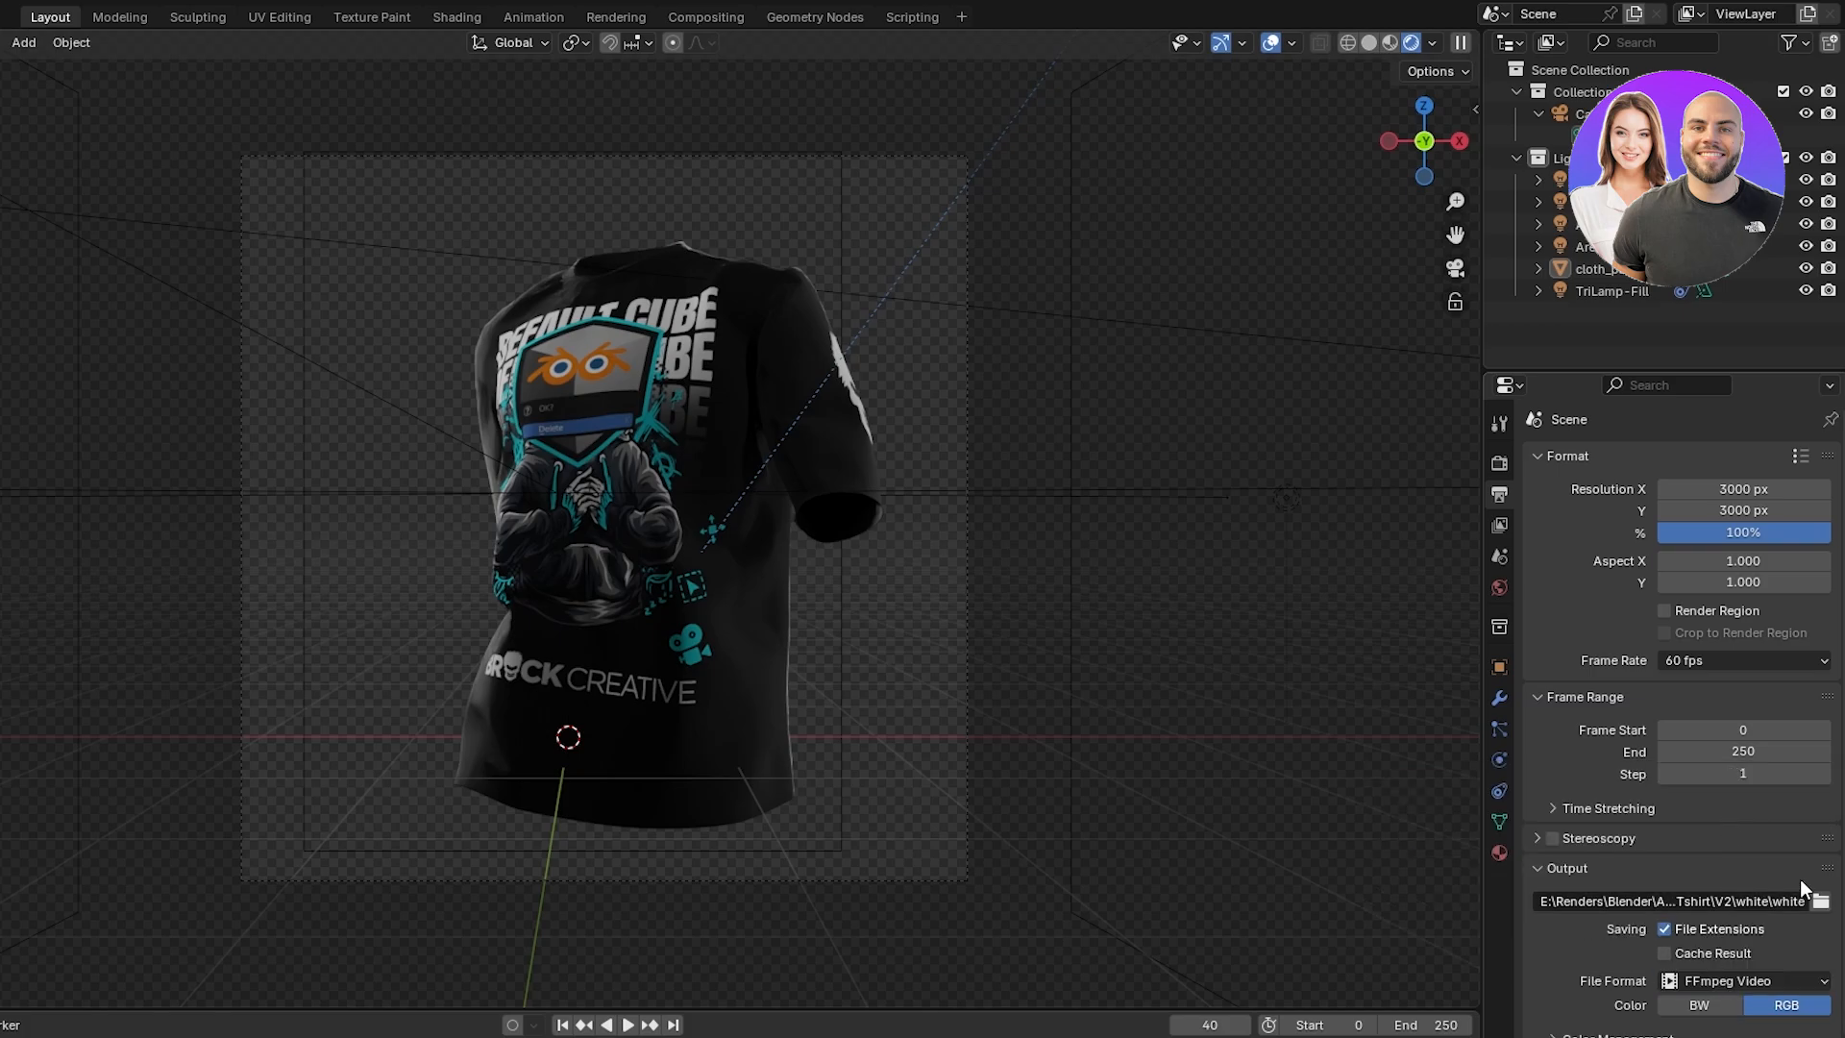
Browse for the render output location and create a new folder on Local Disk (E:).
left_click(1821, 901)
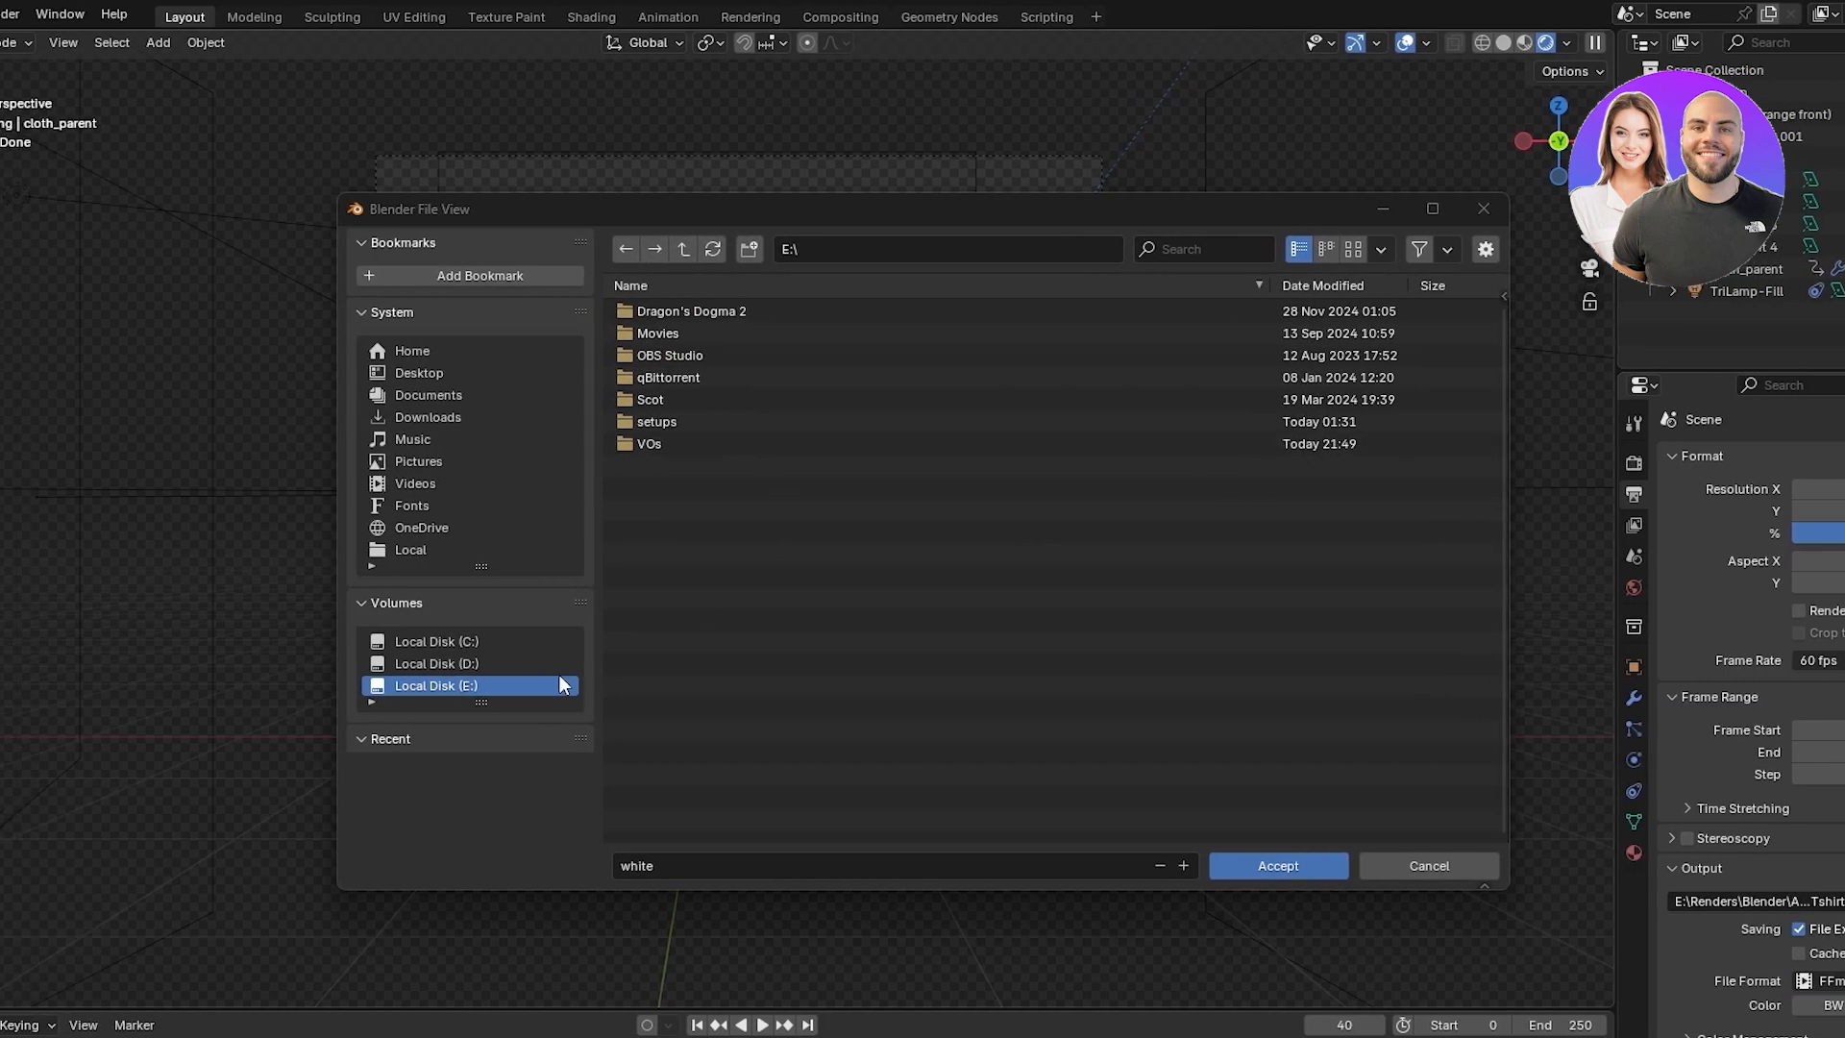
right_click(752, 511)
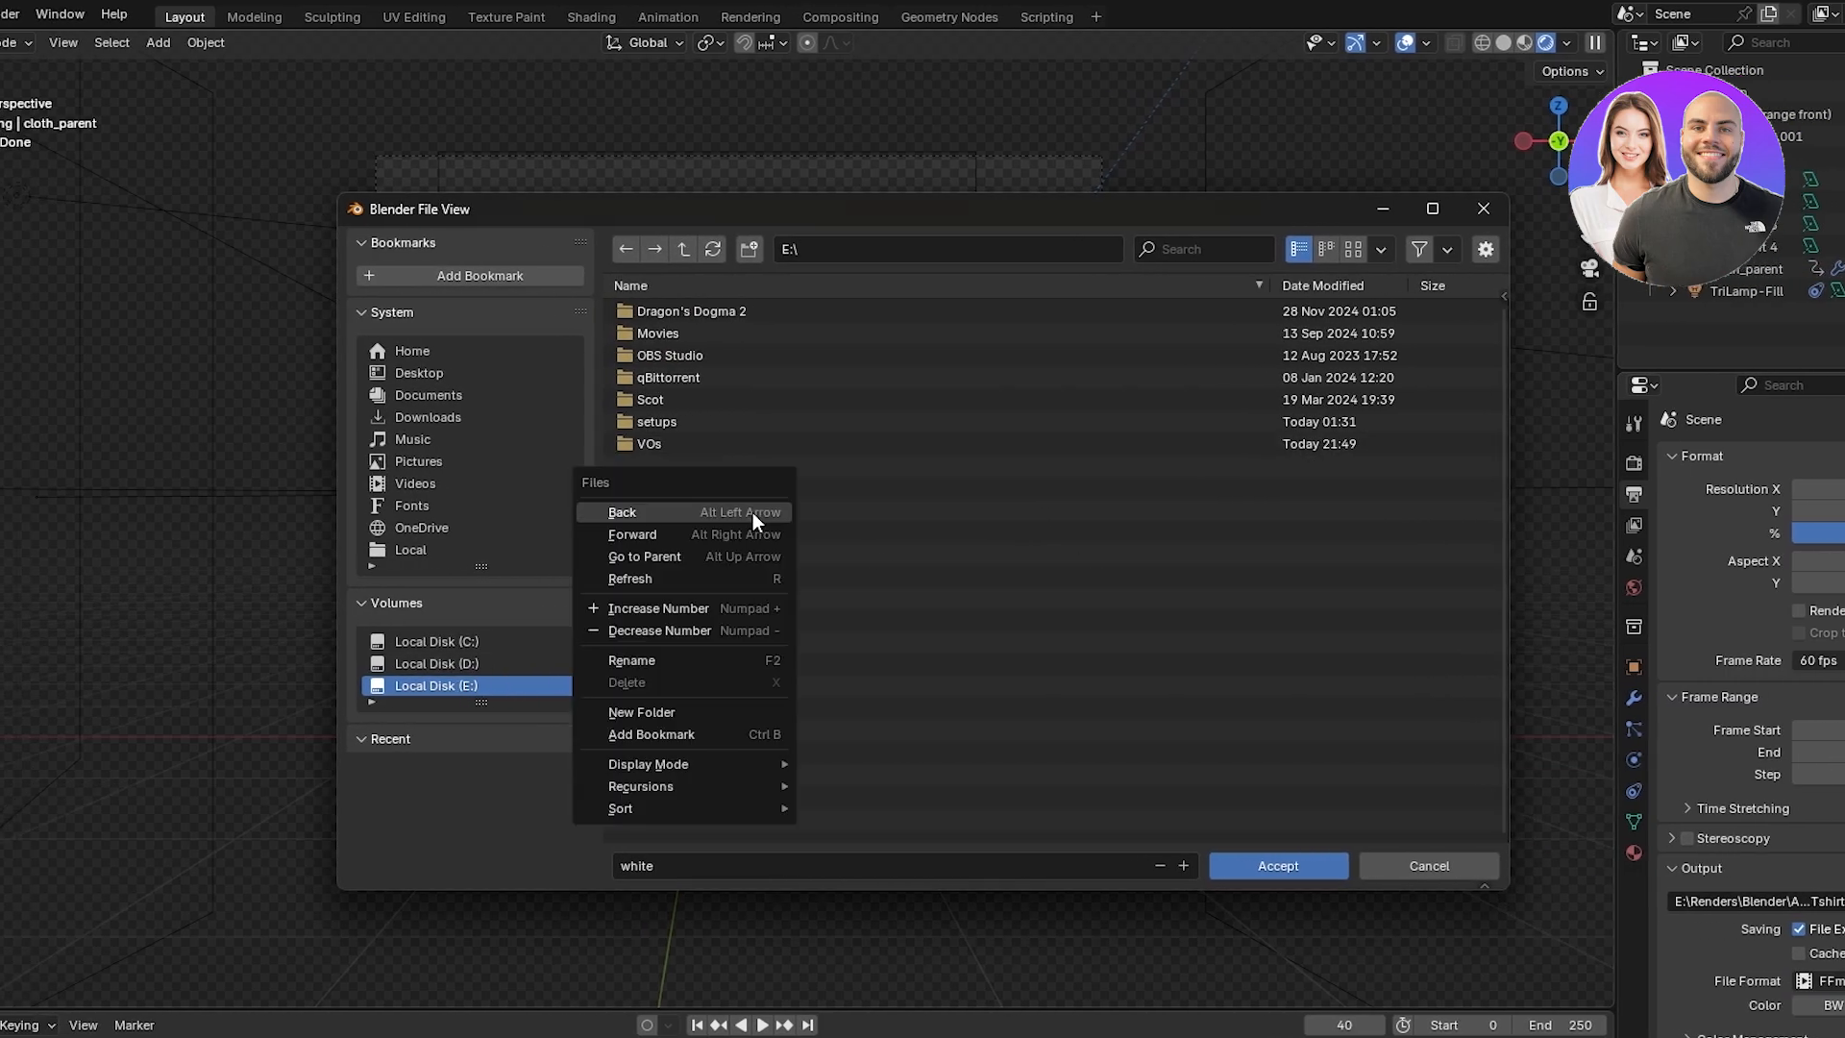
right_click(882, 503)
left_click(845, 699)
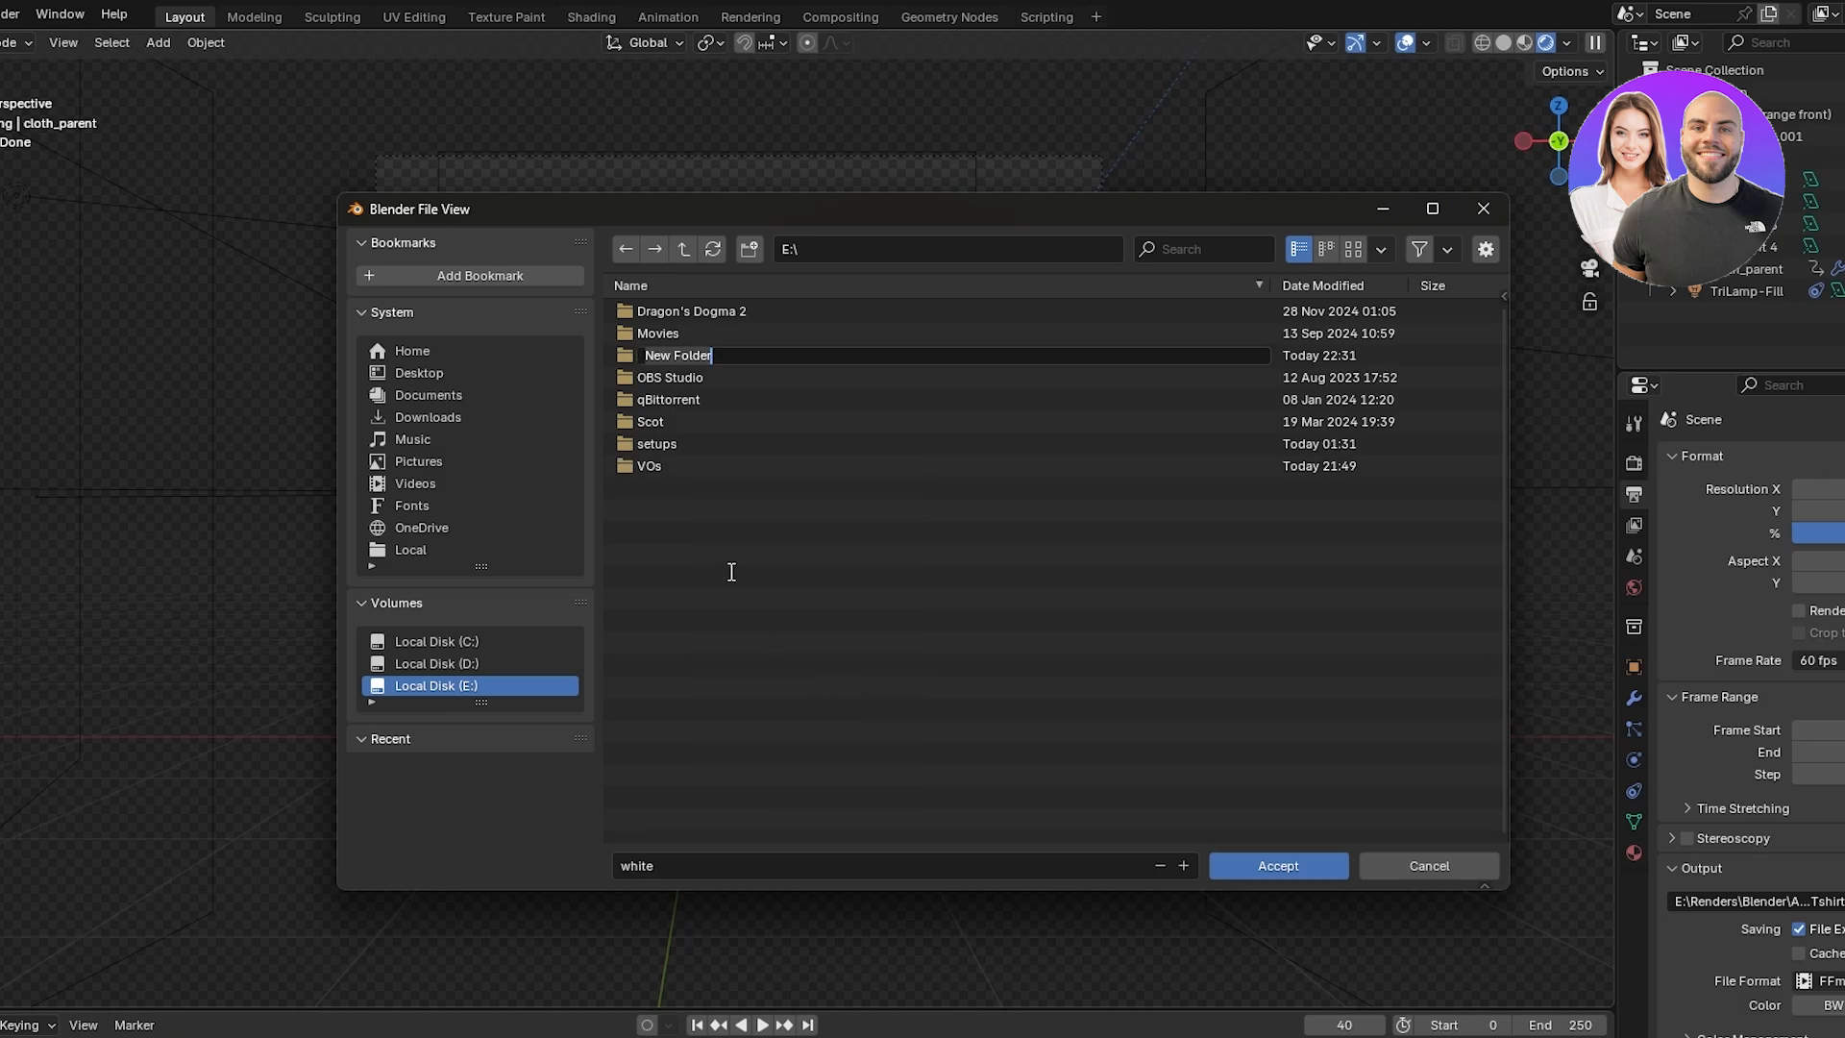
Create a new folder on Local Disk (D:) and accept it as the output location with the file name white.
left_click(464, 663)
right_click(876, 614)
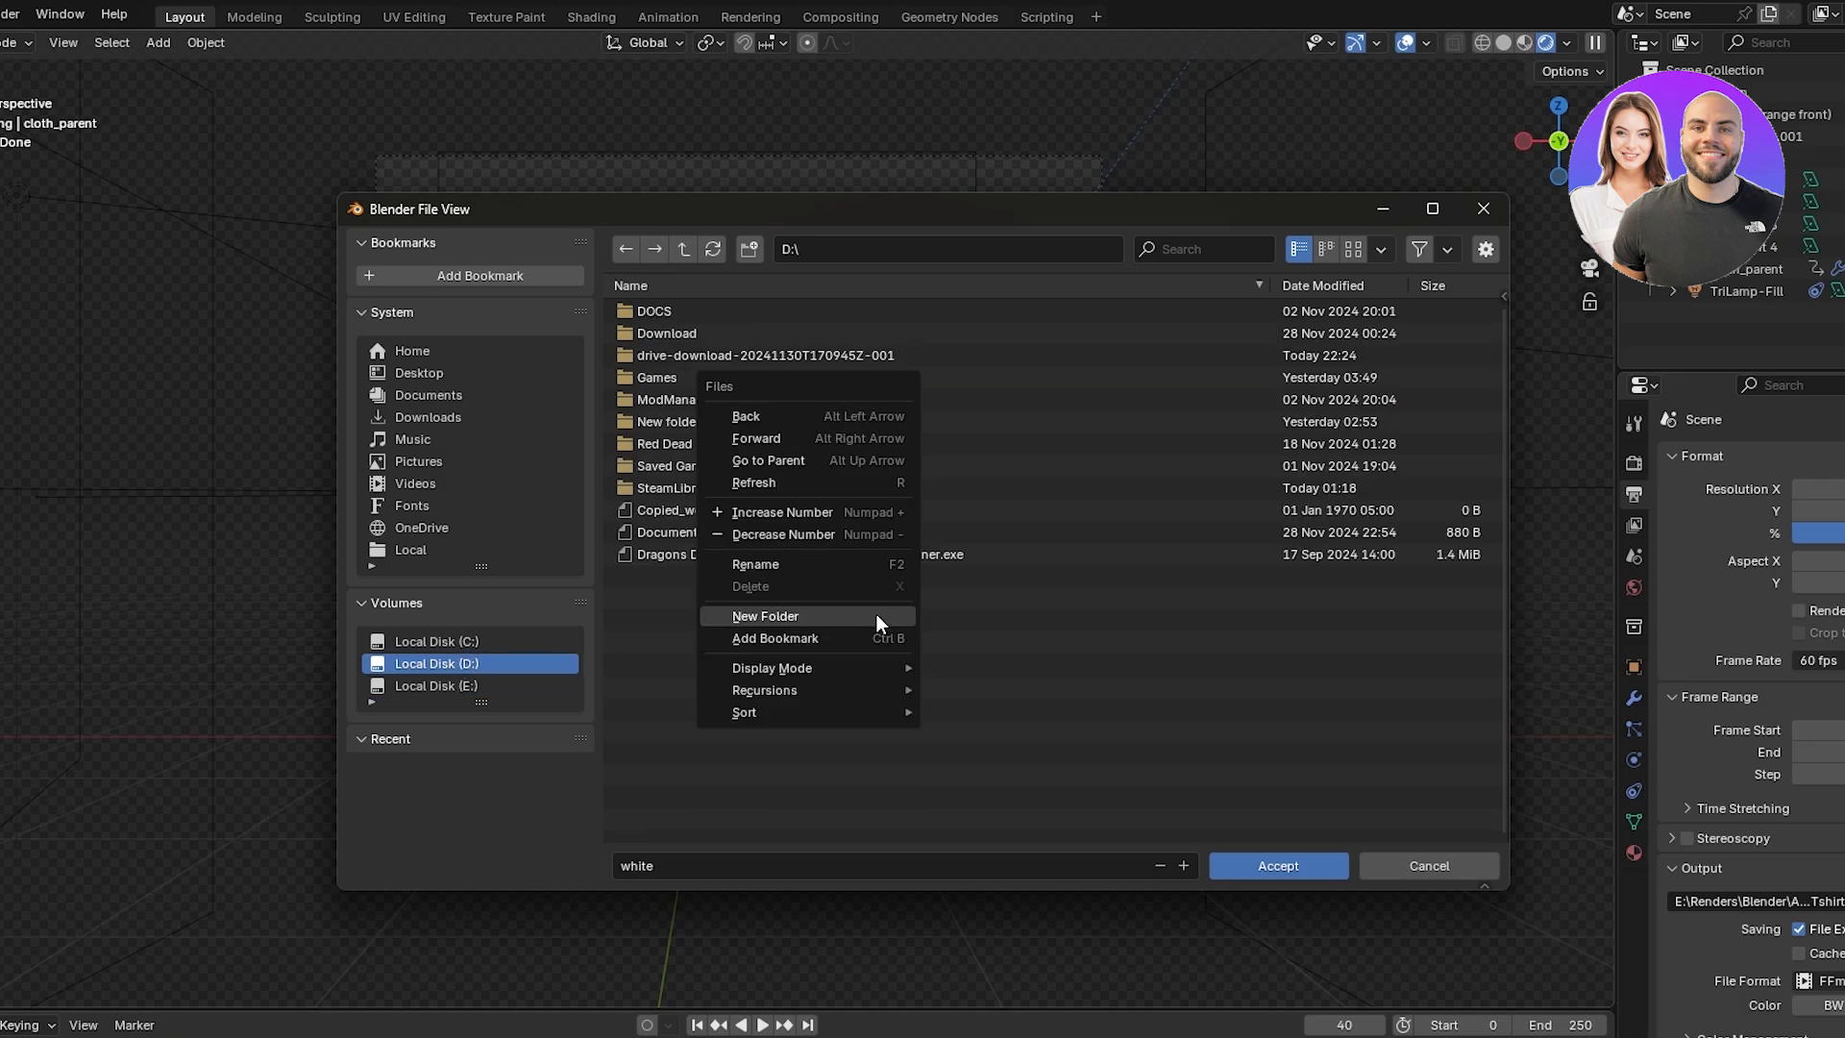
left_click(793, 615)
left_click(1305, 865)
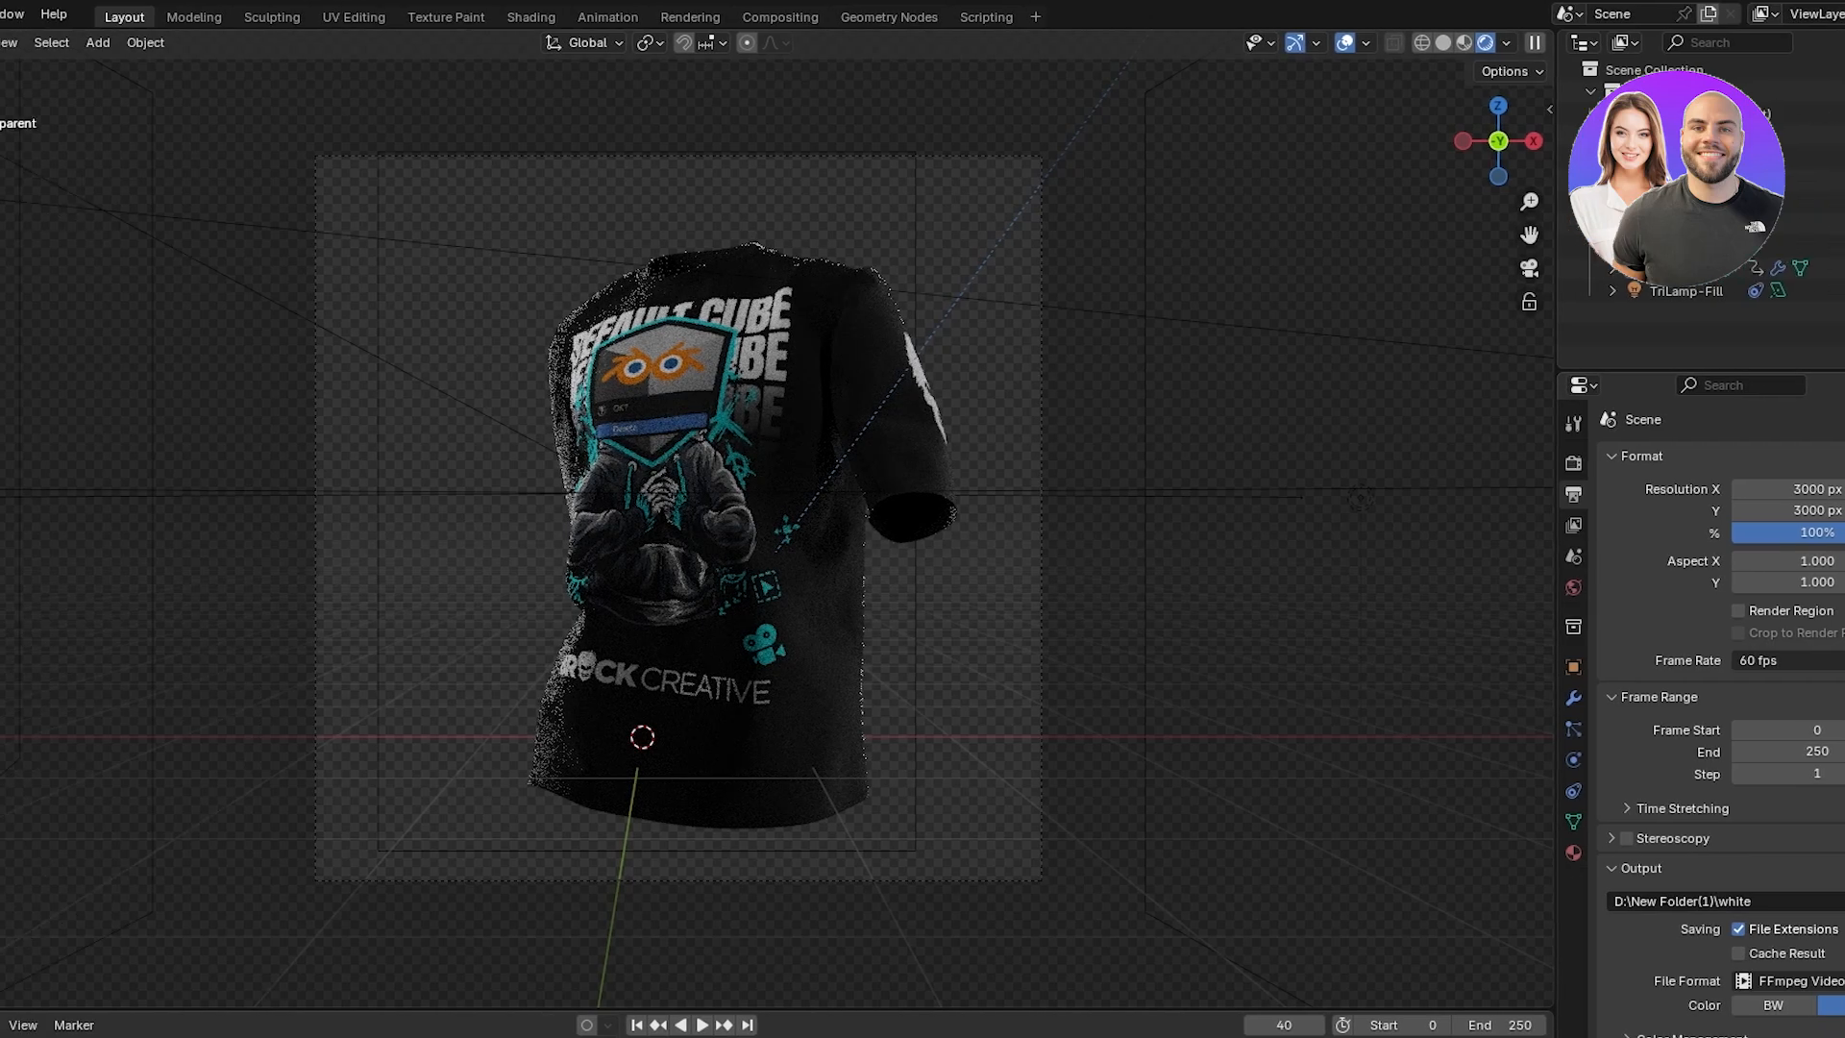
Render the animation and check the T-shirt in the render window before returning to the Shopify theme editor.
left_click(126, 13)
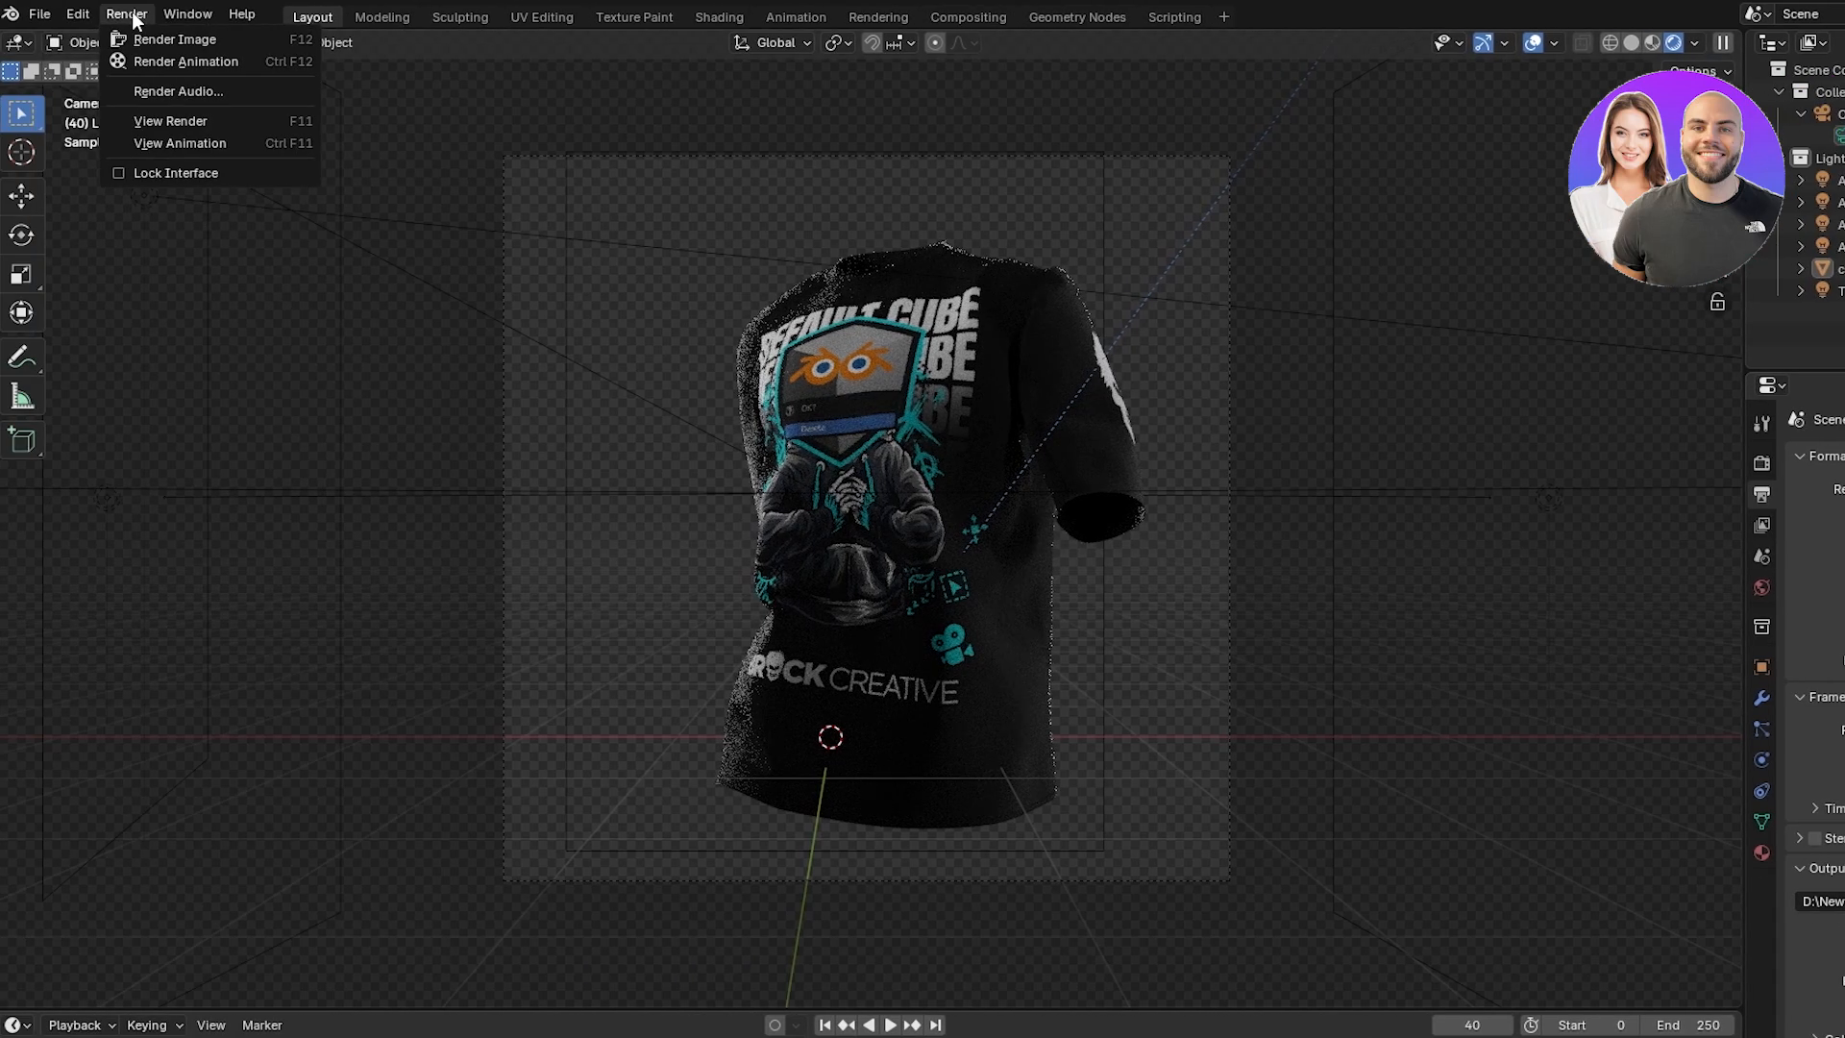
left_click(128, 61)
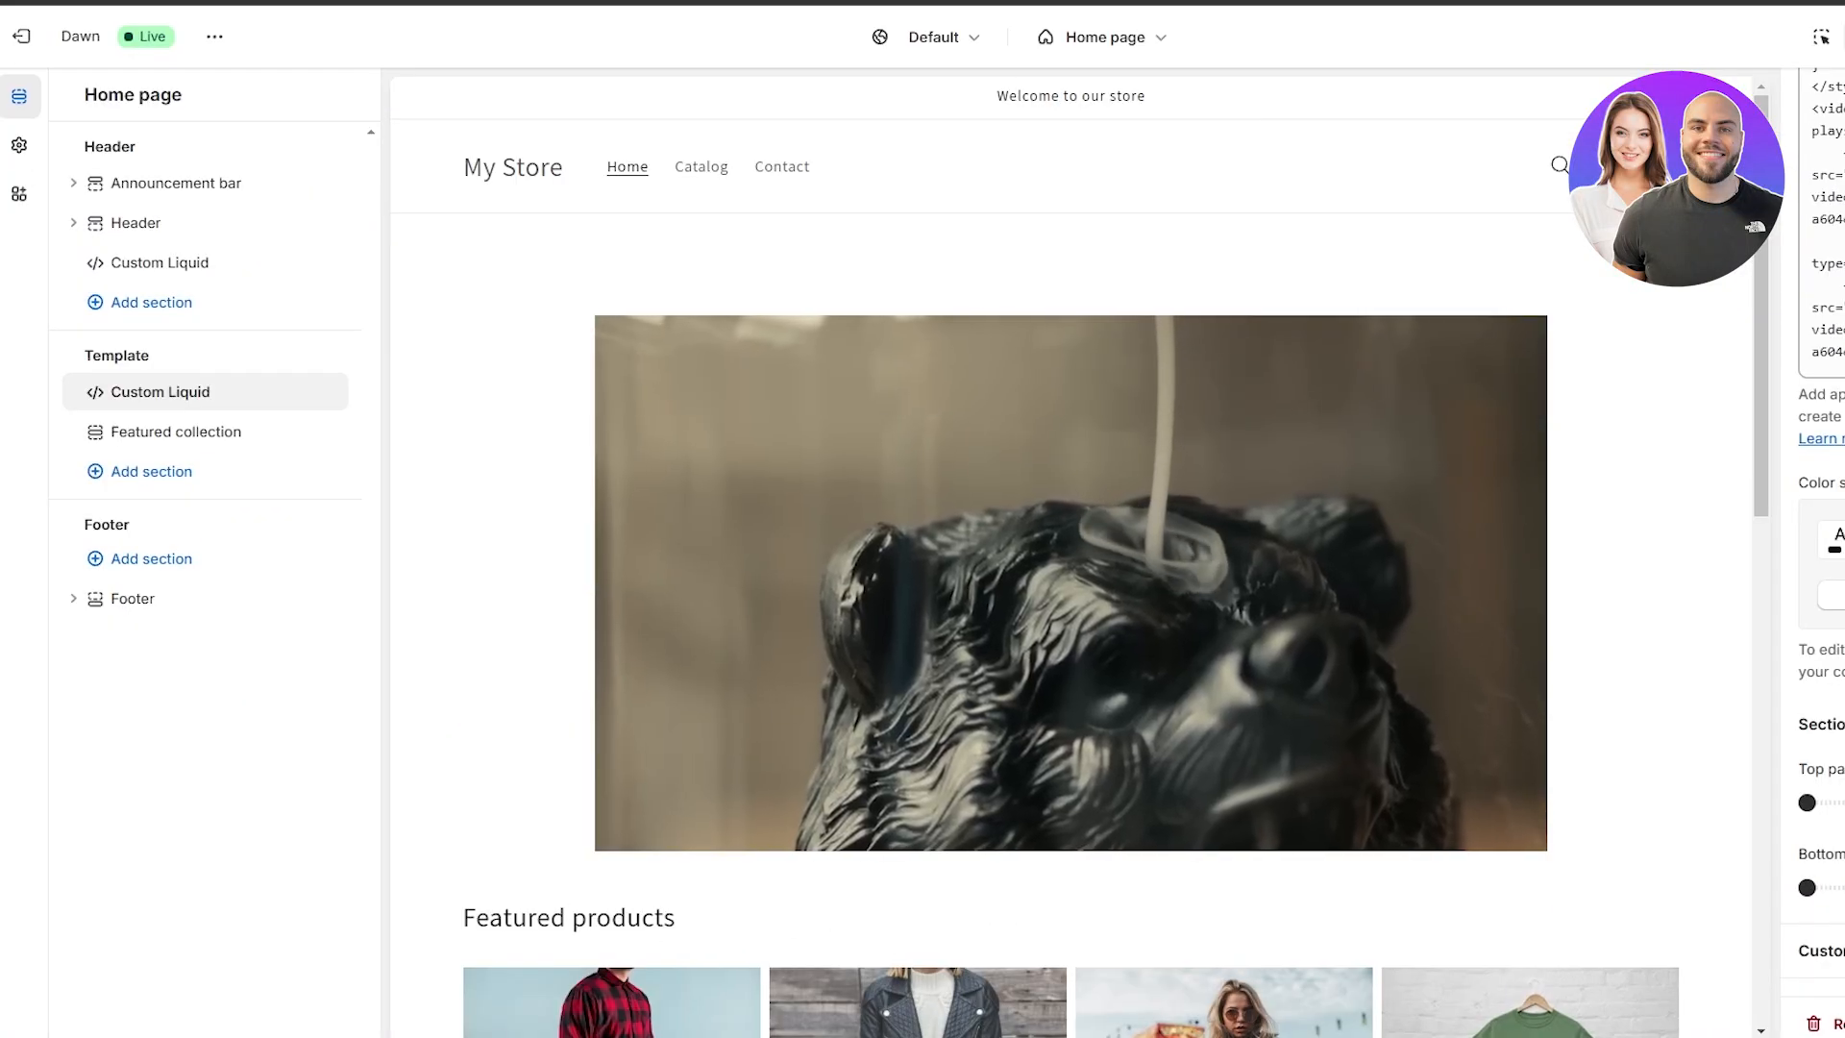
left_click(1629, 990)
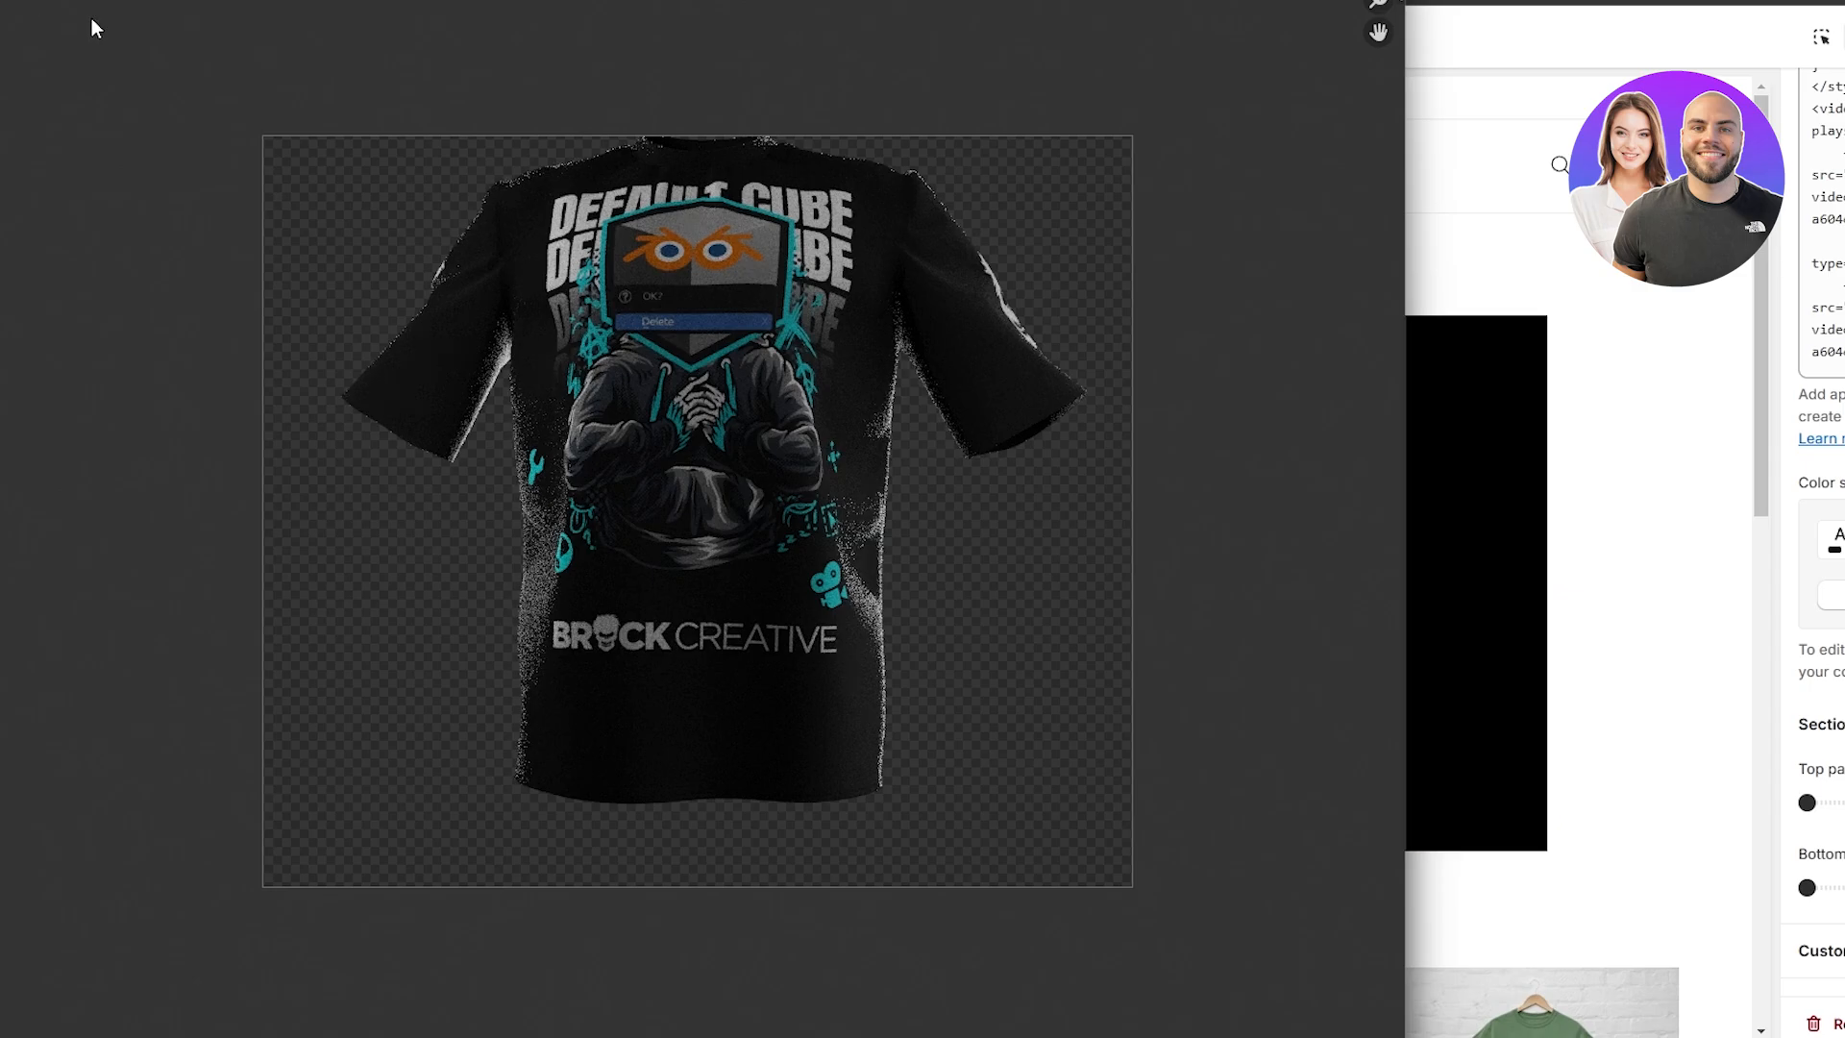
left_click(1412, 126)
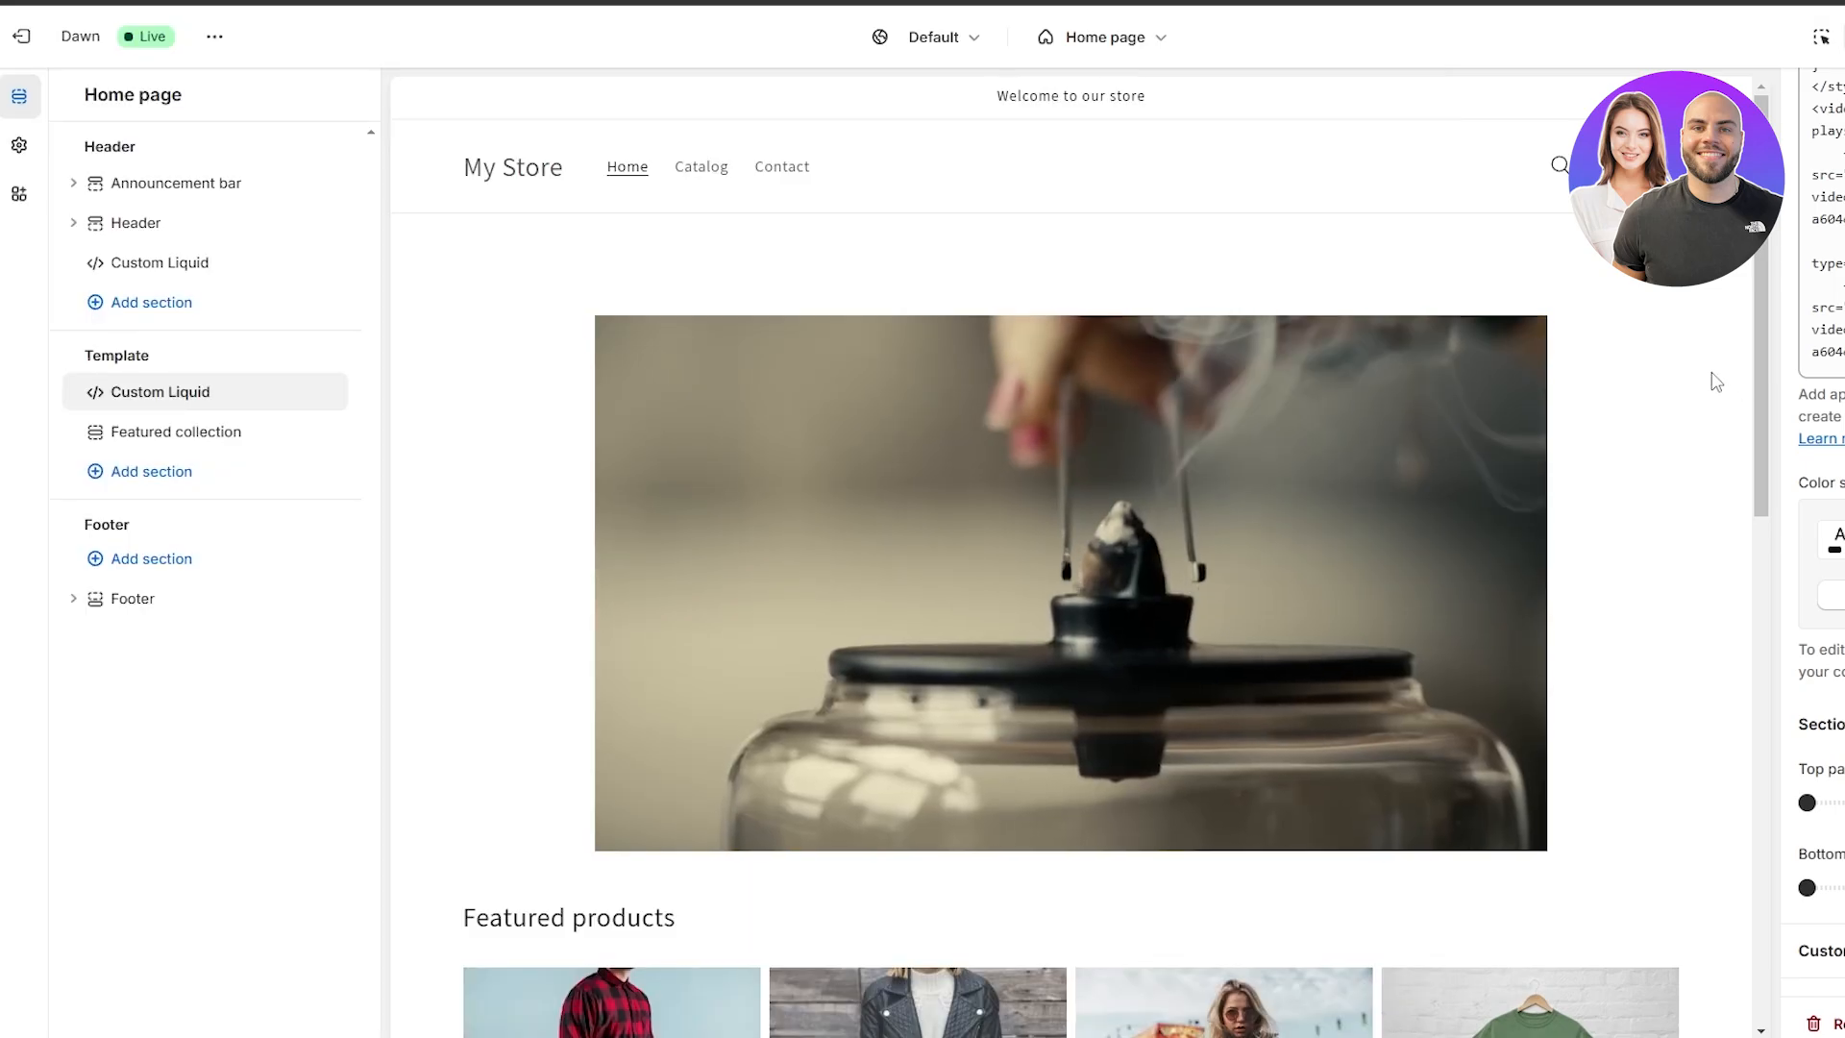
Exit the theme editor and open the store's Files list under Content.
left_click(21, 35)
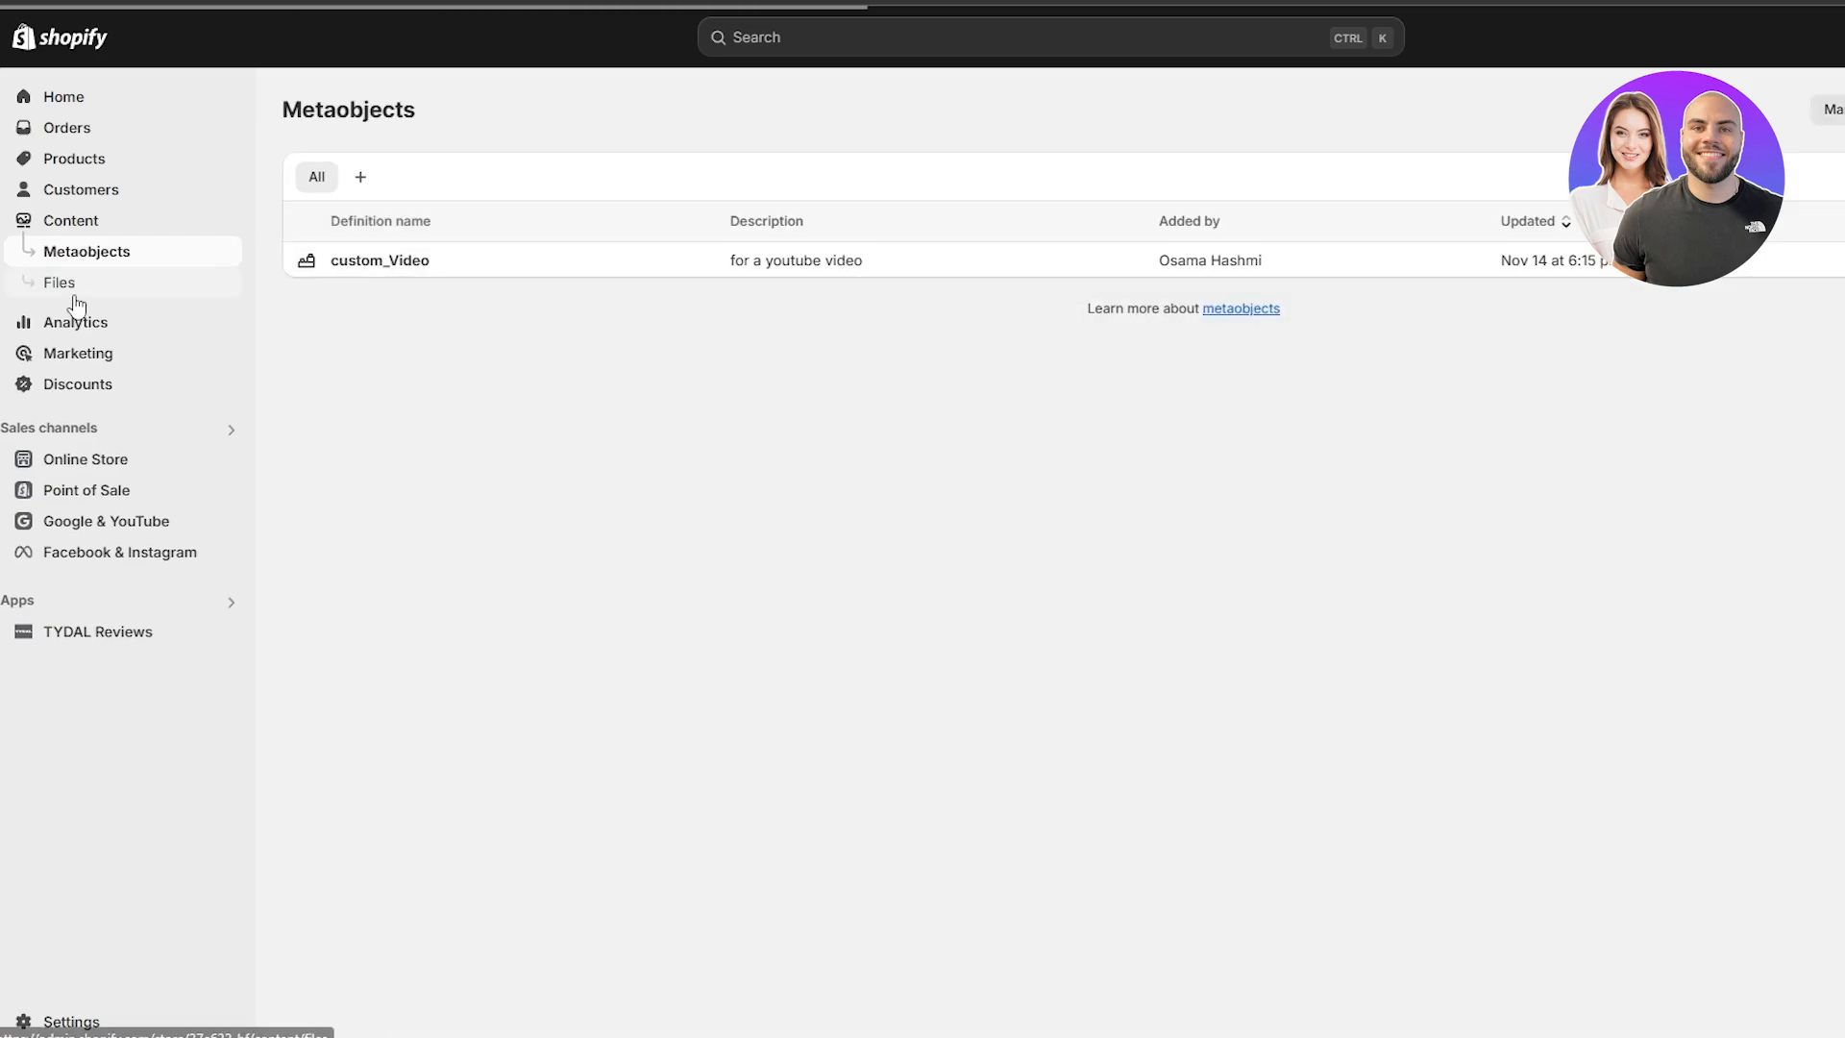
left_click(73, 288)
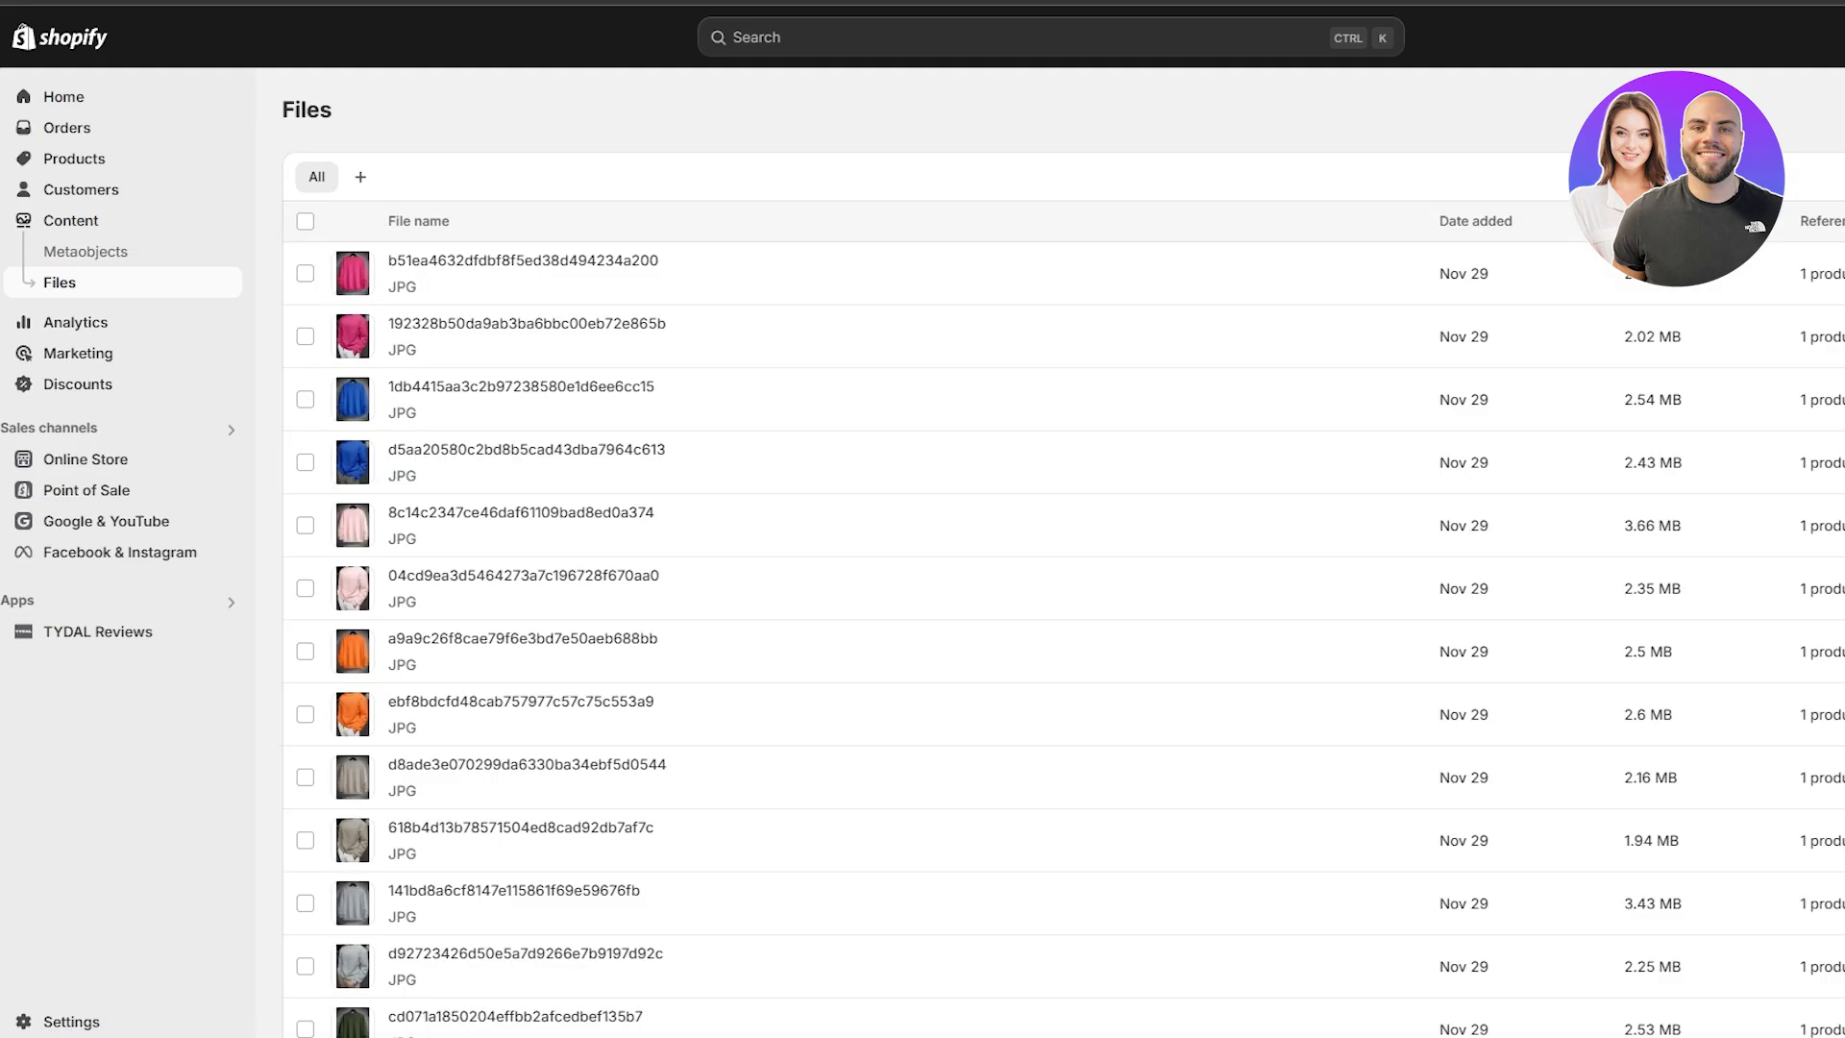
scroll(686, 601, "down", 15)
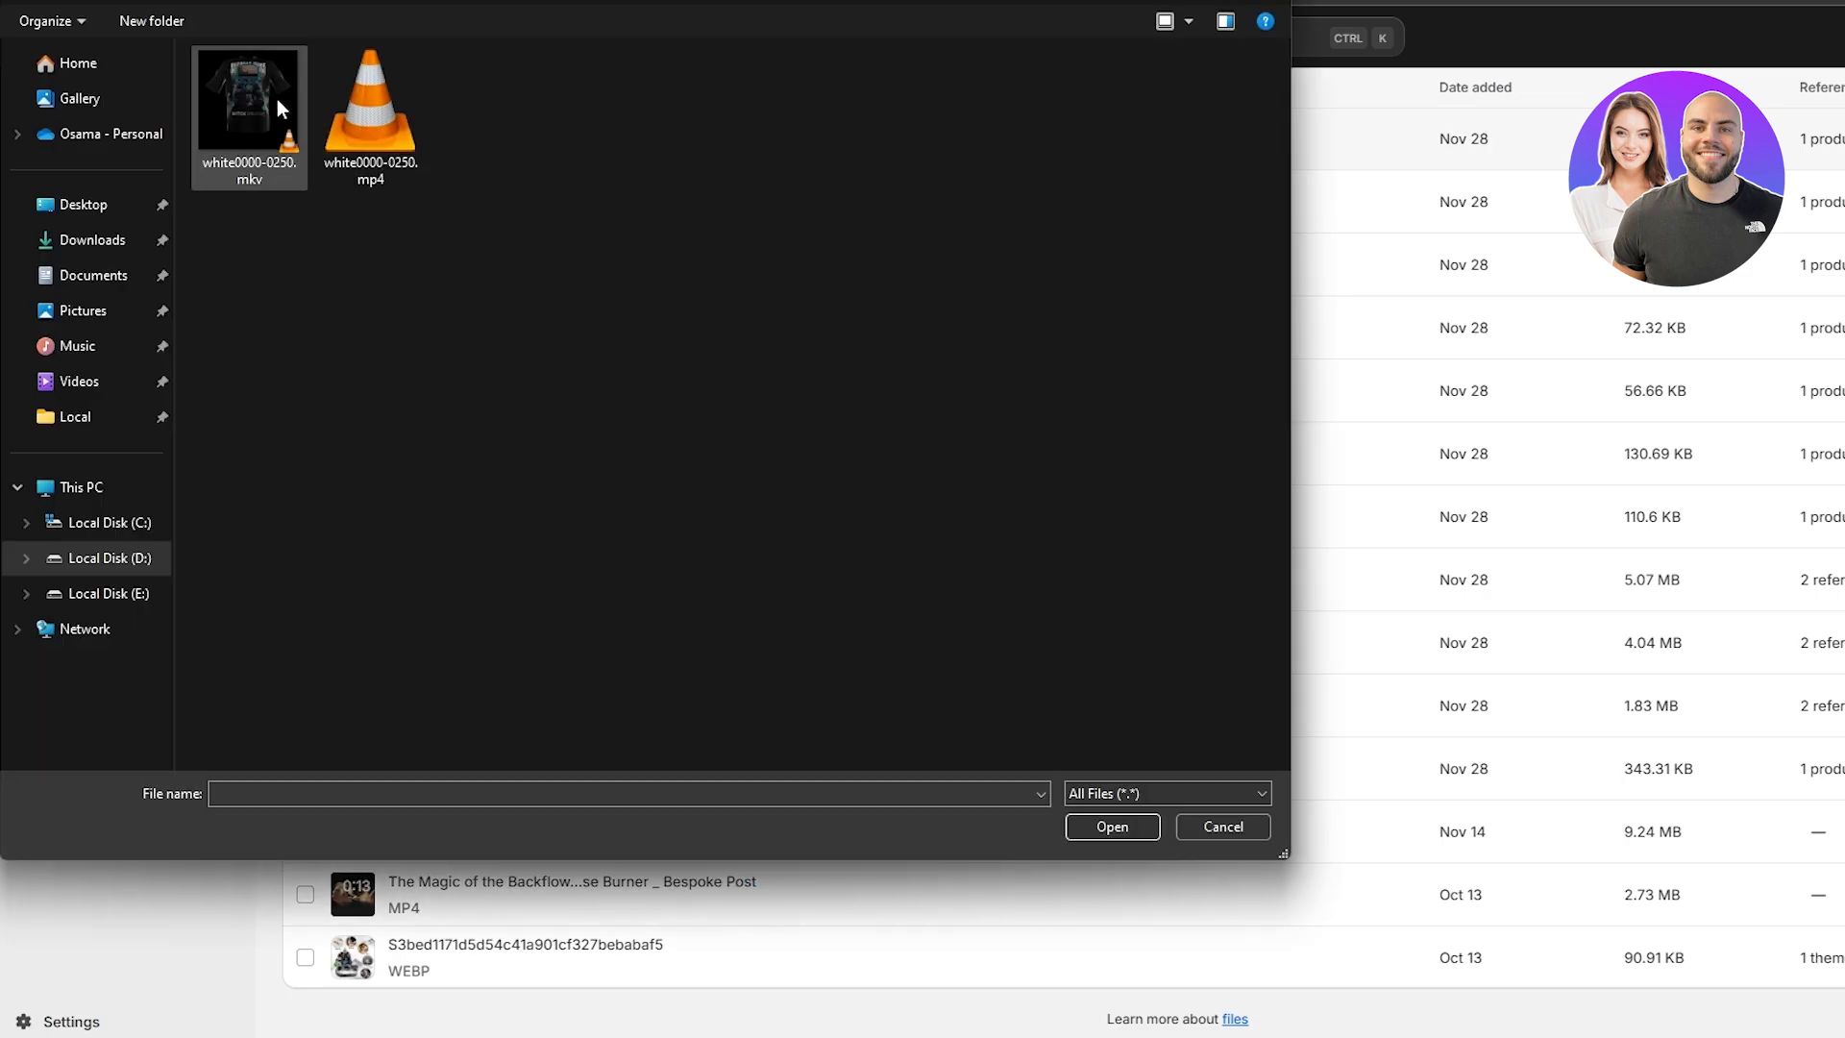
Try to upload the rendered video white0000-0250.mkv to the store's files and dismiss the upload notification.
double_click(275, 98)
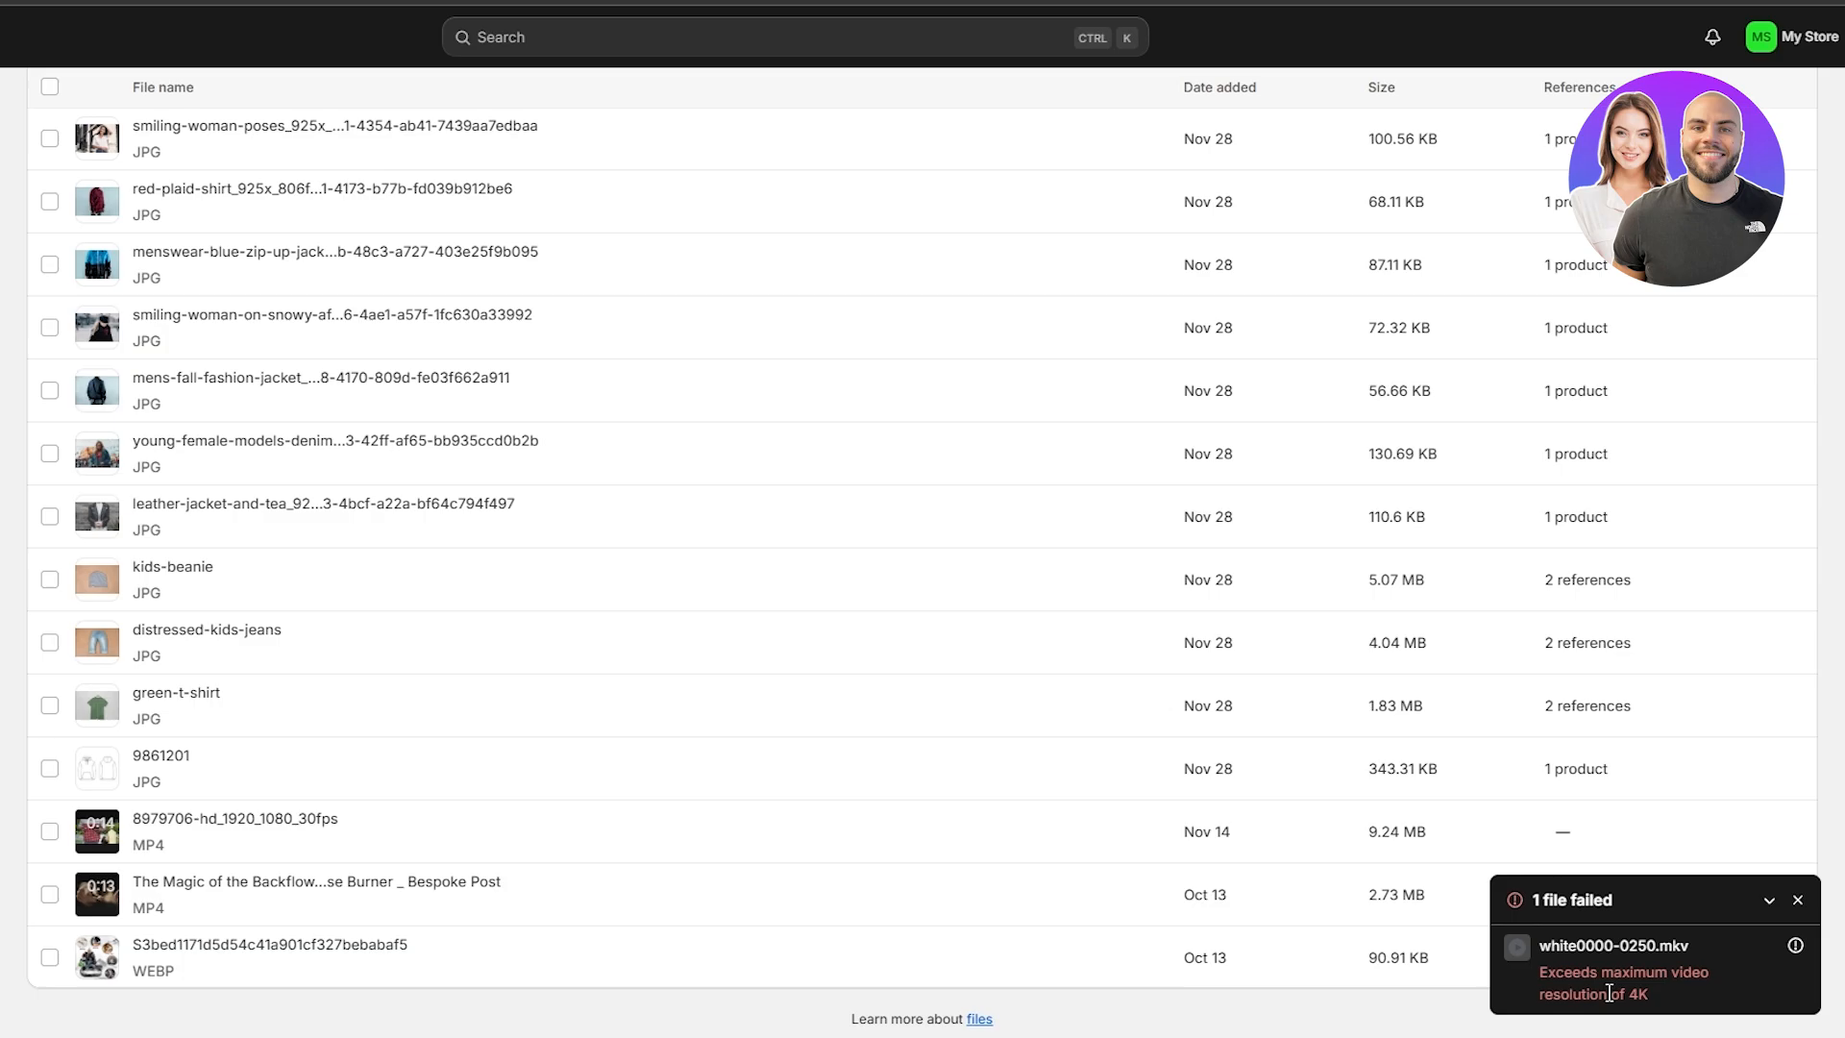
mouse_move(1601, 985)
left_mouse_down()
mouse_move(1669, 972)
mouse_move(1633, 994)
mouse_move(1600, 972)
left_mouse_up()
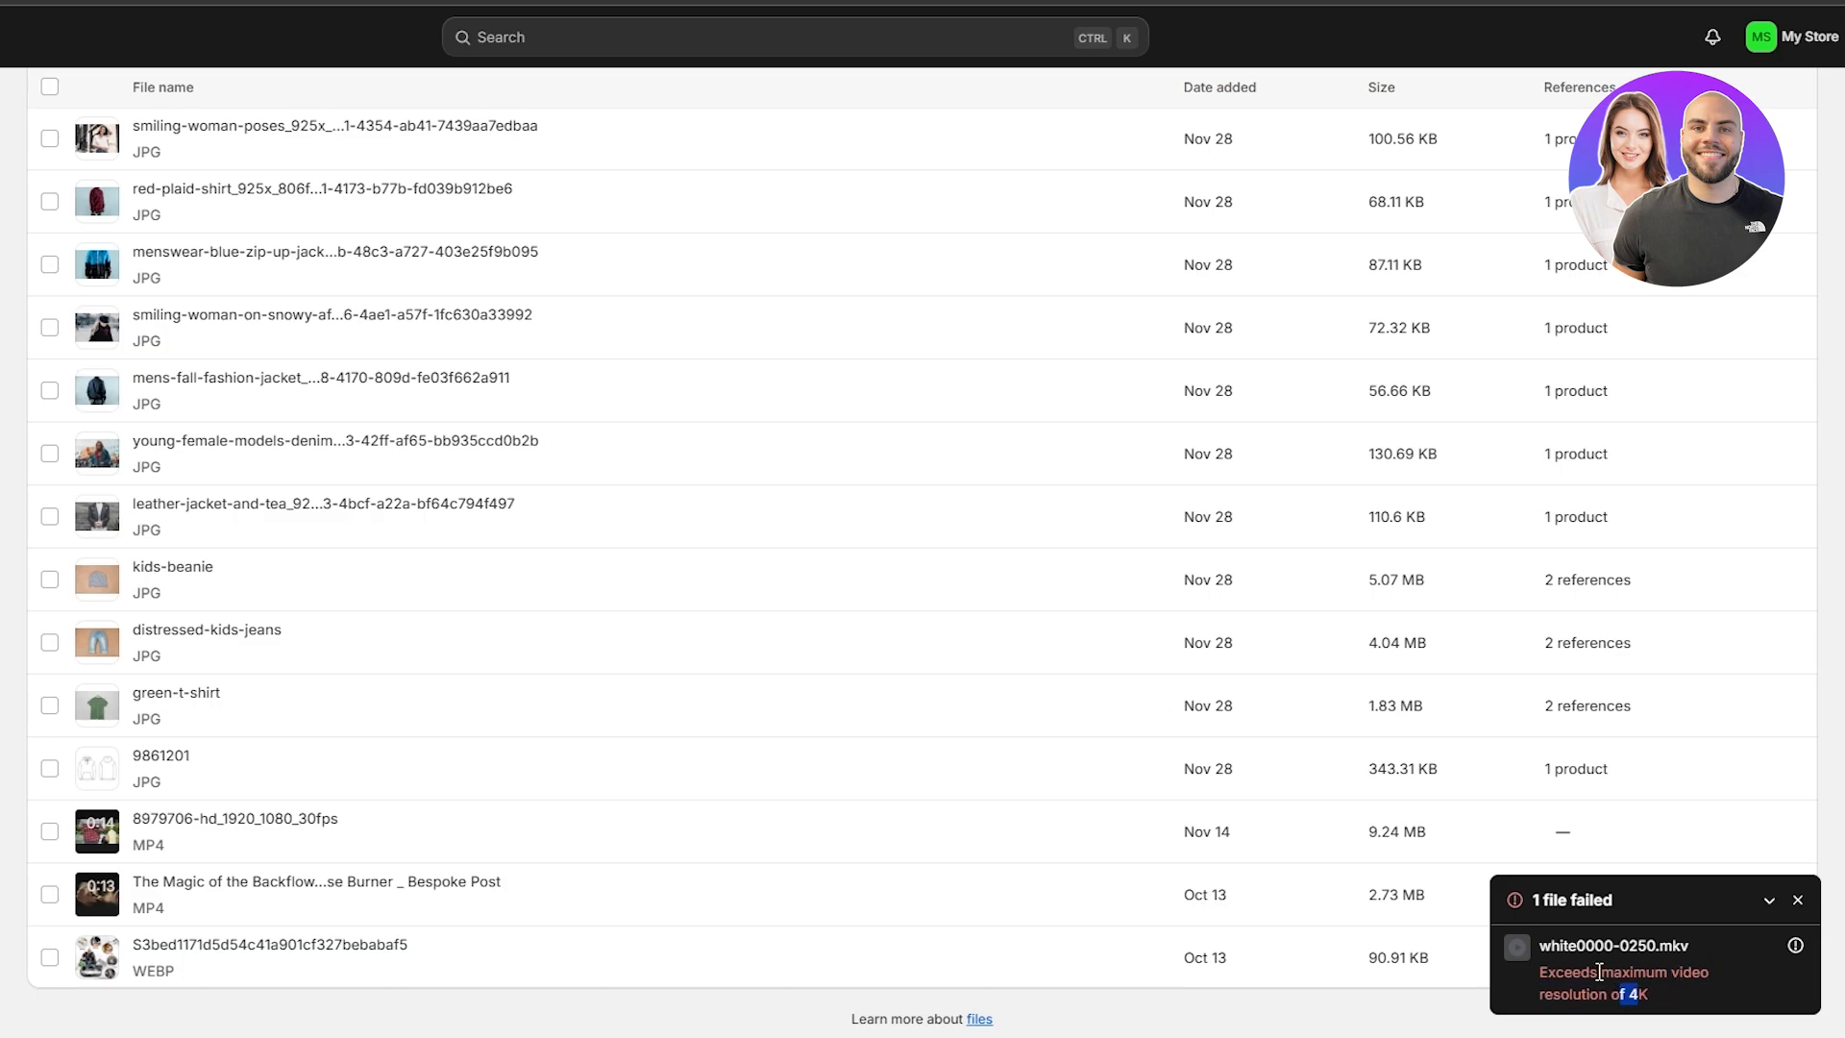
left_click(1798, 901)
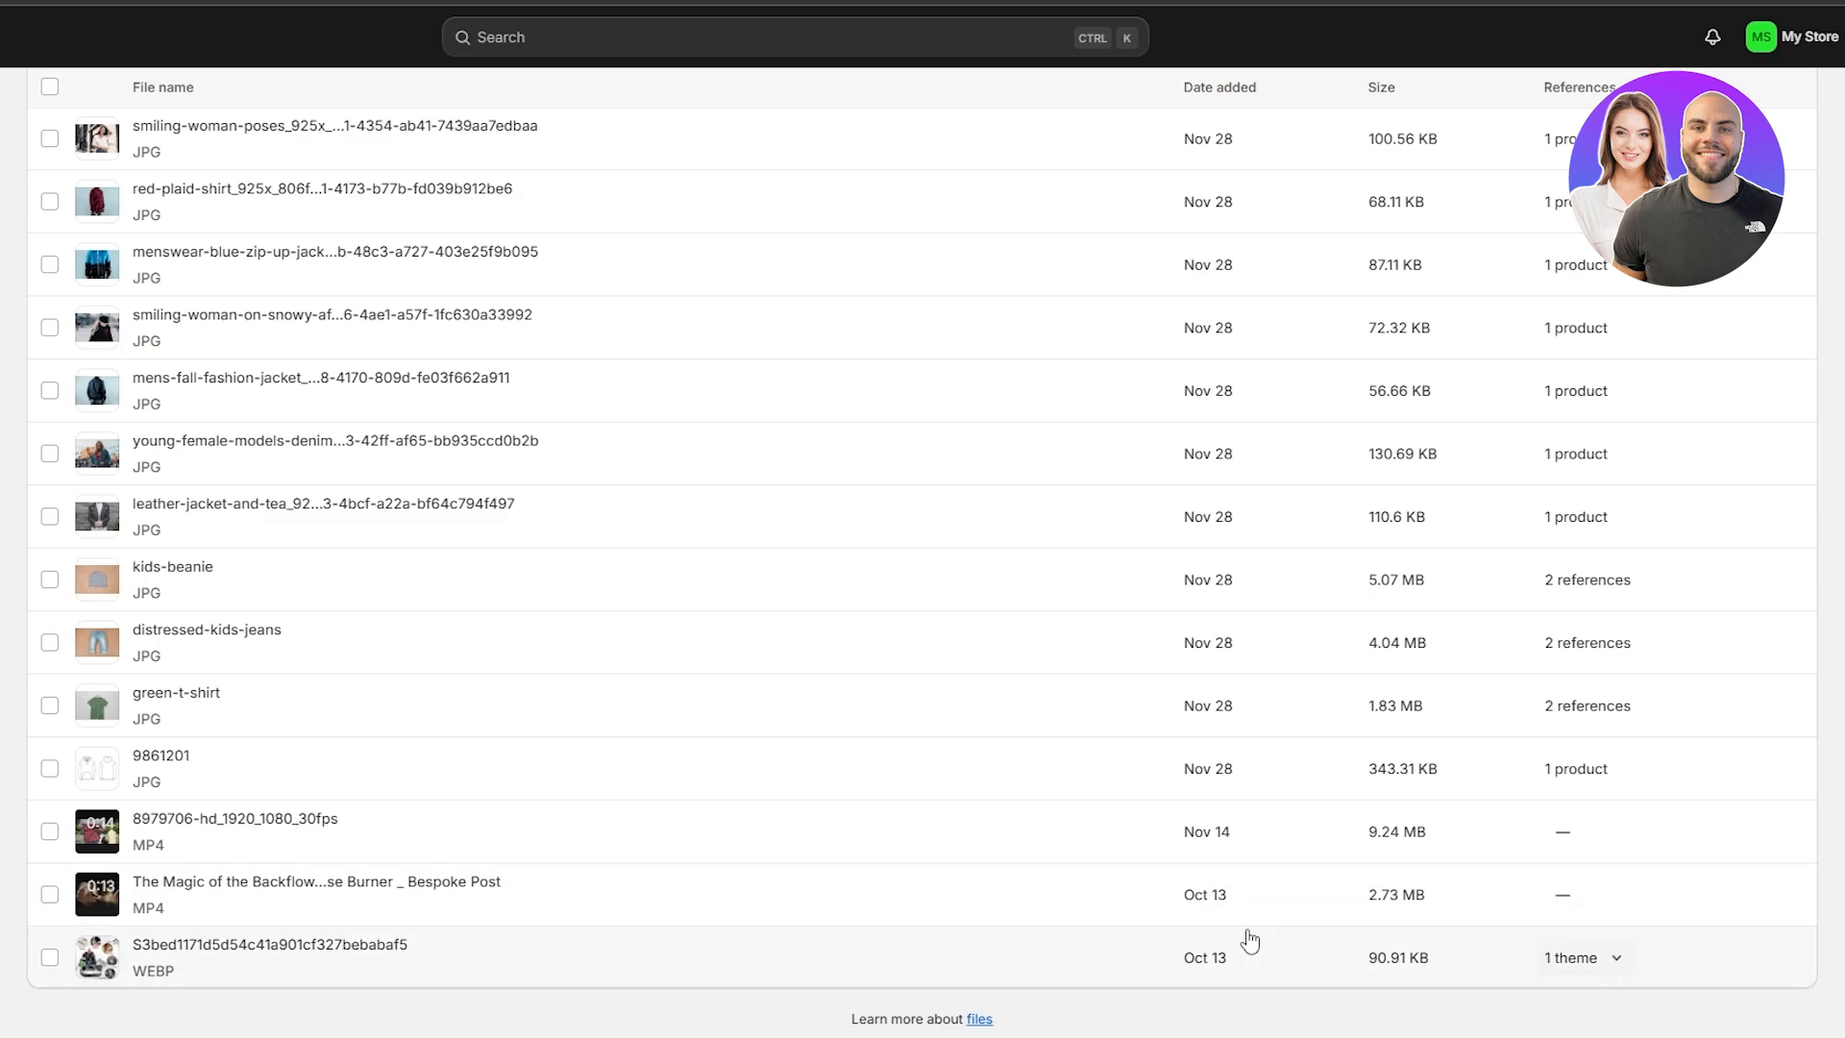